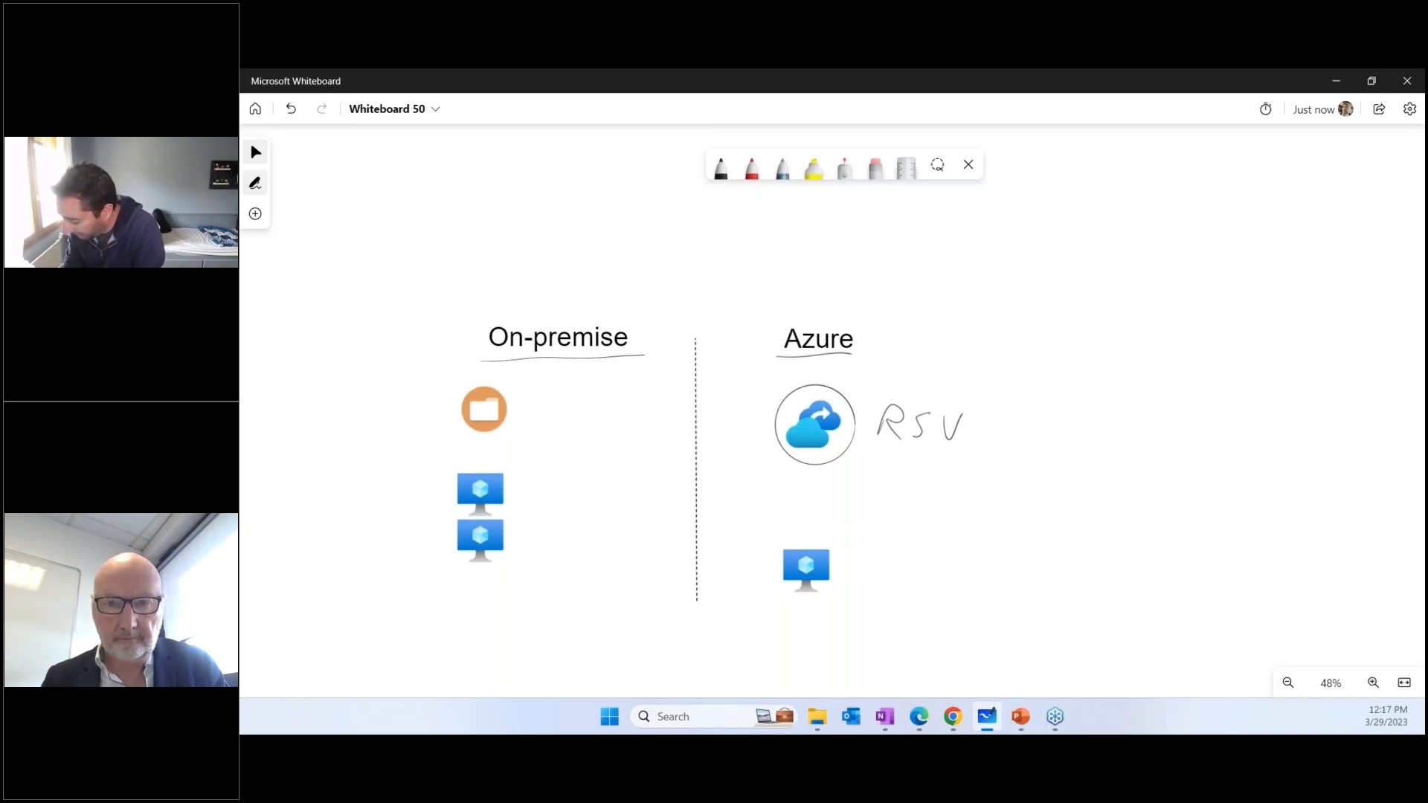
Draw two arrows from the RSV label and handwrite "Complète" and "Immuable" at their ends
mouse_move(972, 429)
mouse_down()
mouse_move(1027, 398)
mouse_move(1028, 410)
mouse_move(1029, 396)
mouse_move(1099, 407)
mouse_move(1119, 371)
mouse_move(1140, 411)
mouse_up()
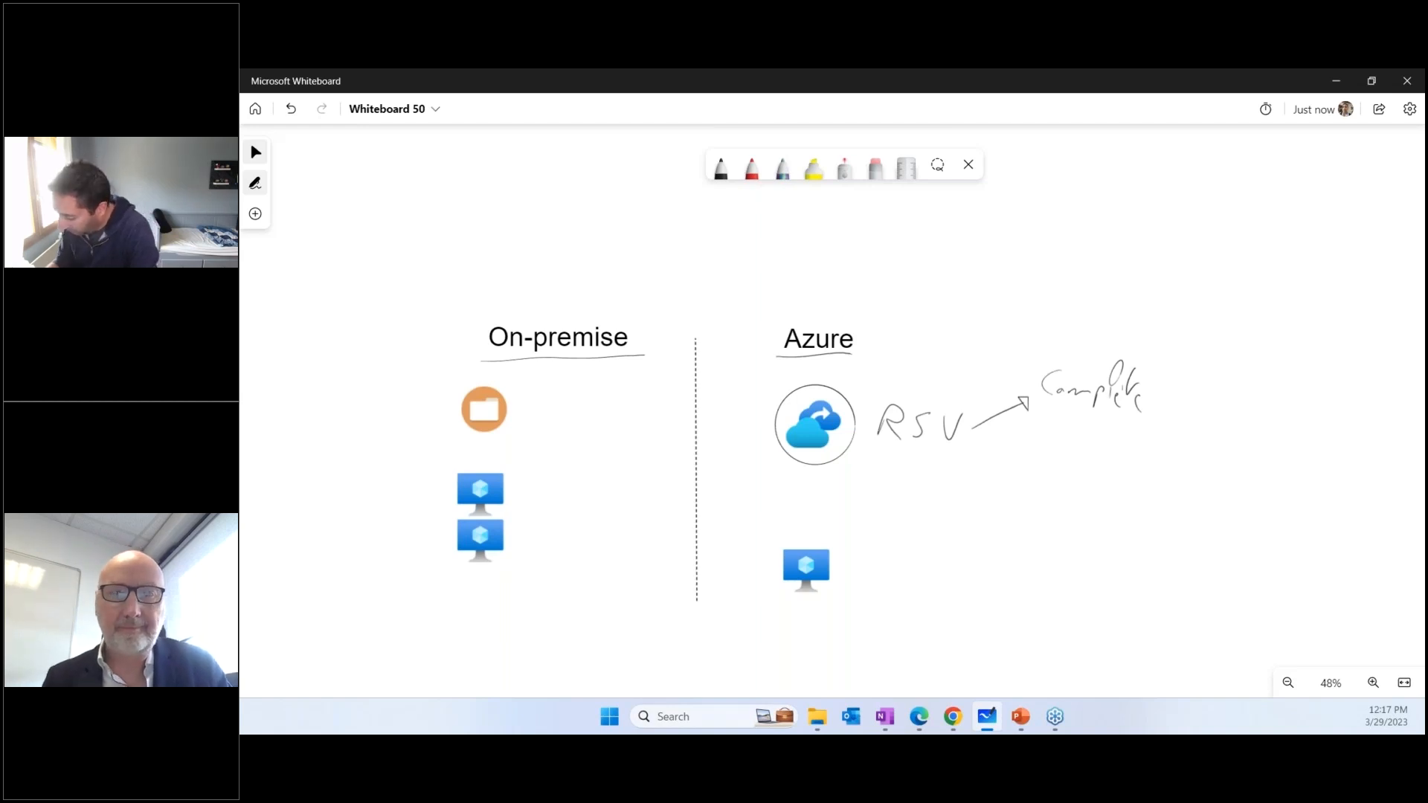
drag(972, 431, 1023, 433)
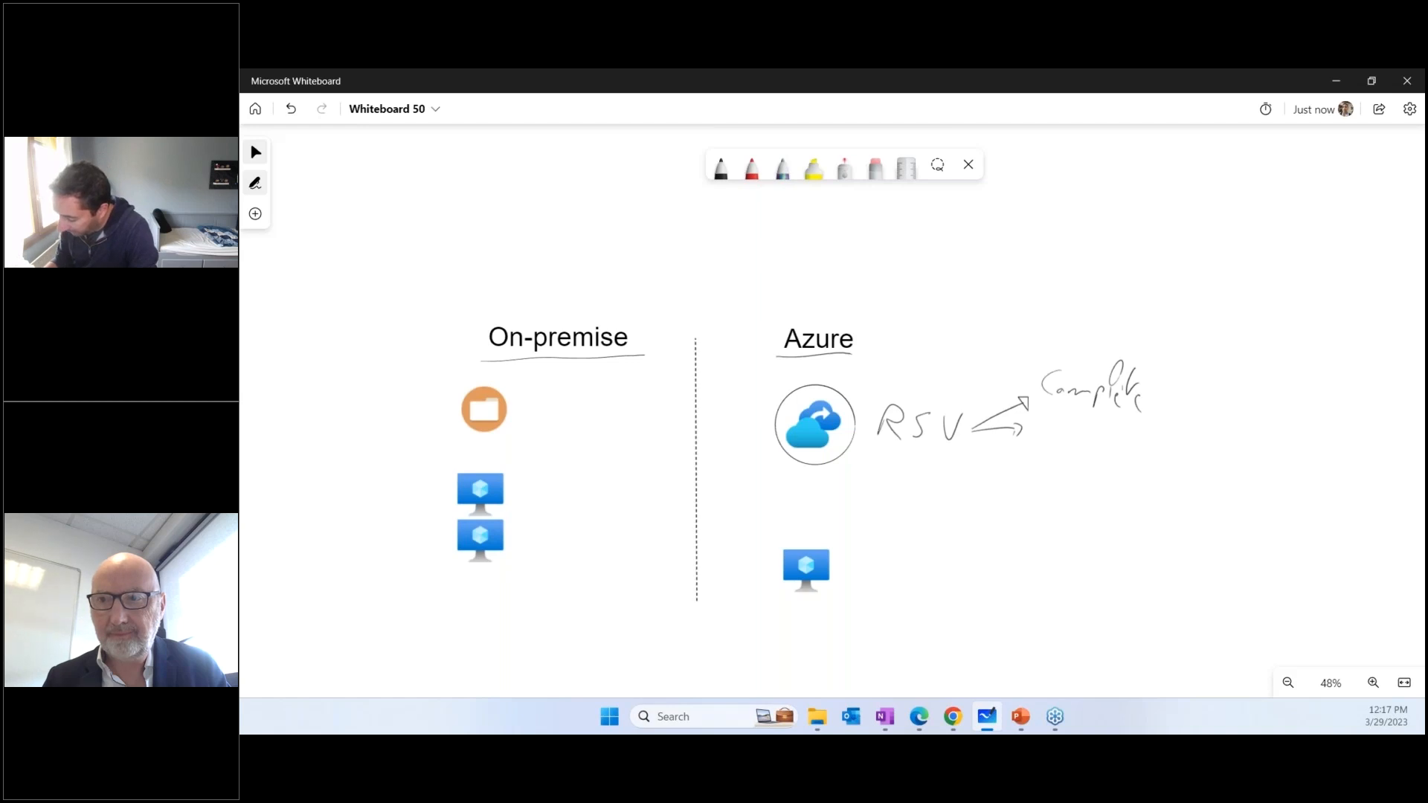
drag(1041, 413, 1053, 411)
mouse_move(1049, 413)
mouse_down()
mouse_move(1047, 431)
mouse_move(1145, 443)
mouse_up()
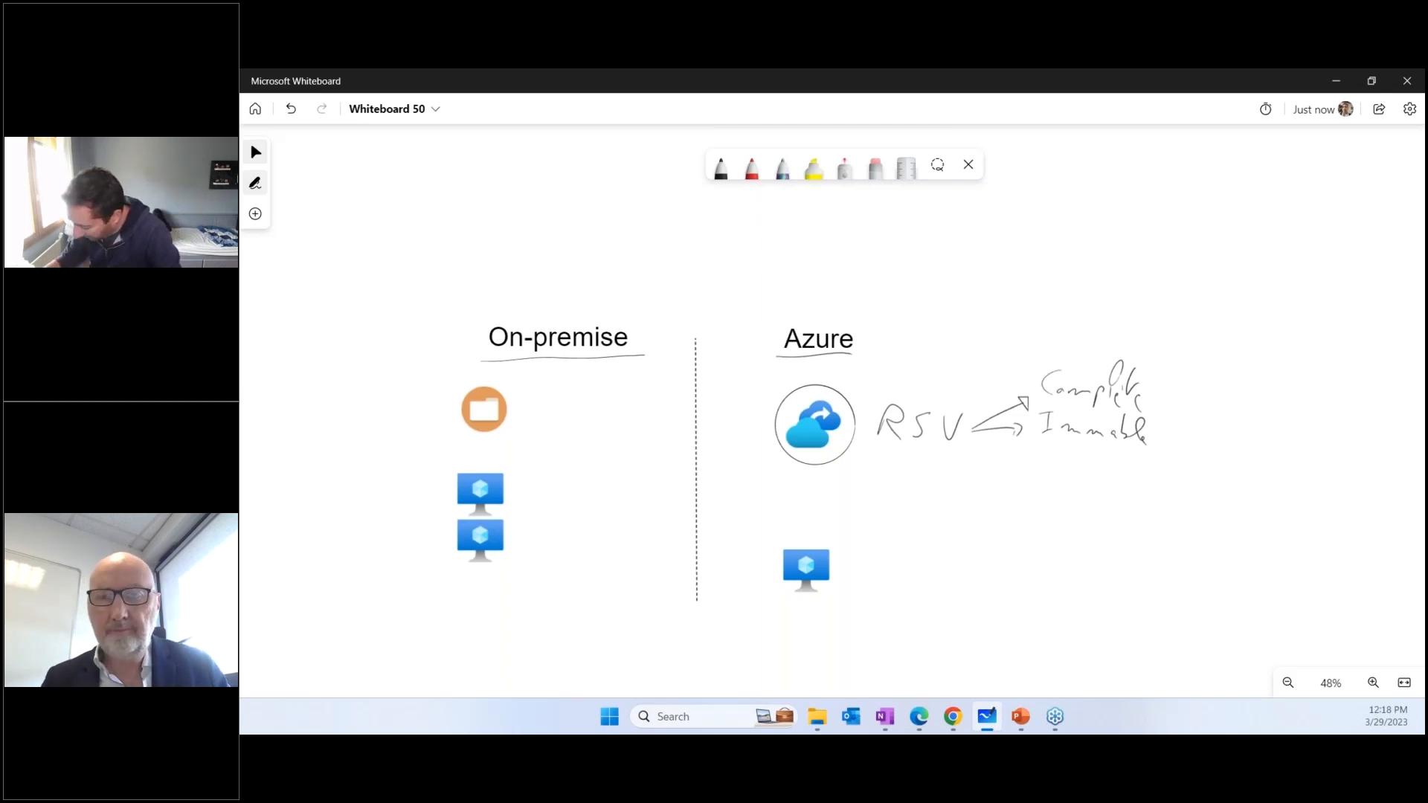
drag(1103, 430, 1111, 437)
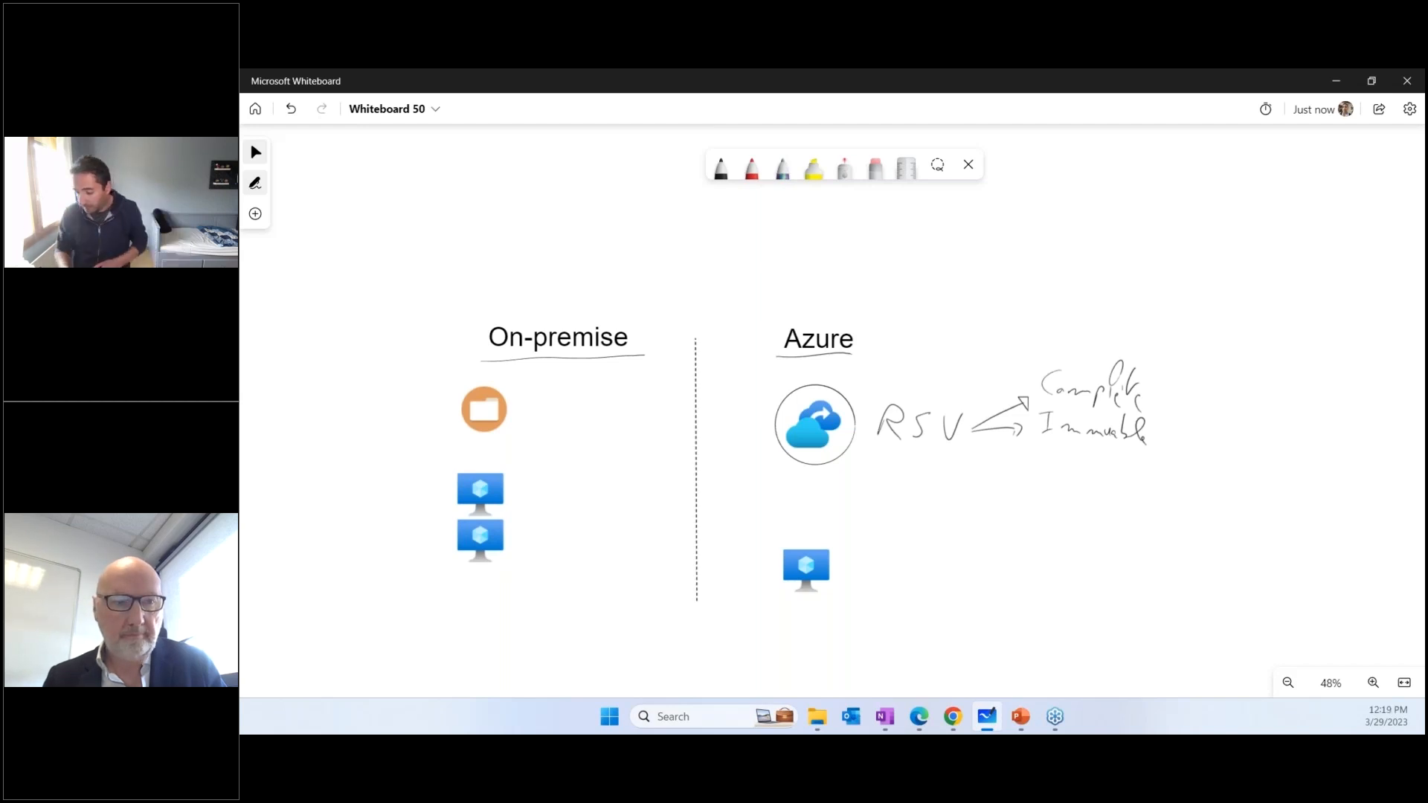
Draw a third arrow from the RSV label, below the other two, and handwrite "Soft Delete" at its end
mouse_move(971, 442)
mouse_down()
mouse_move(1004, 453)
mouse_move(1009, 471)
mouse_move(1095, 455)
mouse_move(1065, 496)
mouse_up()
drag(1114, 455, 1114, 477)
mouse_move(1111, 457)
mouse_down()
mouse_move(1124, 480)
mouse_move(1168, 481)
mouse_up()
drag(1175, 476, 1182, 482)
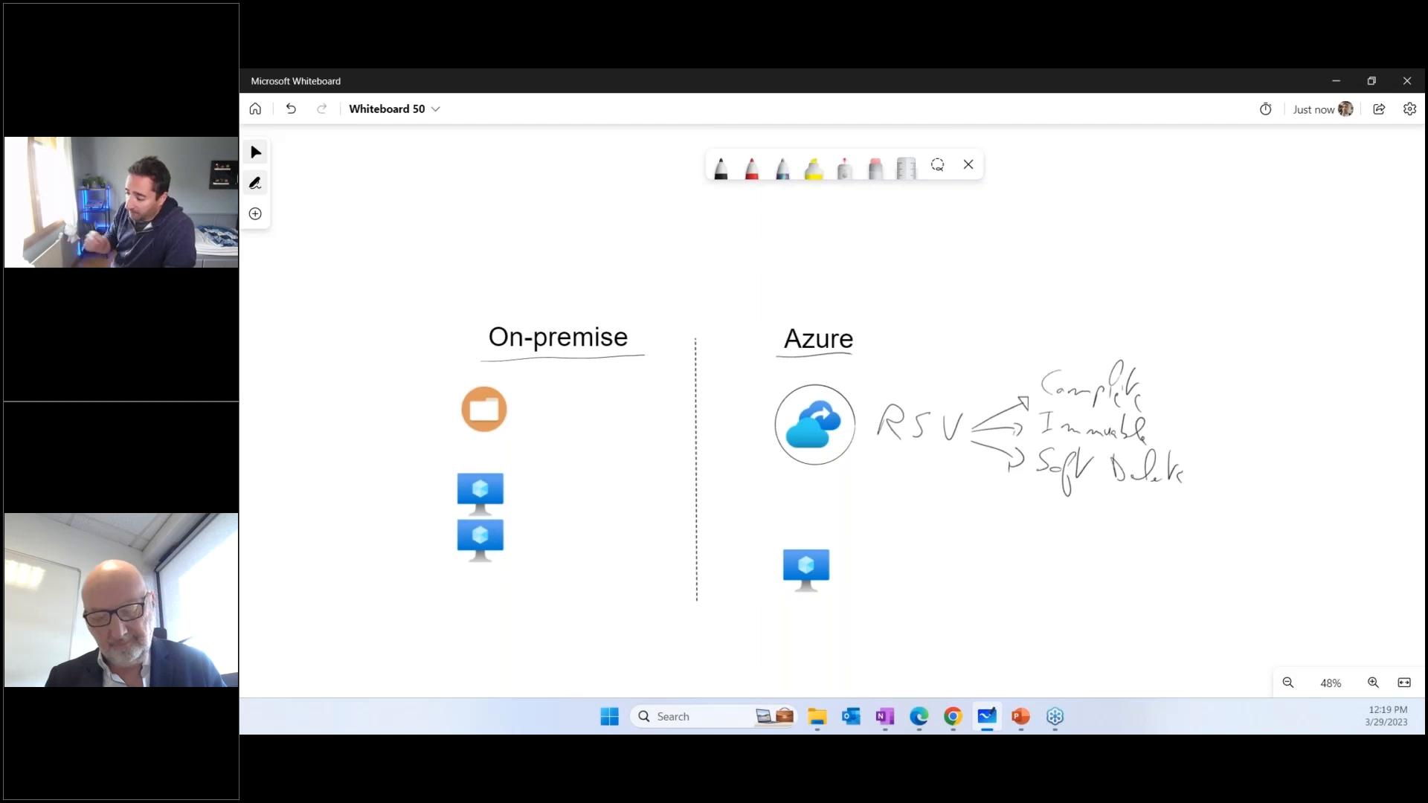
Draw a short arrow down from "Soft Delete" and handwrite "Corbeille" beside it
drag(1116, 496, 1147, 545)
drag(1154, 539, 1172, 548)
mouse_move(1184, 514)
mouse_down()
mouse_move(1180, 545)
mouse_move(1235, 559)
mouse_up()
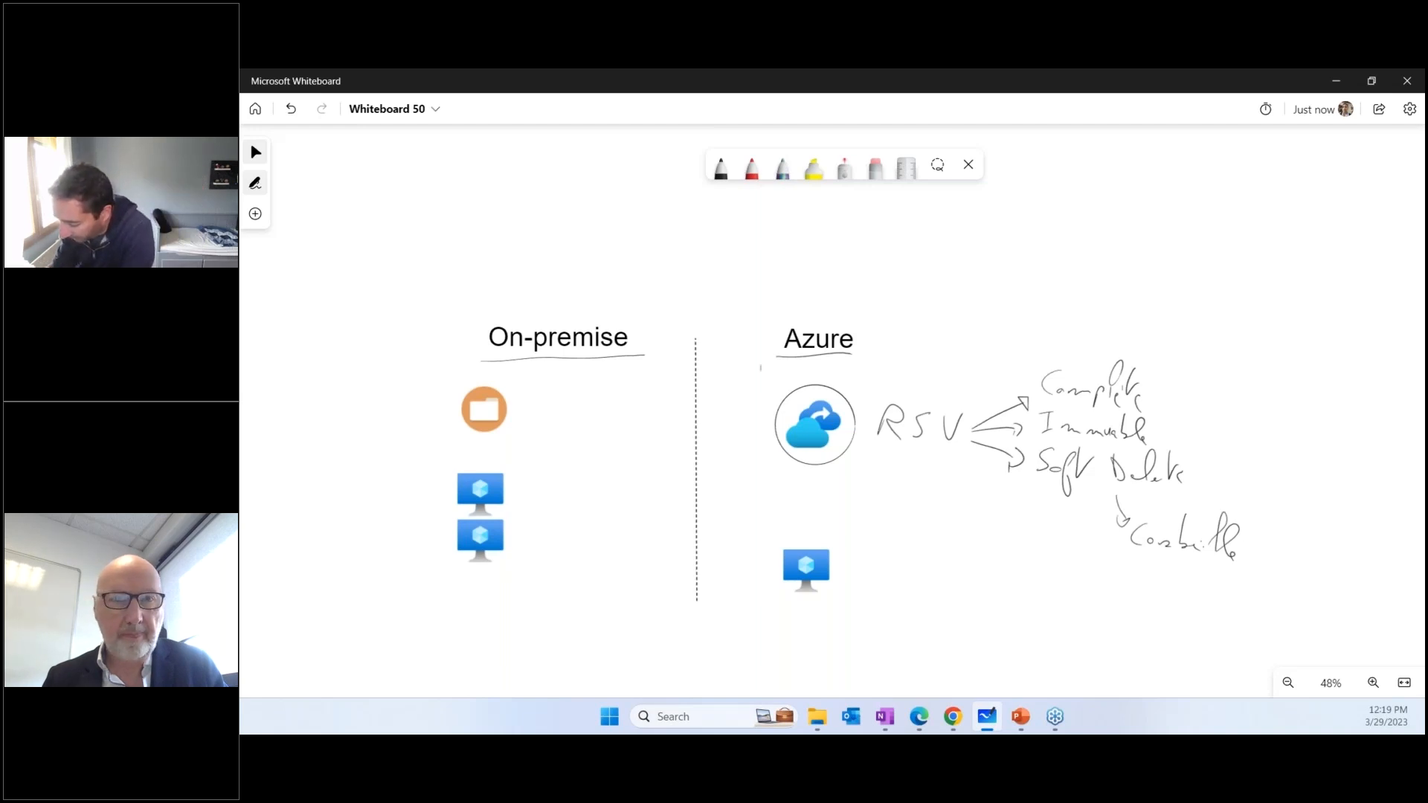
Handwrite "Région 1" above the vault icon and draw a dashed arrow from the vault to a "Région 2" label
mouse_move(760, 357)
mouse_down()
mouse_move(773, 376)
mouse_move(787, 363)
mouse_move(787, 387)
mouse_move(1098, 341)
mouse_move(1235, 357)
mouse_move(1273, 380)
mouse_up()
drag(1294, 362, 1294, 377)
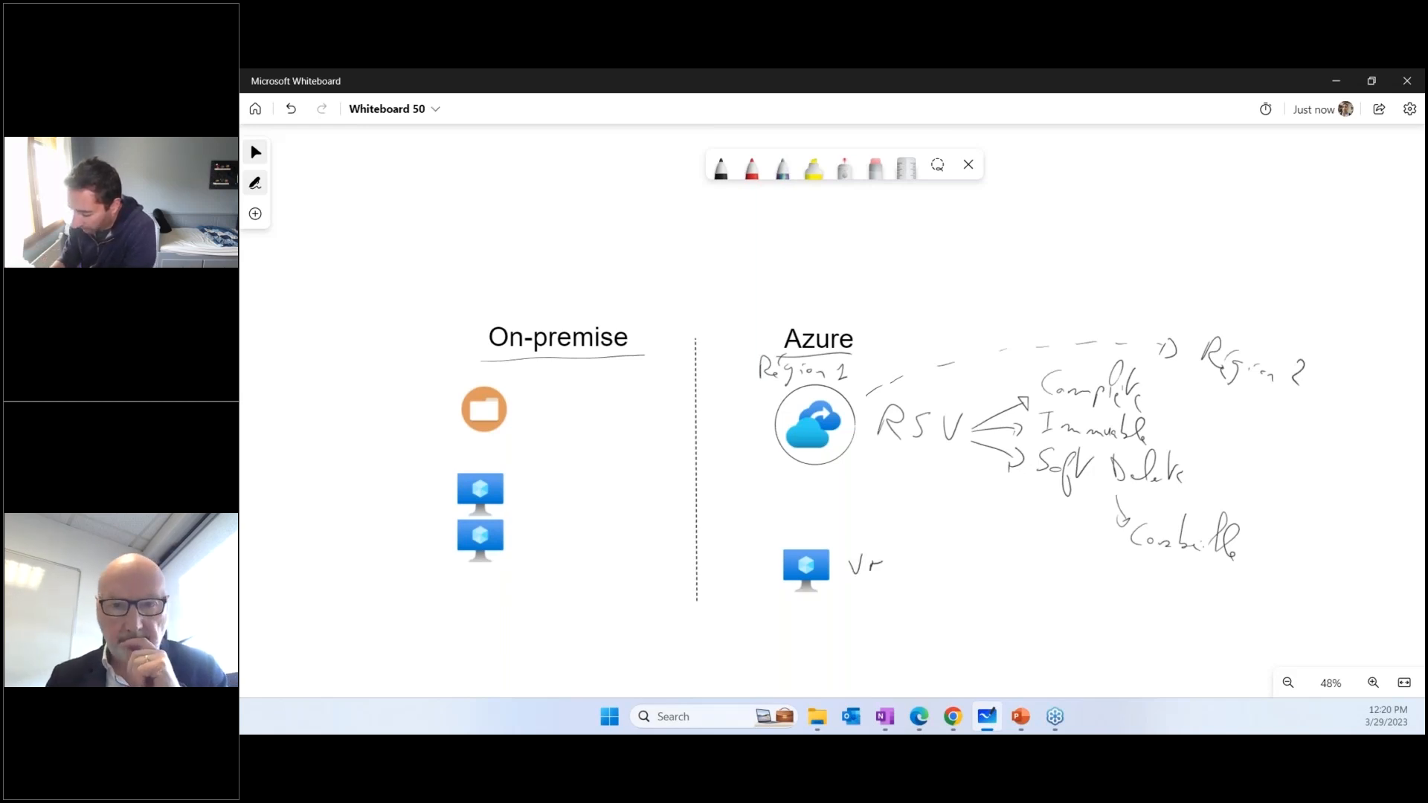
Label and circle the Azure virtual machine icon as "VM Azure" with an arrow up to the vault, and underline "Région 2"
drag(954, 574, 1004, 588)
mouse_move(818, 538)
mouse_down()
mouse_move(846, 587)
mouse_move(817, 541)
mouse_move(824, 482)
mouse_up()
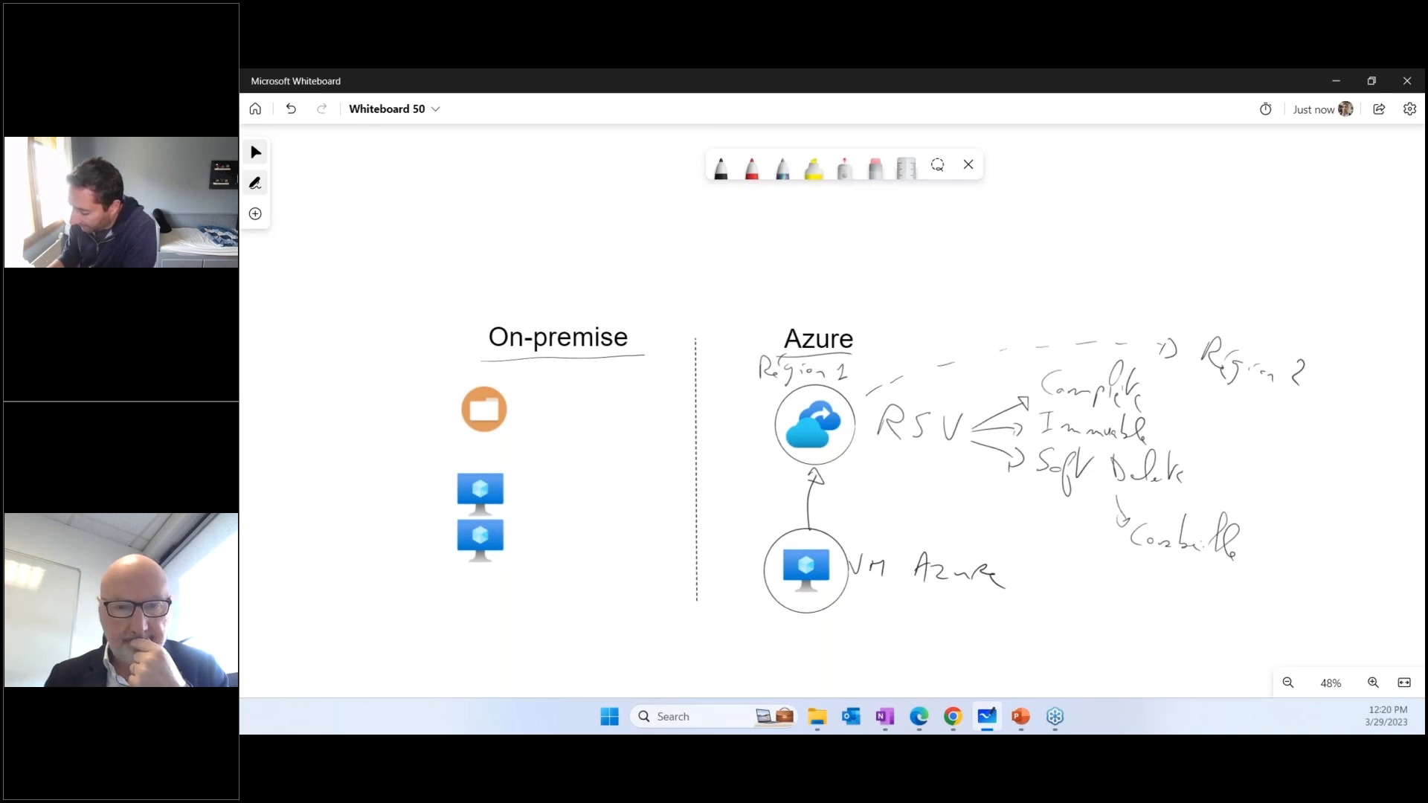
drag(1190, 384, 1322, 397)
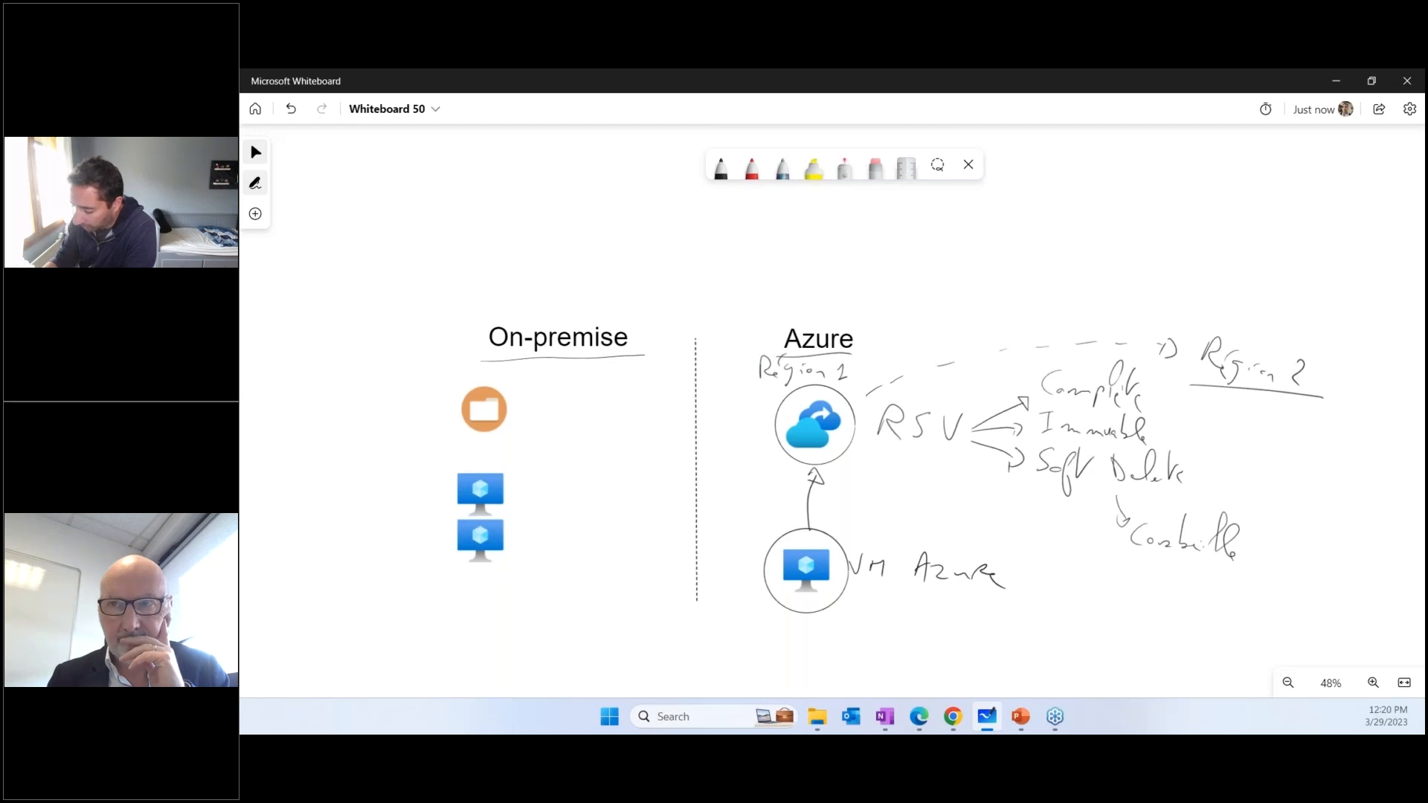
Hatch the vault icon and the "Région 1" label with red diagonal strokes to show them as unavailable
click(752, 168)
drag(797, 391, 778, 417)
drag(817, 399, 793, 438)
drag(839, 411, 804, 454)
drag(848, 426, 820, 467)
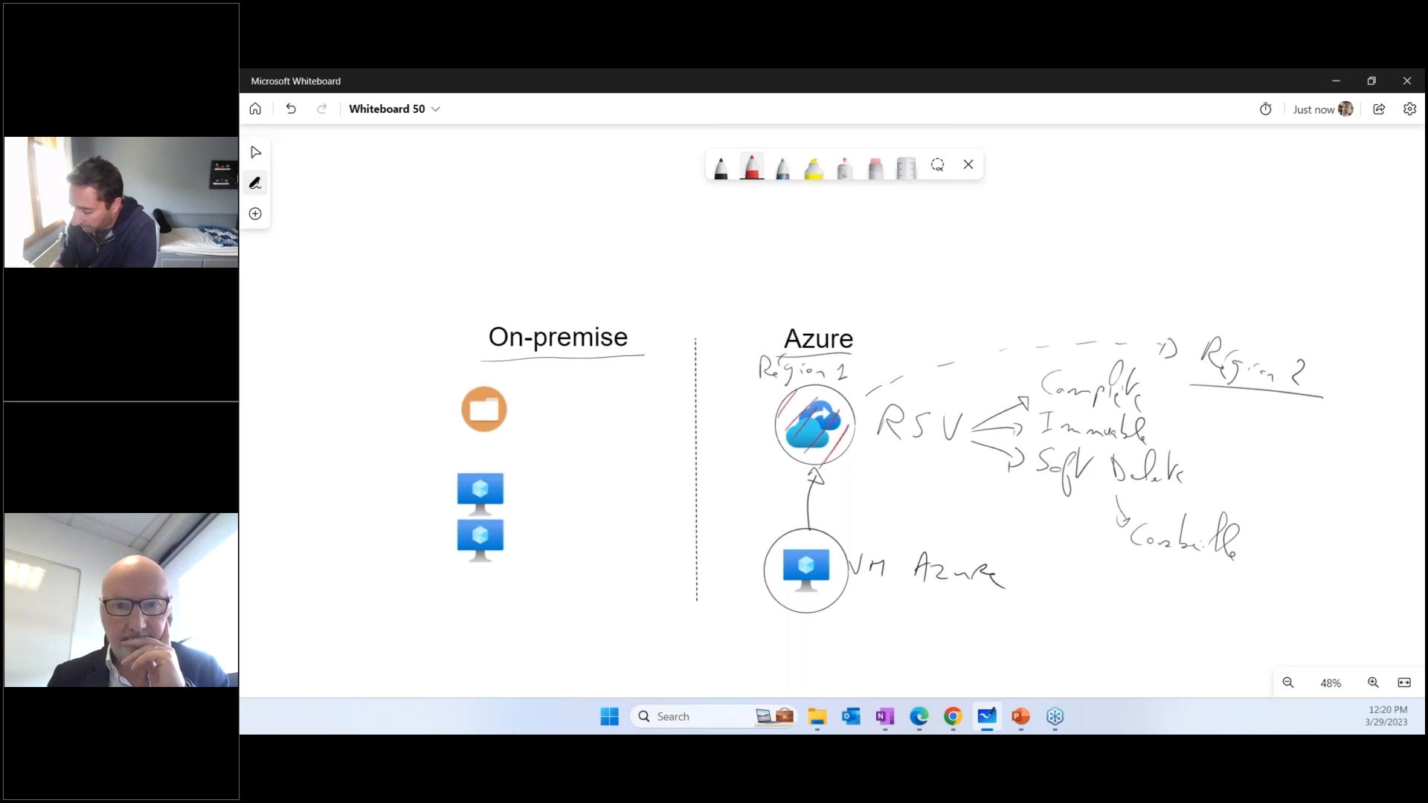
mouse_move(770, 366)
mouse_down()
mouse_move(750, 386)
mouse_move(789, 381)
mouse_up()
drag(817, 370, 803, 385)
drag(844, 368, 826, 388)
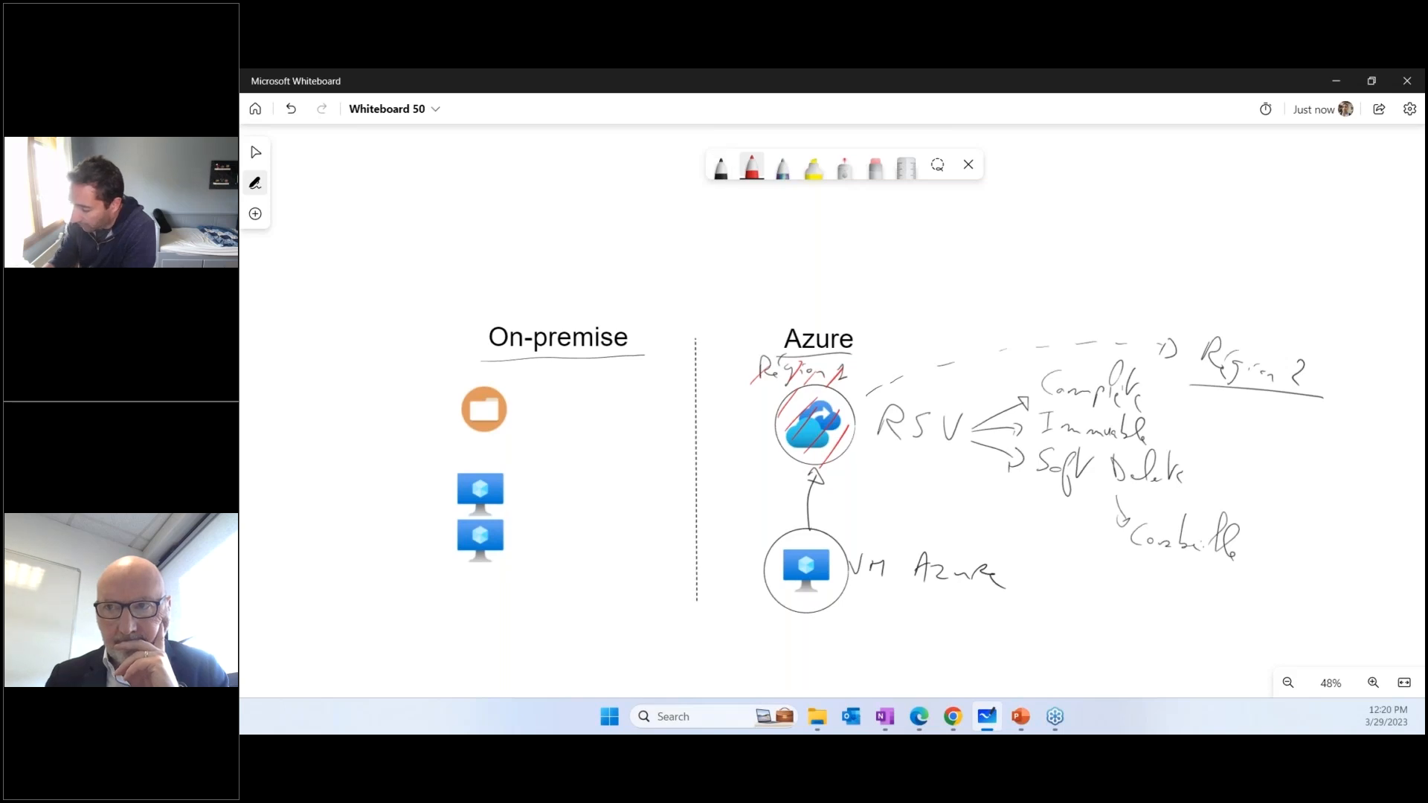
Duplicate the Azure virtual machine icon and place the copy below "Région 2", undoing the stray black stroke
click(720, 167)
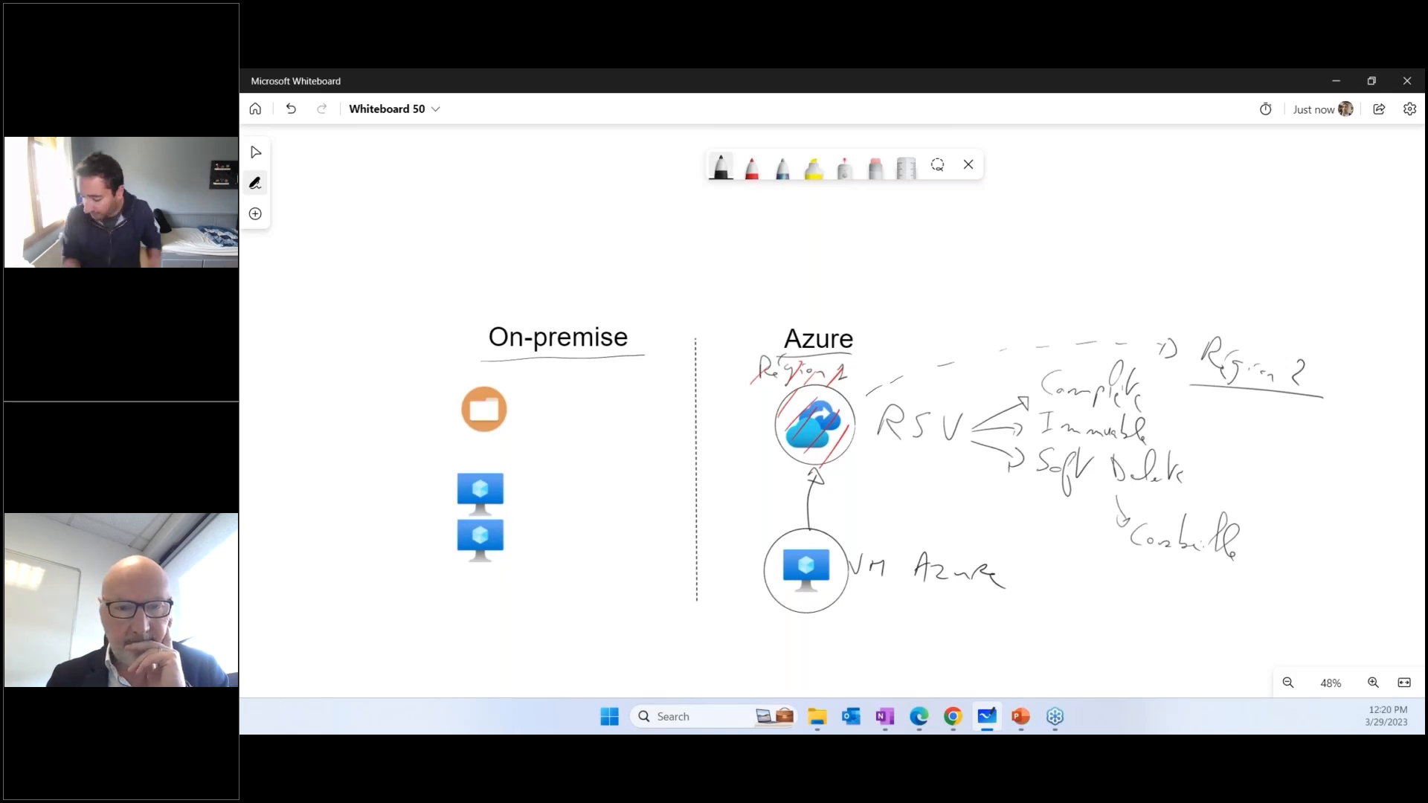
click(806, 578)
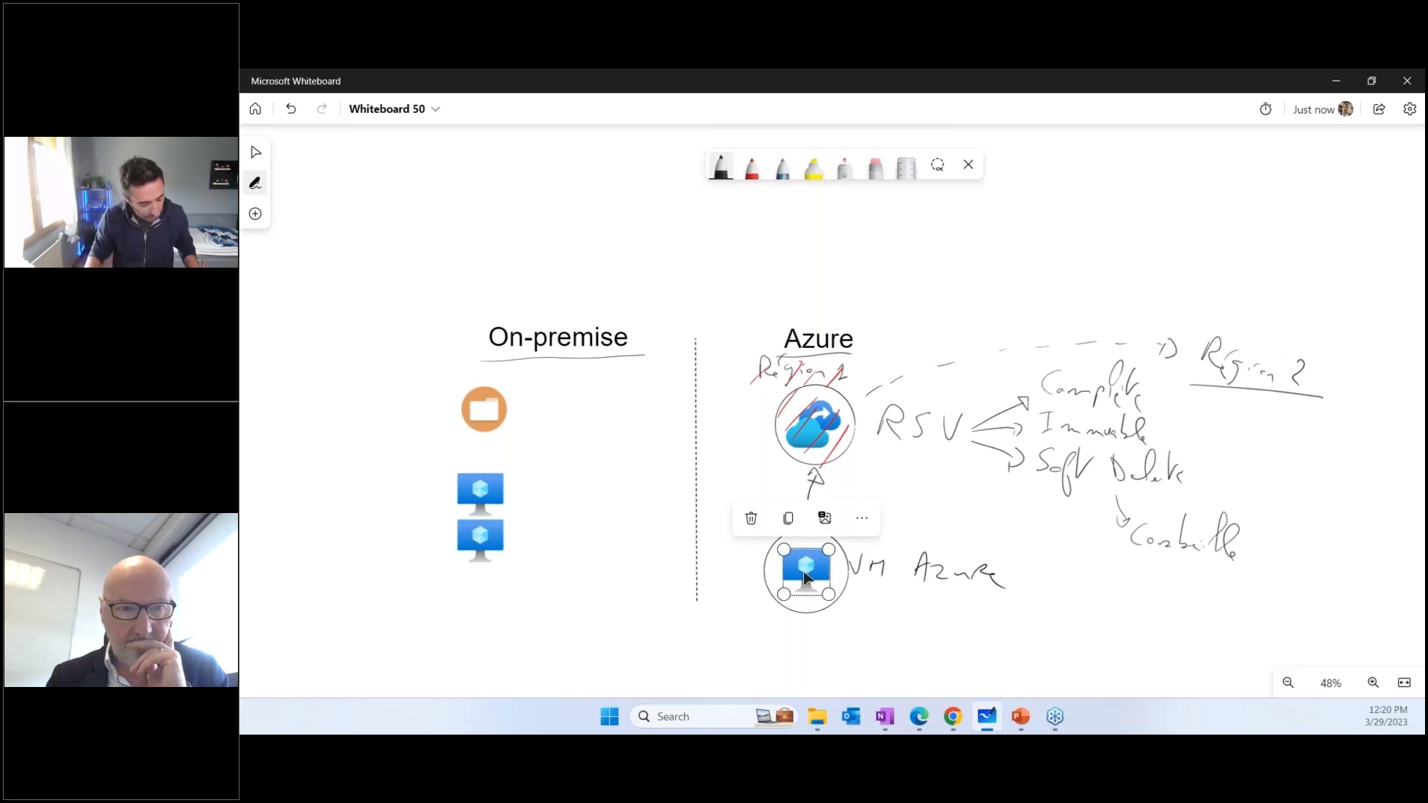
key(ctrl+c)
key(ctrl+v)
mouse_move(854, 409)
mouse_down()
mouse_move(1332, 510)
mouse_move(1329, 487)
mouse_up()
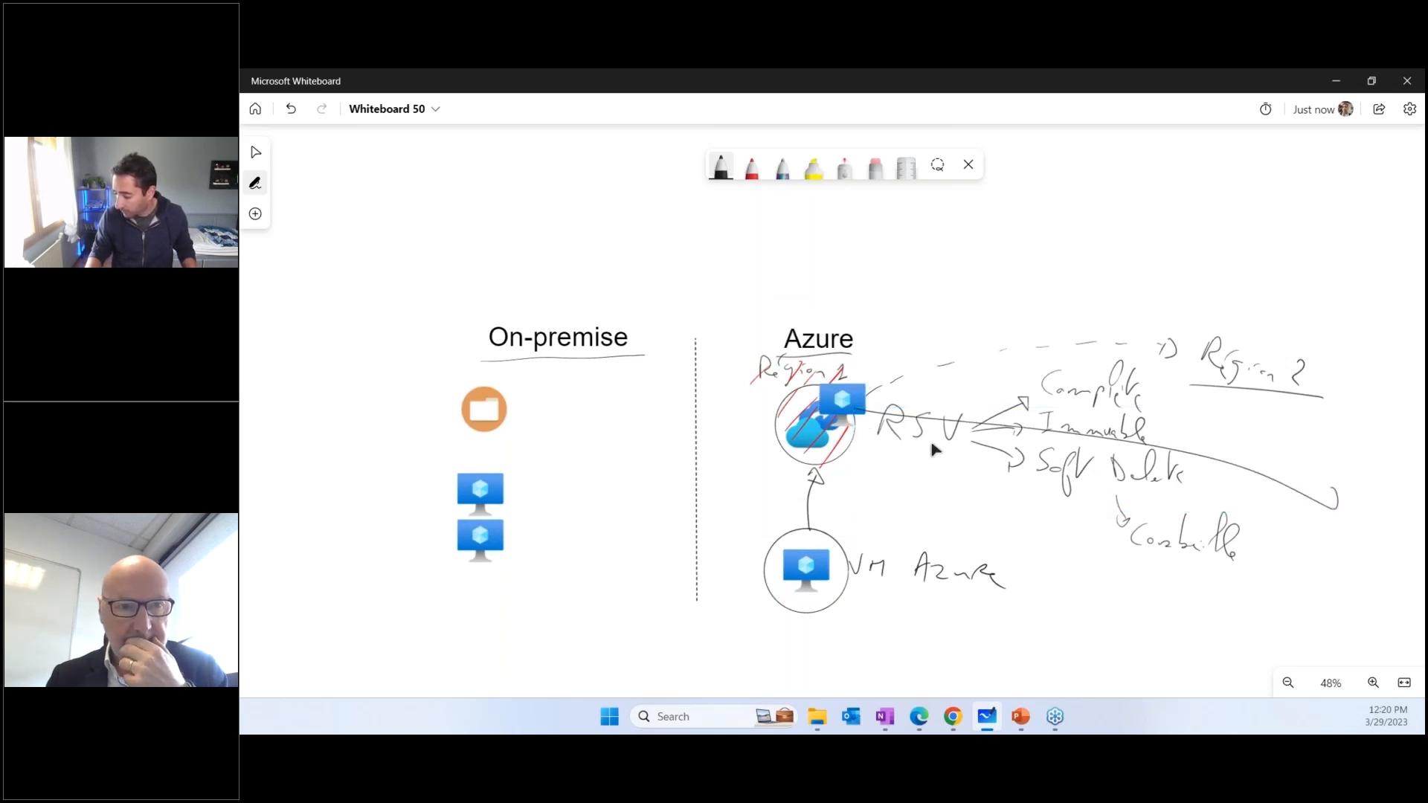
click(291, 109)
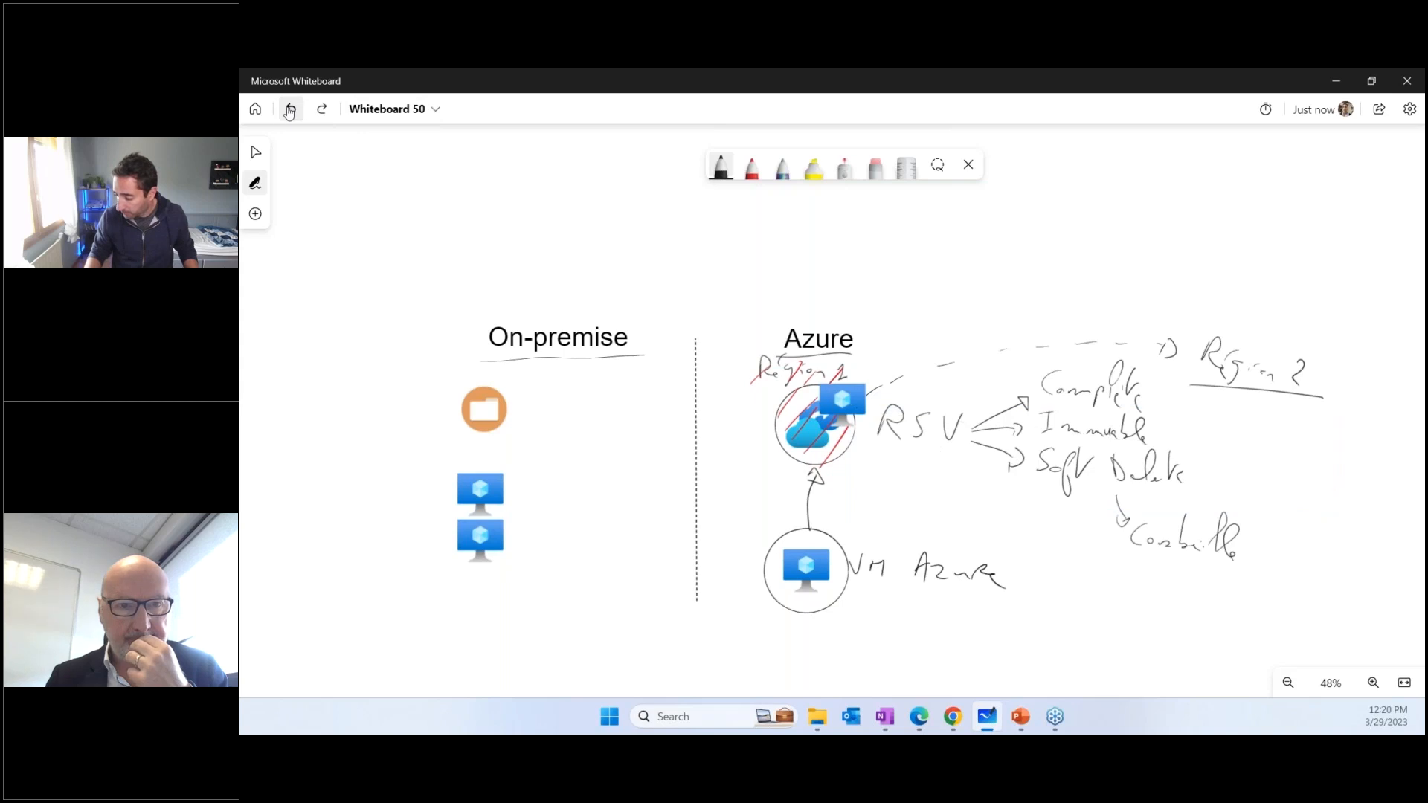
click(853, 418)
drag(854, 418, 1286, 469)
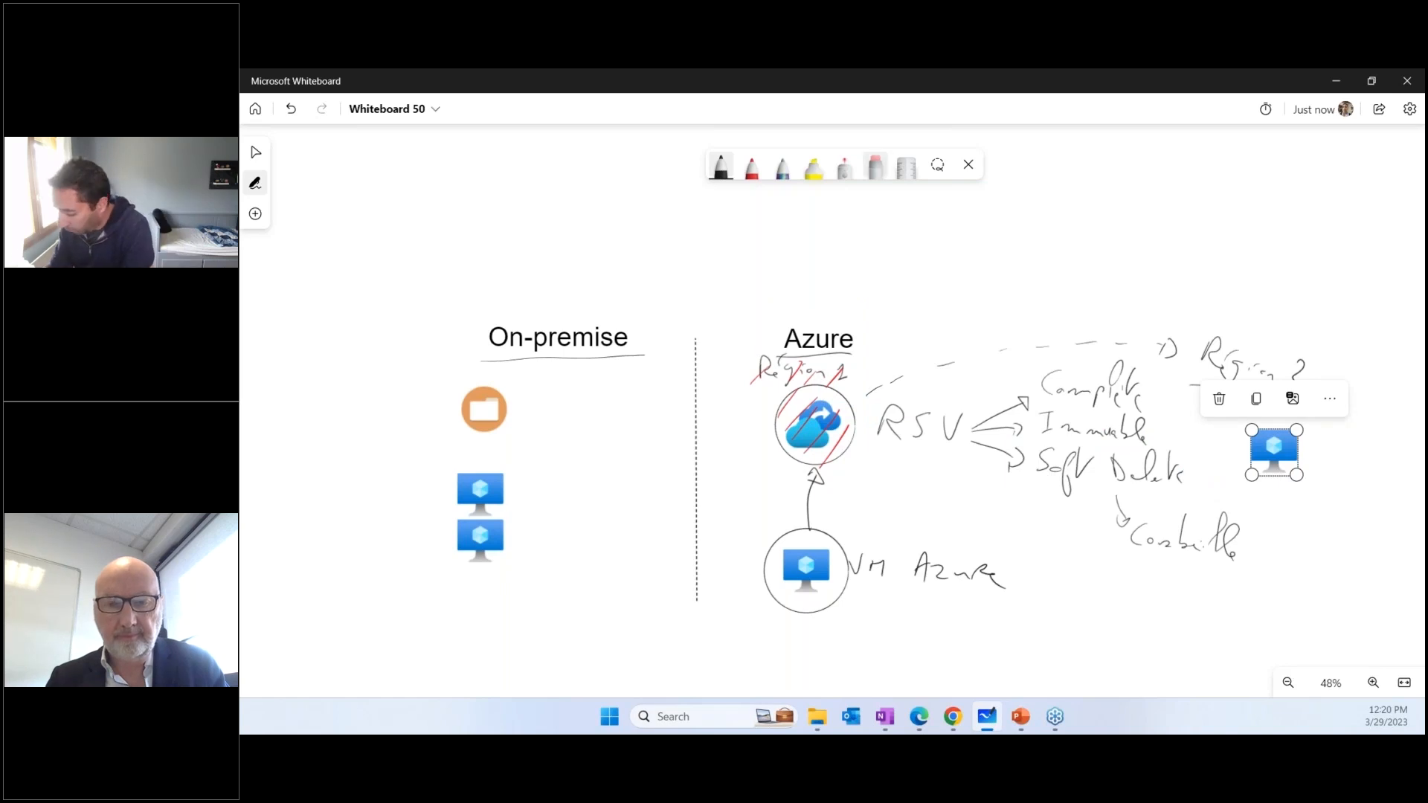
Erase the "Région 1" label, the red hatching and the circle around the vault icon, and return to the black pen
click(875, 166)
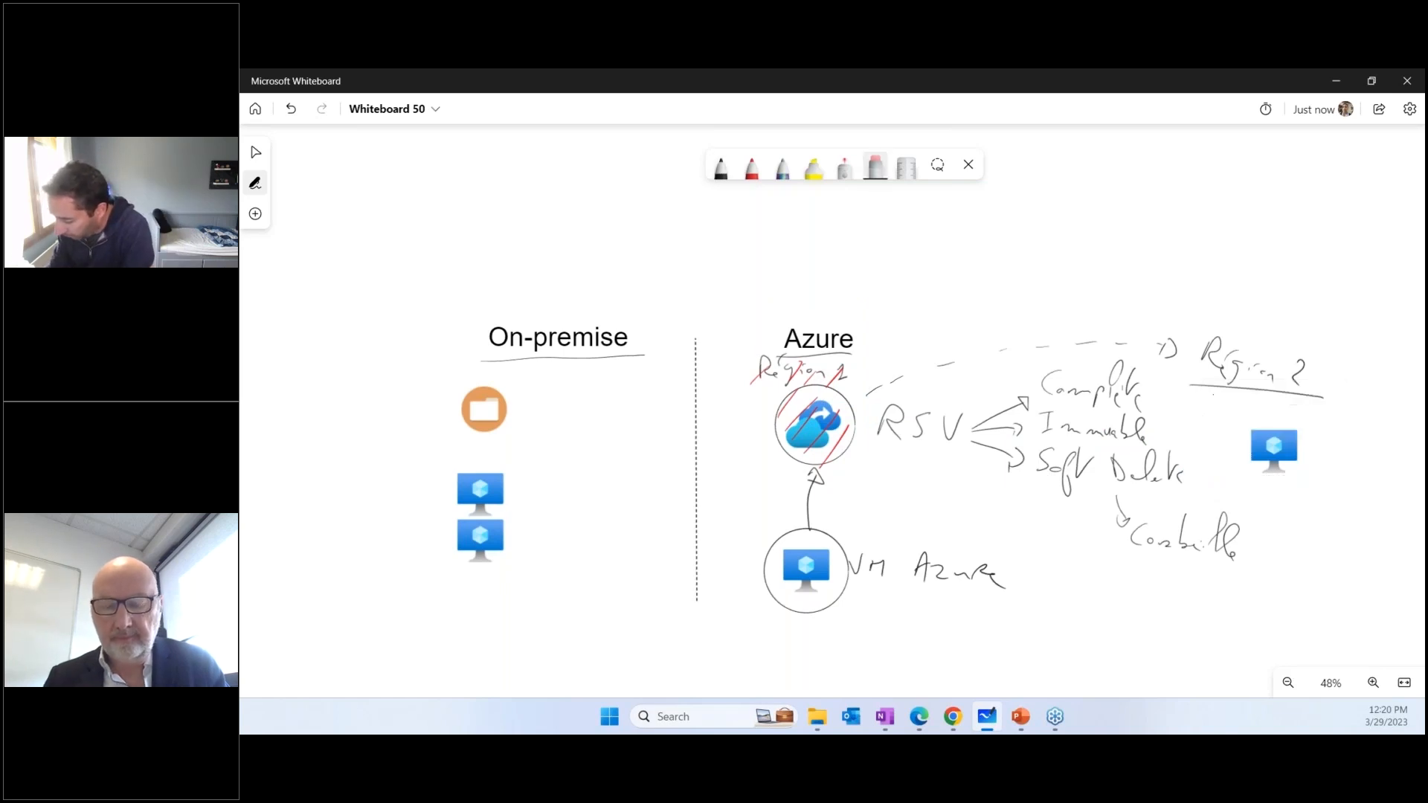
mouse_move(805, 369)
mouse_down()
mouse_move(760, 363)
mouse_move(811, 402)
mouse_move(836, 372)
mouse_move(792, 427)
mouse_move(844, 406)
mouse_move(837, 435)
mouse_move(803, 461)
mouse_up()
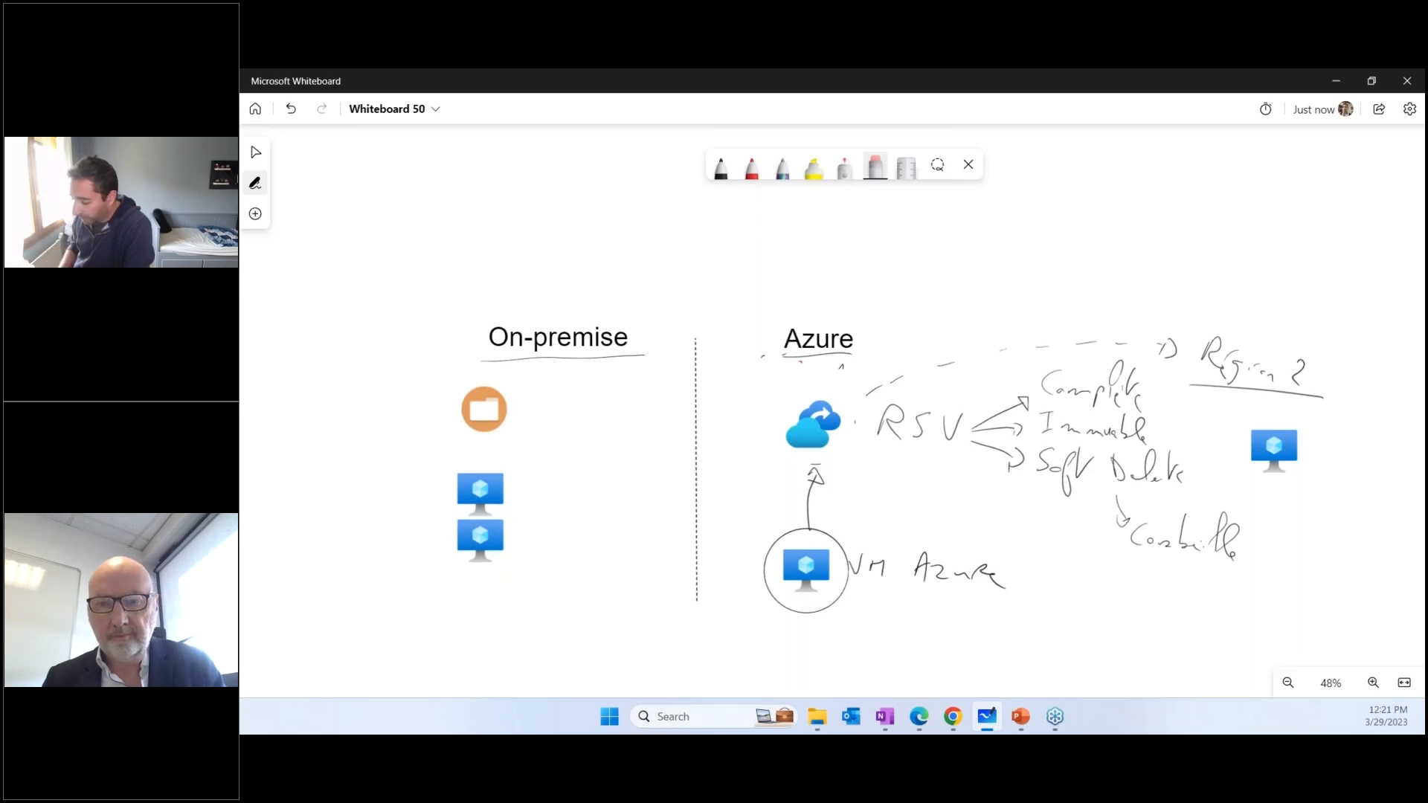
click(721, 168)
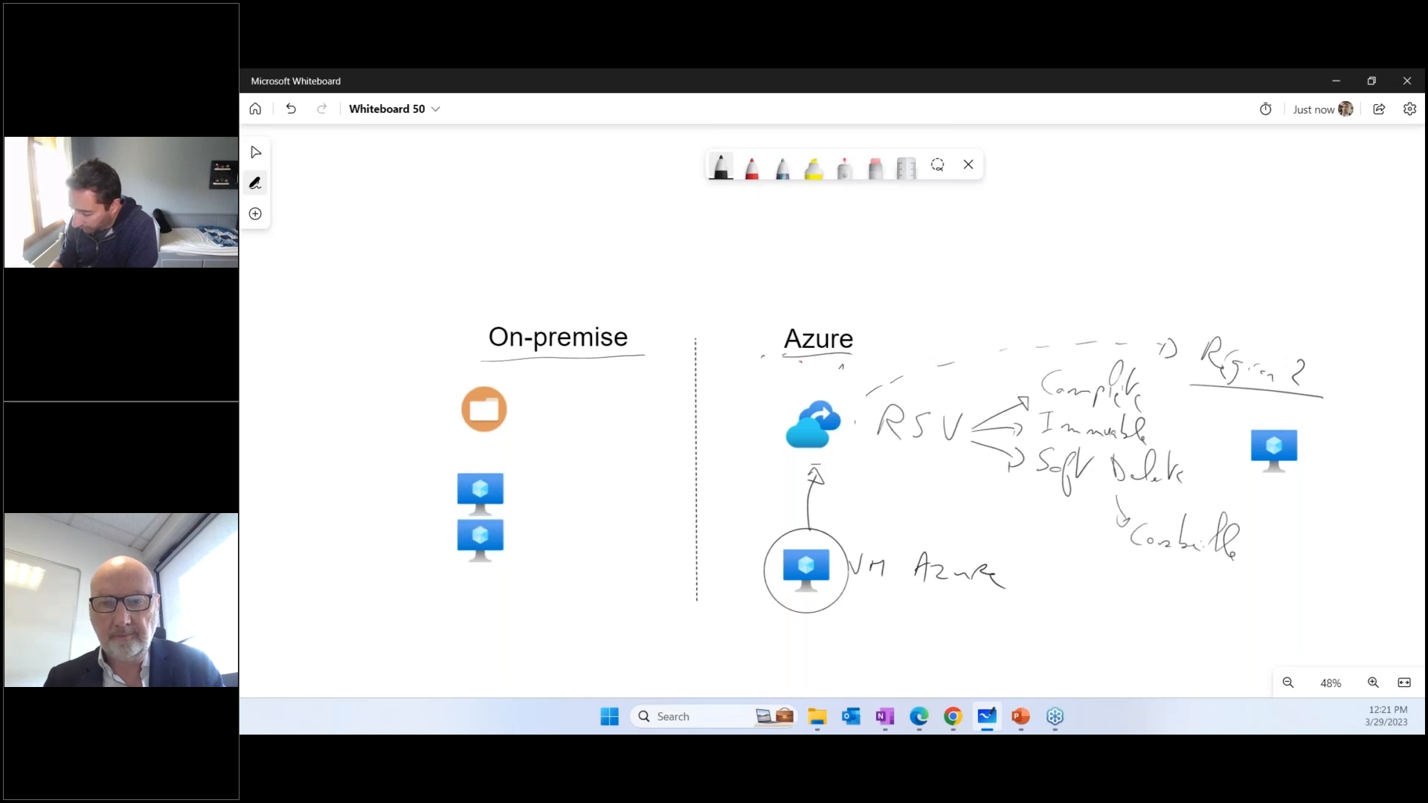
mouse_move(881, 592)
mouse_down()
mouse_move(904, 617)
mouse_move(893, 579)
mouse_up()
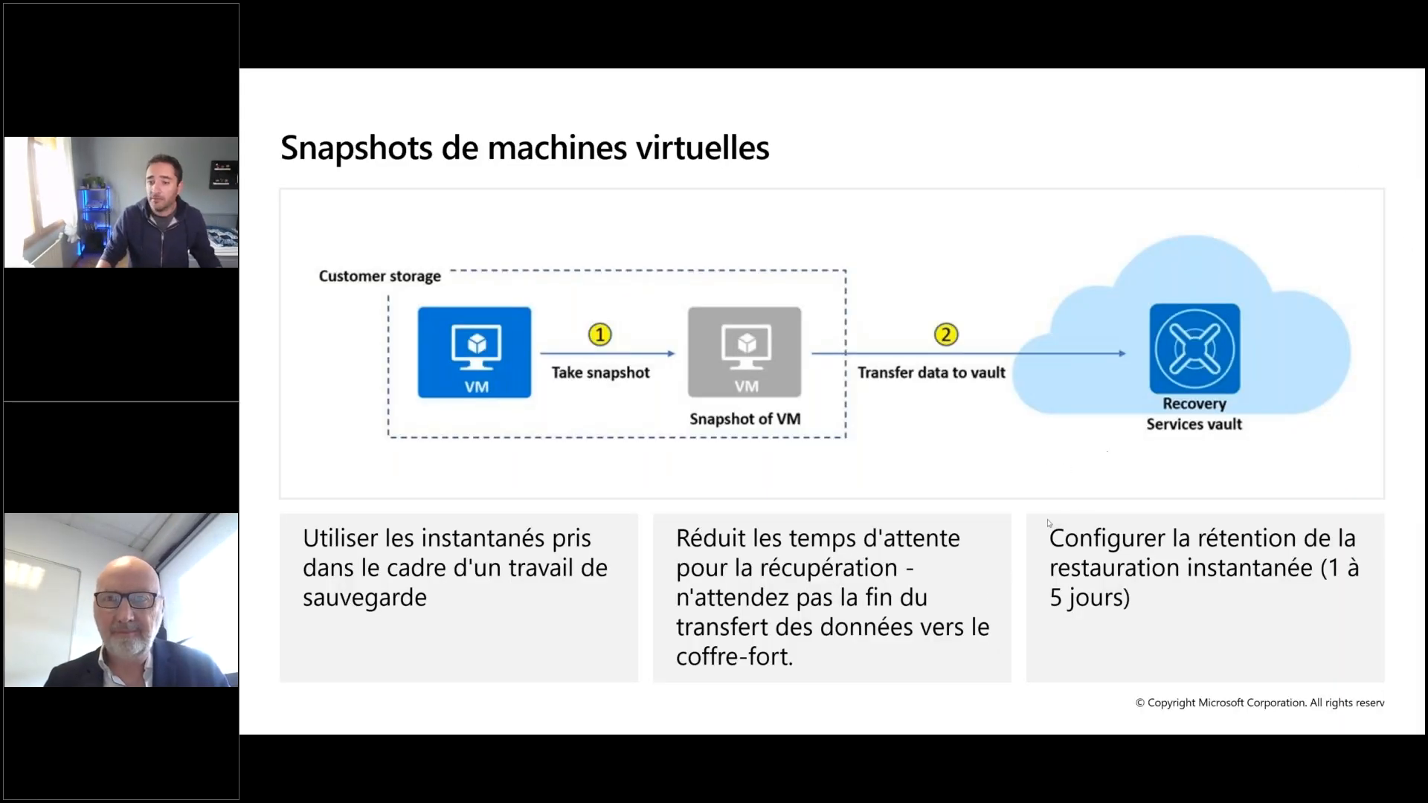
Switch from the slideshow to the Edge window showing the RG-DEMO-ATT resource group in the Azure portal
key(super)
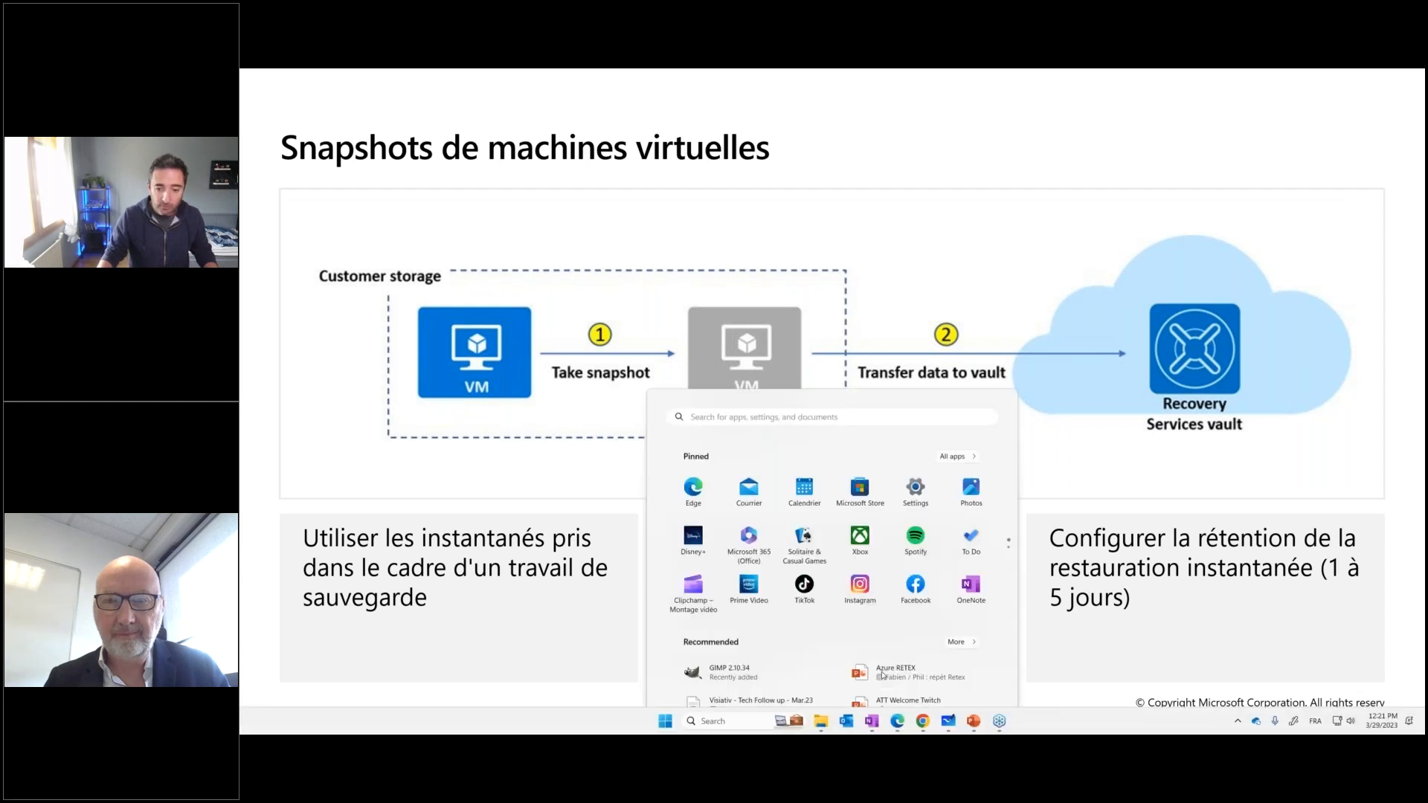
mouse_move(897, 721)
click(873, 672)
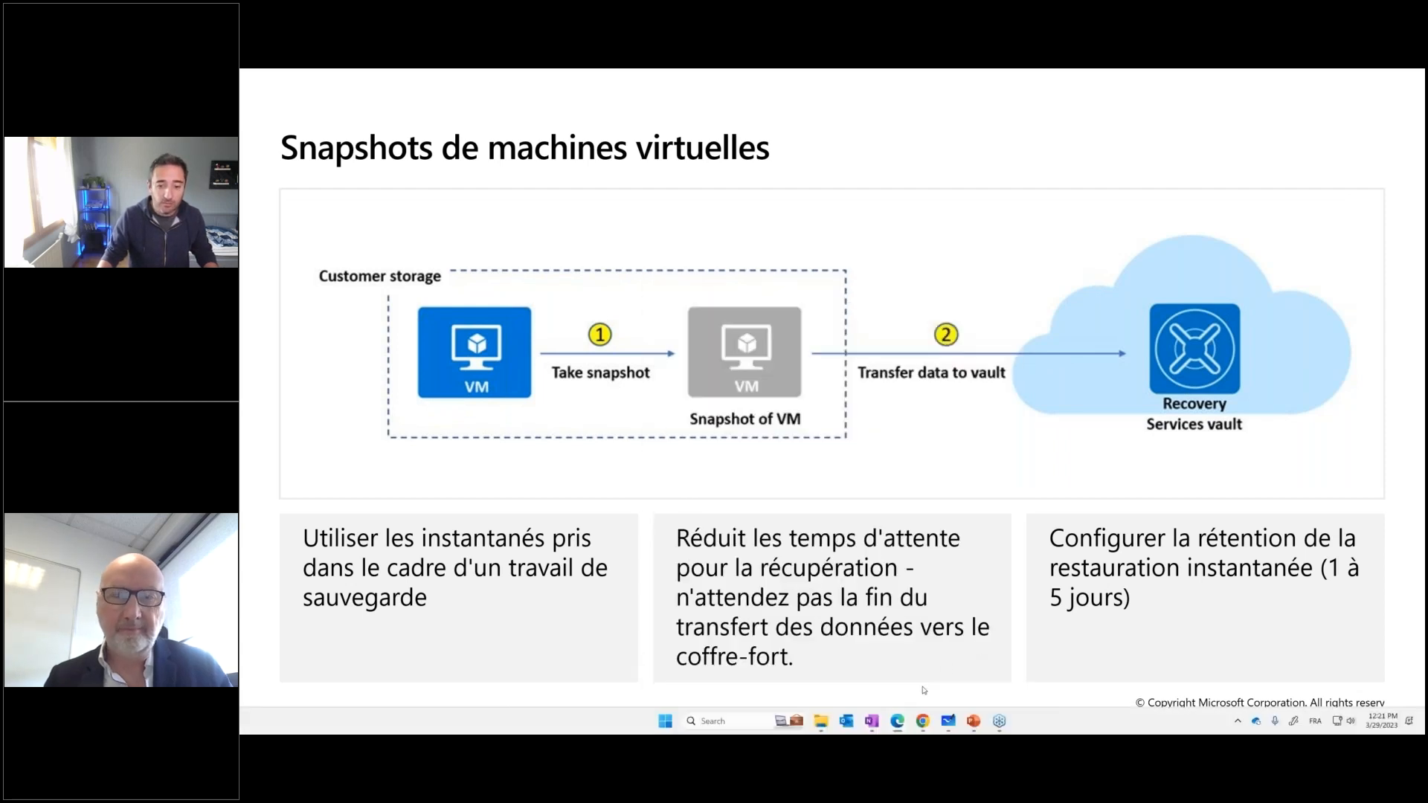
key(super)
click(954, 654)
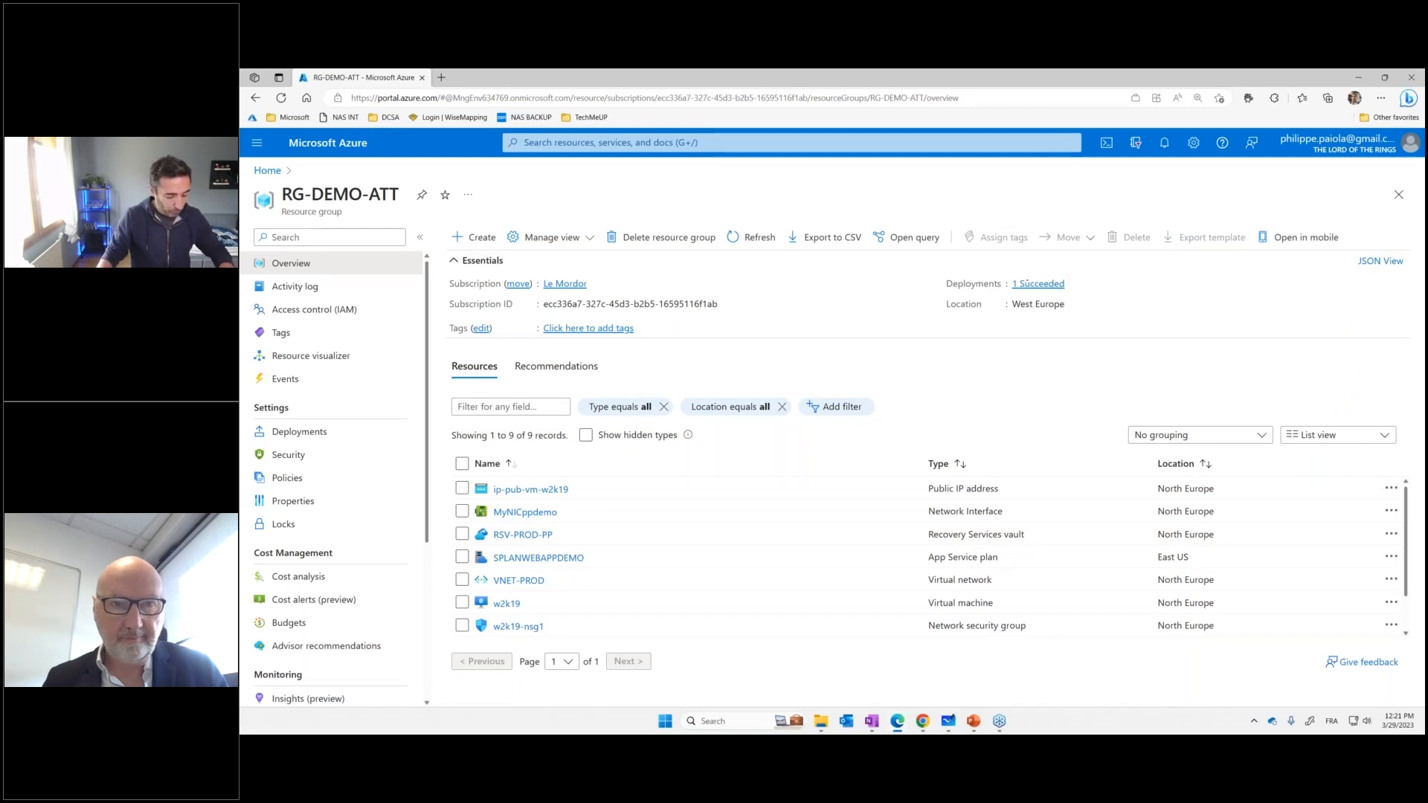
Point out the portal address, the directory name and the resource group's subscription with temporary red arrows
drag(406, 106, 436, 154)
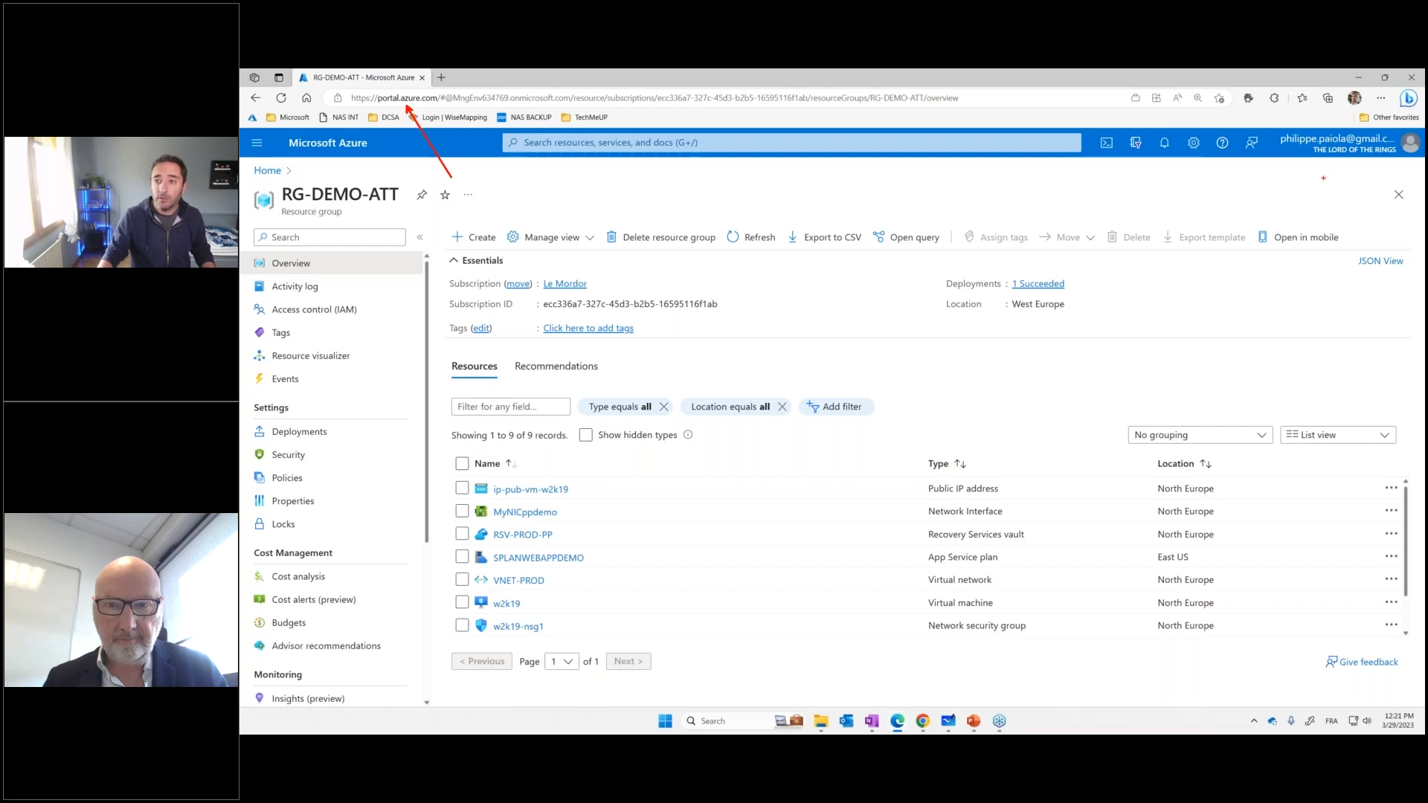
drag(1329, 161, 1262, 223)
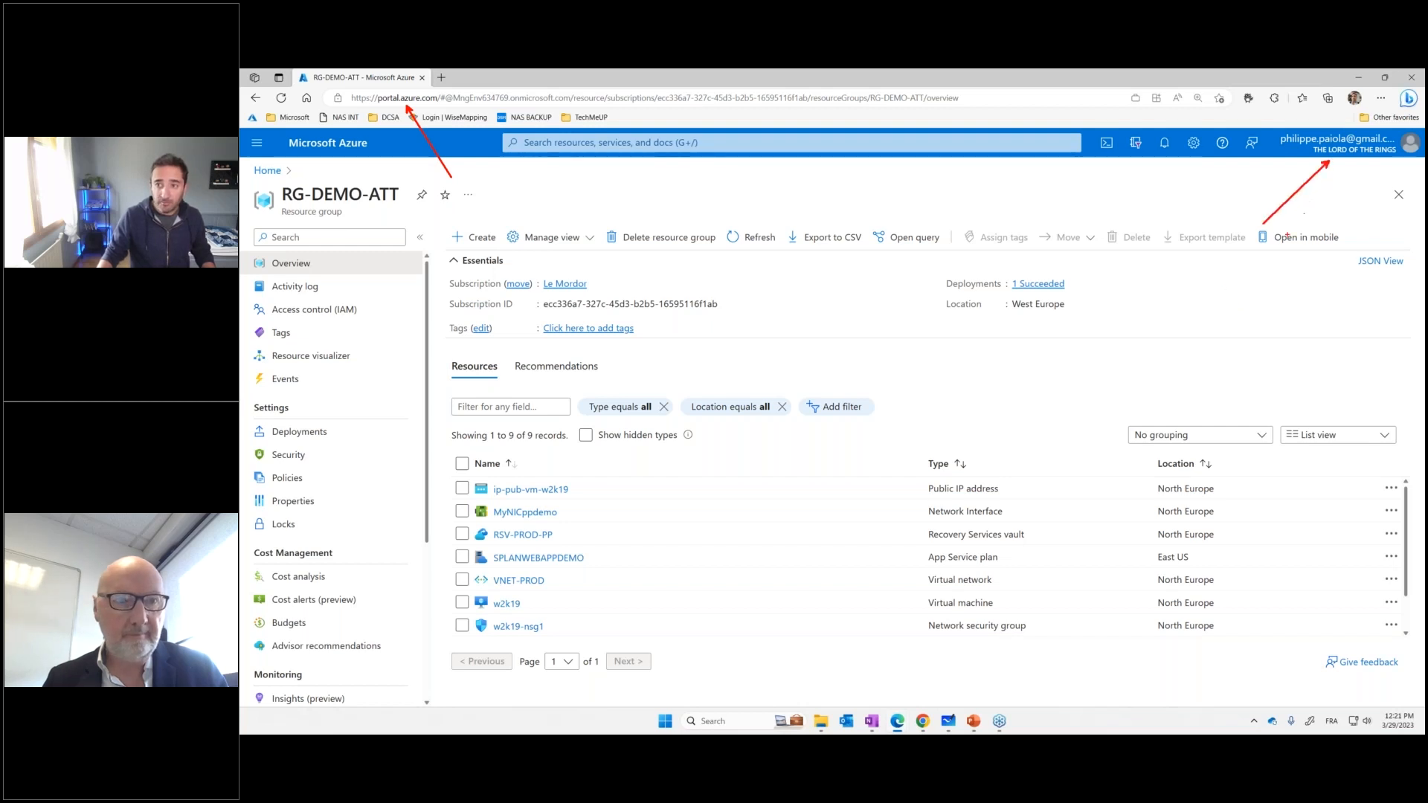
key(Escape)
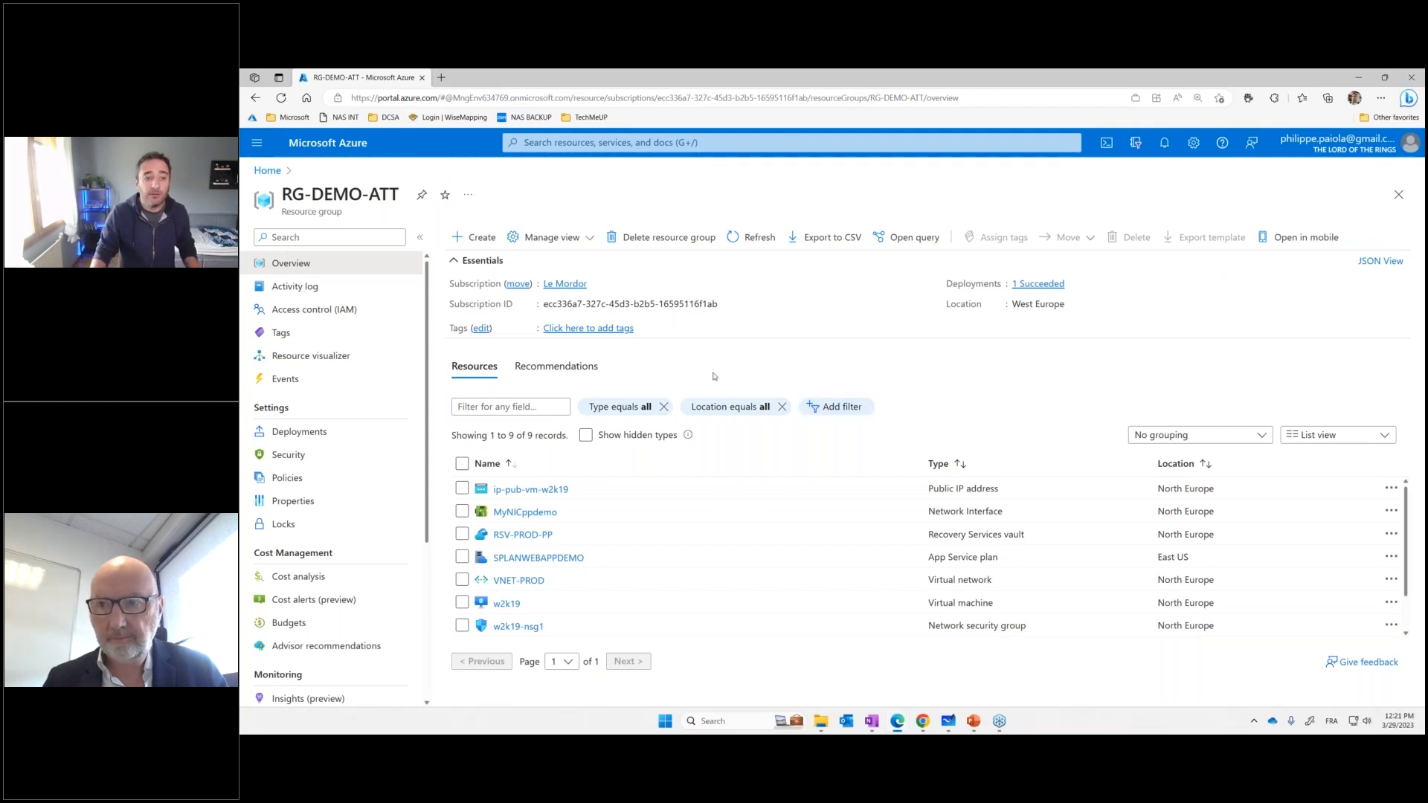
drag(593, 297, 653, 351)
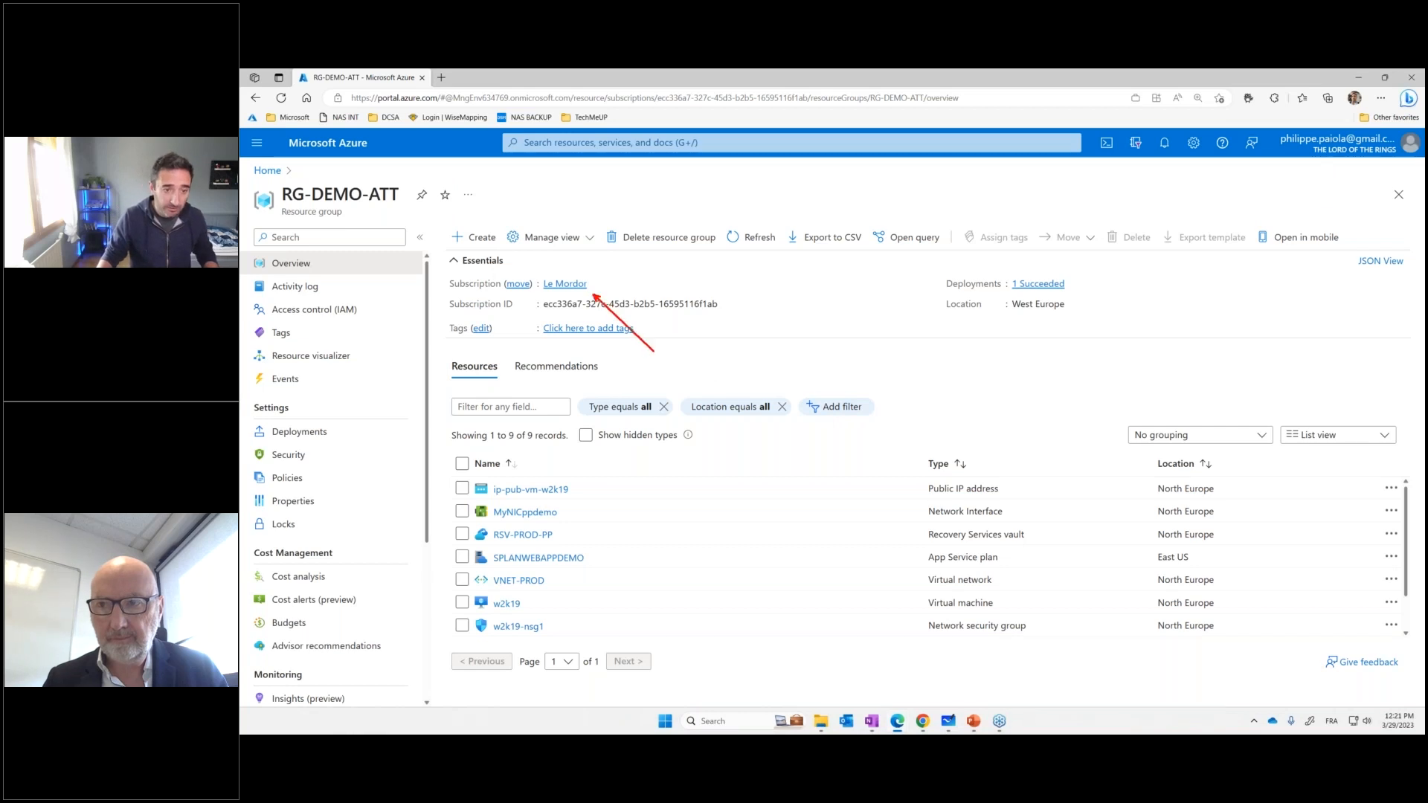
key(Escape)
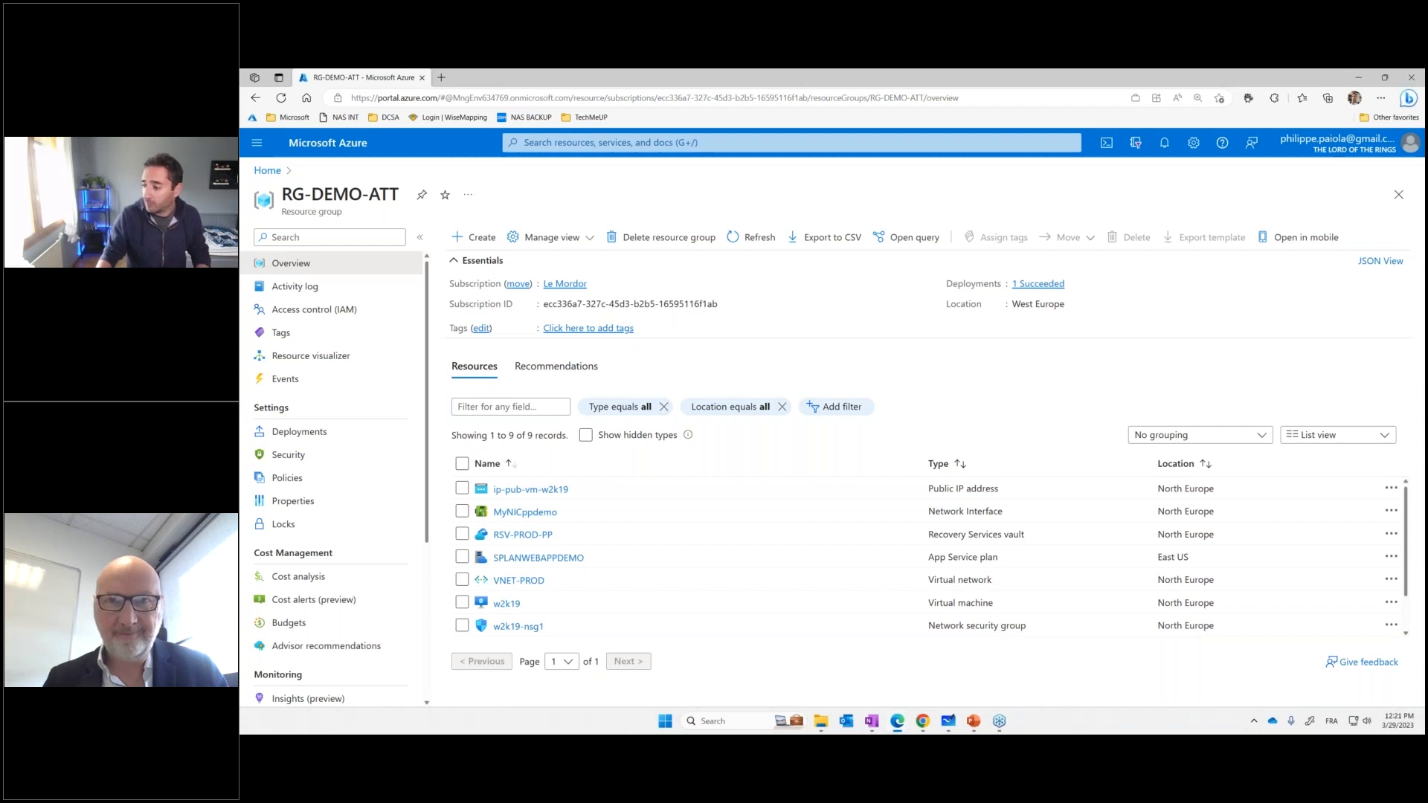
Open the w2k19 virtual machine from the resource list and point out its operating system with temporary red arrows
click(509, 605)
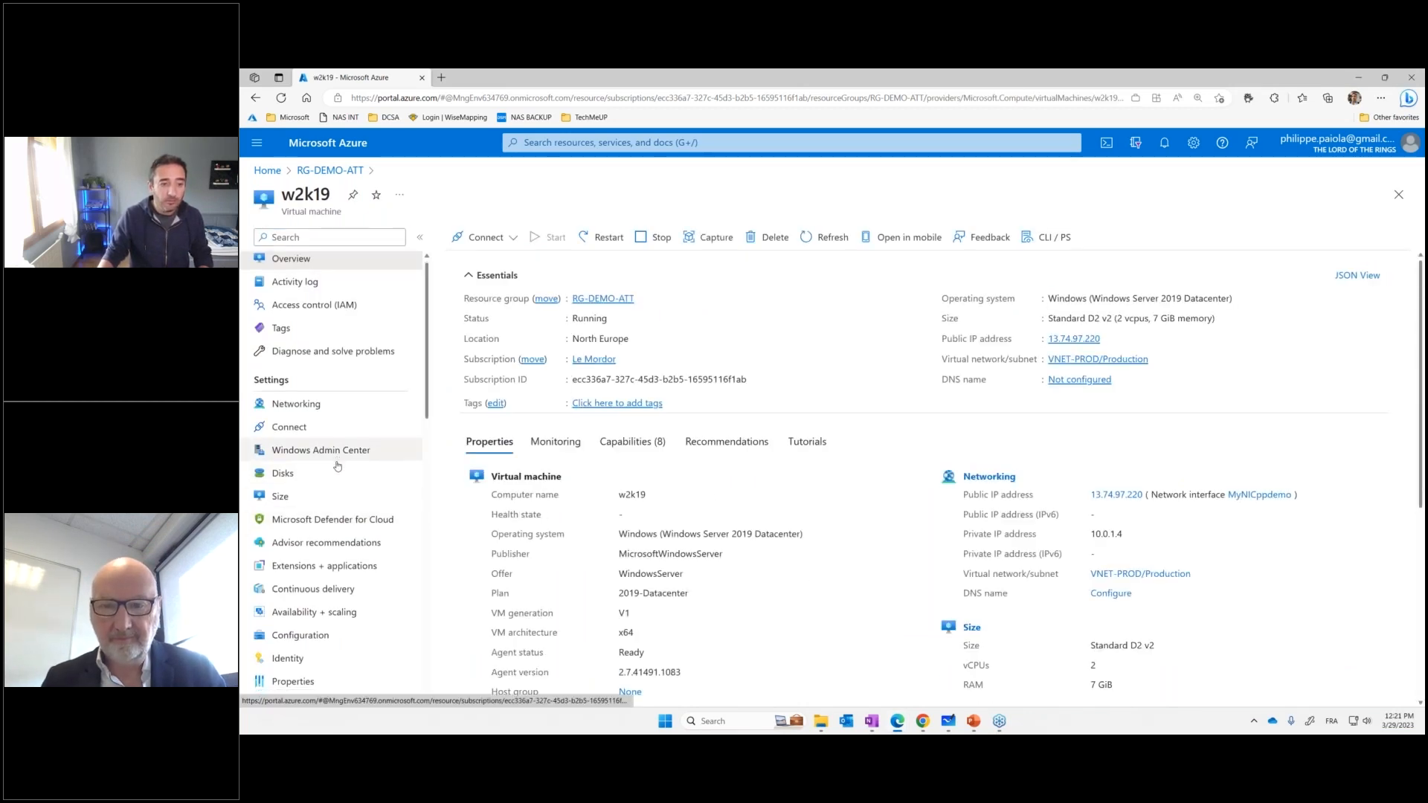
scroll(369, 475, down, 2)
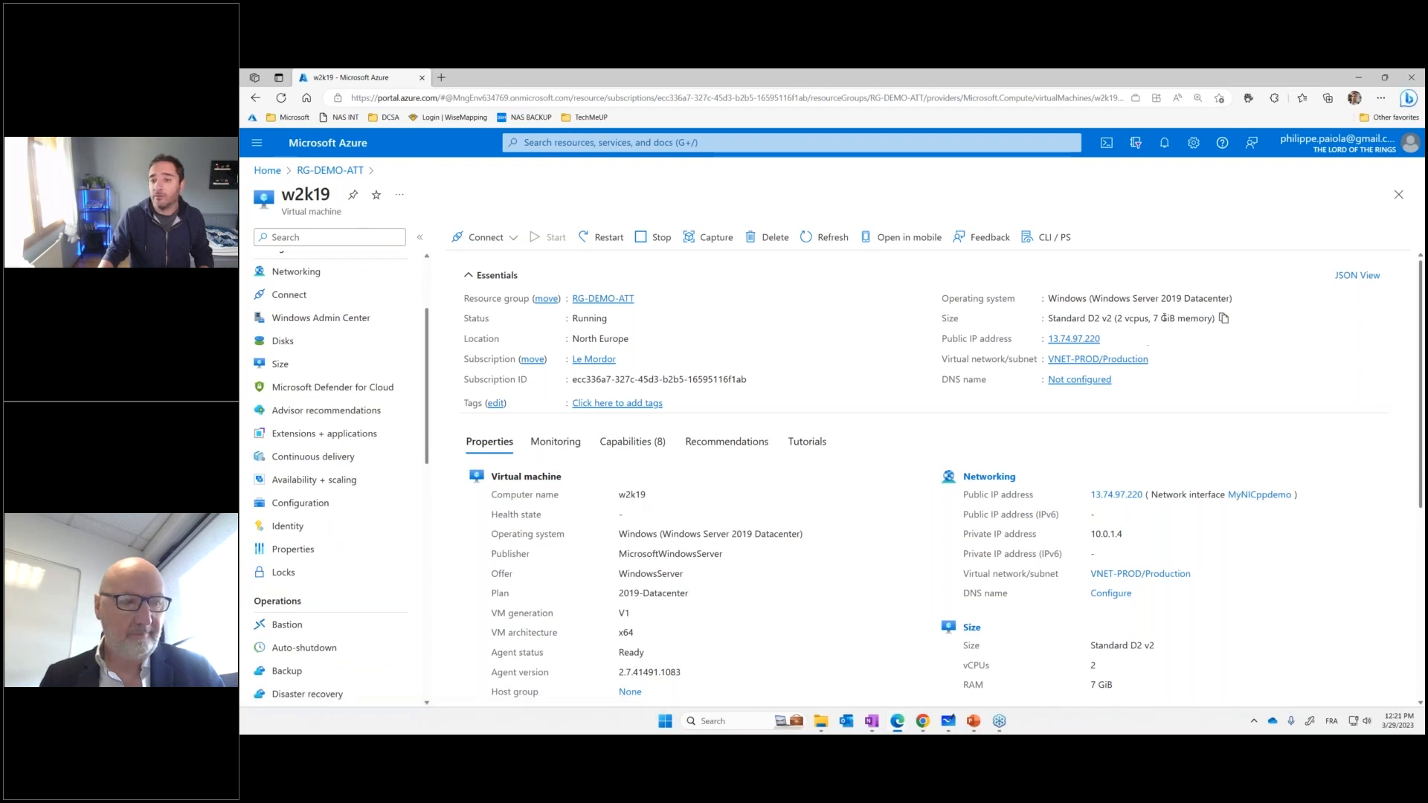
key(ctrl+2)
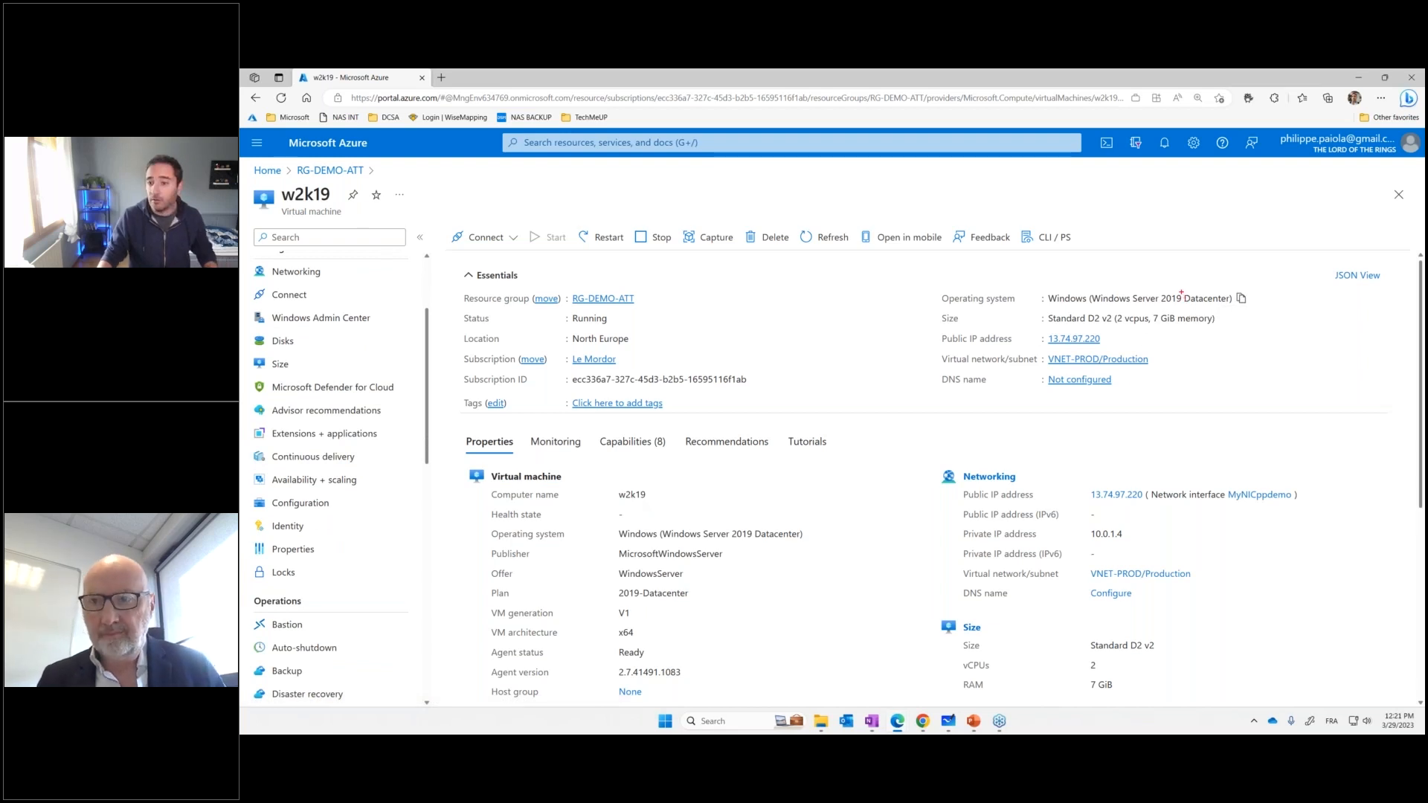
drag(1180, 290, 1205, 274)
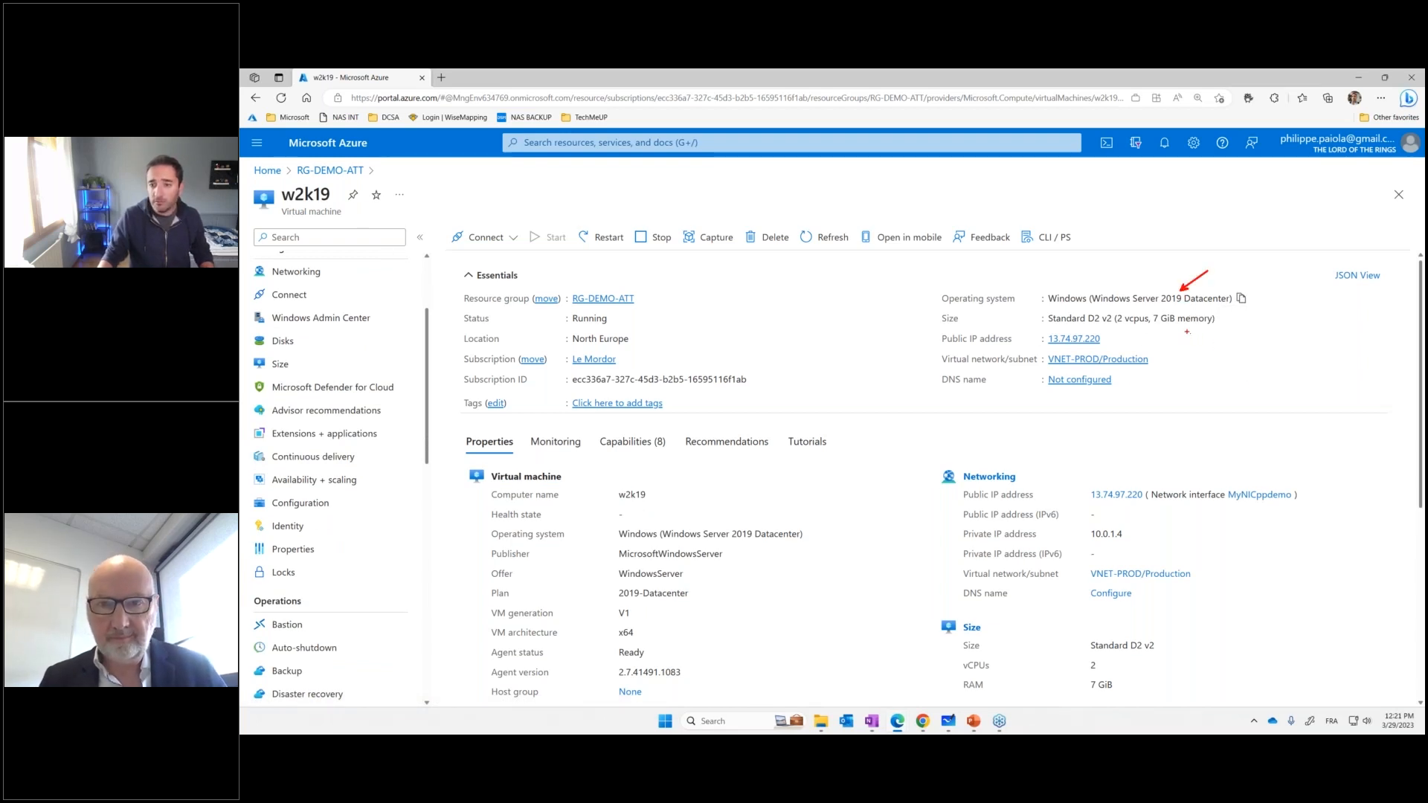
drag(1183, 311, 1215, 349)
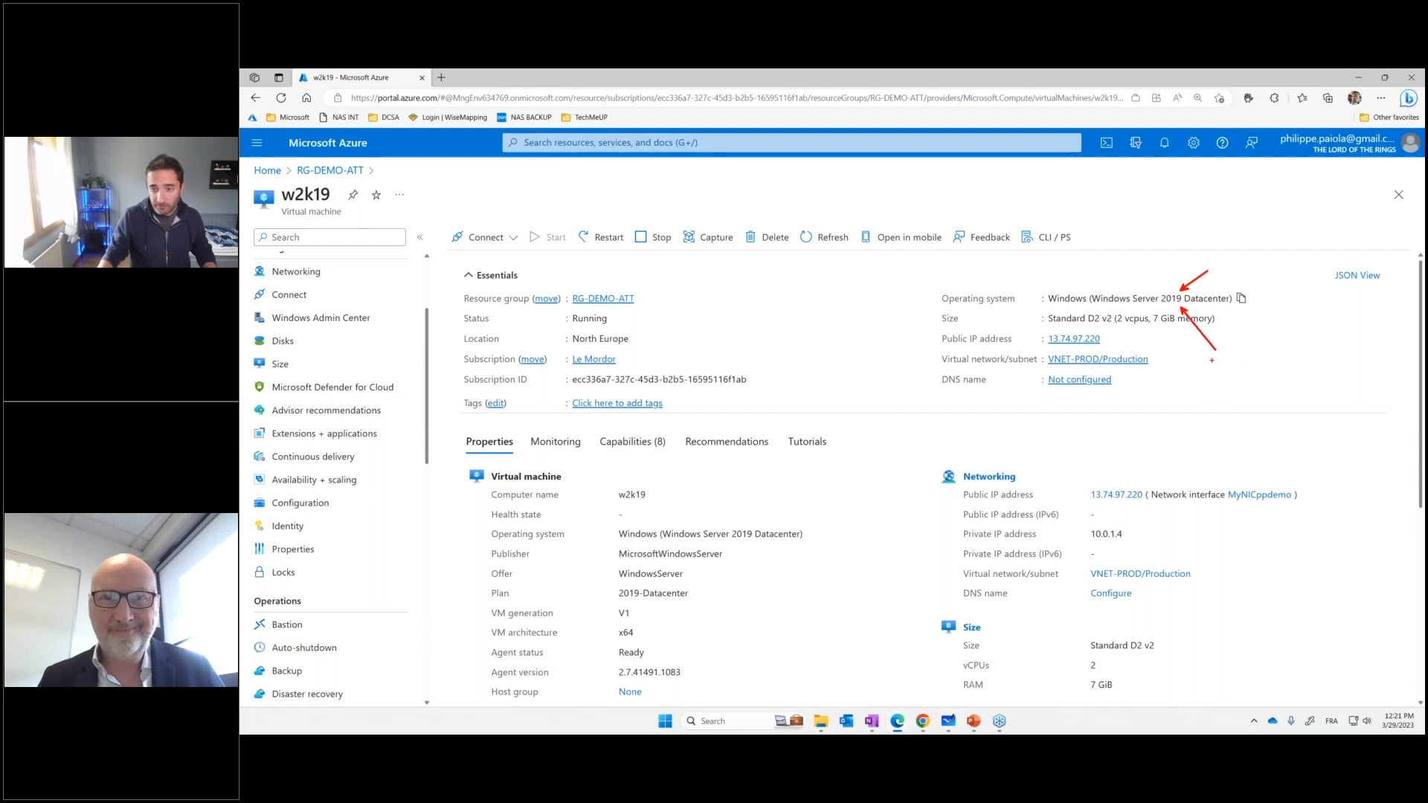
key(Escape)
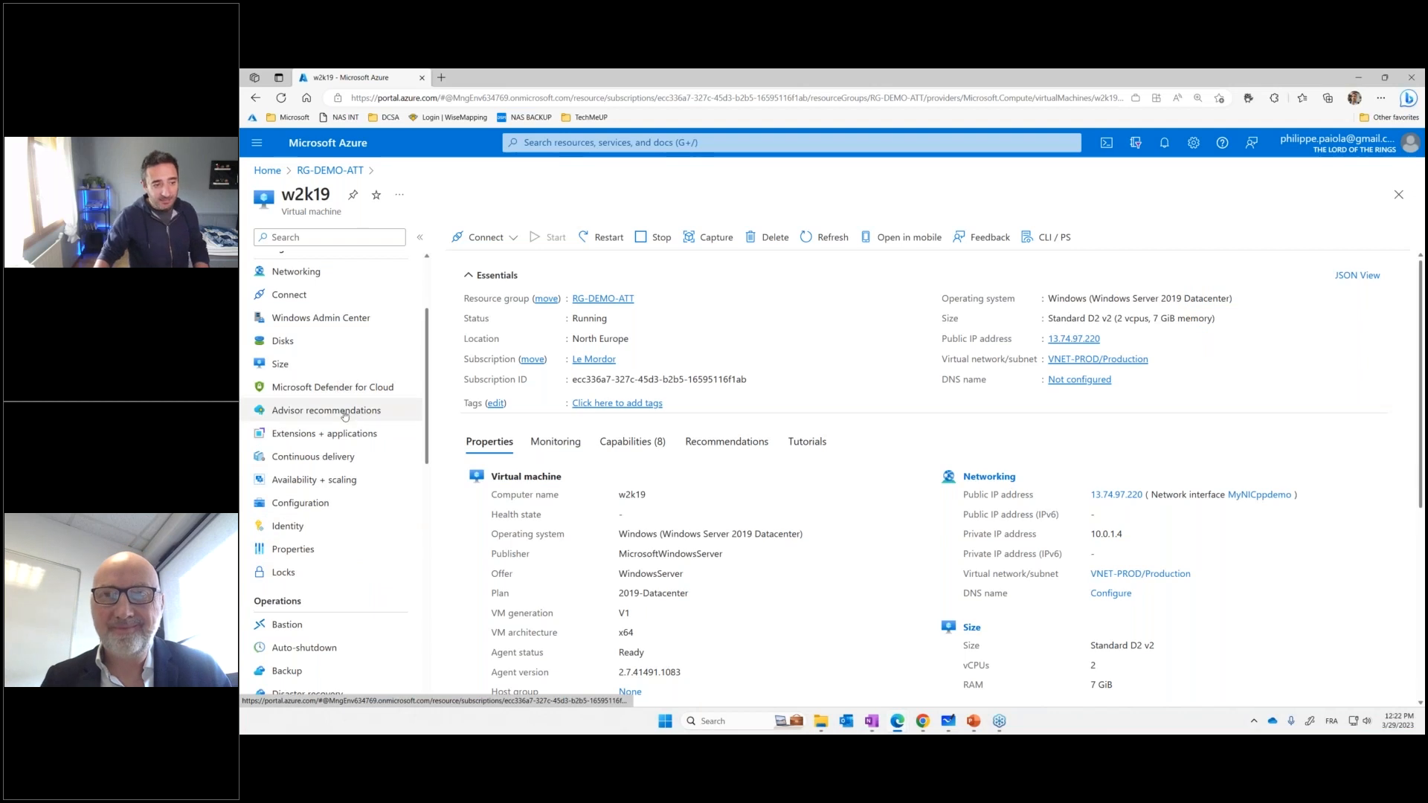
Open the backup page of the w2k19 virtual machine and point out its Recovery Services vault with a temporary red arrow
scroll(333, 435, up, 1)
scroll(327, 439, down, 5)
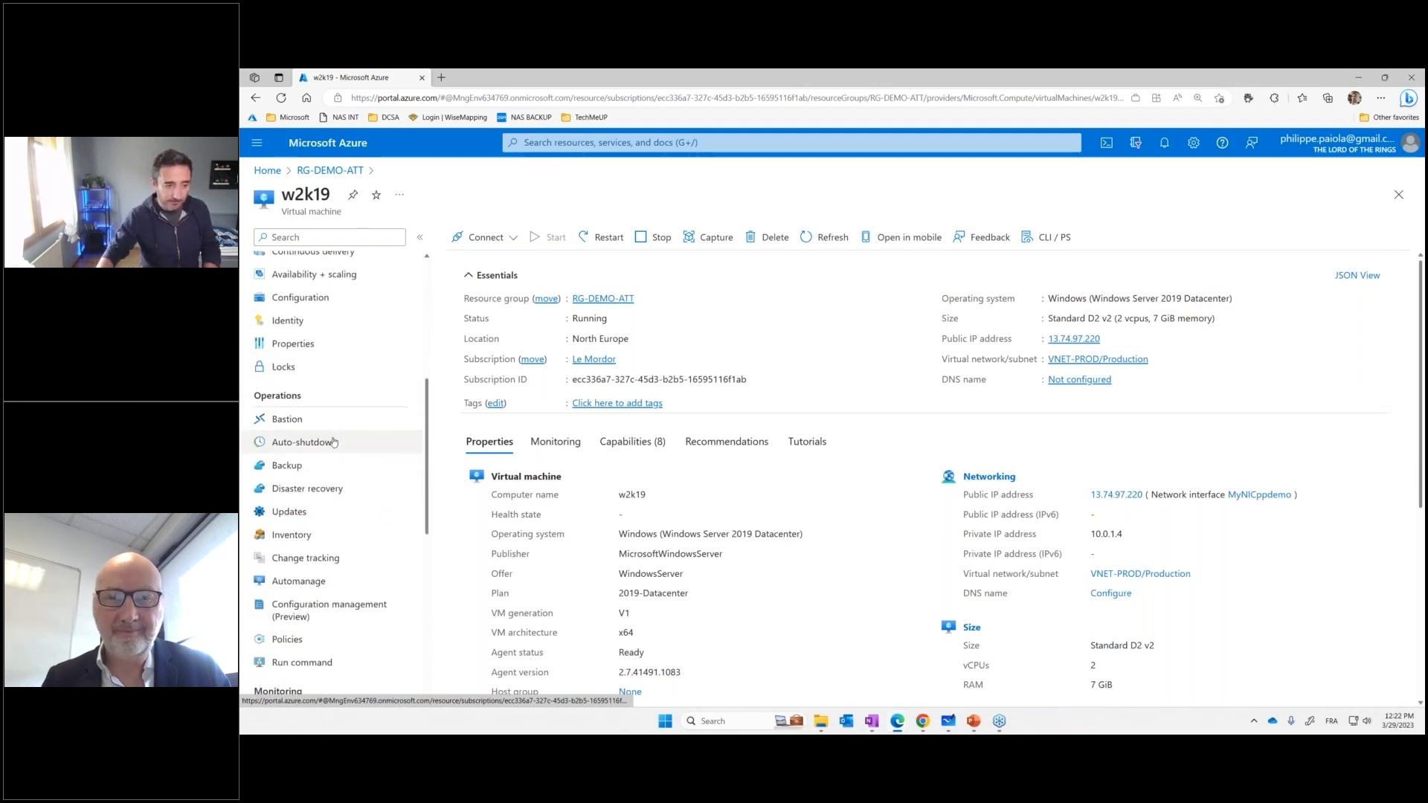
click(287, 396)
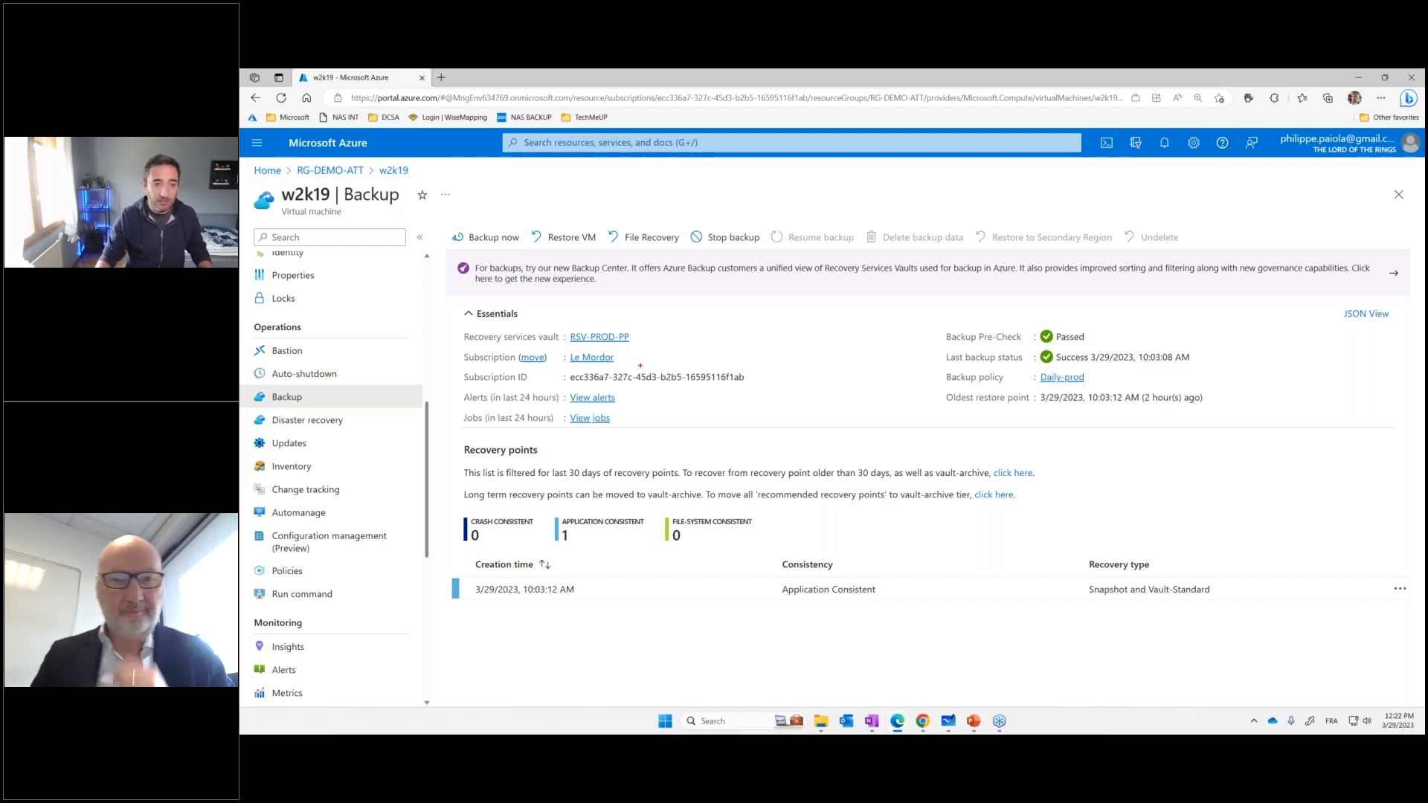
drag(623, 351, 650, 392)
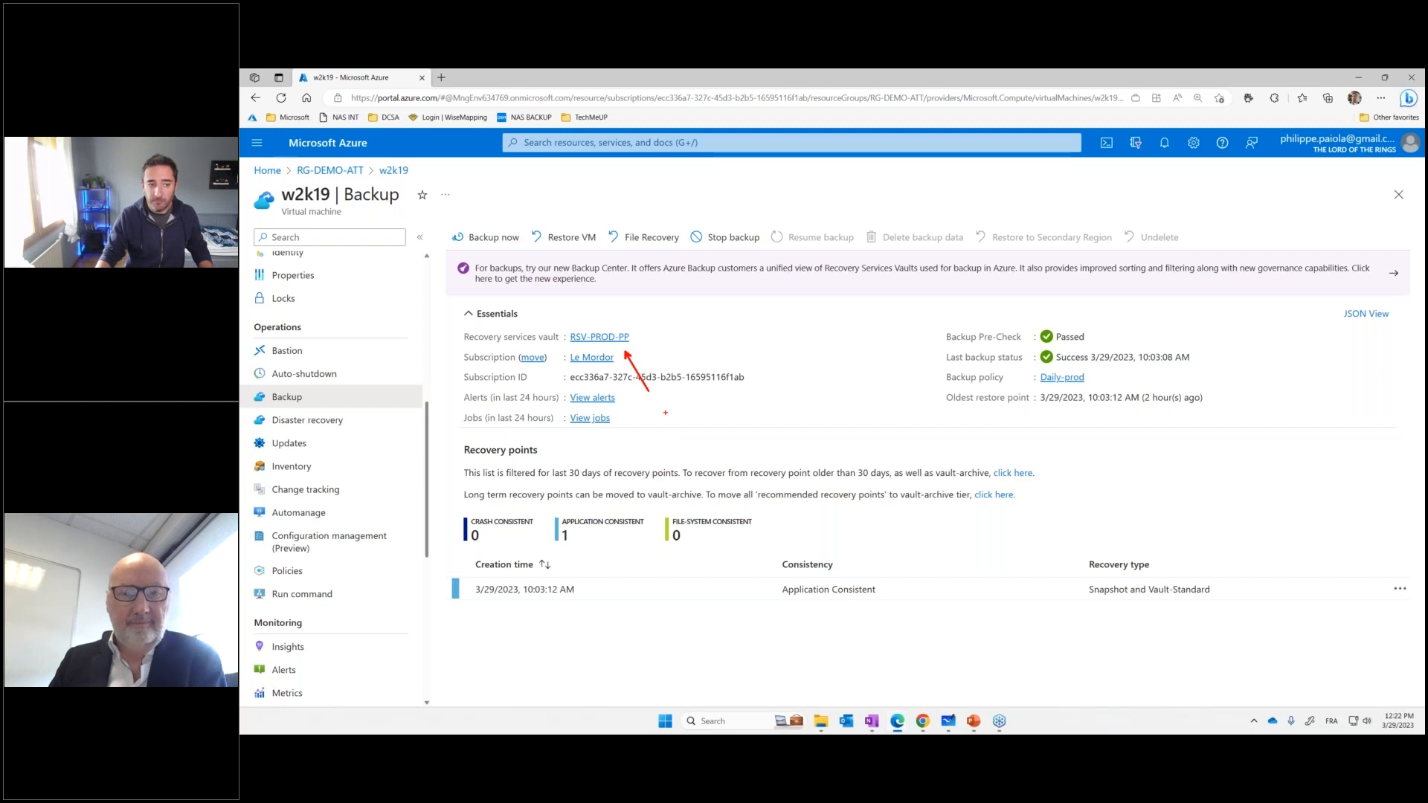
key(Escape)
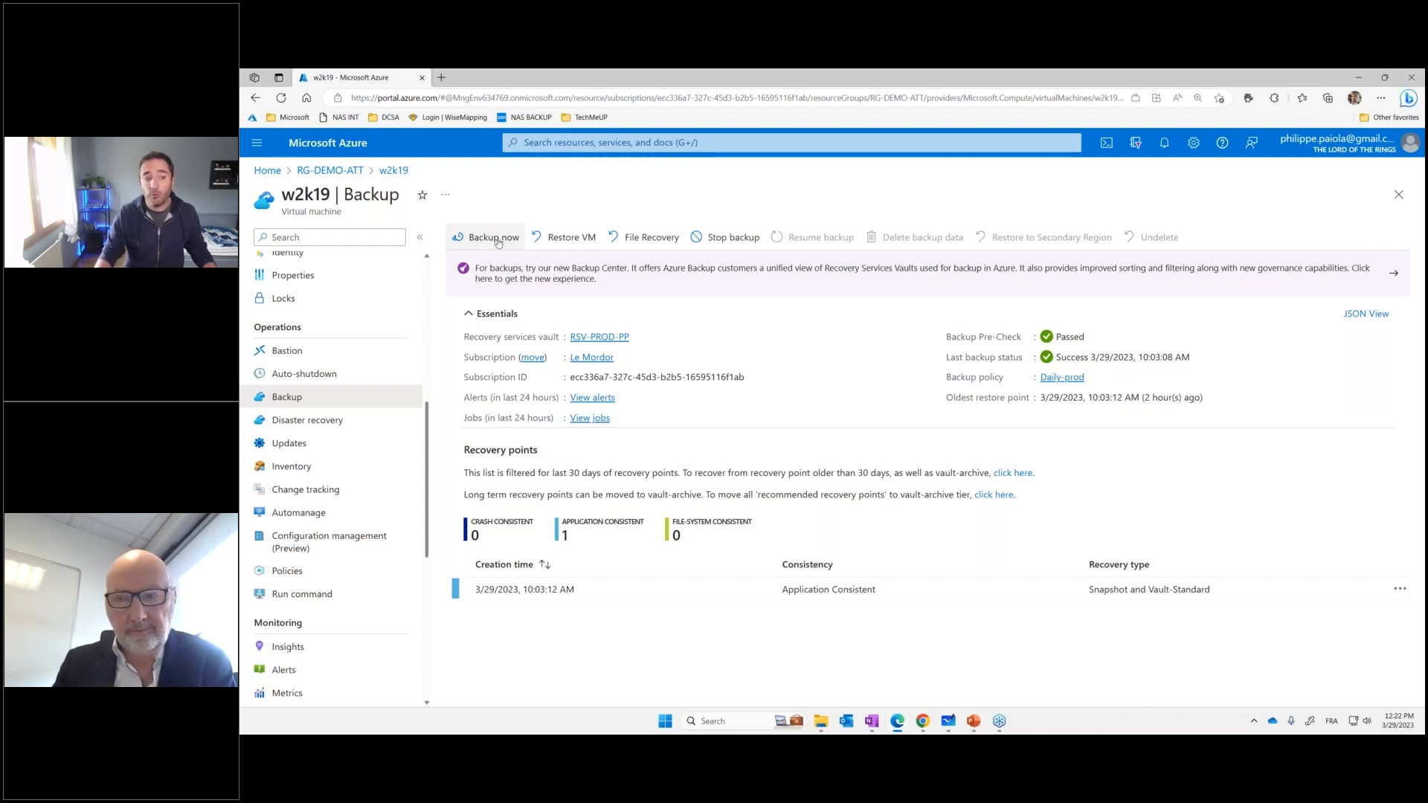
Start a restore of the w2k19 virtual machine from the 3/29/2023, 10:03:12 AM restore point
click(560, 238)
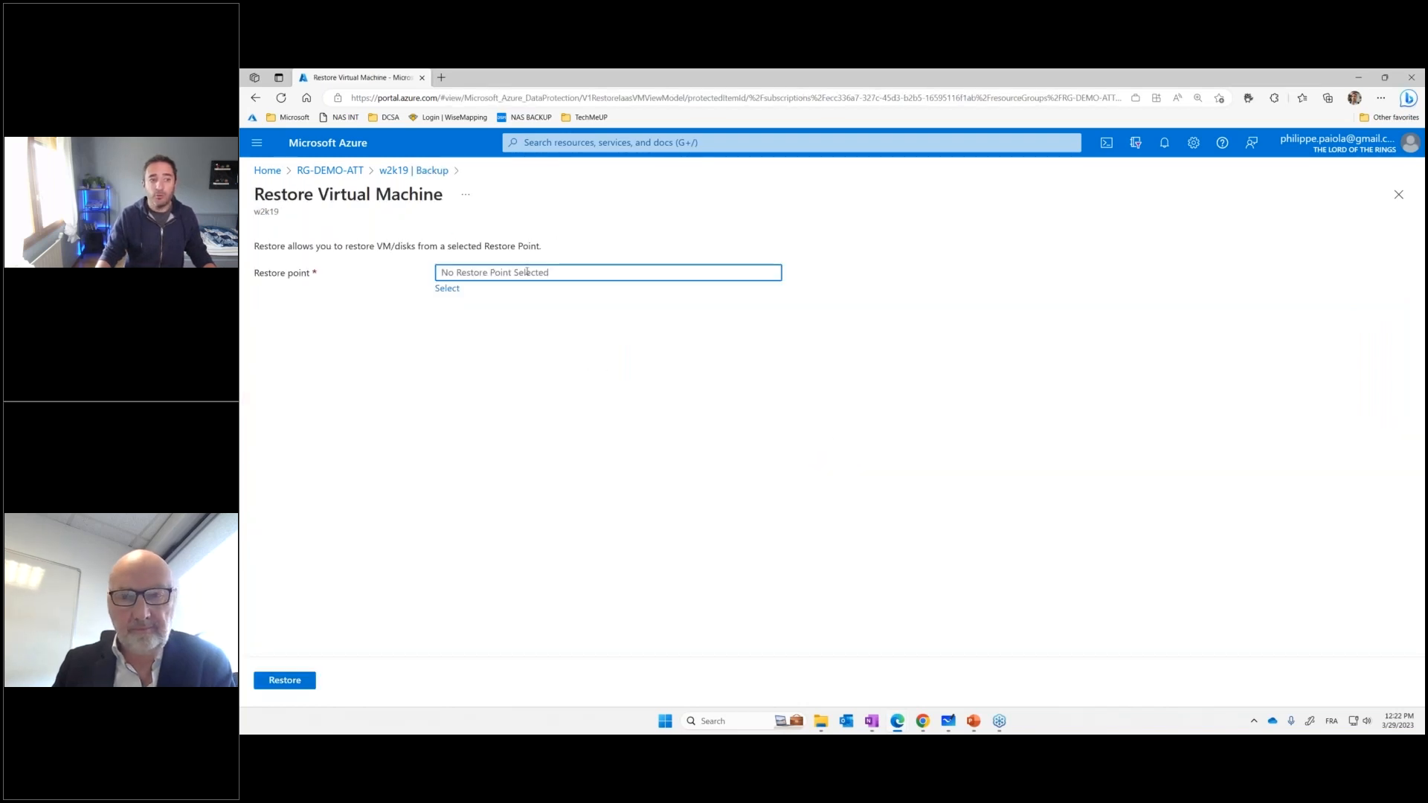
click(447, 287)
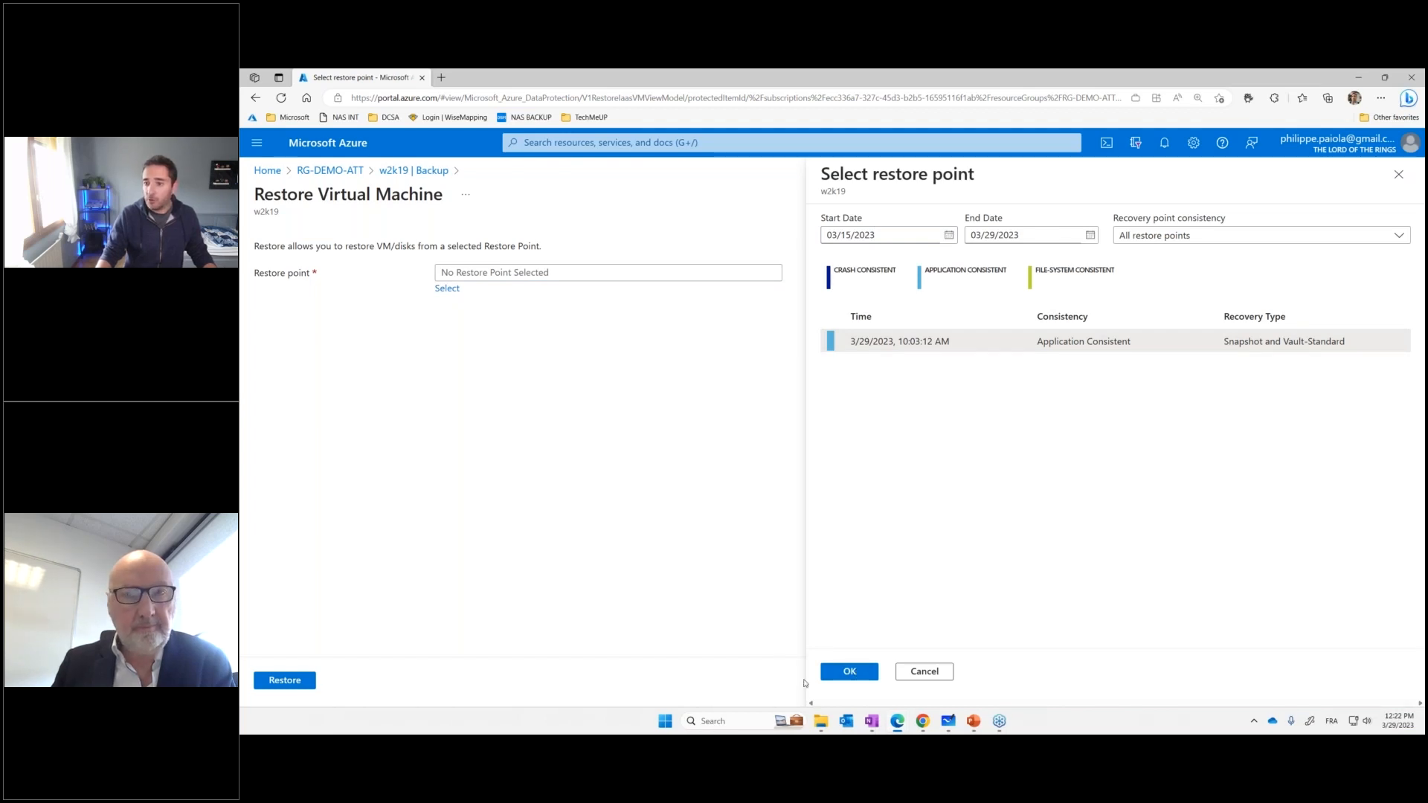
click(855, 678)
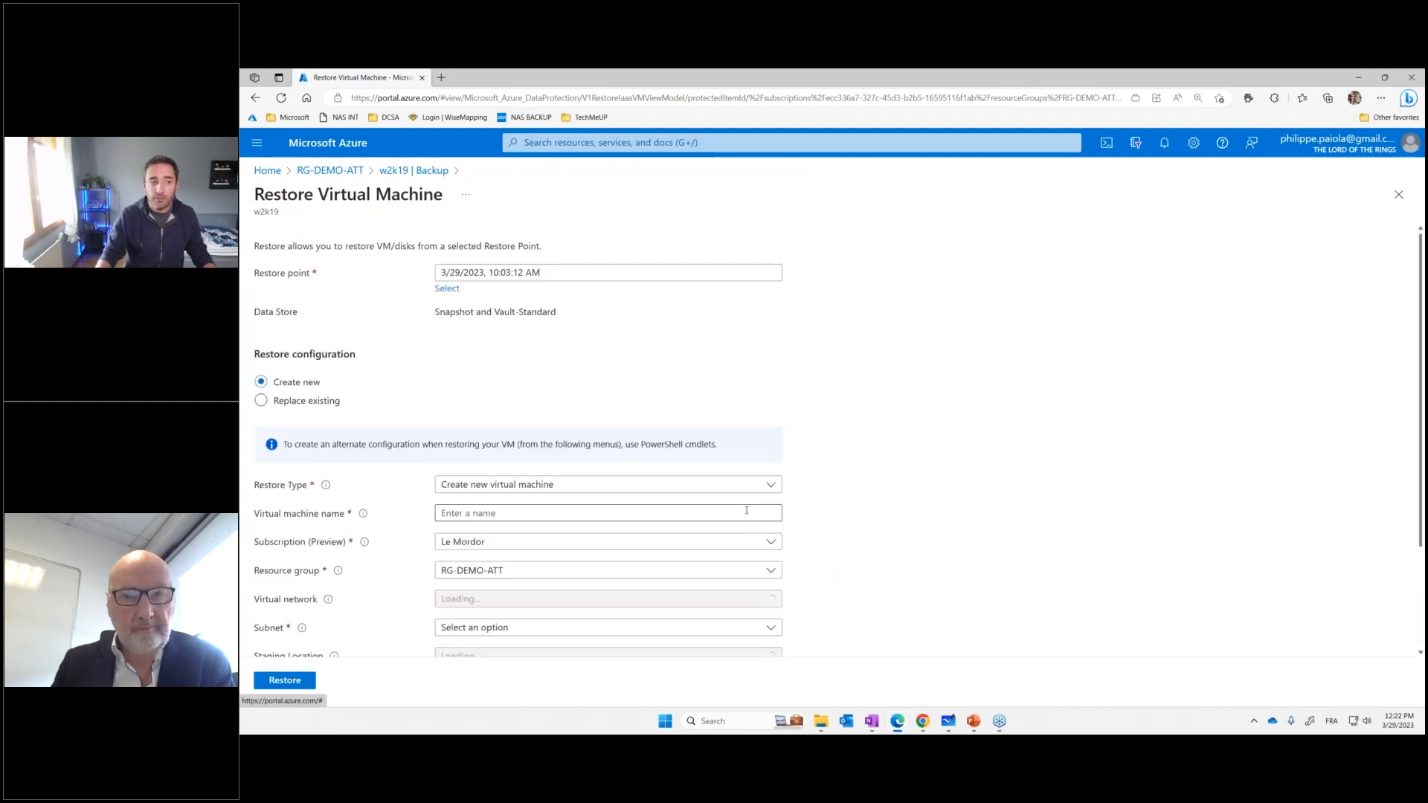
scroll(653, 539, down, 1)
scroll(669, 541, down, 1)
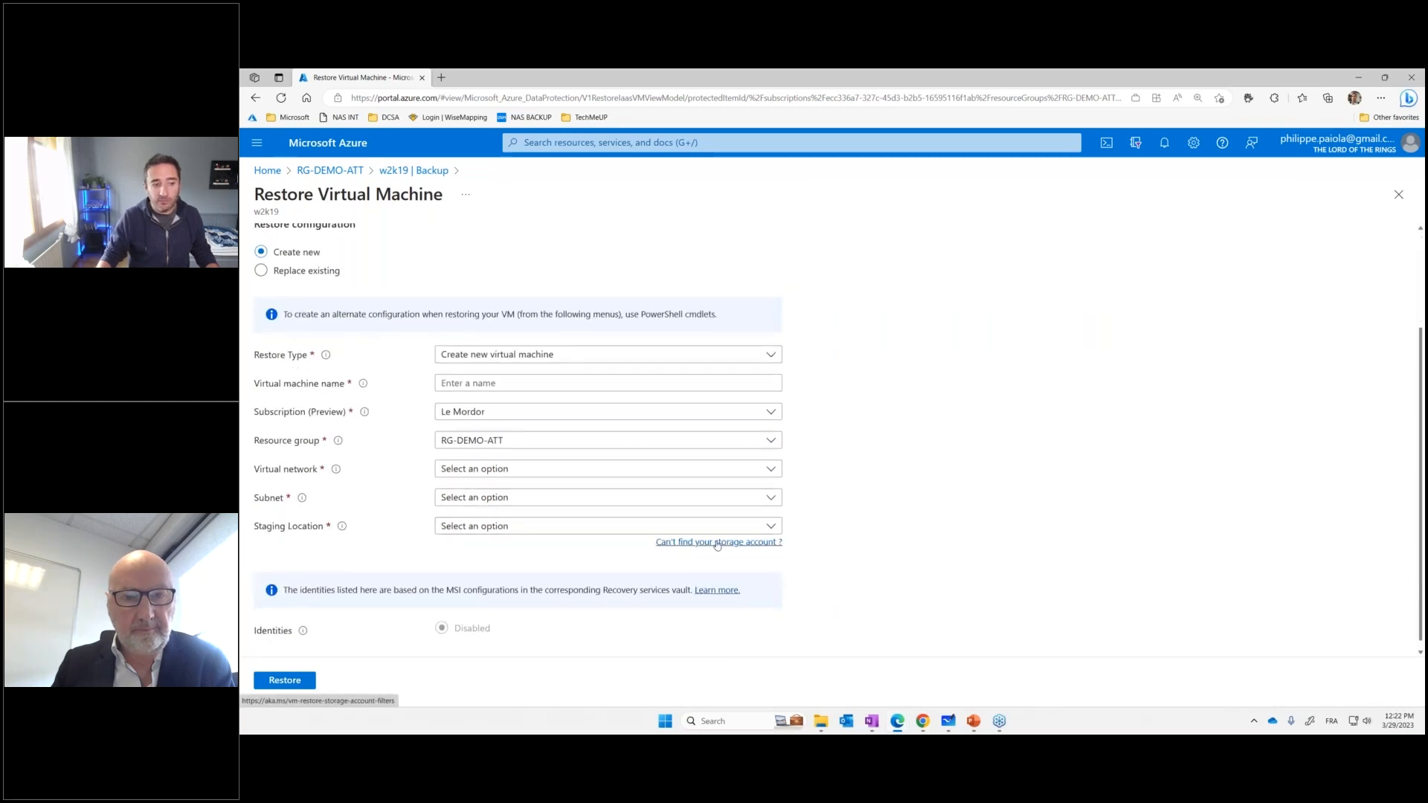
Review the available restore types and the restore configuration, and close the form without restoring
click(628, 360)
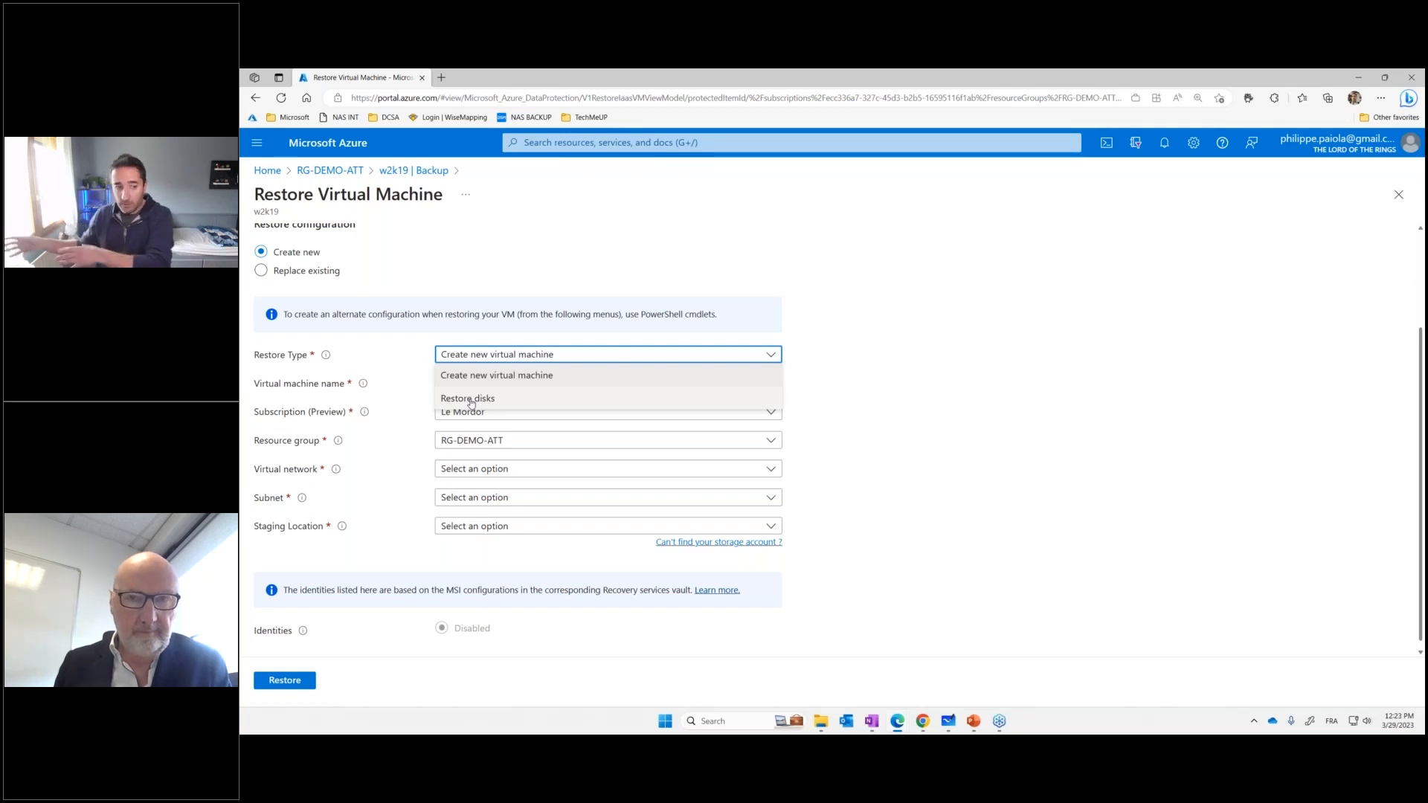
click(875, 342)
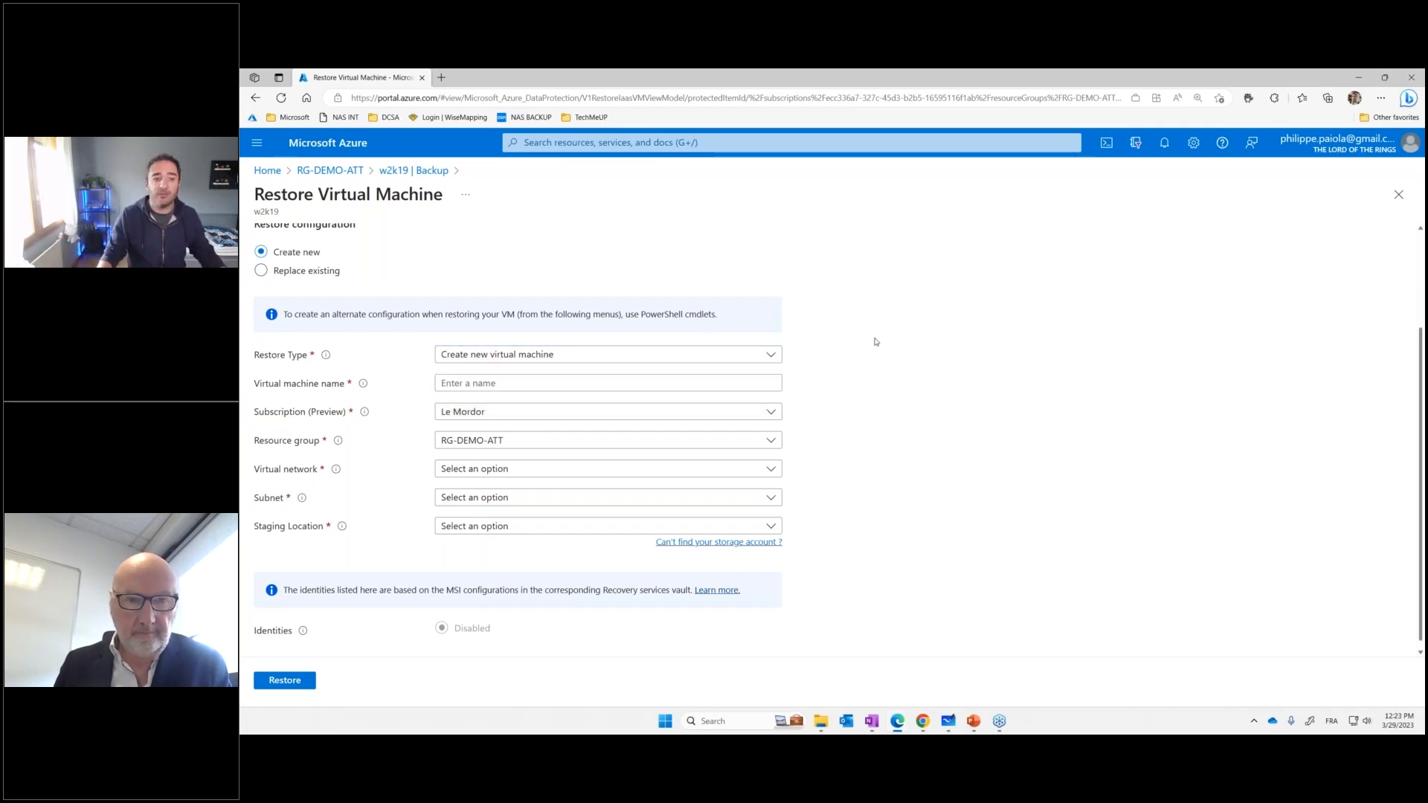
scroll(466, 295, up, 3)
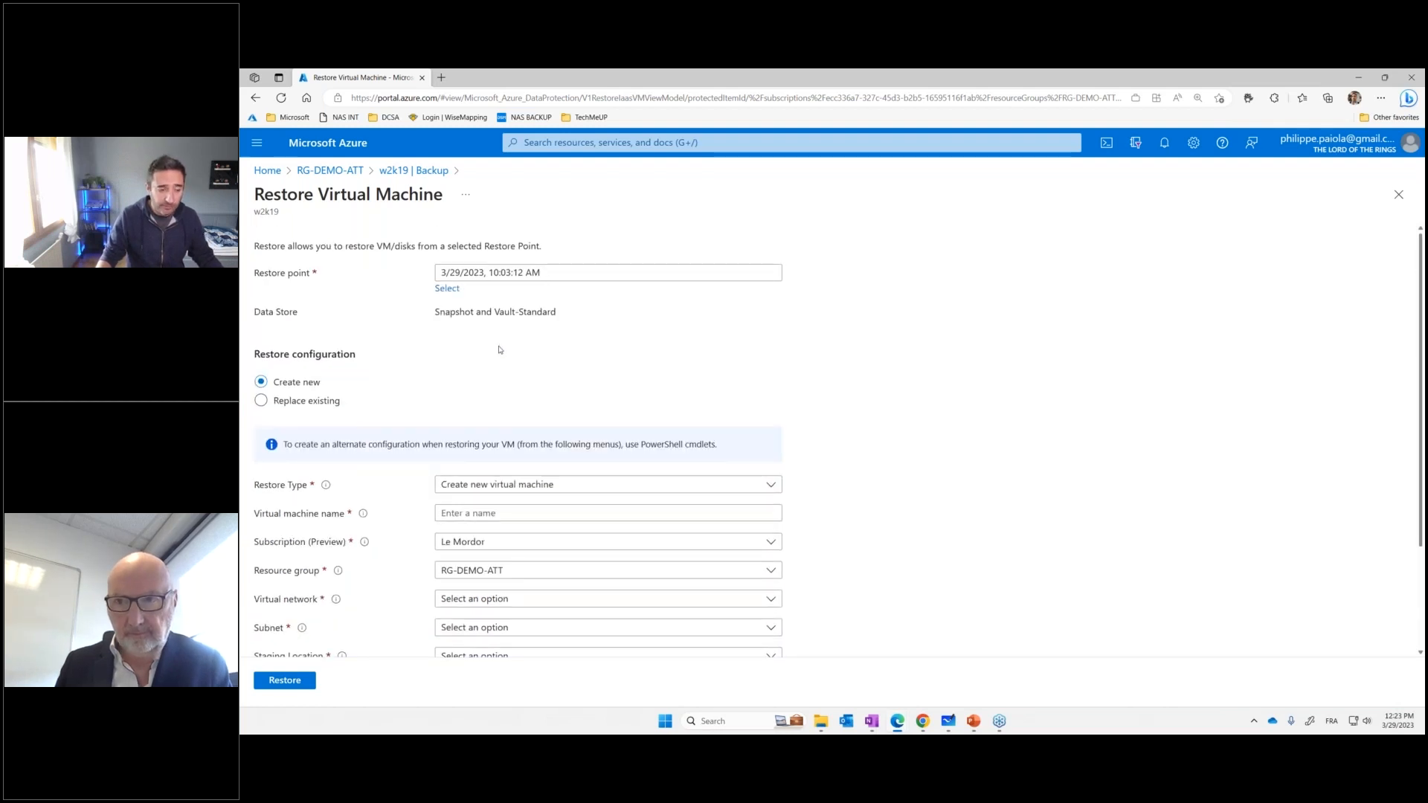
scroll(501, 349, down, 3)
click(1396, 195)
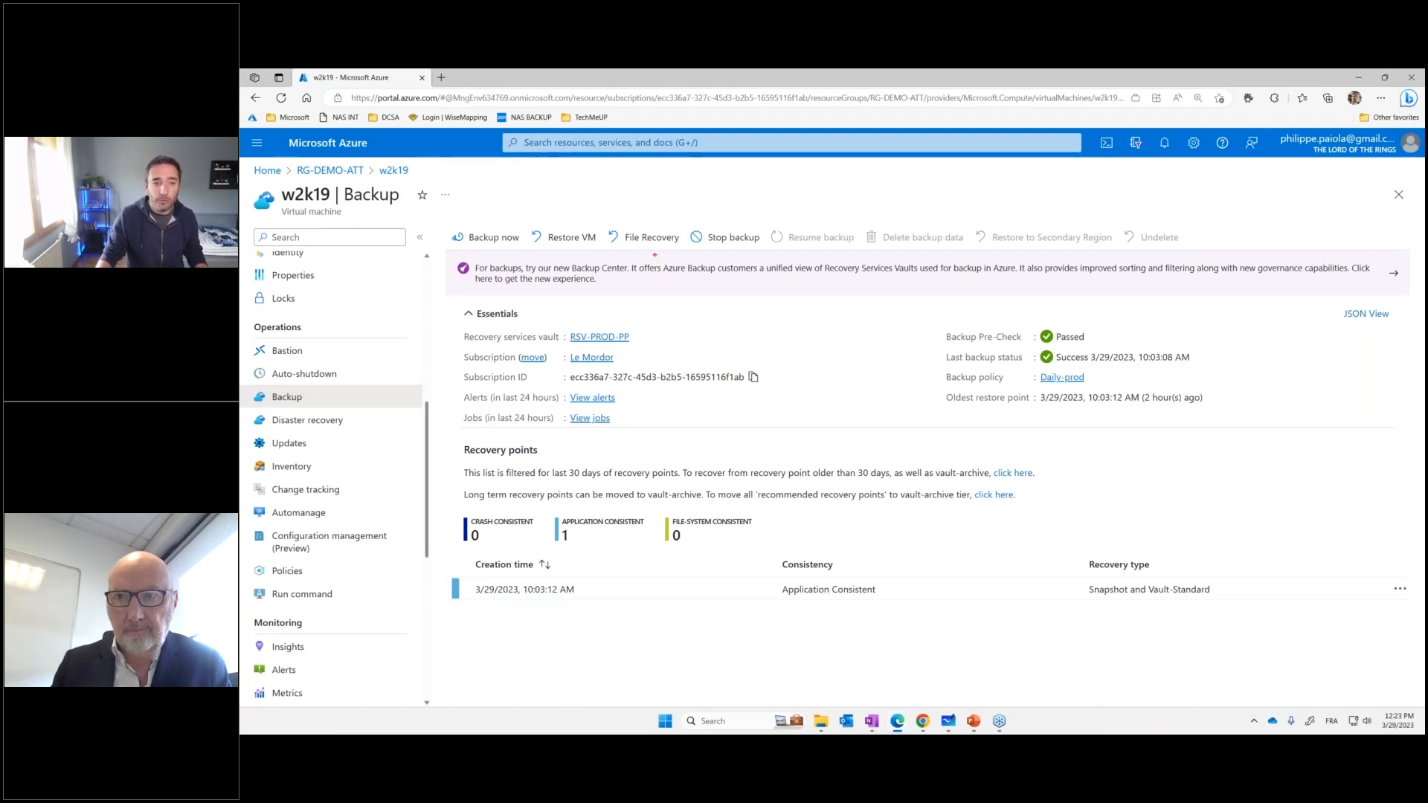
Point out the File Recovery command with a temporary red arrow and circle, and clear the annotations
drag(654, 255, 678, 329)
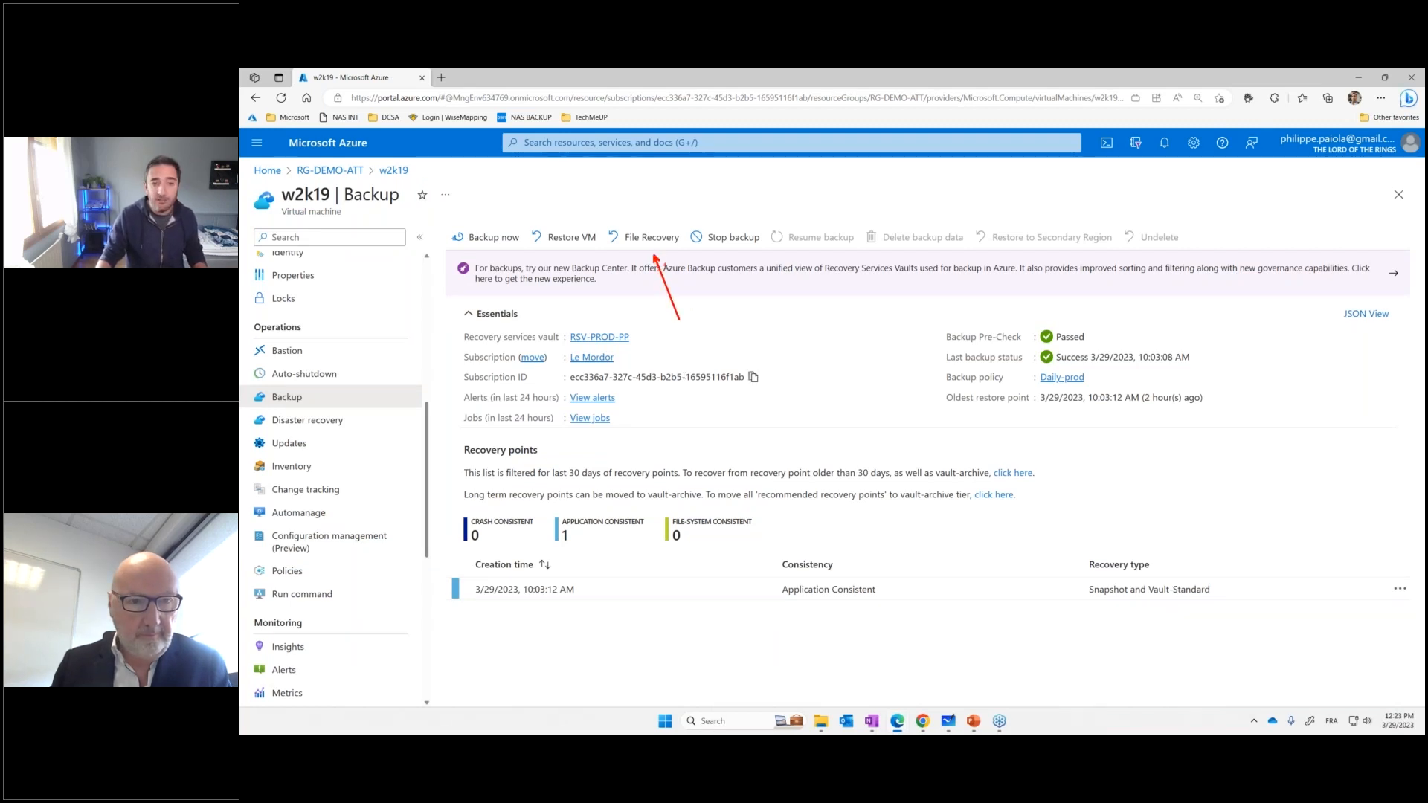
mouse_move(610, 227)
mouse_down()
mouse_move(681, 223)
mouse_move(618, 257)
mouse_move(604, 222)
mouse_up()
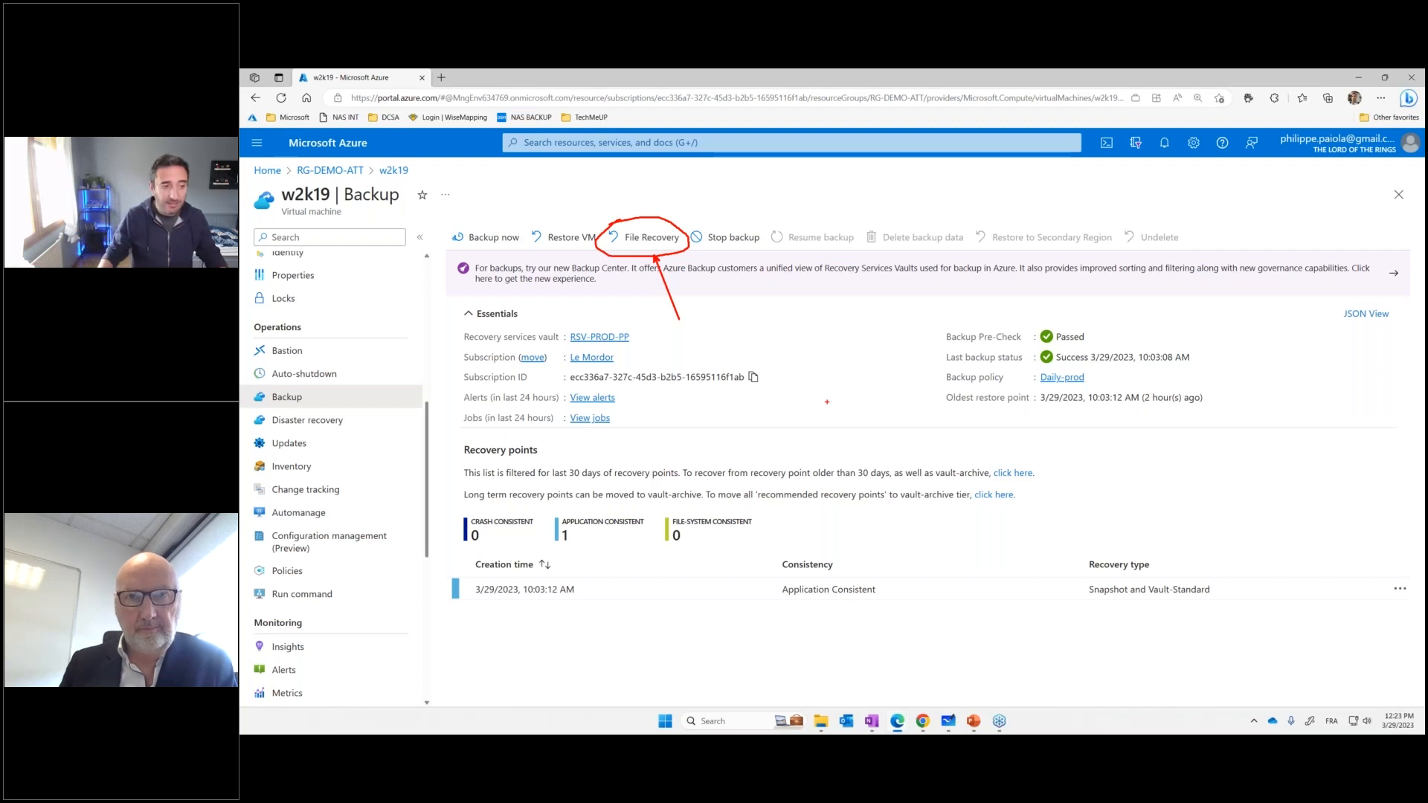
key(Escape)
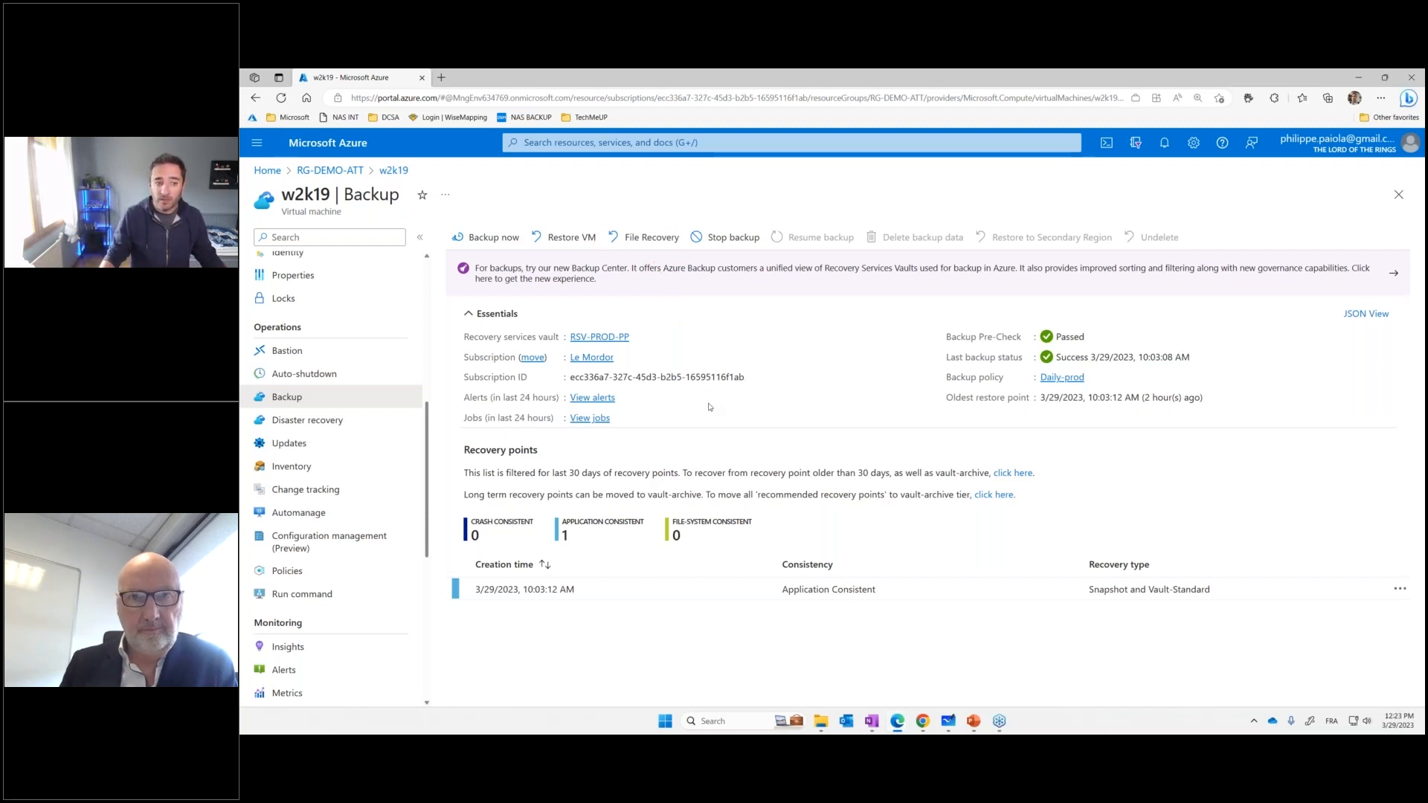
Open the RSV-PROD-PP vault and highlight its Recovery Services vault resource type with a temporary red arrow and rectangle
click(621, 337)
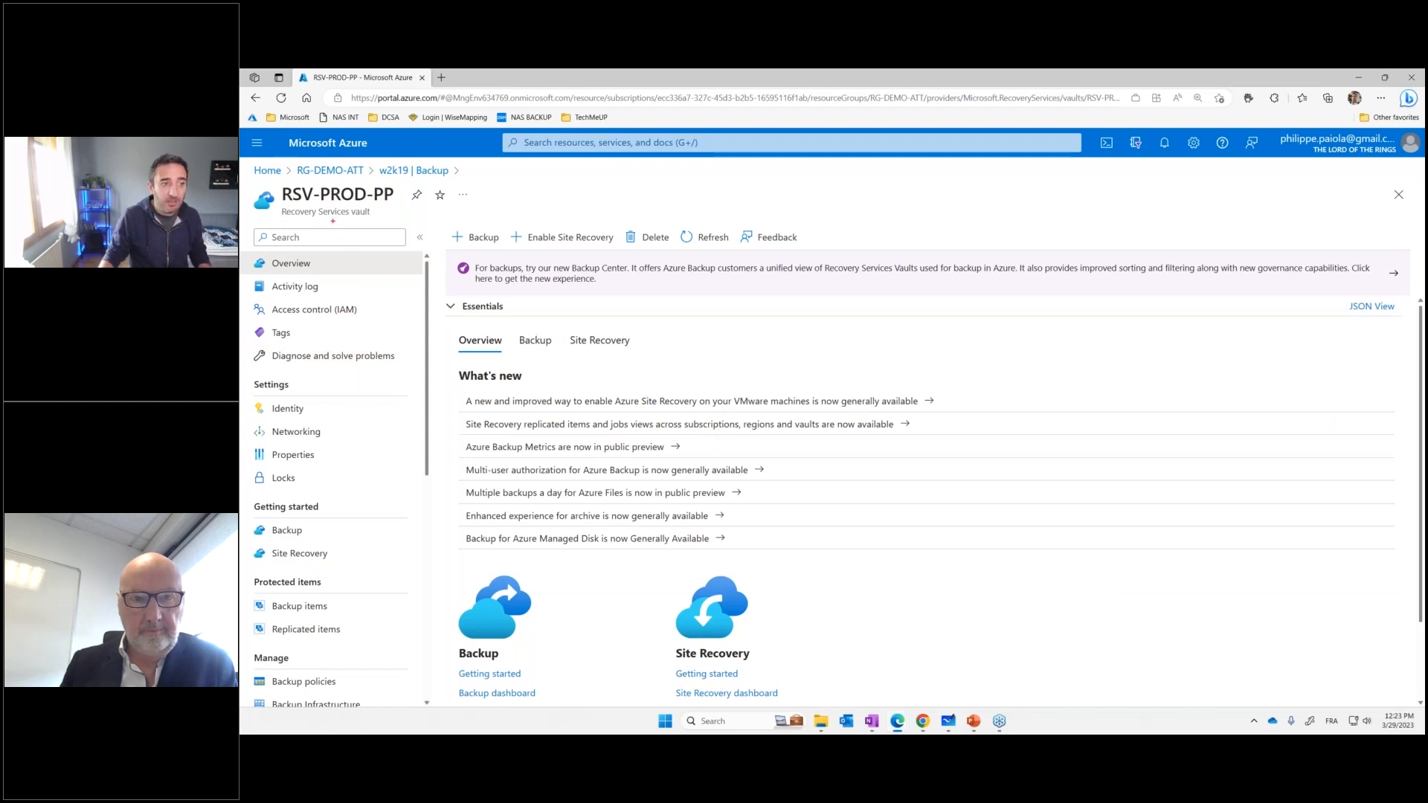
drag(333, 220, 389, 270)
drag(273, 205, 388, 219)
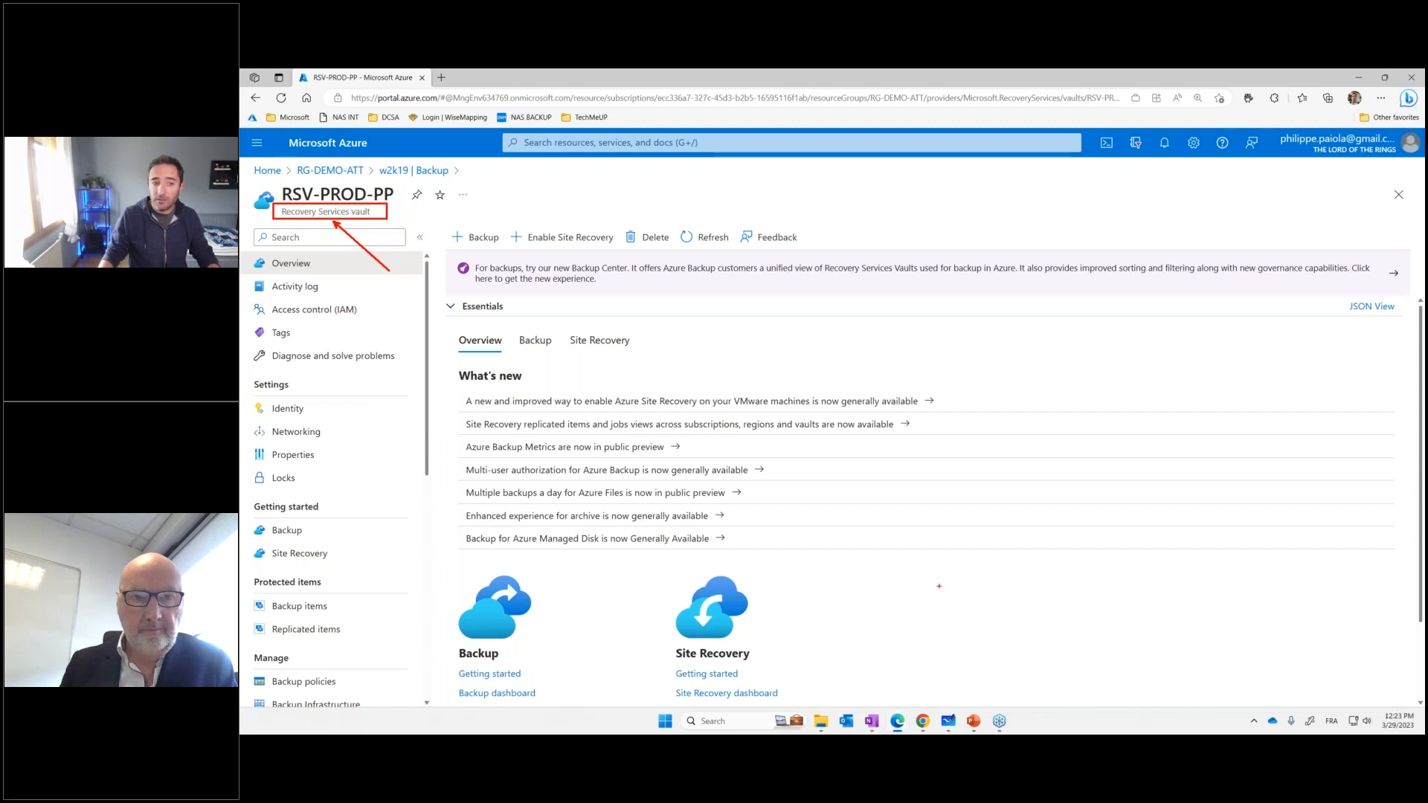
key(Escape)
Open the vault's Properties page and highlight the Properties entry with a temporary red arrow and rectangle
scroll(402, 440, down, 2)
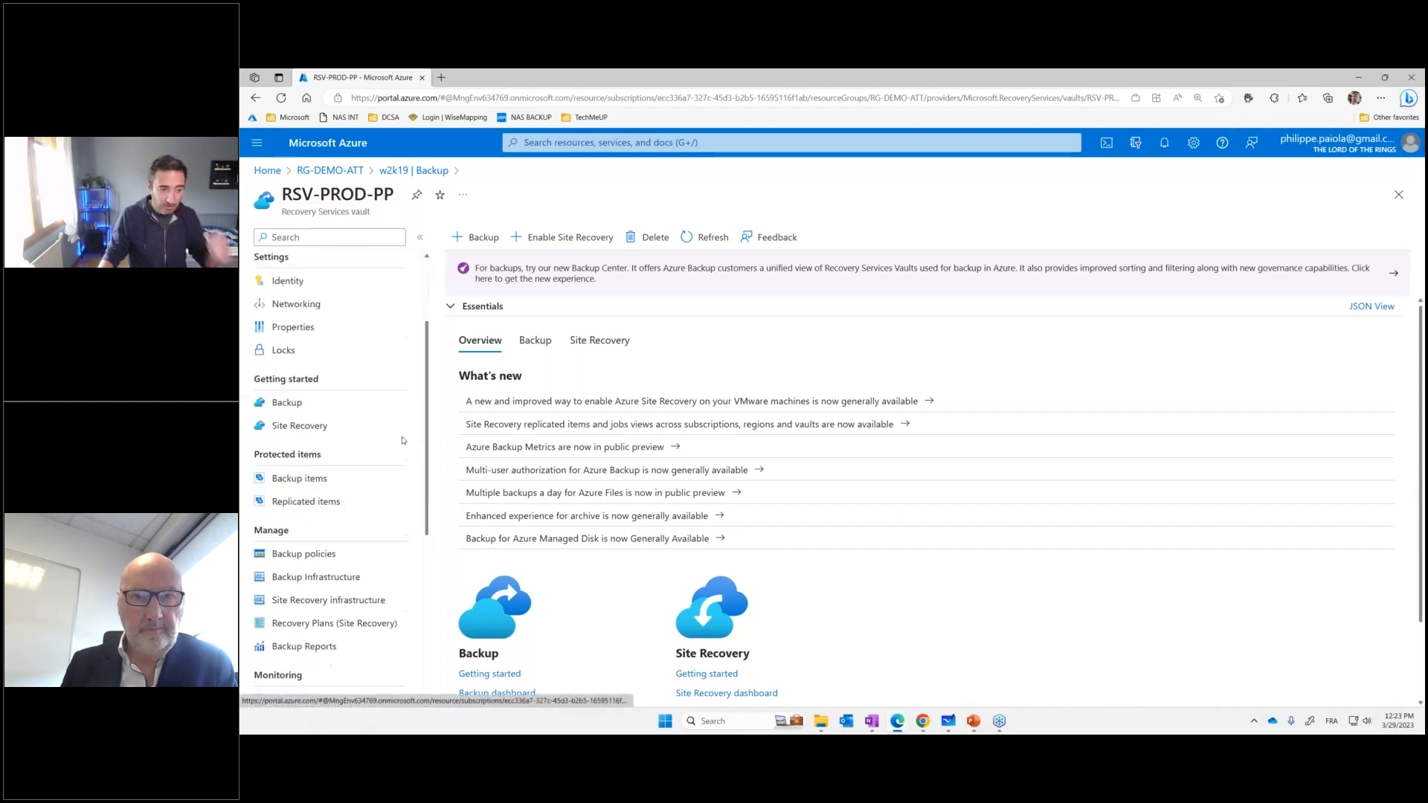
scroll(402, 441, down, 2)
scroll(361, 416, up, 2)
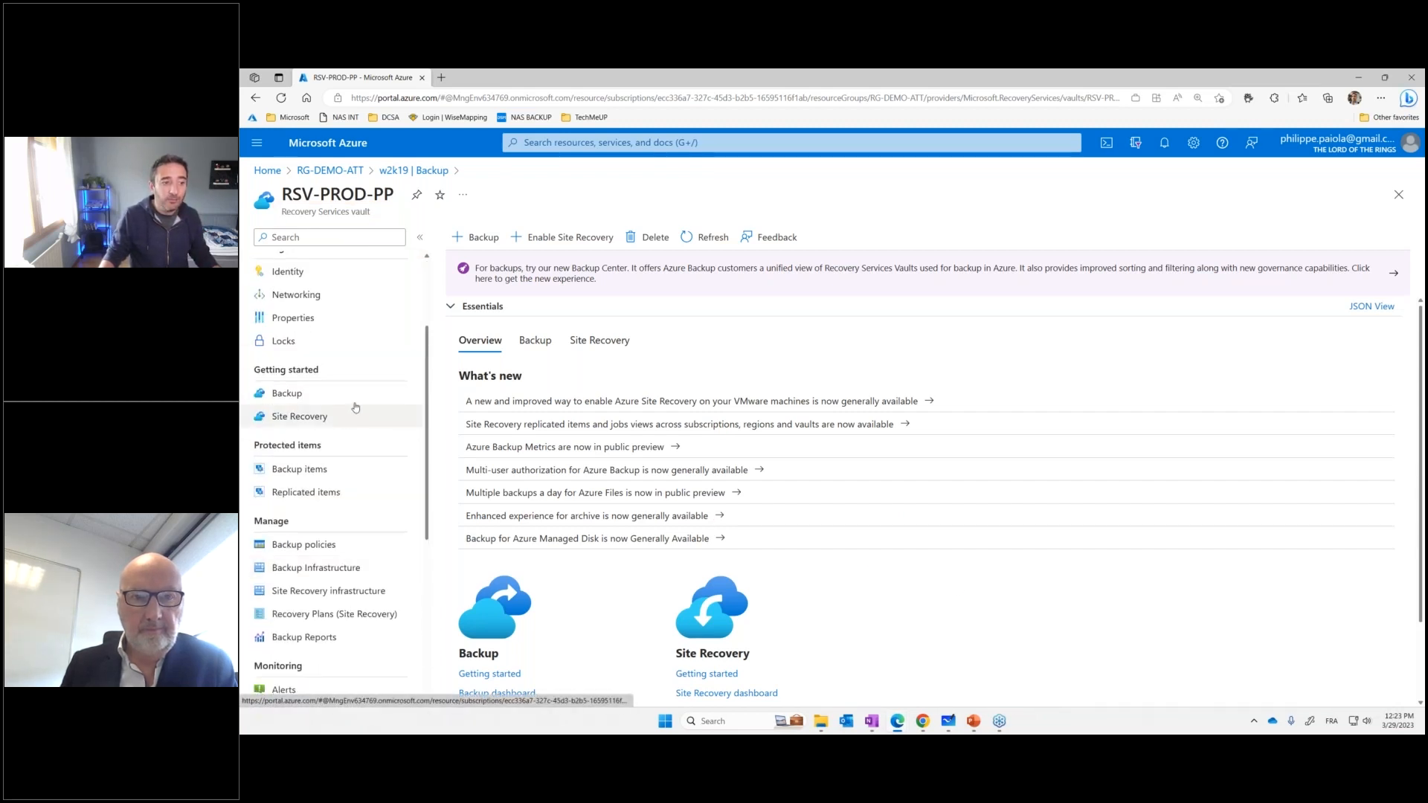
click(339, 318)
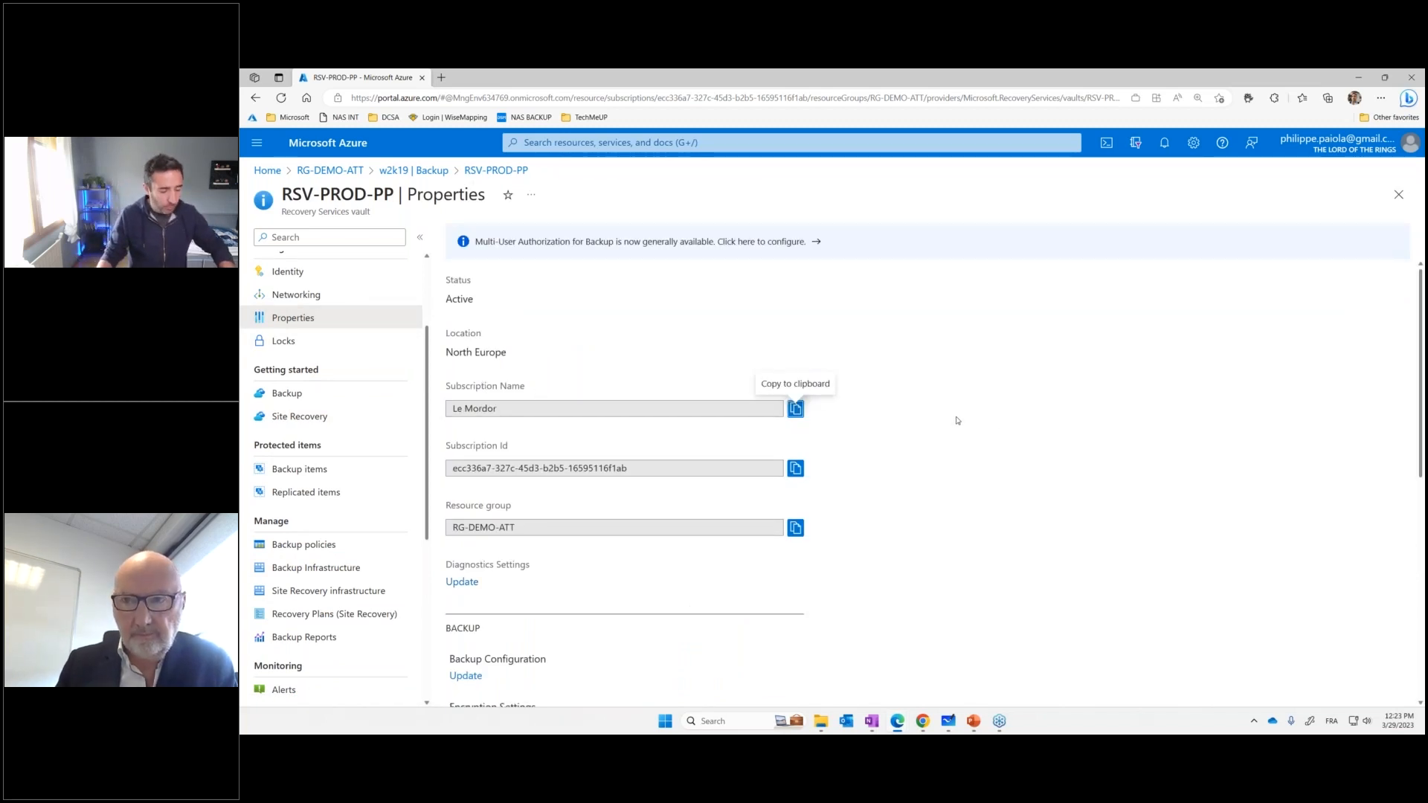
drag(328, 321, 372, 218)
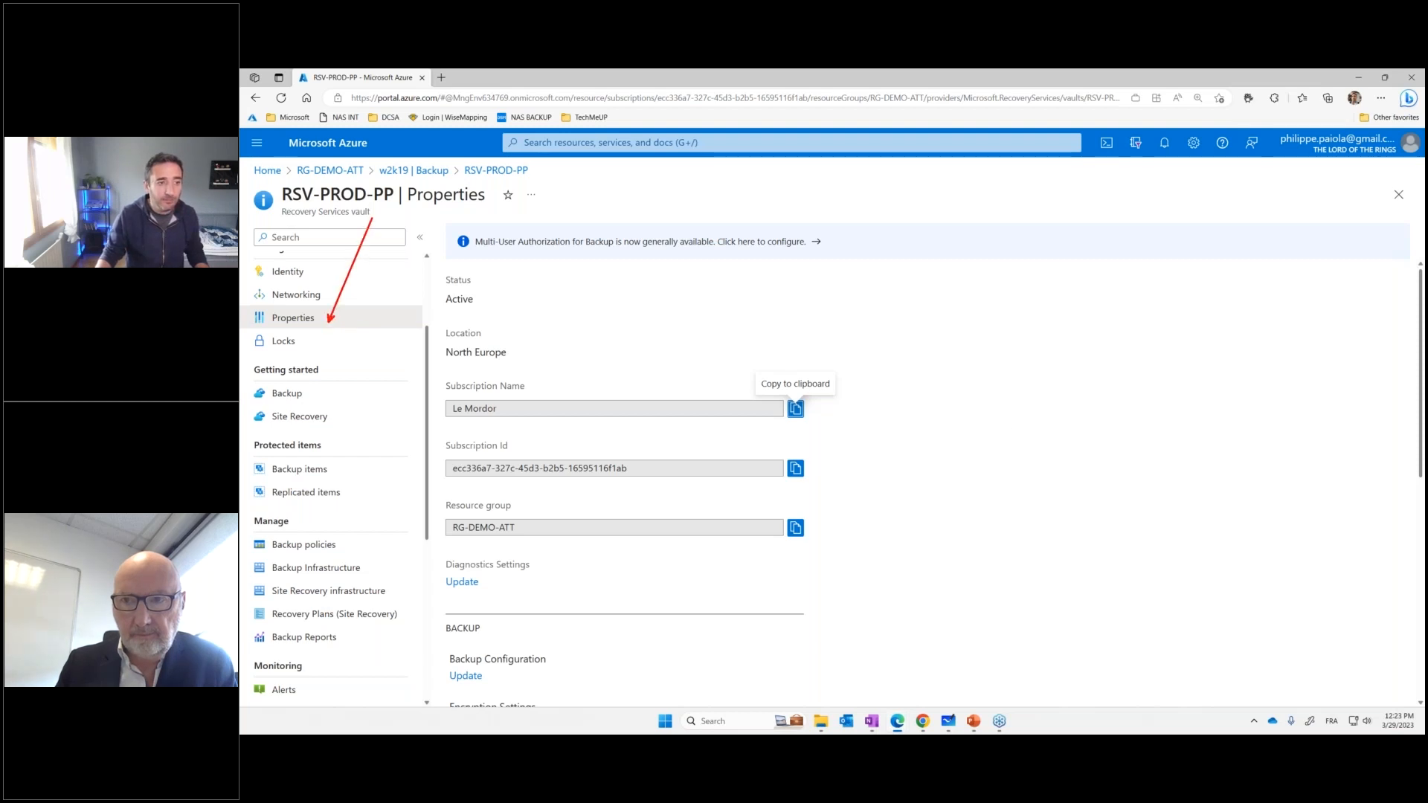
drag(255, 307, 327, 333)
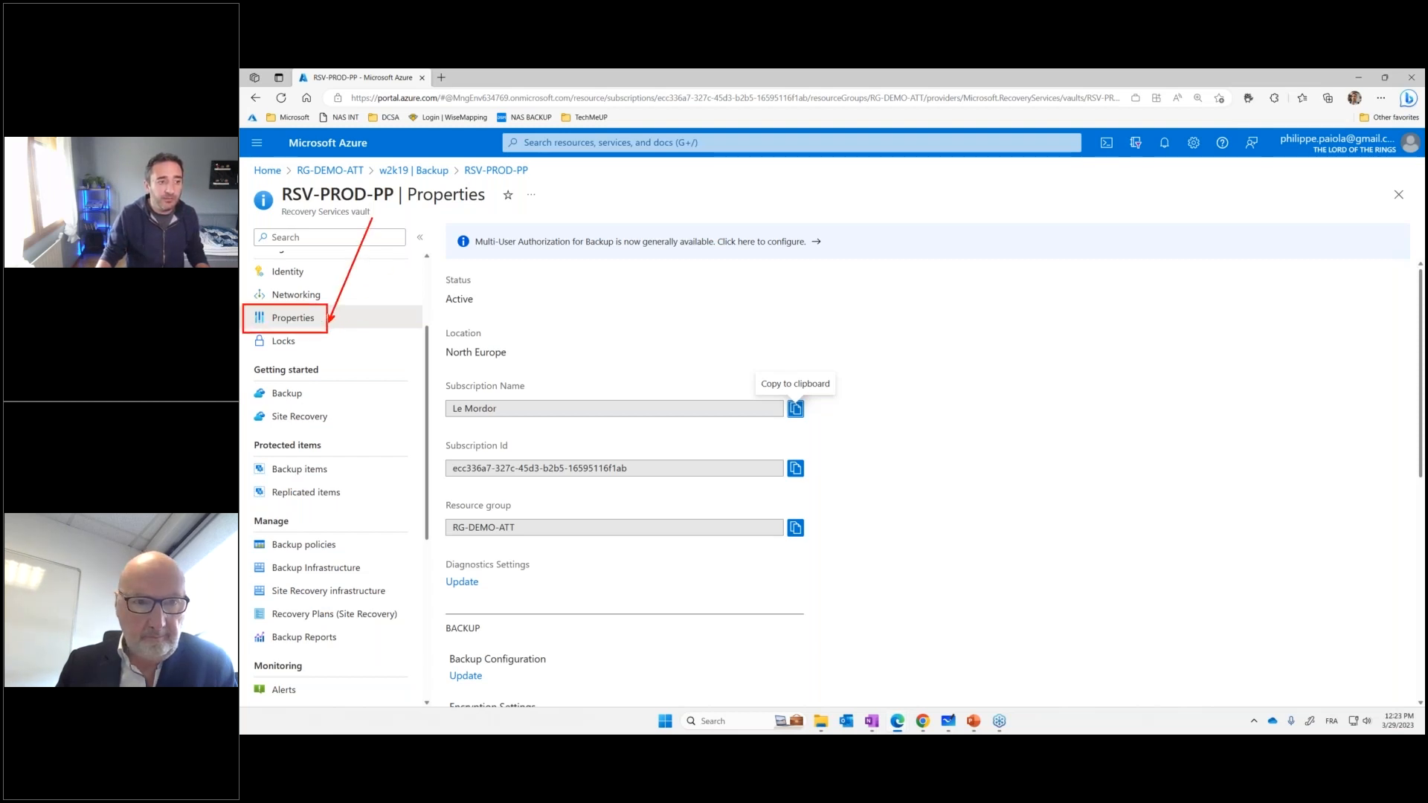
key(Escape)
Open the vault's Backup Configuration, point out Cross Region Restore with a red arrow, and set it to Enable
scroll(467, 405, down, 3)
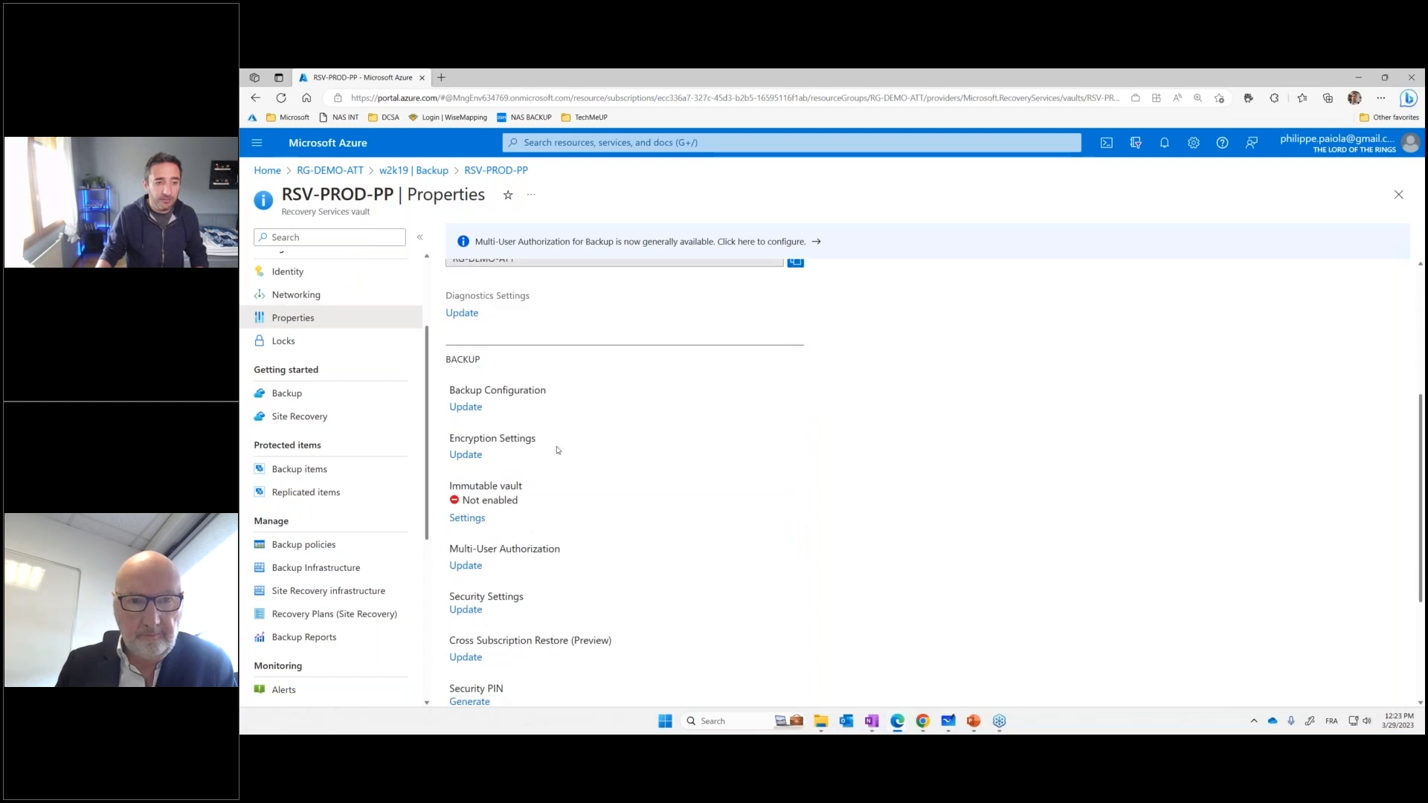
click(466, 407)
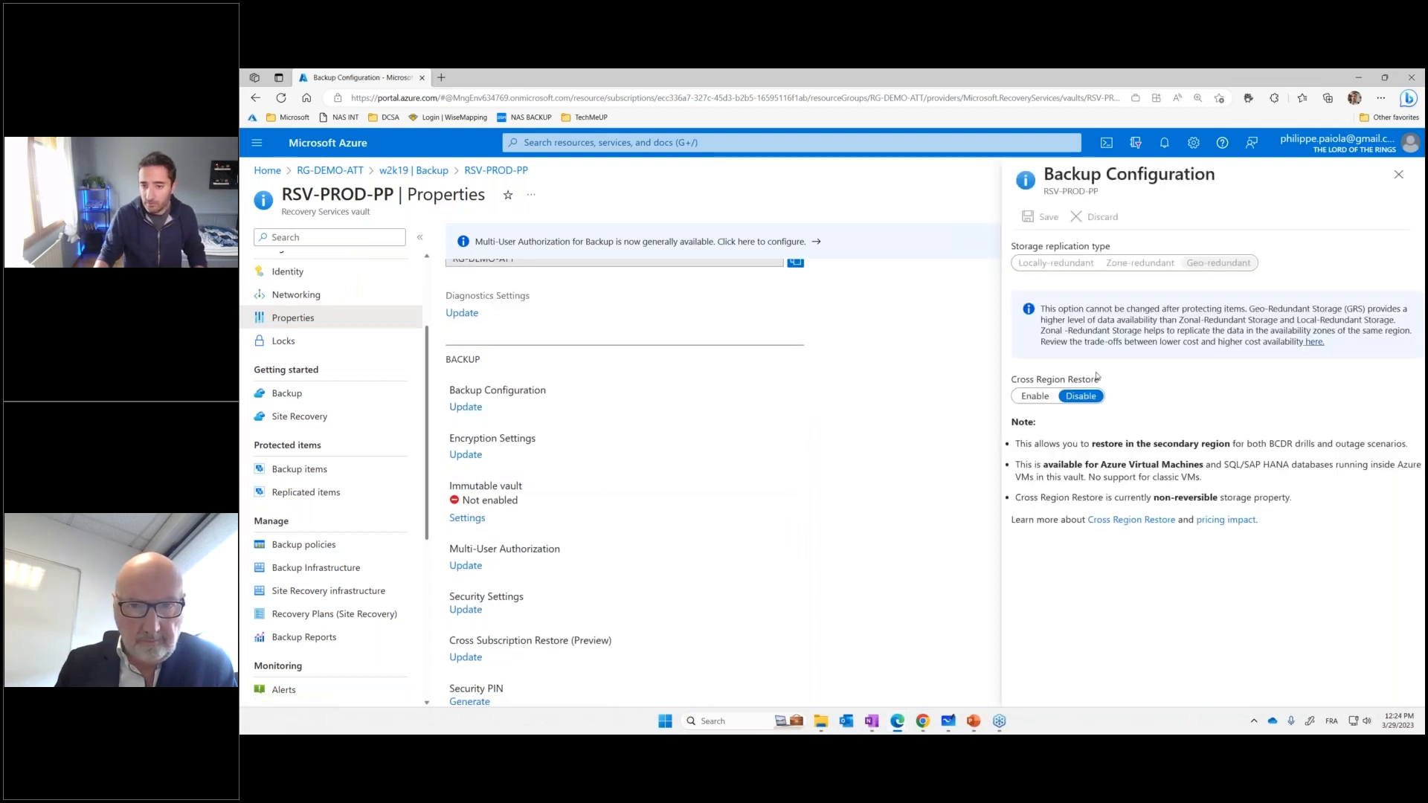
drag(1057, 411, 1095, 457)
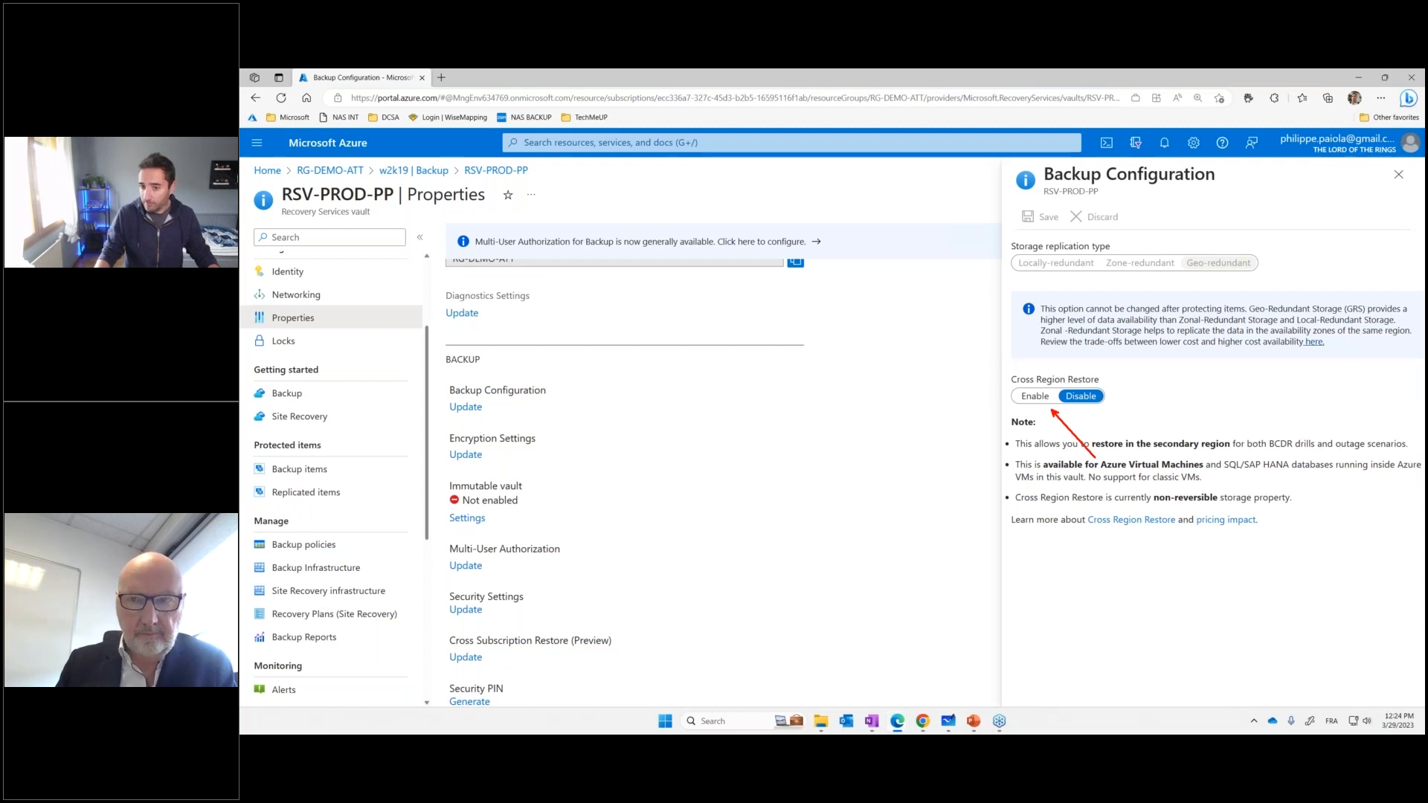
click(1035, 396)
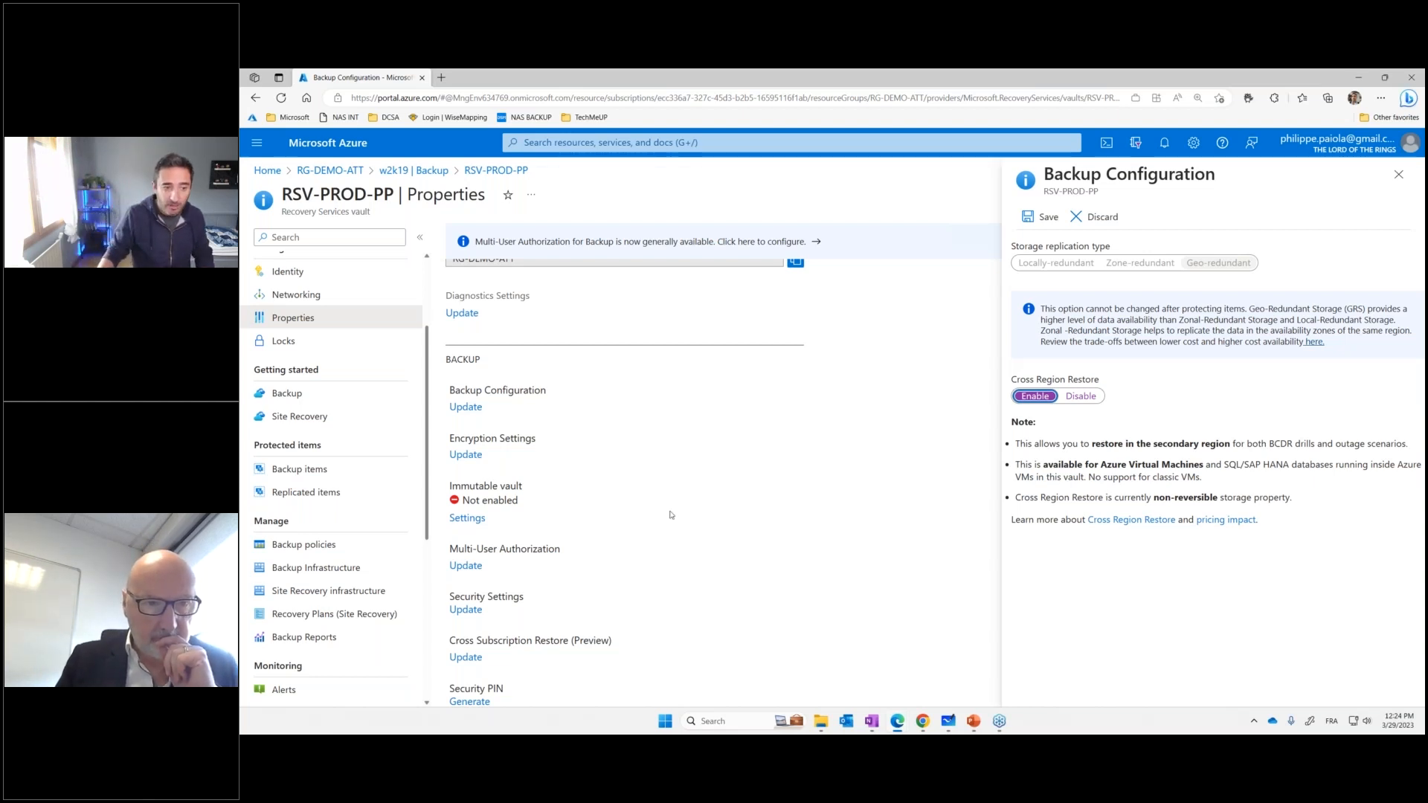
Open the Immutable vault settings, discarding the unsaved backup configuration edits, and point out the option for enabling vault immutability with temporary red arrows
click(467, 518)
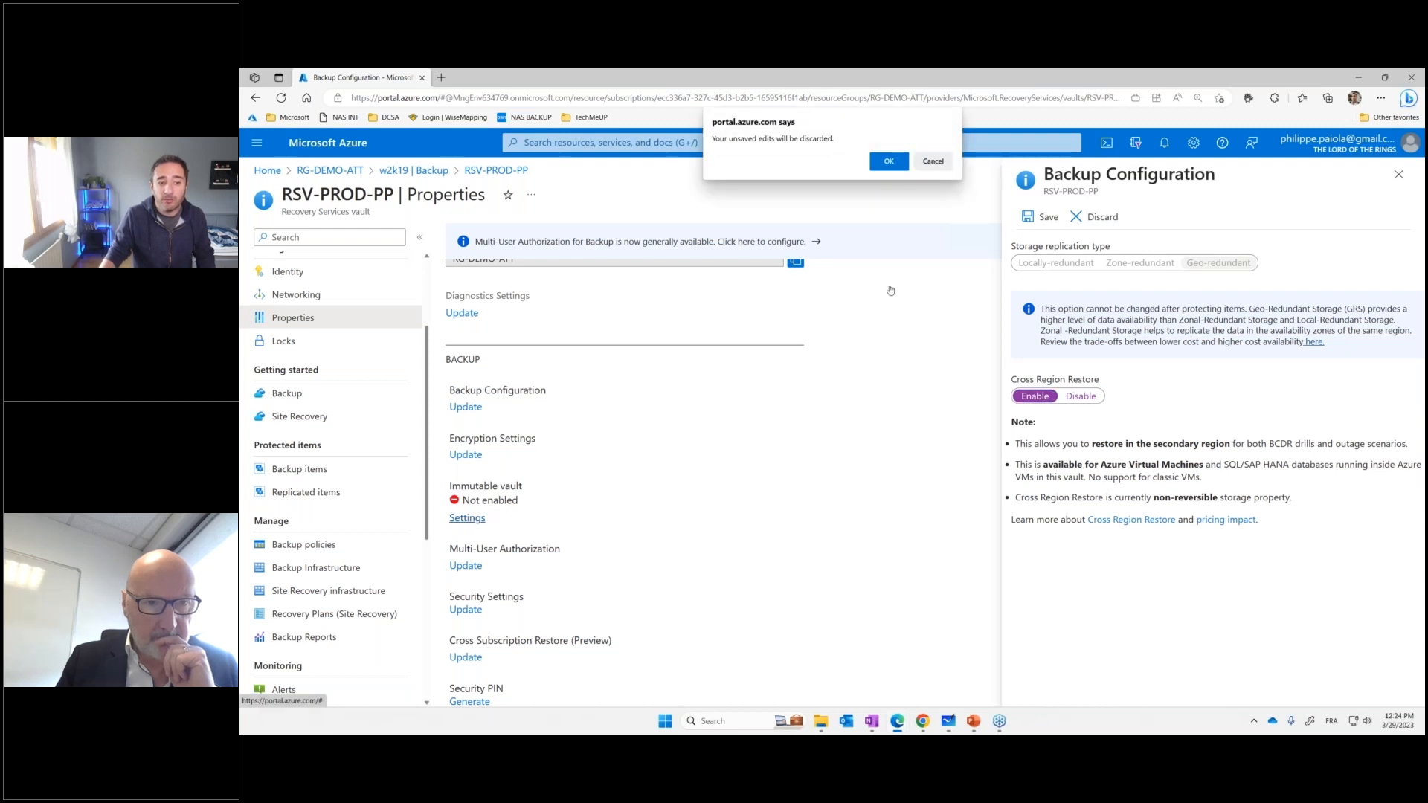
click(903, 159)
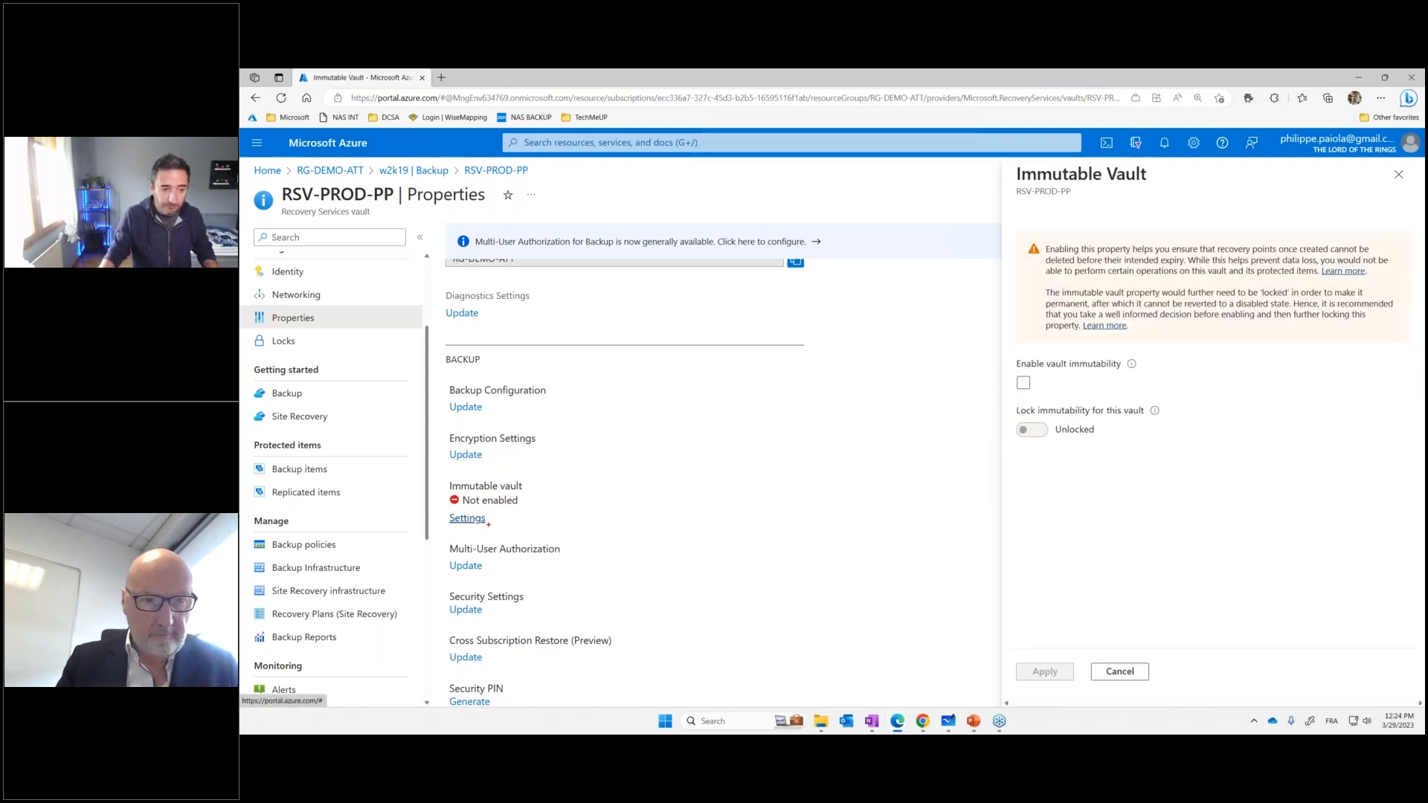
drag(489, 524, 537, 515)
drag(1024, 393, 1006, 421)
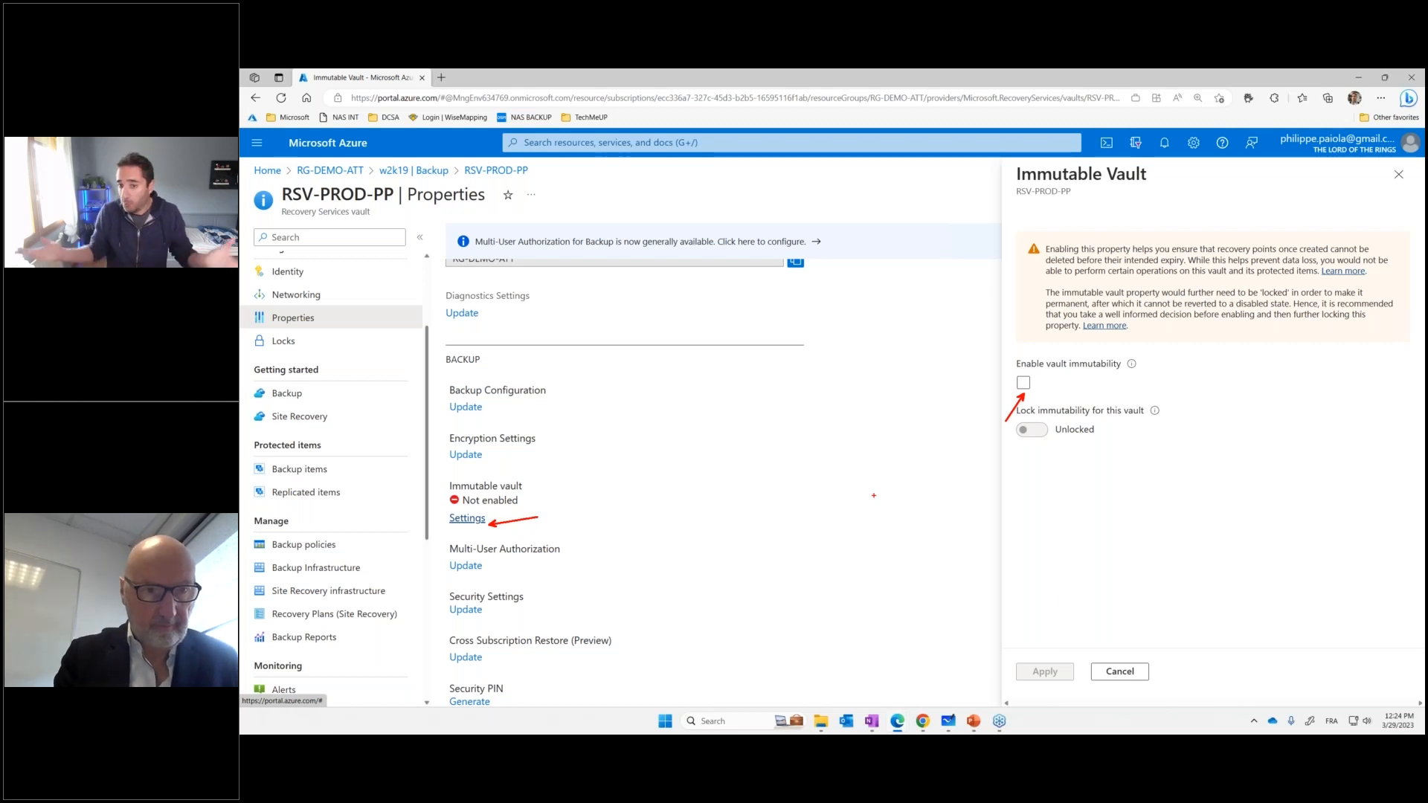
key(Escape)
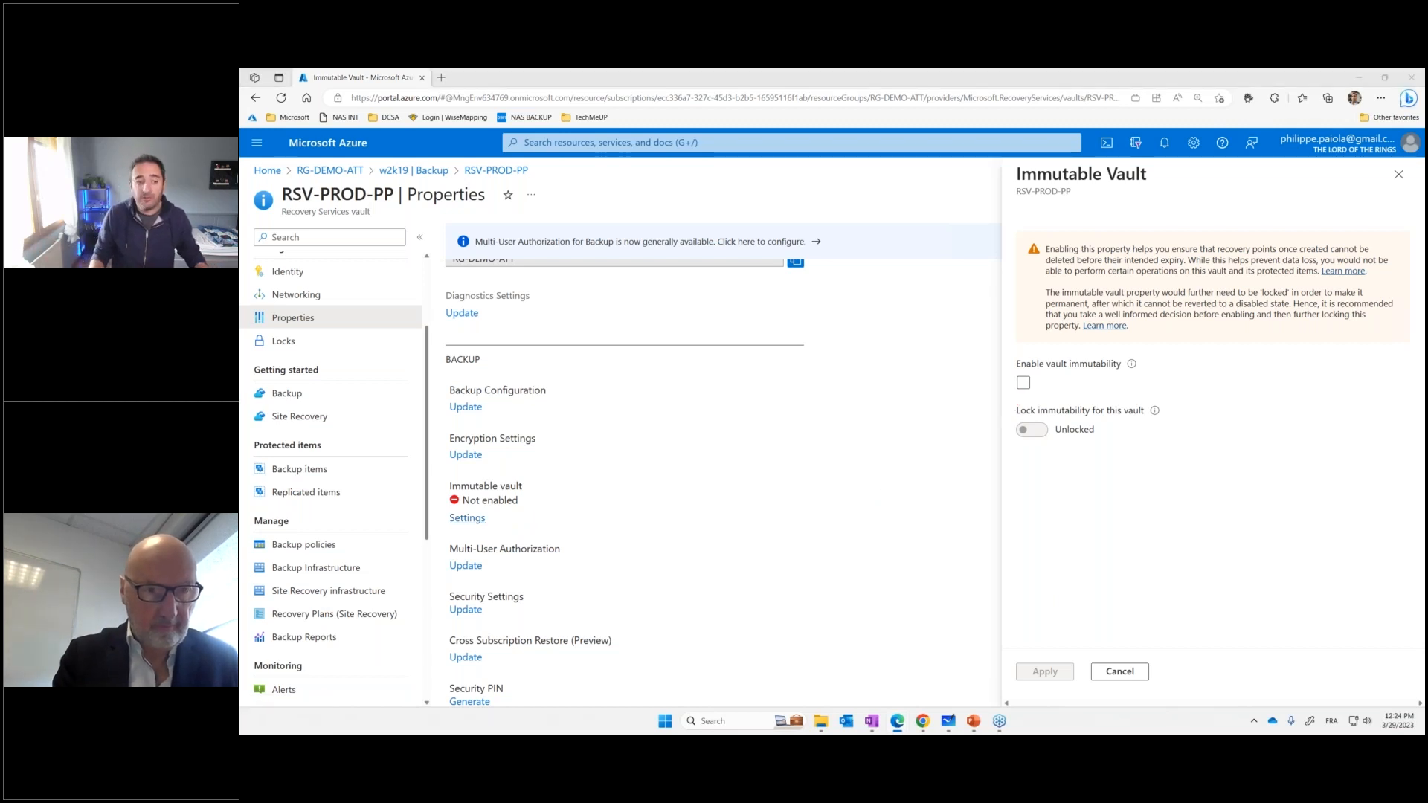
Open the vault's security and soft delete settings and highlight the options and retention period with a temporary red rectangle and arrow
scroll(588, 544, down, 2)
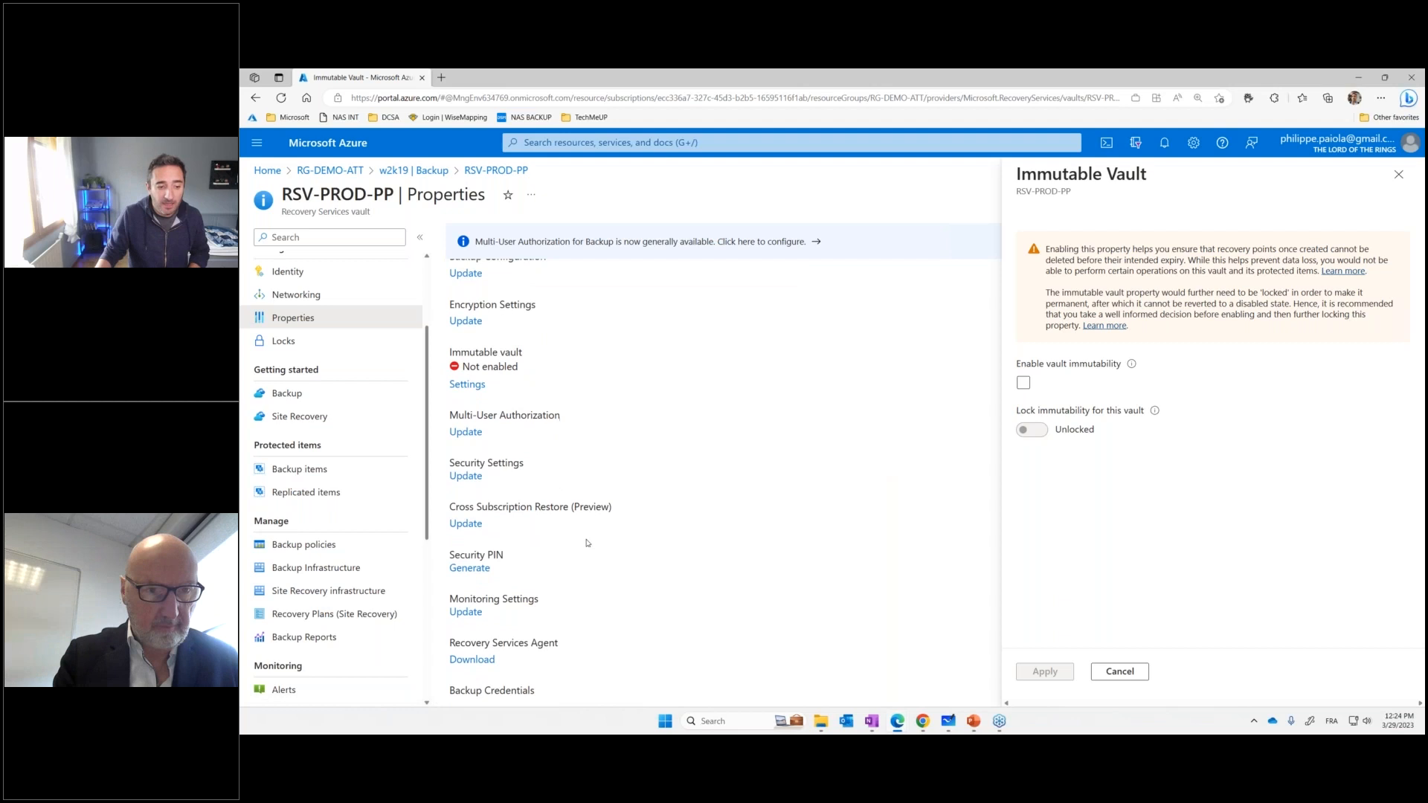
click(466, 476)
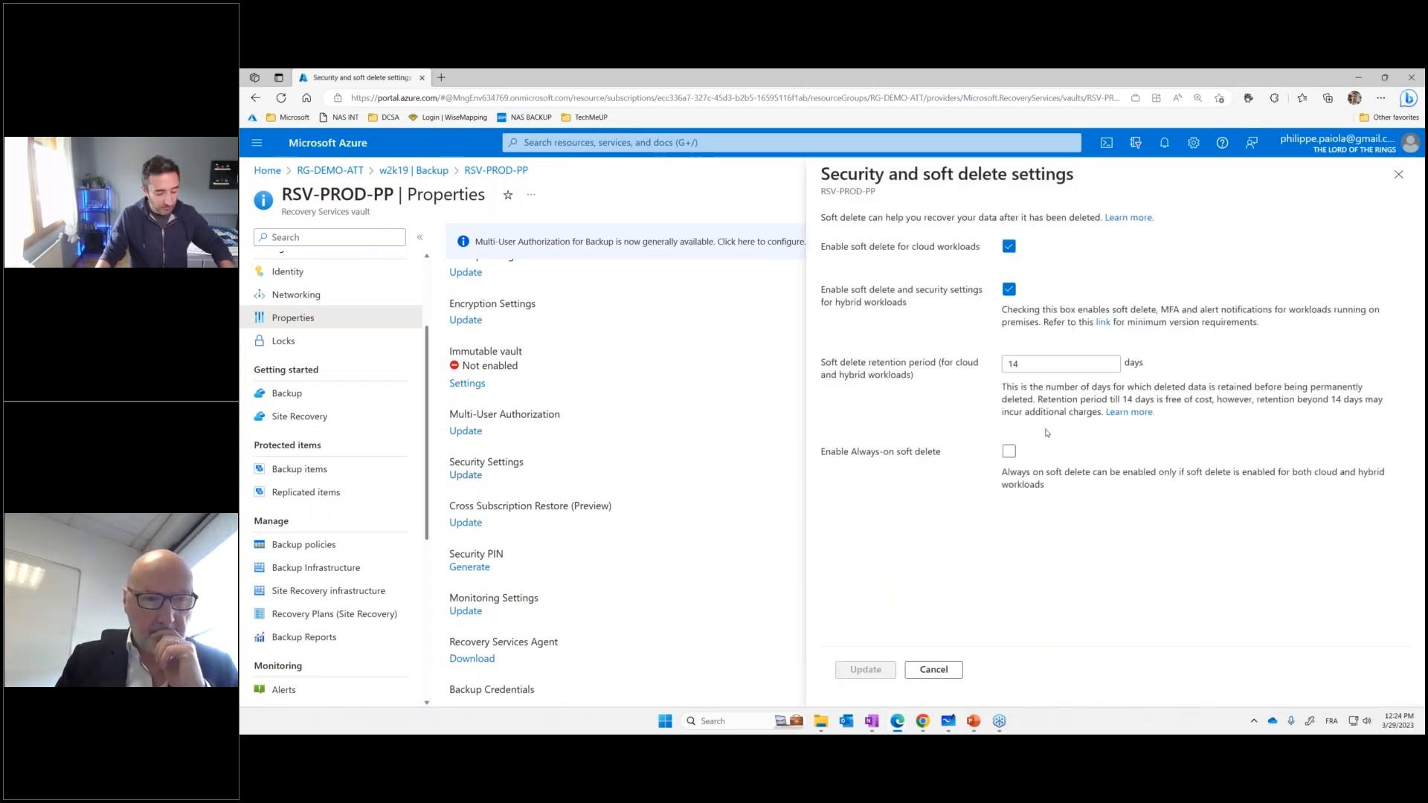
mouse_move(796, 232)
mouse_down()
mouse_move(1356, 421)
mouse_move(1406, 515)
mouse_up()
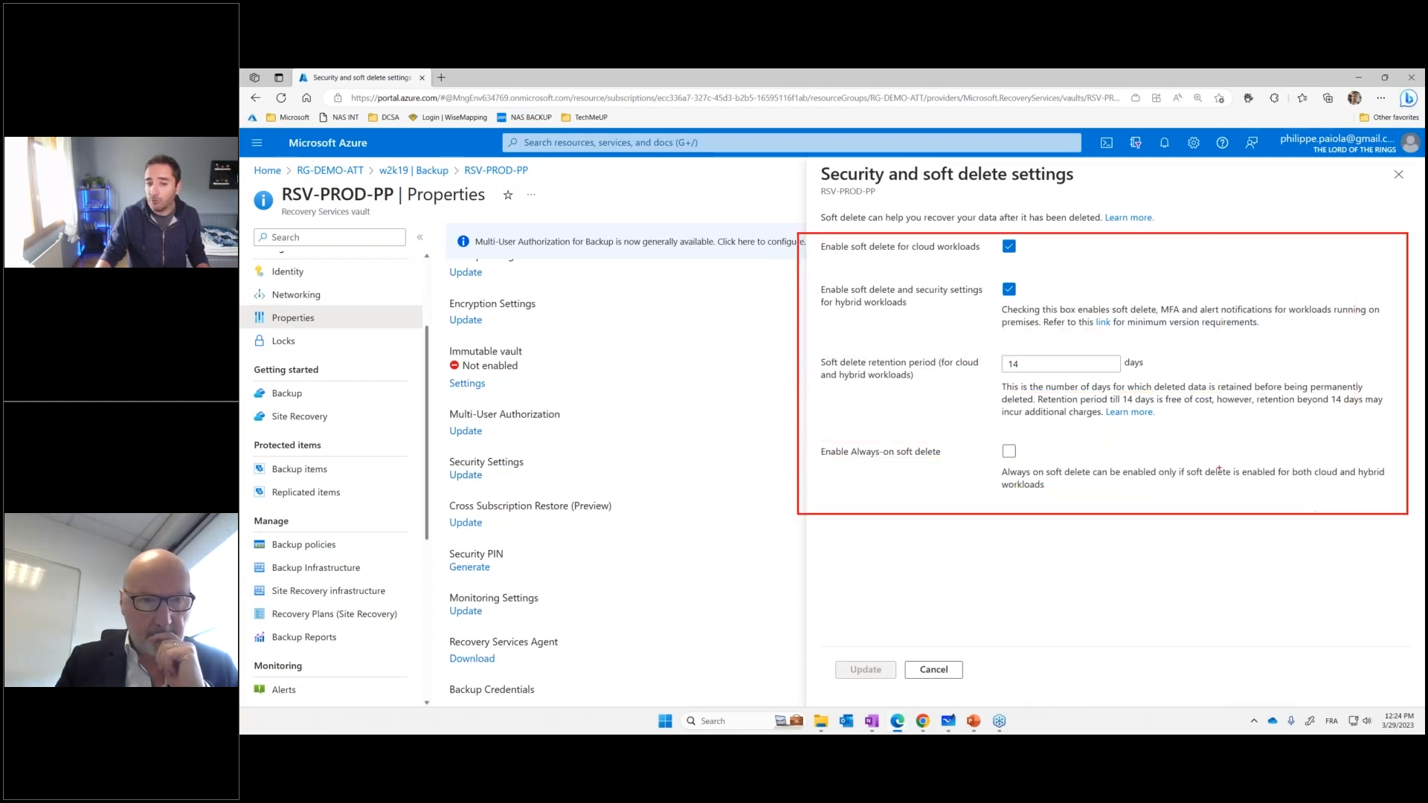
drag(1145, 373, 1234, 407)
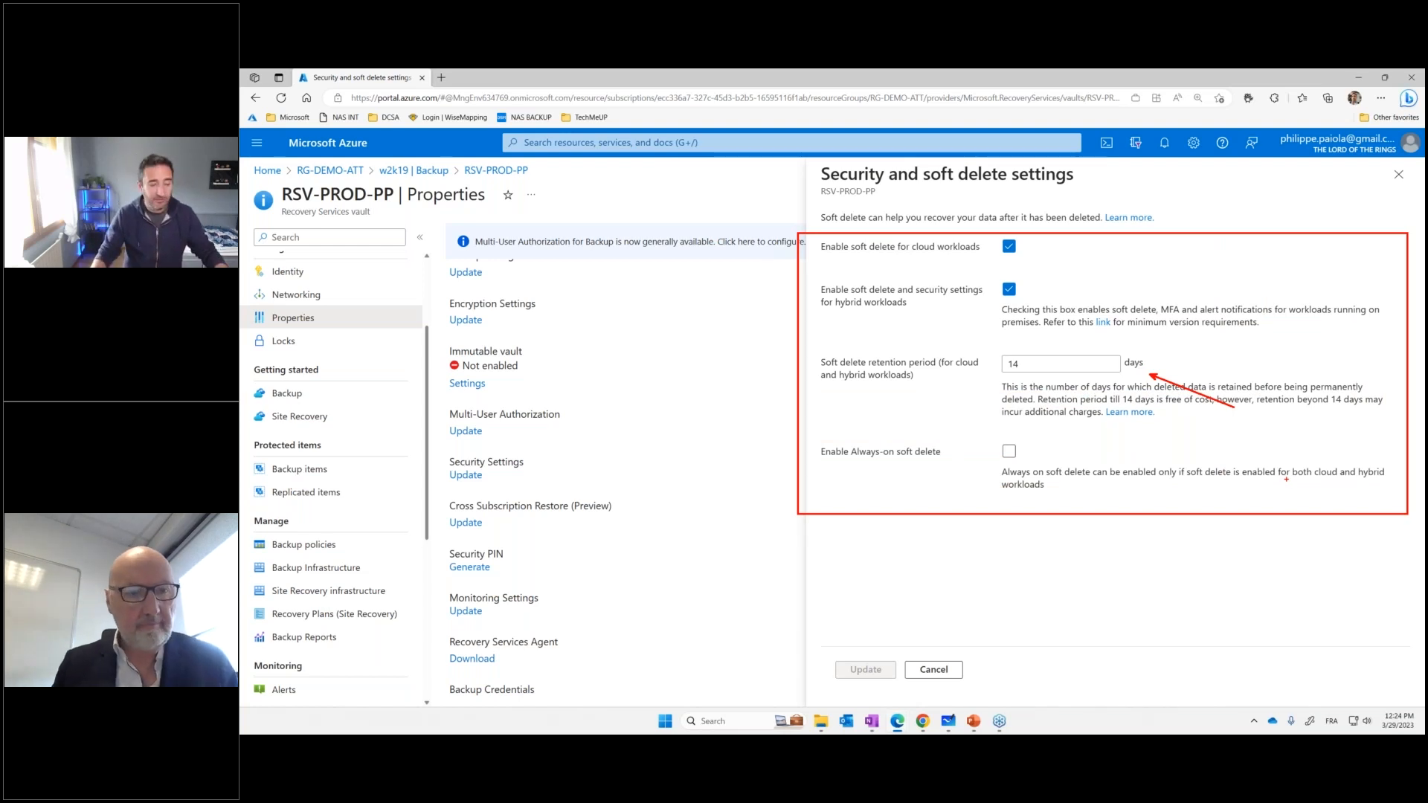
key(Escape)
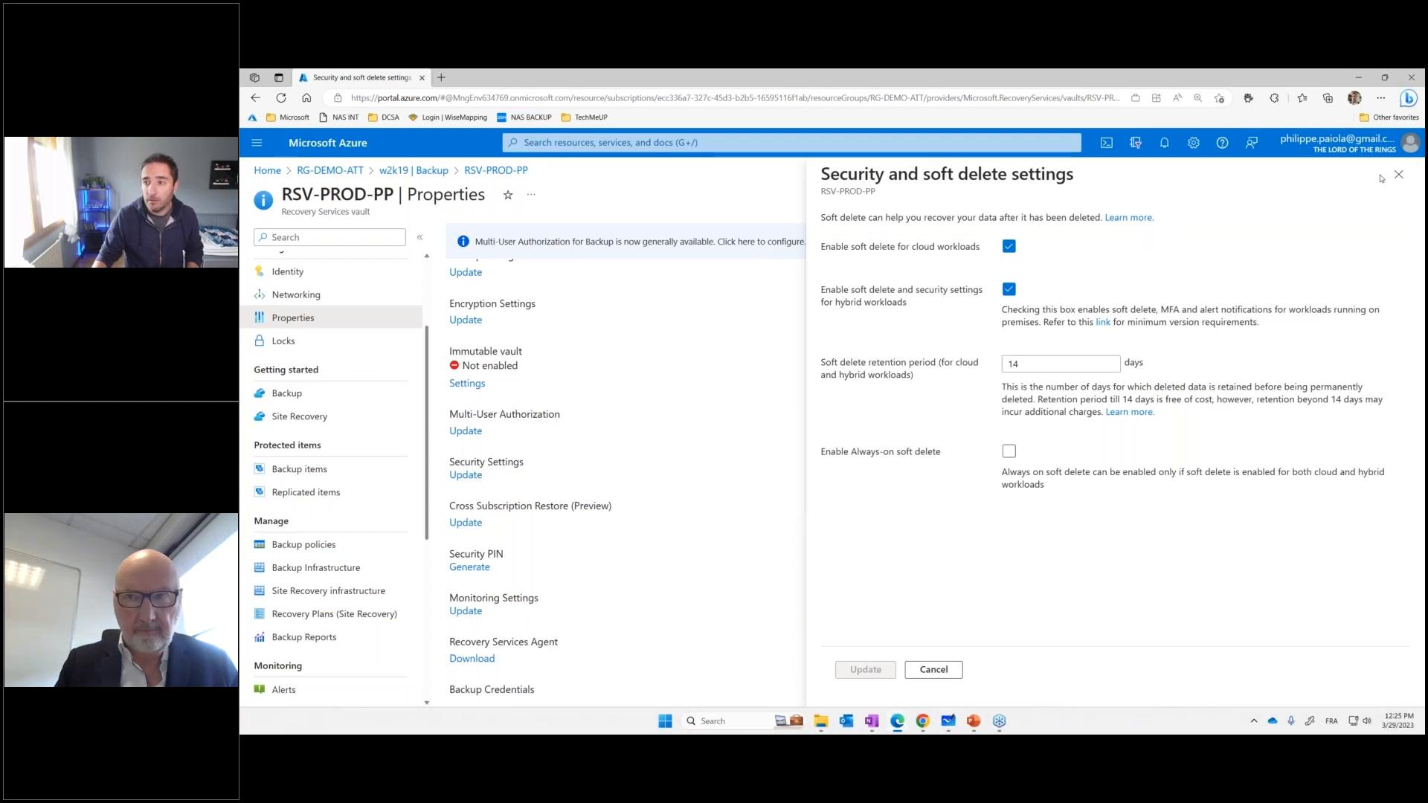
Open the w2k19 virtual machine's Backup page and highlight the Undelete command with a temporary red arrow and rectangle
click(636, 143)
click(600, 479)
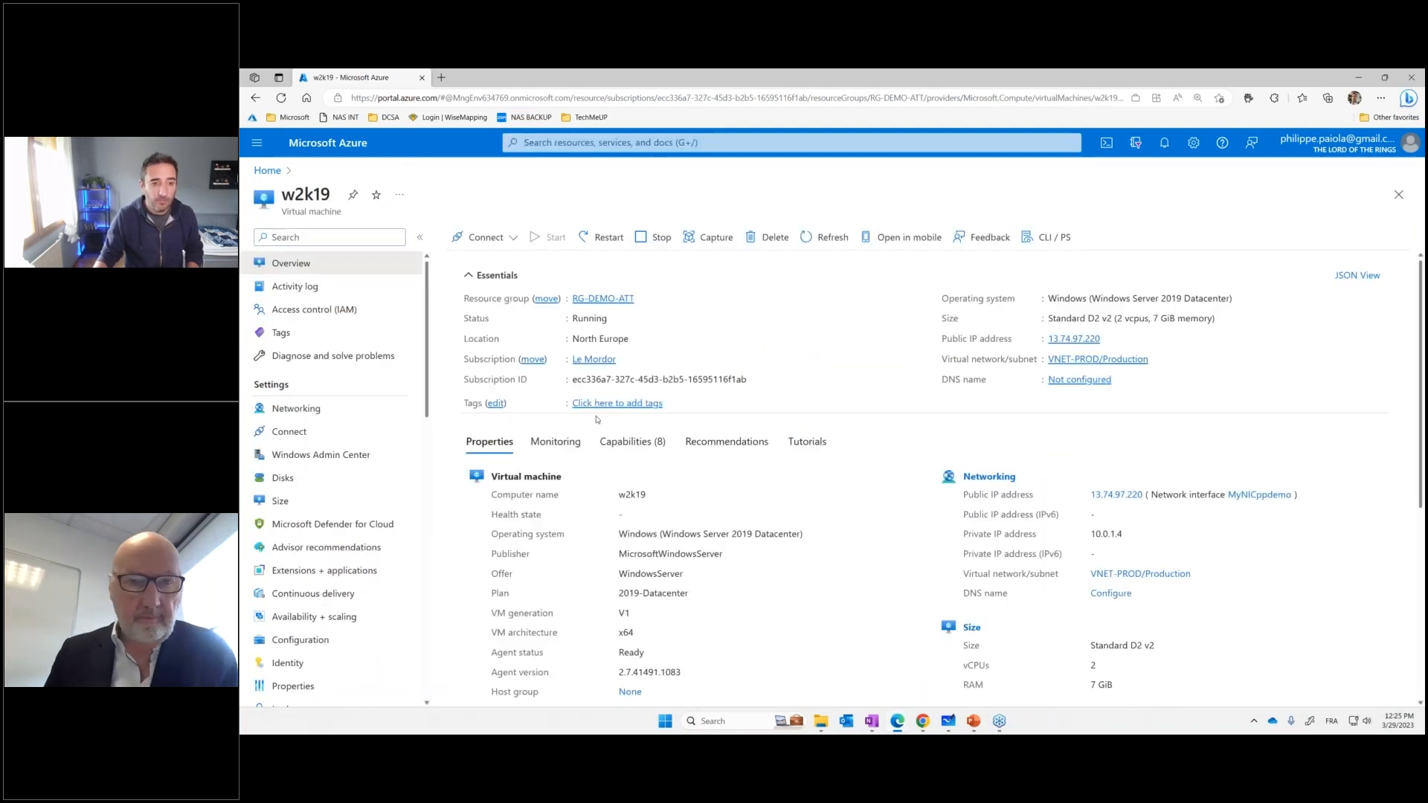
scroll(334, 465, down, 3)
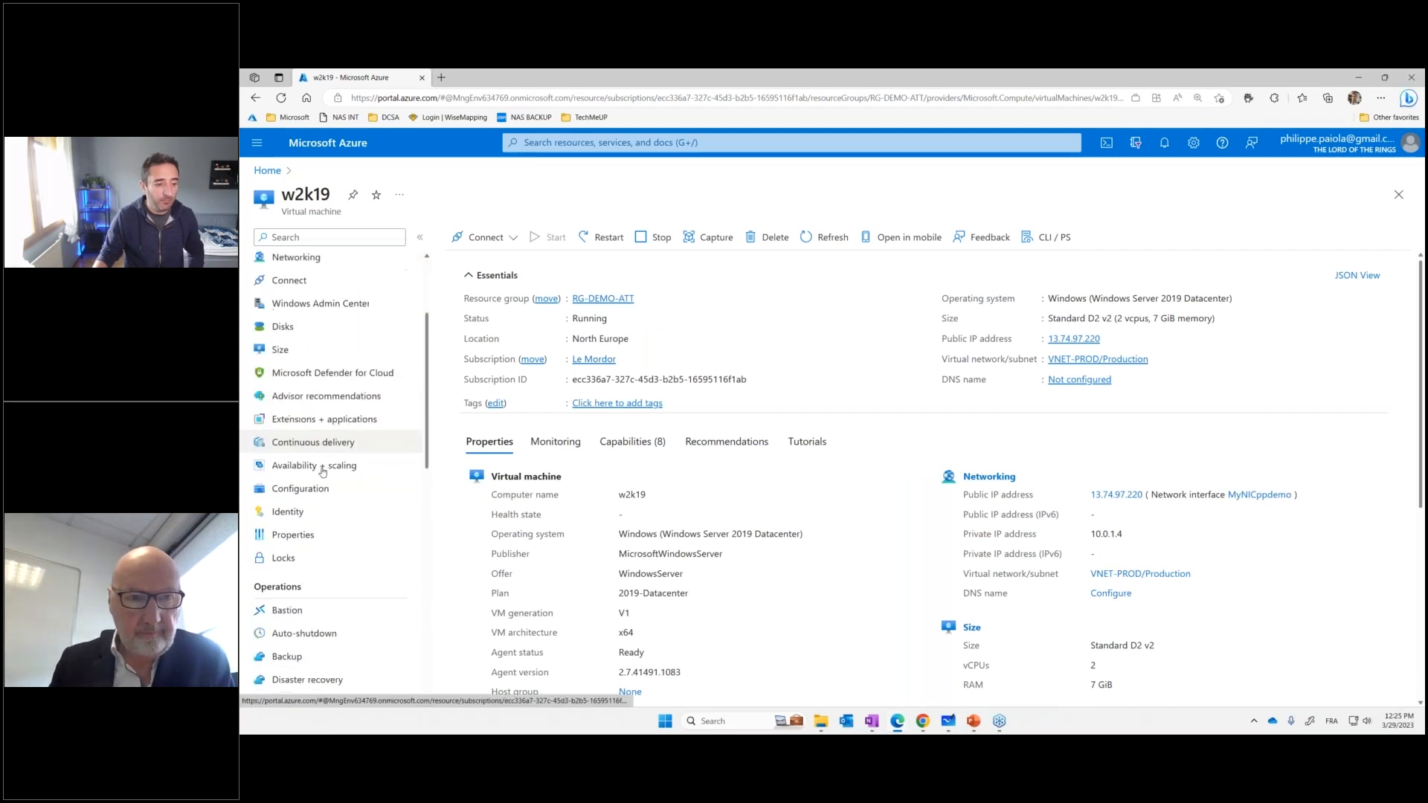
click(290, 533)
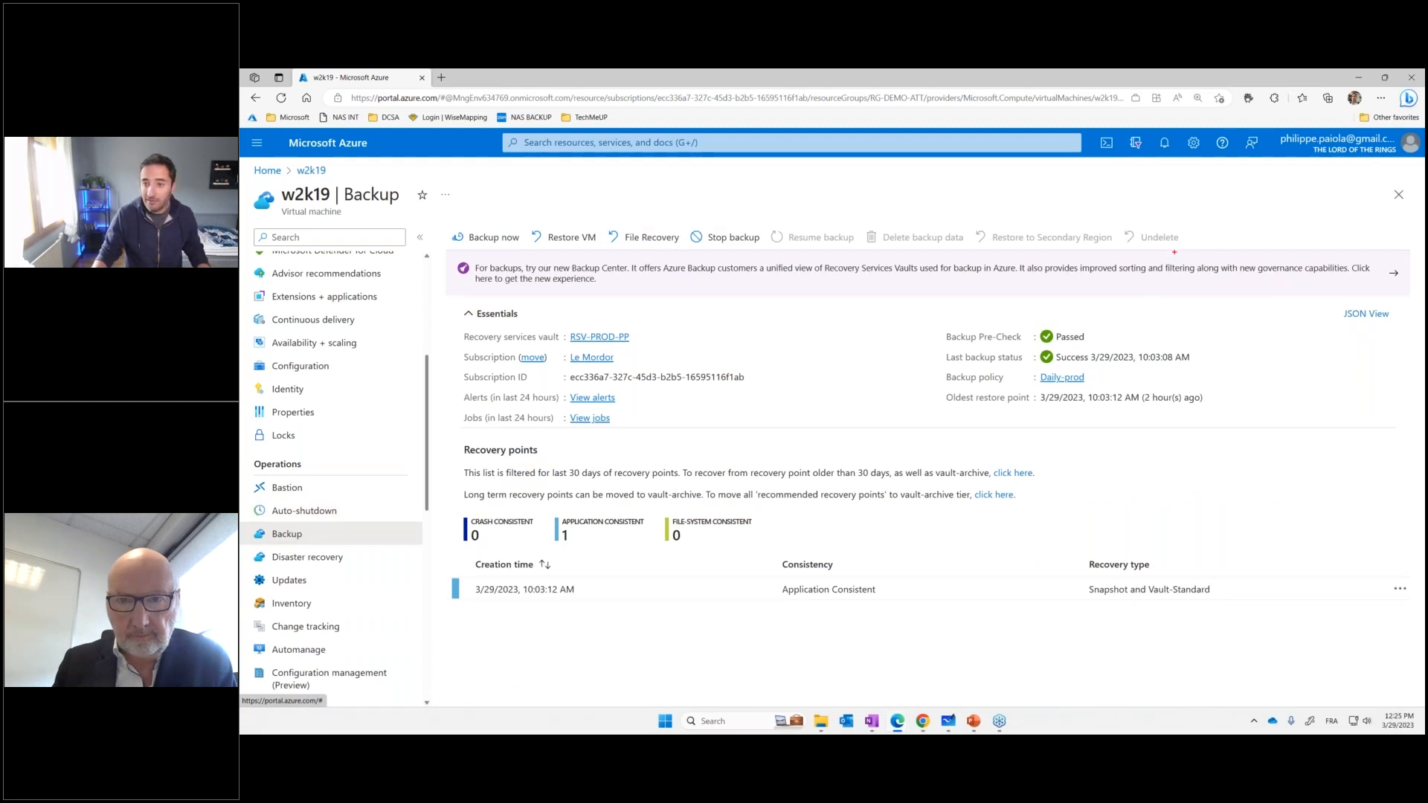
drag(1174, 253, 1209, 329)
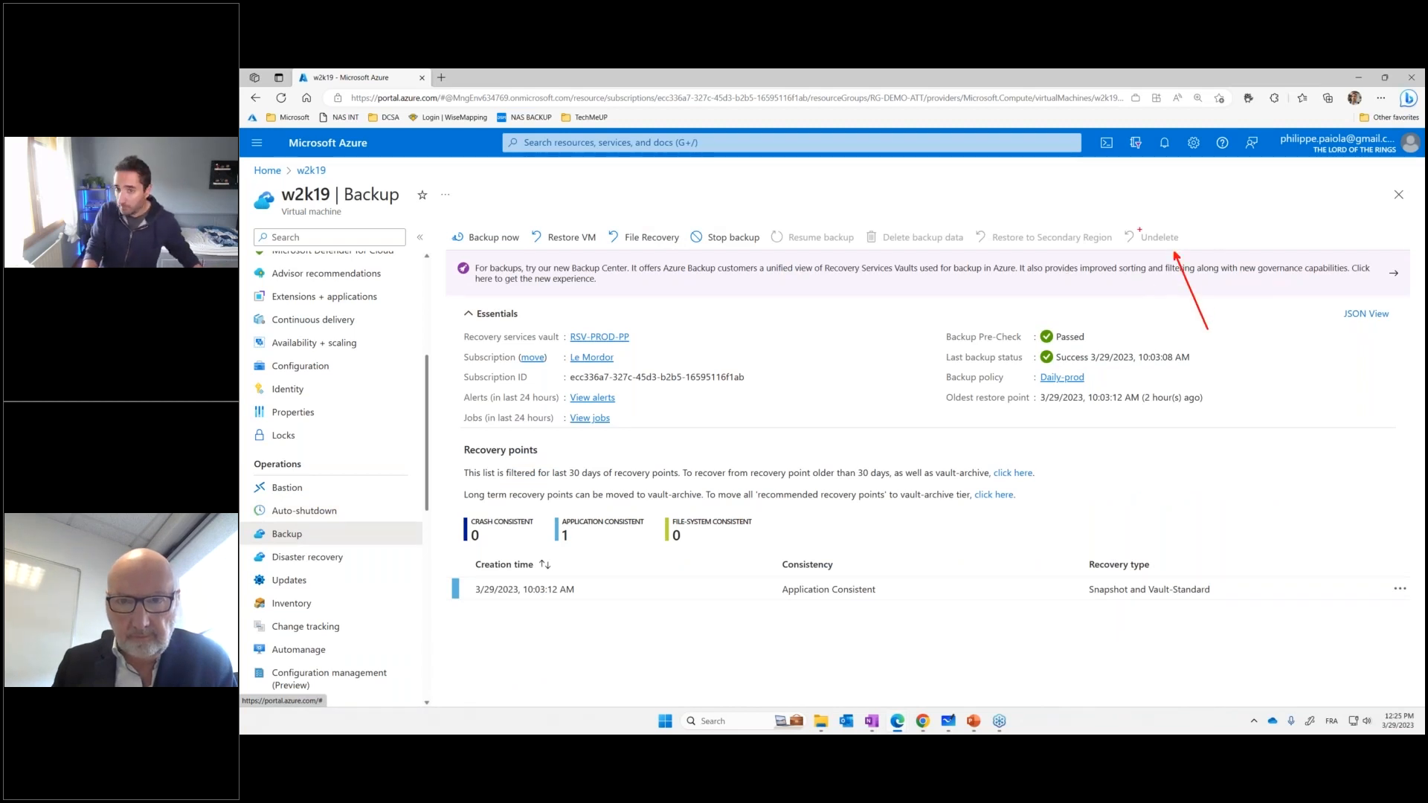
drag(1111, 218, 1195, 251)
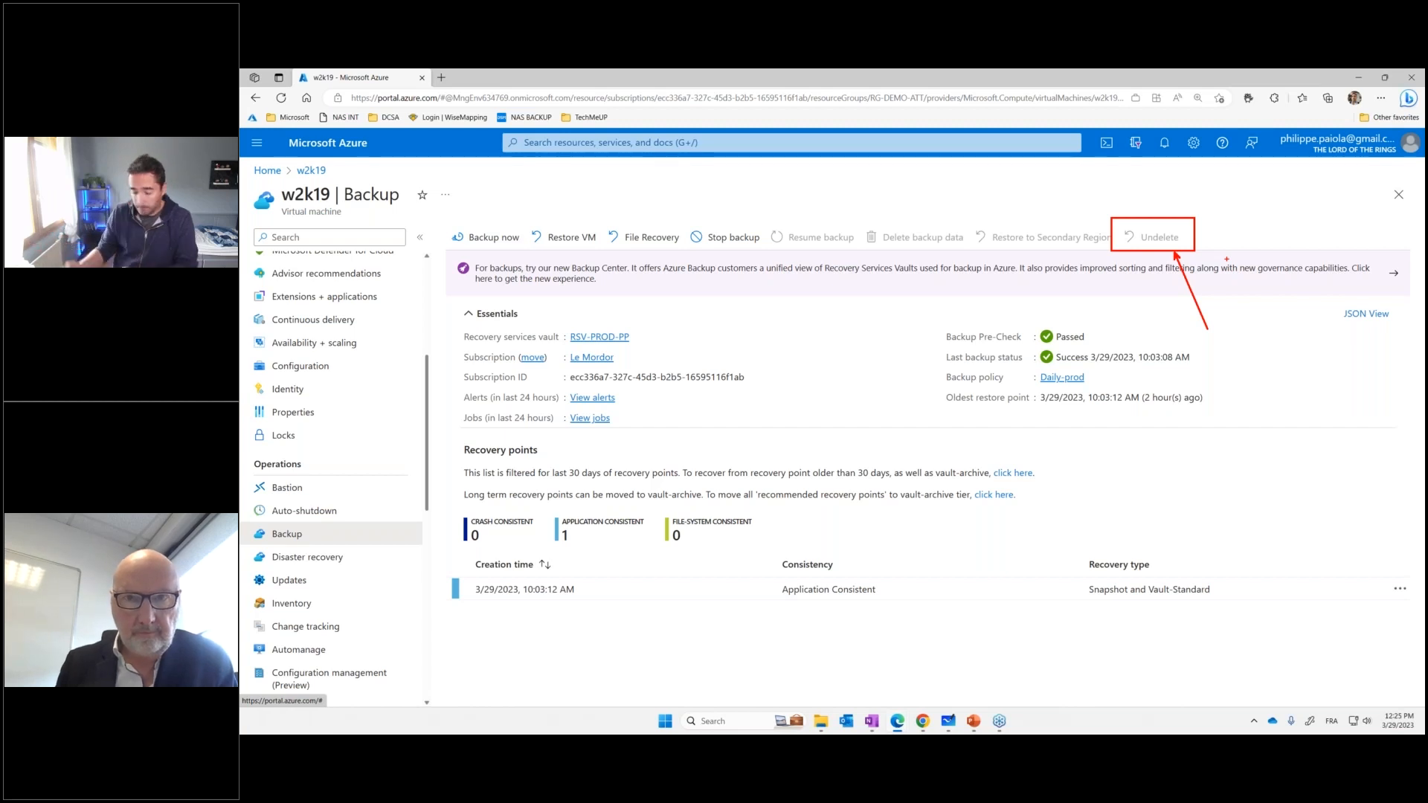
key(Escape)
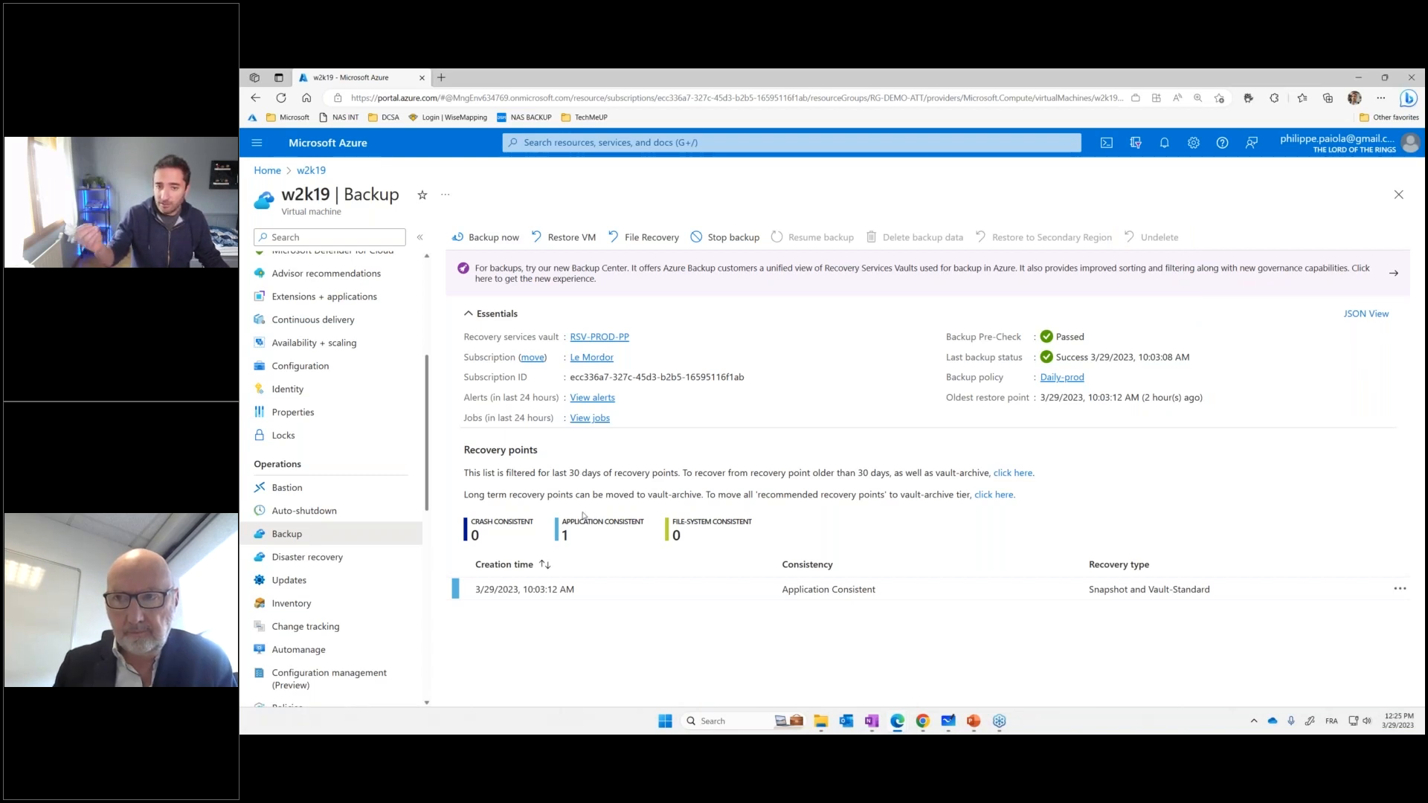
Find the subscriptions through the portal search and open the resource groups of the Le Mordor subscription
click(611, 143)
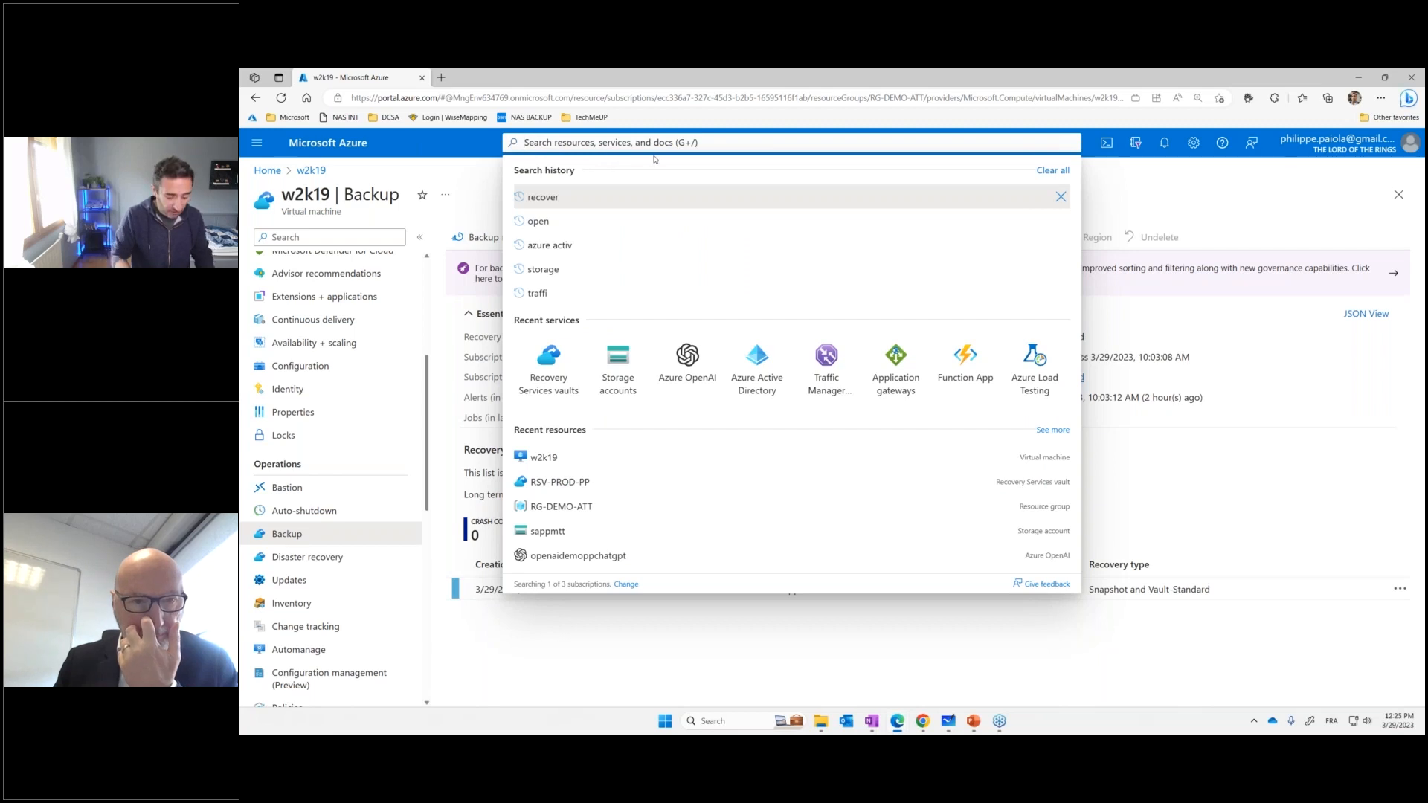
text(subsi)
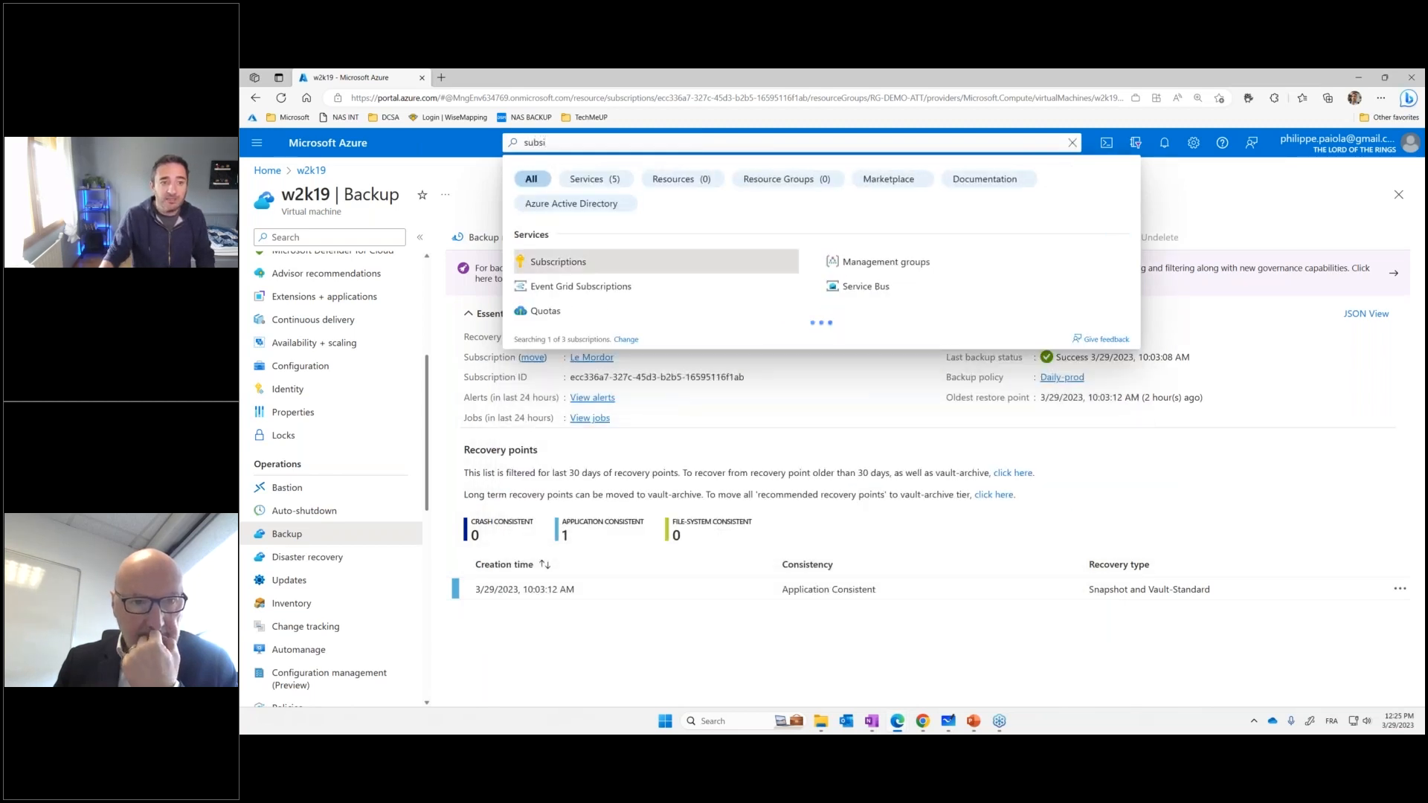
key(Return)
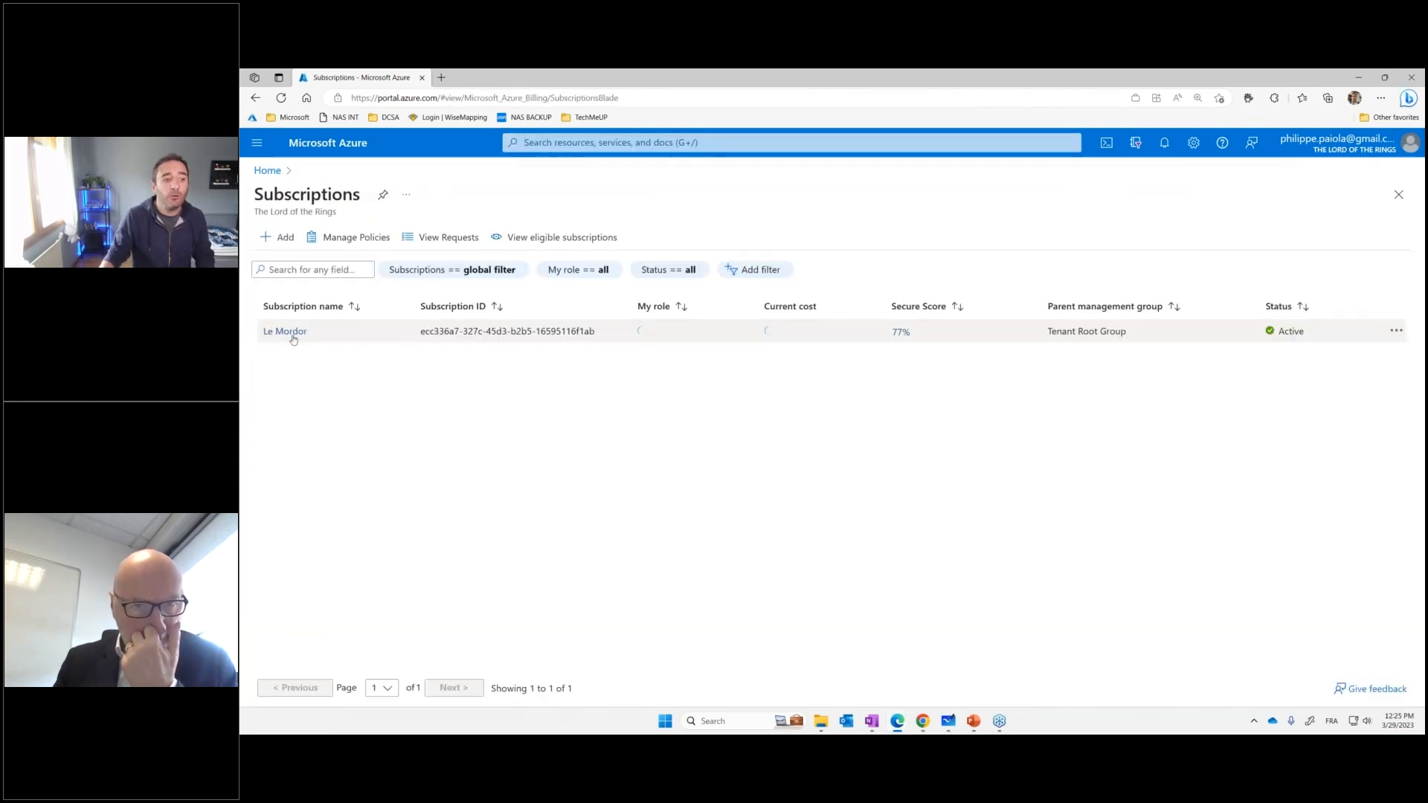
click(292, 334)
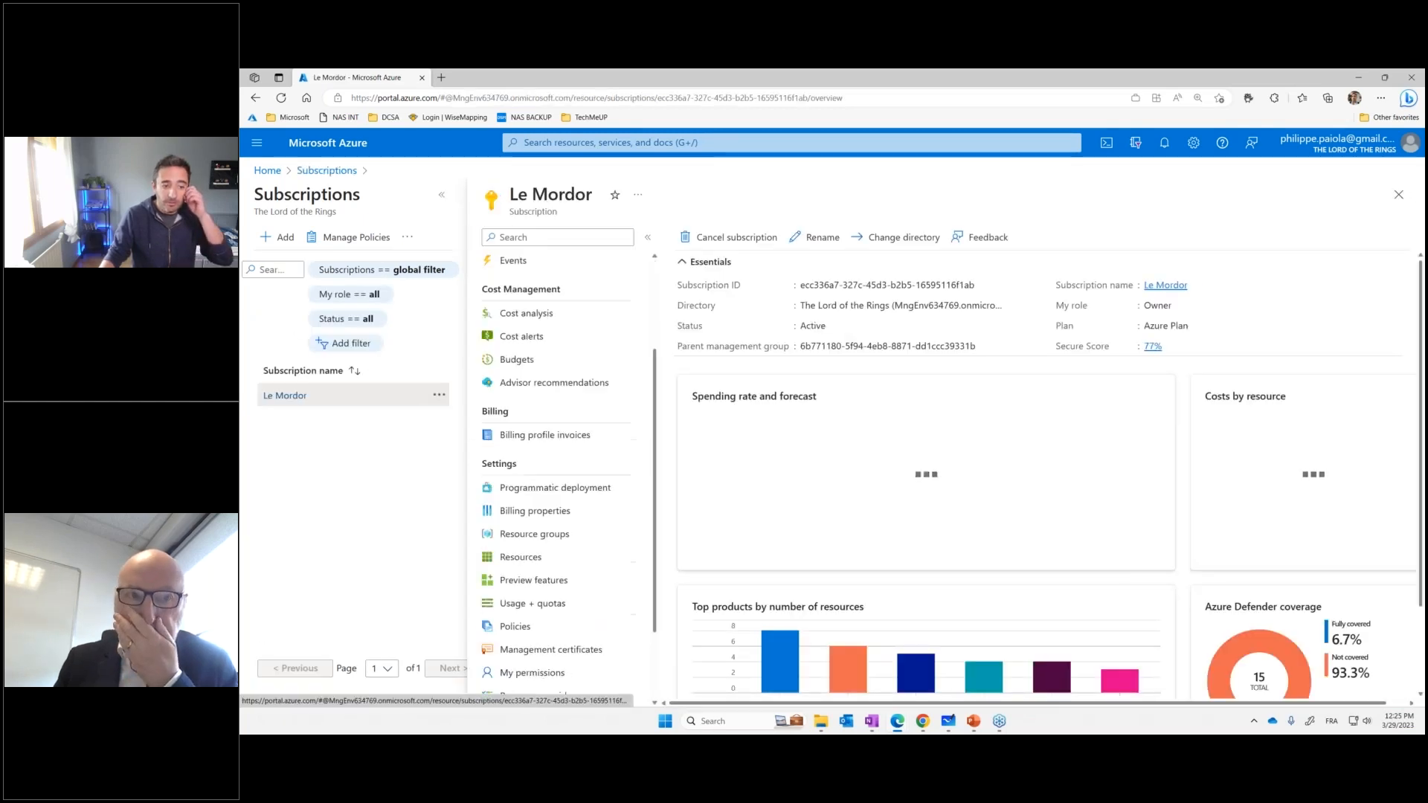
scroll(550, 476, down, 1)
click(534, 470)
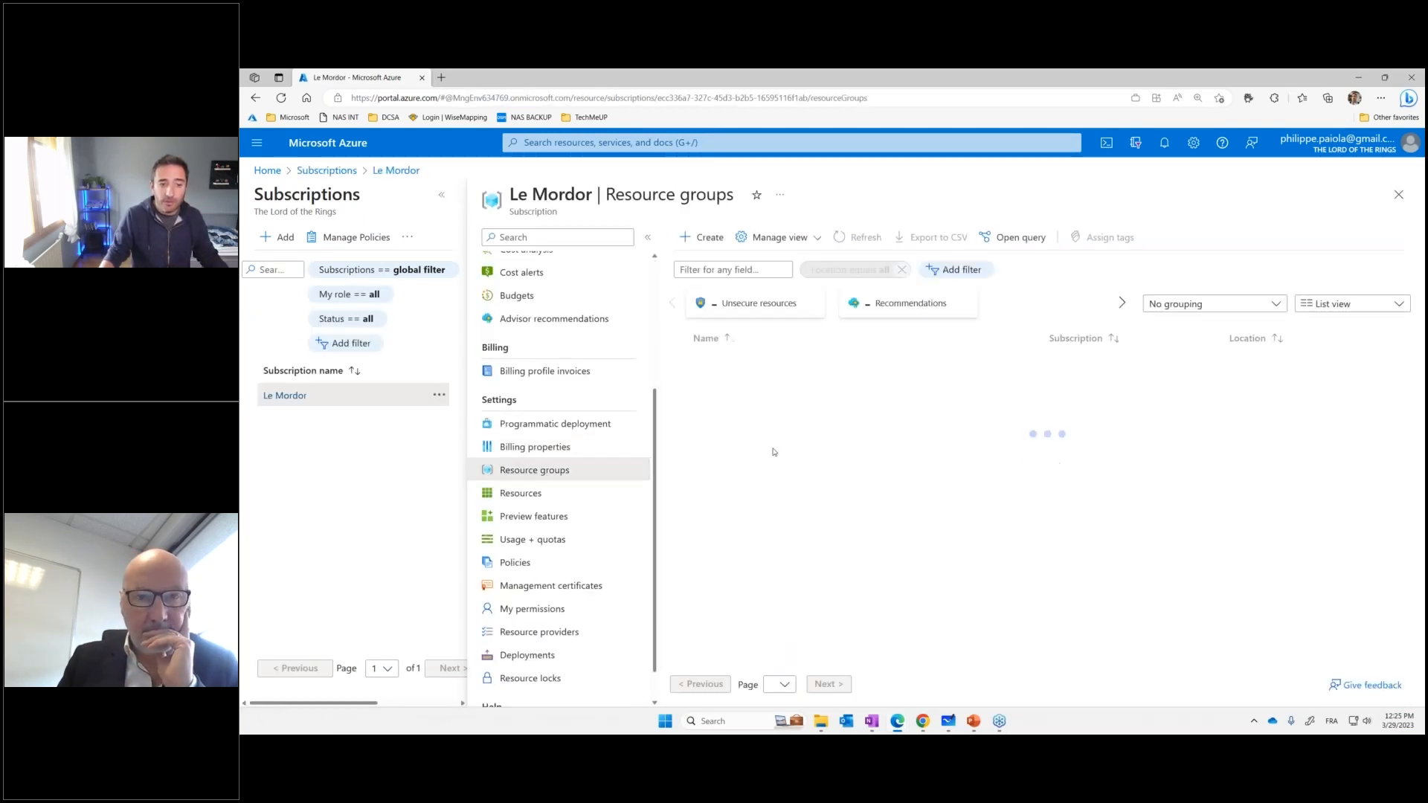
Open the RG-DEMO-ATT resource group, point out the Recovery Services vault type, and open the RSV-PROD-PP vault
click(718, 509)
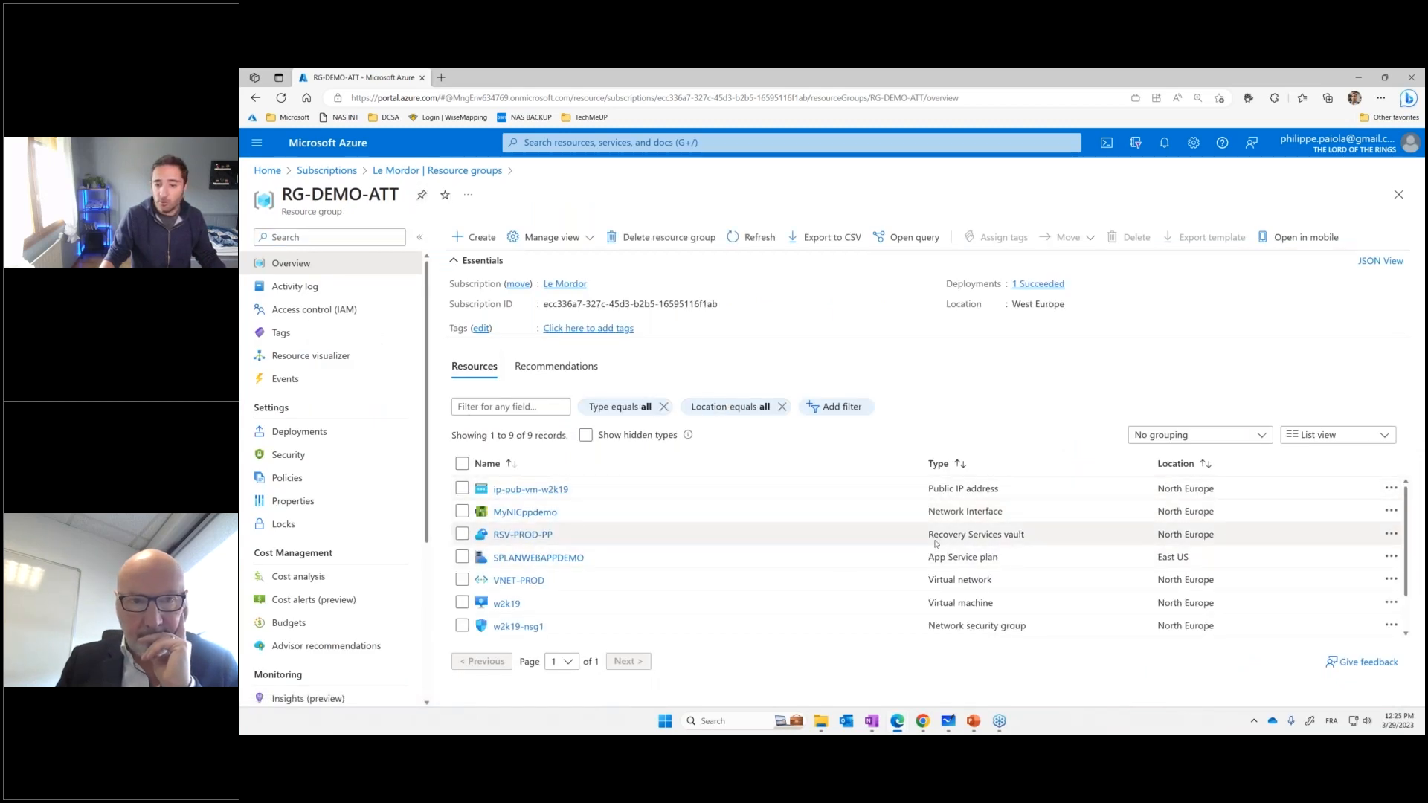
drag(929, 539, 1027, 542)
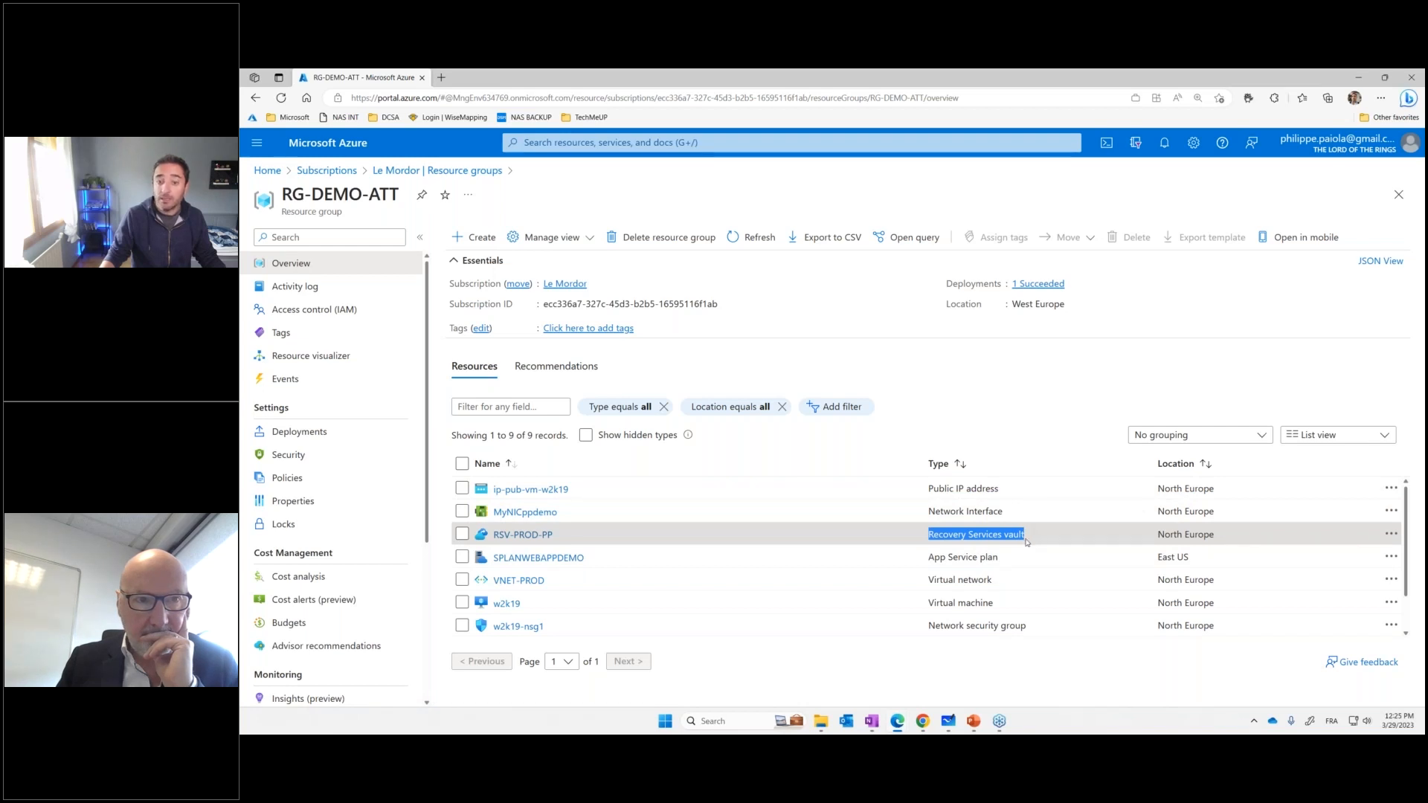
click(1027, 542)
click(537, 542)
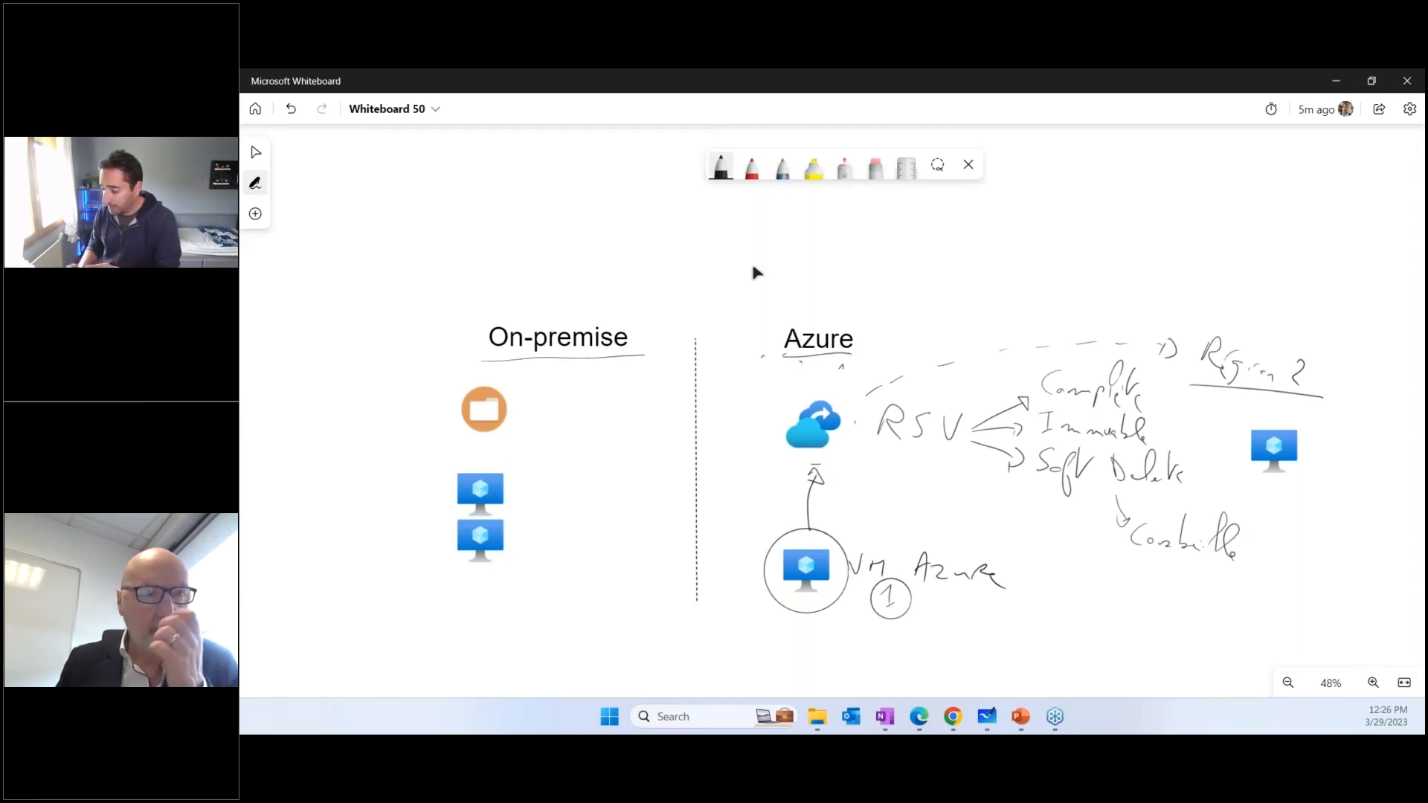
In Microsoft Whiteboard, circle the On-premise folder icon with the red pen and sketch a desktop computer beside it
click(752, 167)
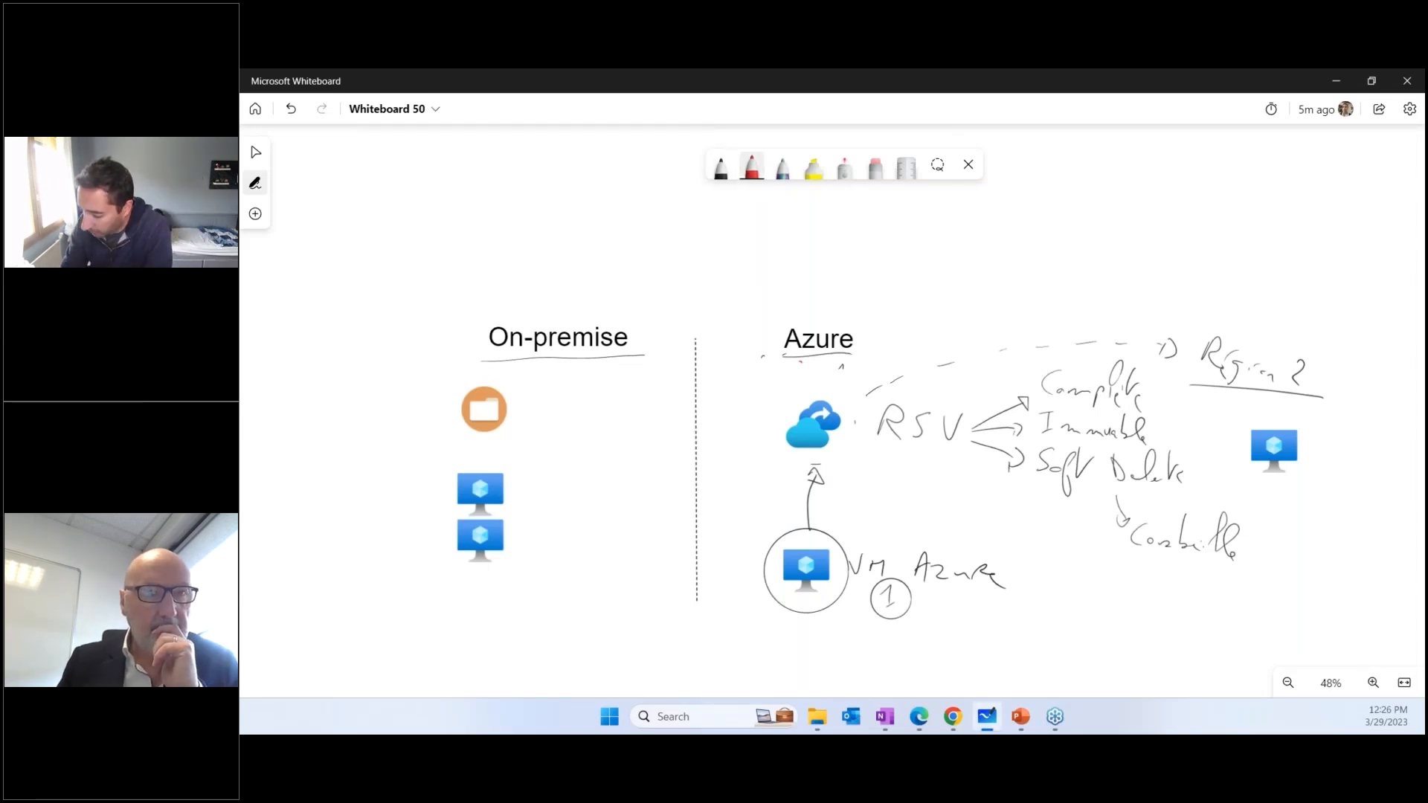
drag(492, 364, 517, 368)
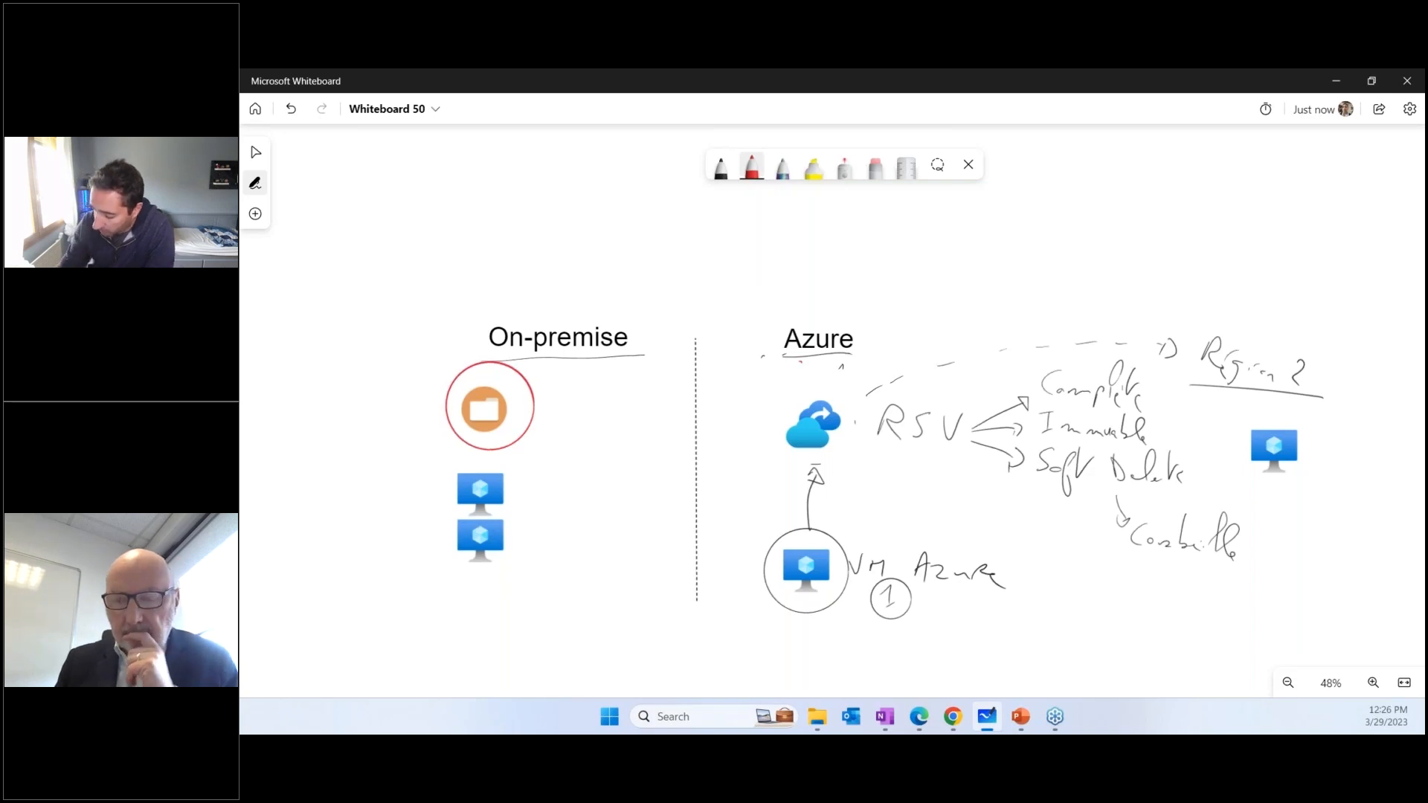
mouse_move(336, 383)
mouse_down()
mouse_move(325, 412)
mouse_move(337, 381)
mouse_up()
mouse_move(318, 429)
mouse_down()
mouse_move(307, 444)
mouse_move(319, 429)
mouse_up()
mouse_move(381, 384)
mouse_down()
mouse_move(370, 443)
mouse_move(380, 429)
mouse_up()
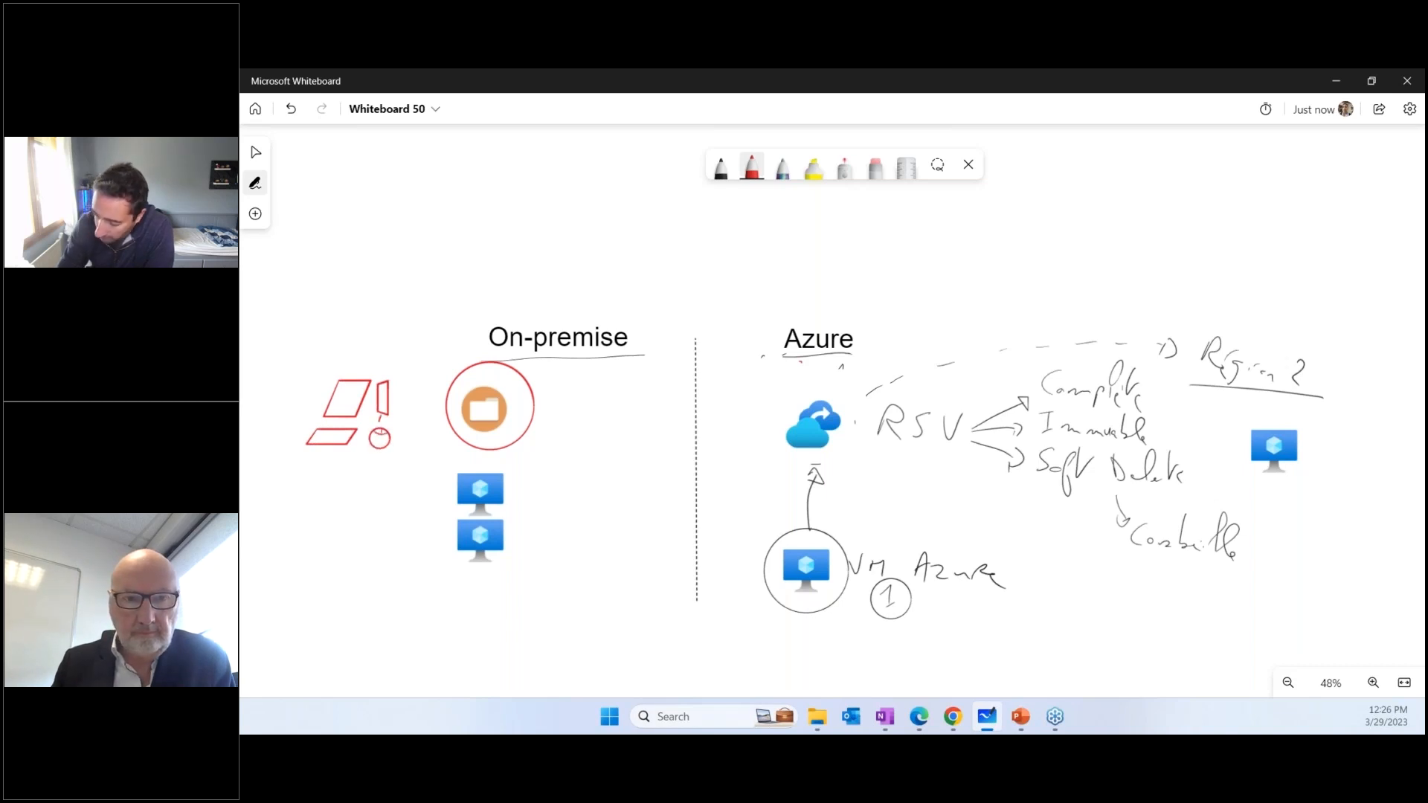
drag(336, 409, 360, 385)
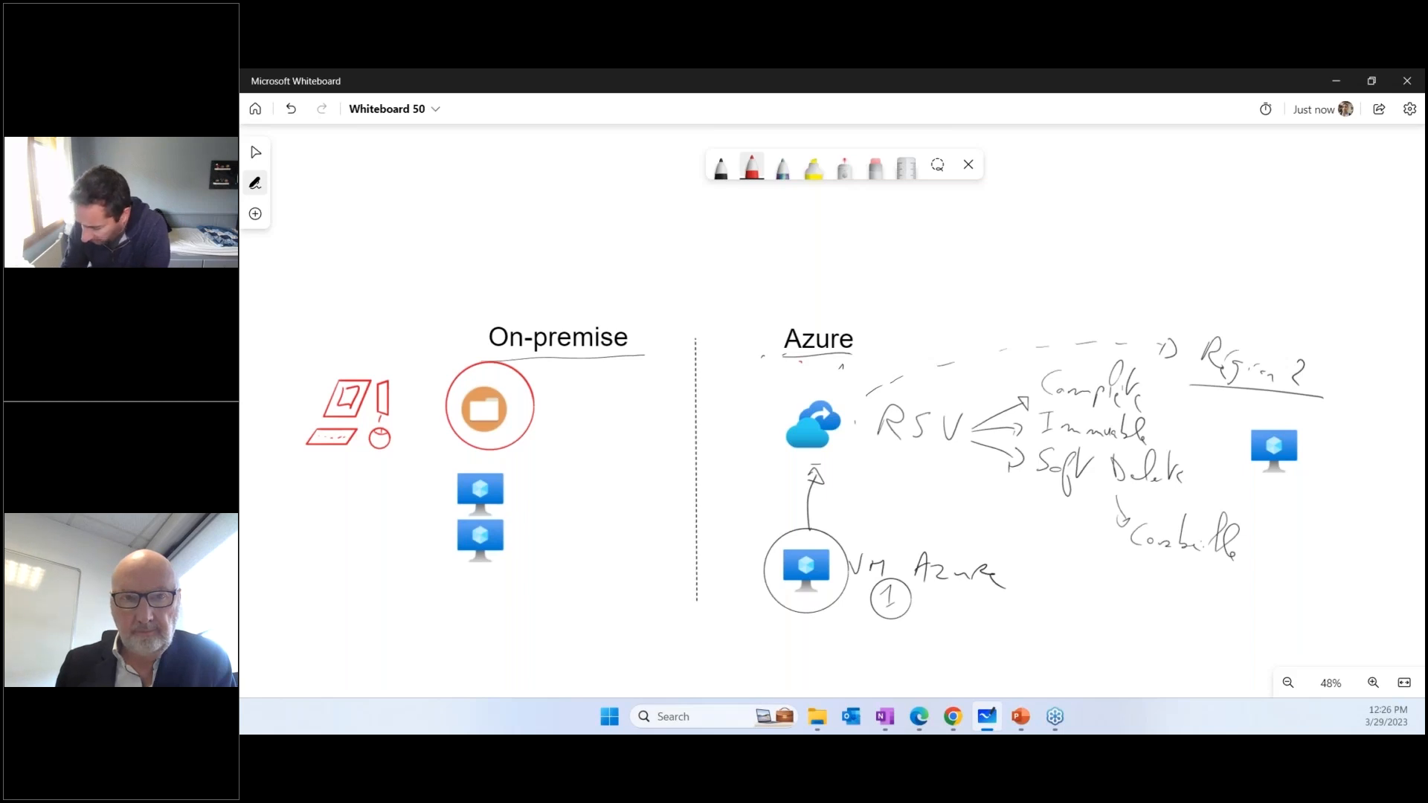
Handwrite "Fichier" and "Dossier" beside the folder icon in red and draw a curved arrow from it to the Azure vault icon
drag(392, 332, 389, 359)
mouse_move(408, 345)
mouse_down()
mouse_move(405, 358)
mouse_move(422, 356)
mouse_up()
drag(425, 354, 460, 366)
mouse_move(362, 446)
mouse_down()
mouse_move(376, 463)
mouse_move(451, 471)
mouse_up()
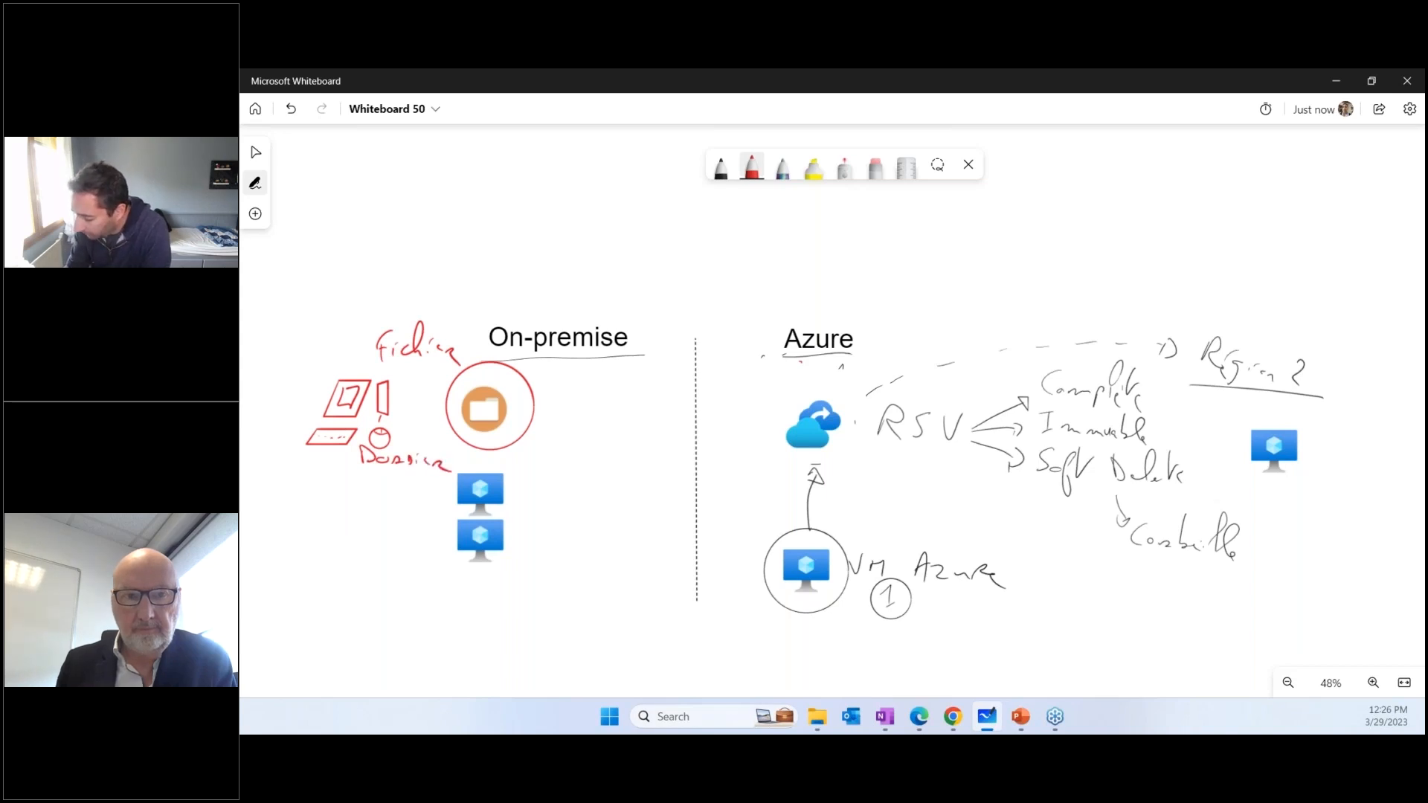
mouse_move(533, 420)
mouse_down()
mouse_move(708, 379)
mouse_move(754, 414)
mouse_up()
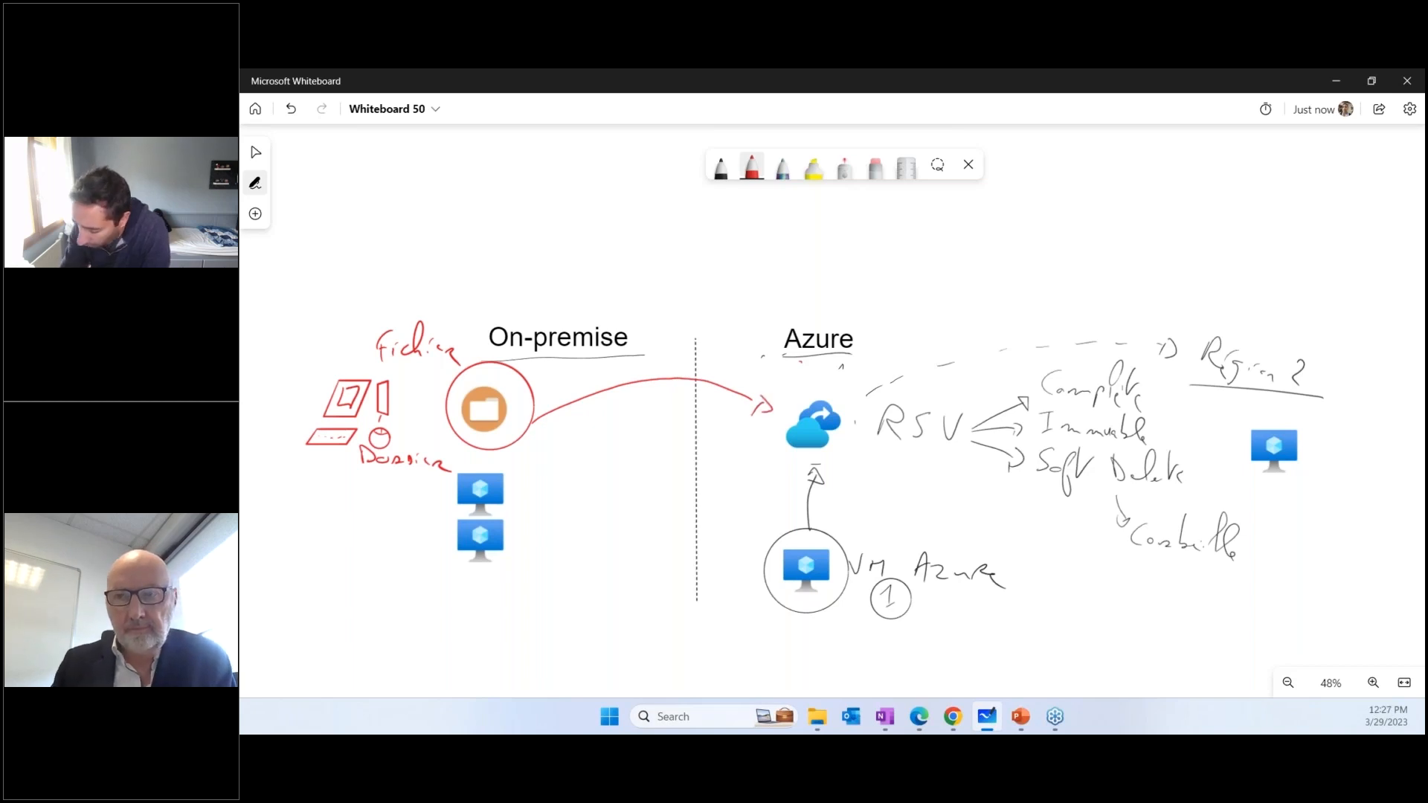
Handwrite "Windows" in red above the computer sketch and add a circled number 2 beside the folder icon
drag(265, 376, 305, 381)
drag(311, 383, 324, 381)
mouse_move(332, 370)
mouse_down()
mouse_move(337, 341)
mouse_move(365, 365)
mouse_up()
drag(370, 361, 371, 377)
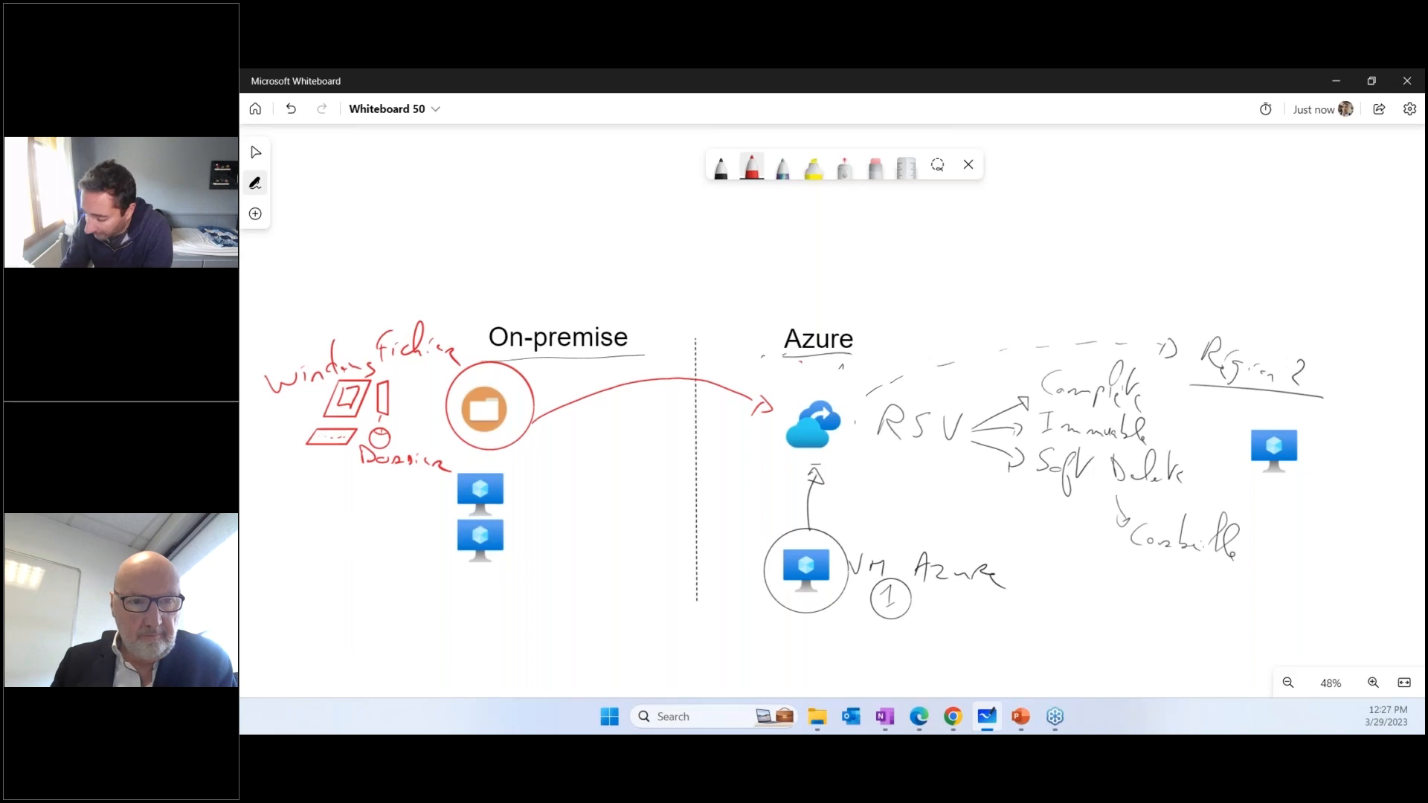
mouse_move(414, 379)
mouse_down()
mouse_move(431, 397)
mouse_move(420, 369)
mouse_up()
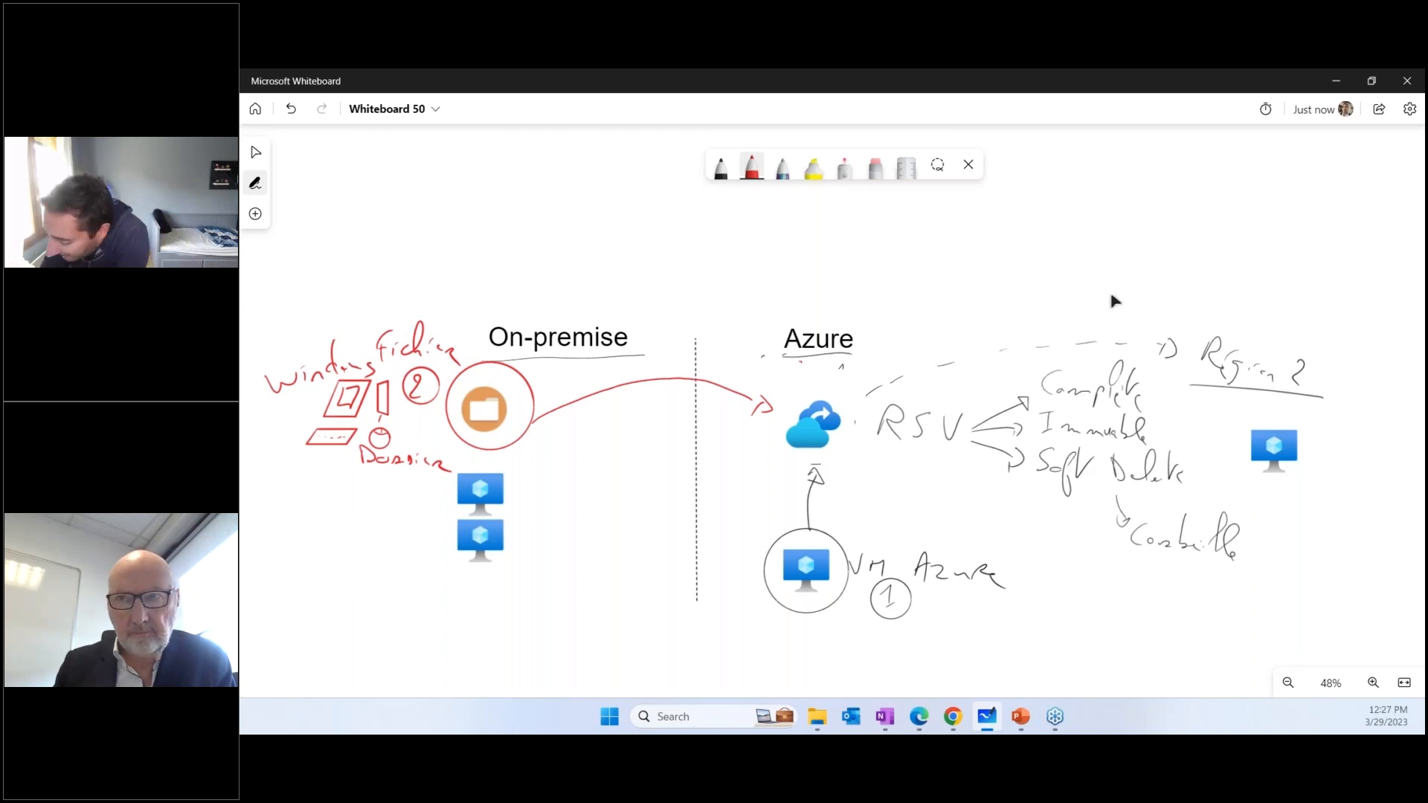
Handwrite a short red label above the word "Windows" on the whiteboard
mouse_move(323, 312)
mouse_down()
mouse_move(324, 292)
mouse_move(345, 310)
mouse_up()
mouse_move(348, 310)
mouse_down()
mouse_move(356, 292)
mouse_move(366, 313)
mouse_up()
drag(351, 304, 371, 290)
drag(371, 290, 392, 308)
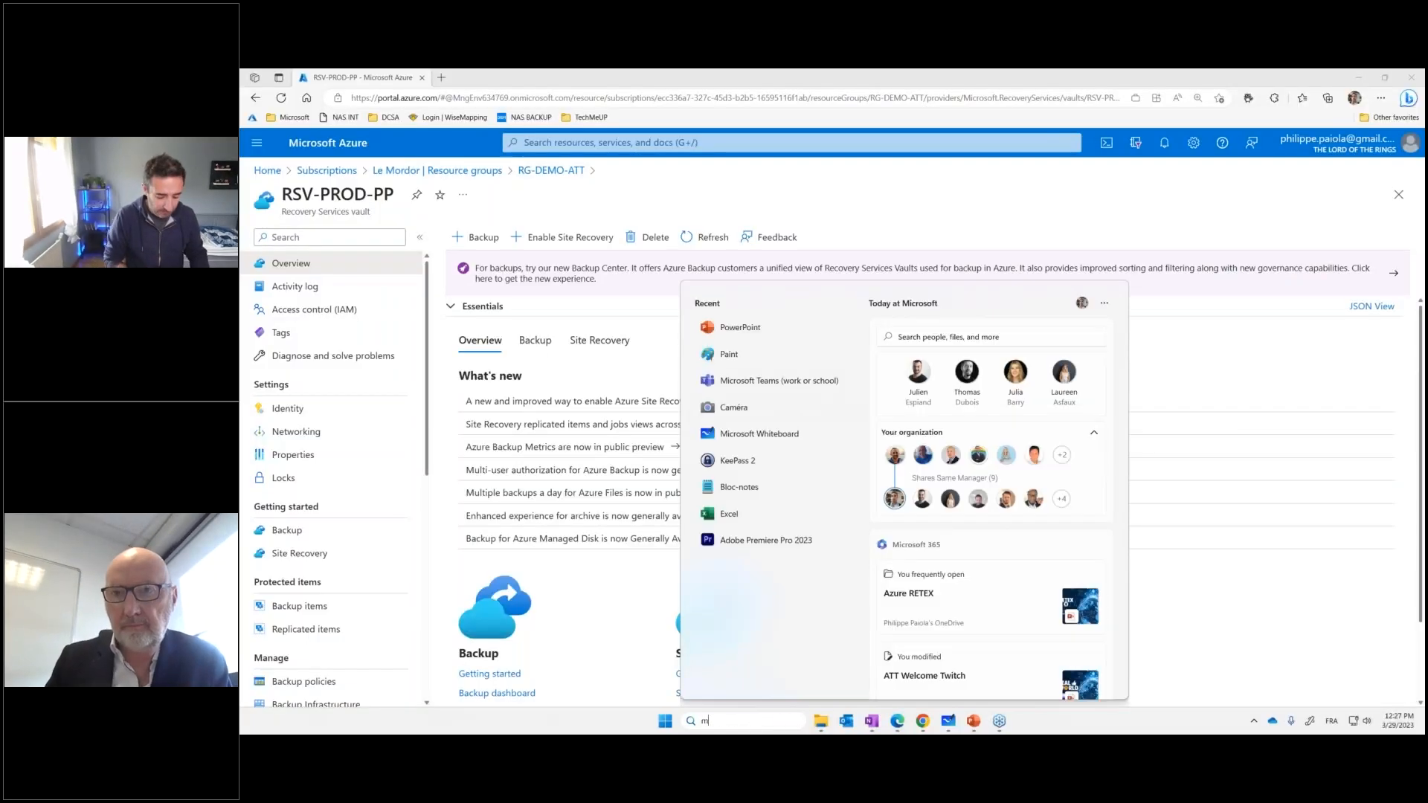
Search Windows for "back", replacing the "mar" search, and launch the Microsoft Azure Backup application
text(mar)
key(BackSpace)
key(BackSpace)
key(BackSpace)
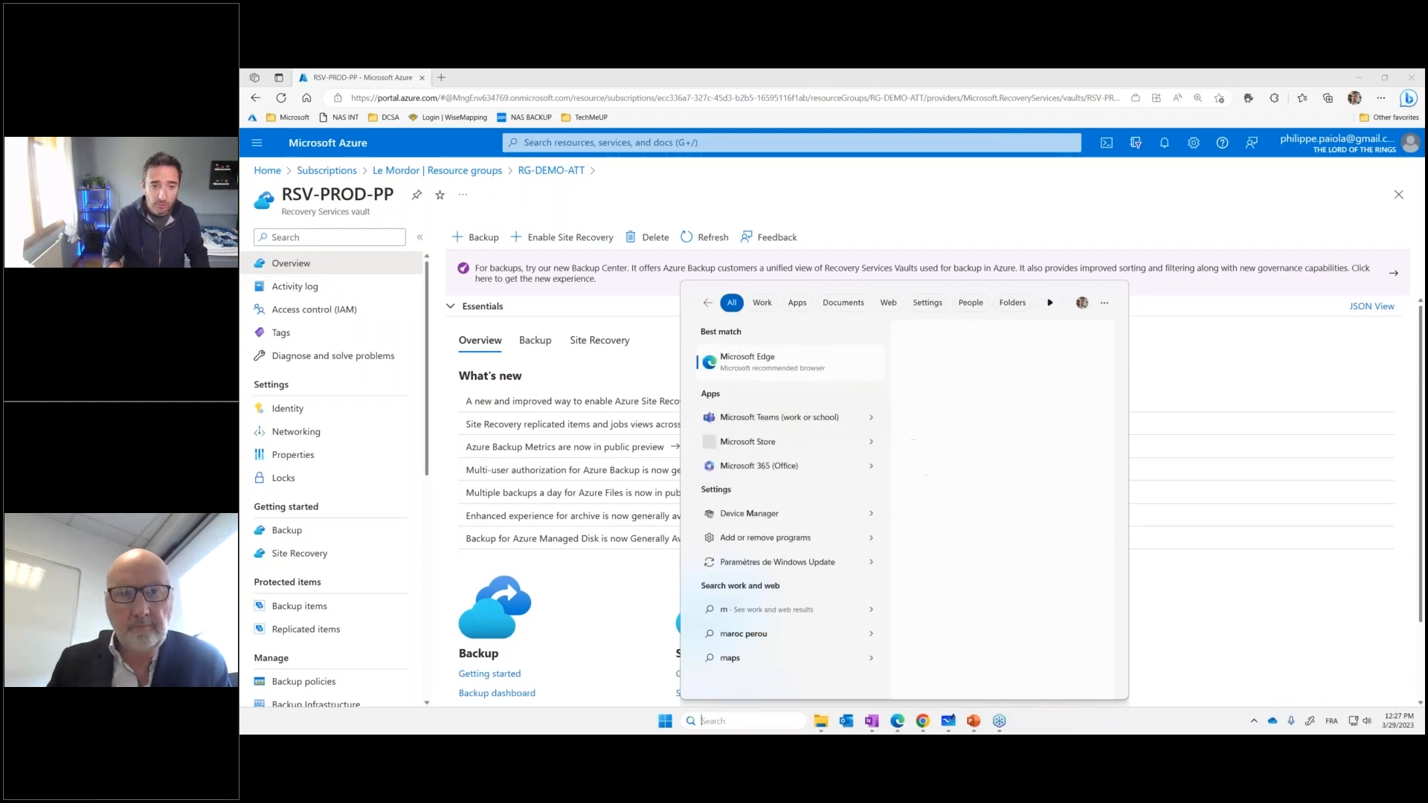
text(back)
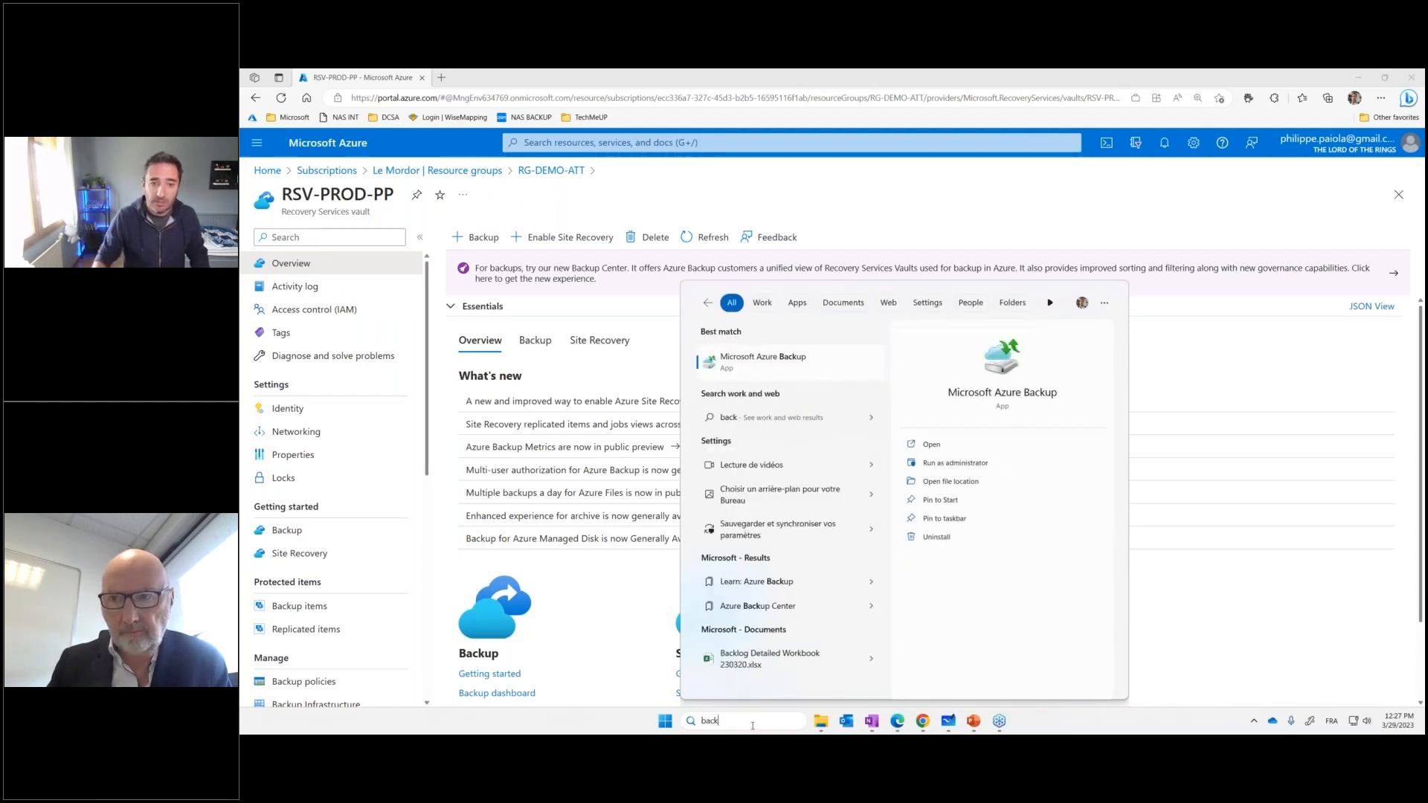
click(910, 441)
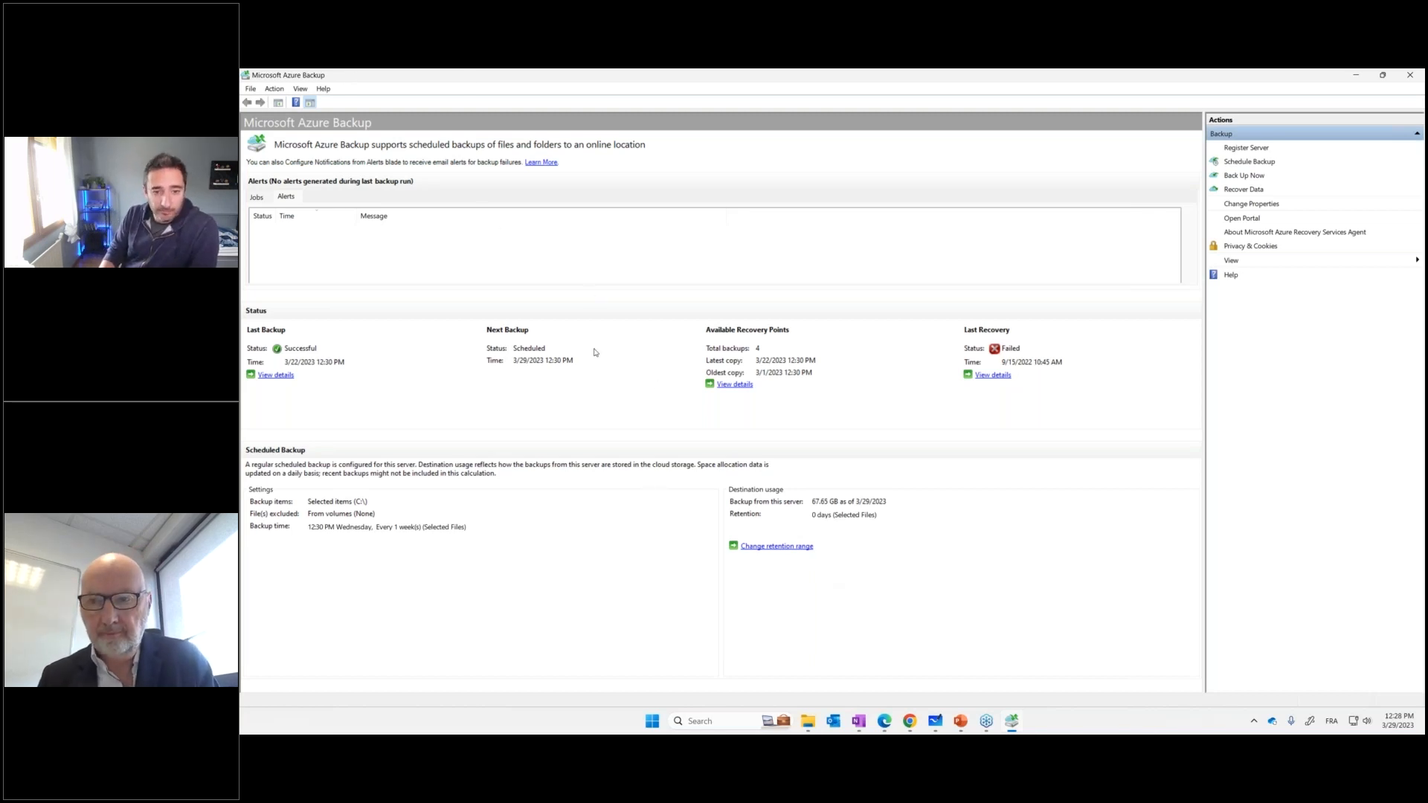
Start the Register Server Wizard and continue past the proxy configuration to Vault Identification without using a proxy
drag(889, 77, 823, 173)
double_click(824, 174)
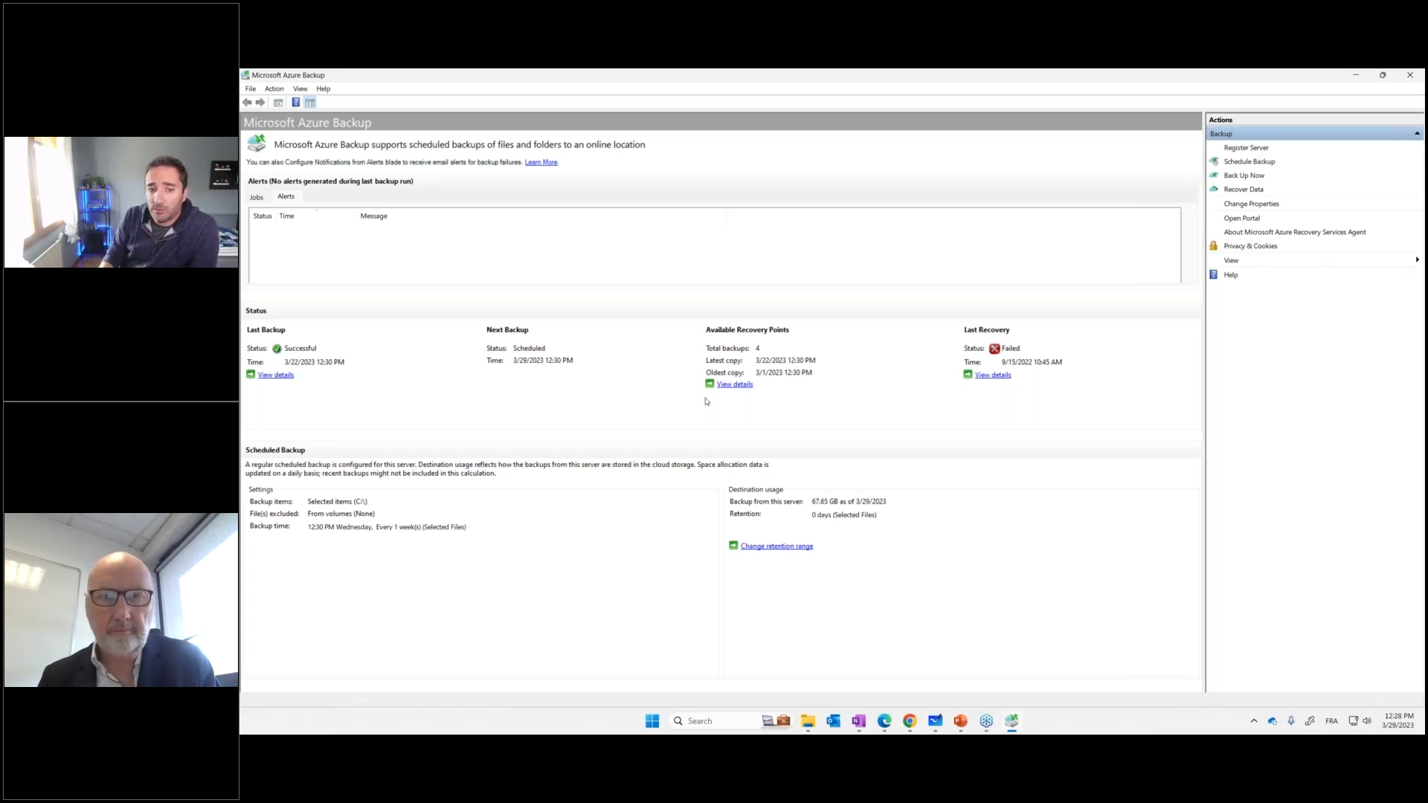
click(1247, 148)
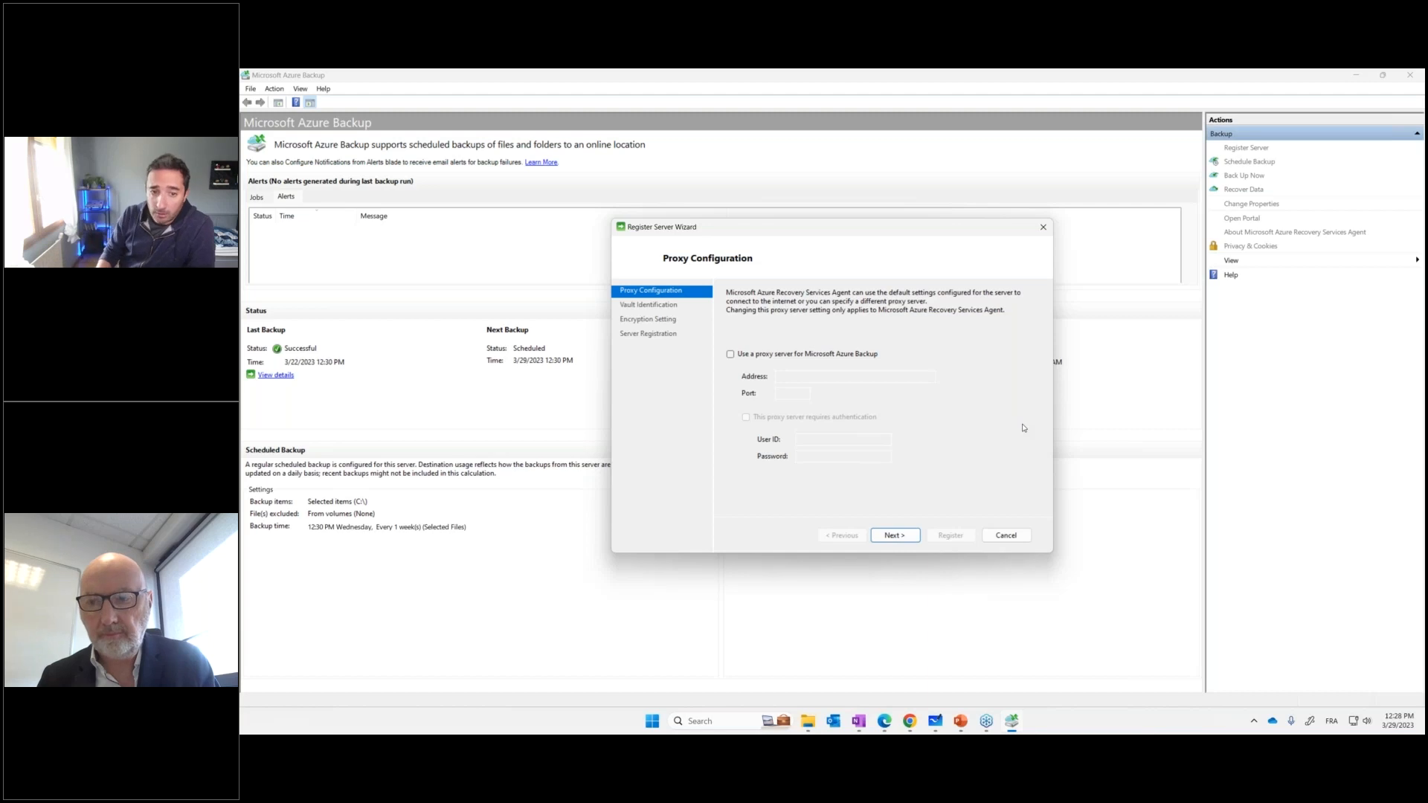
click(900, 534)
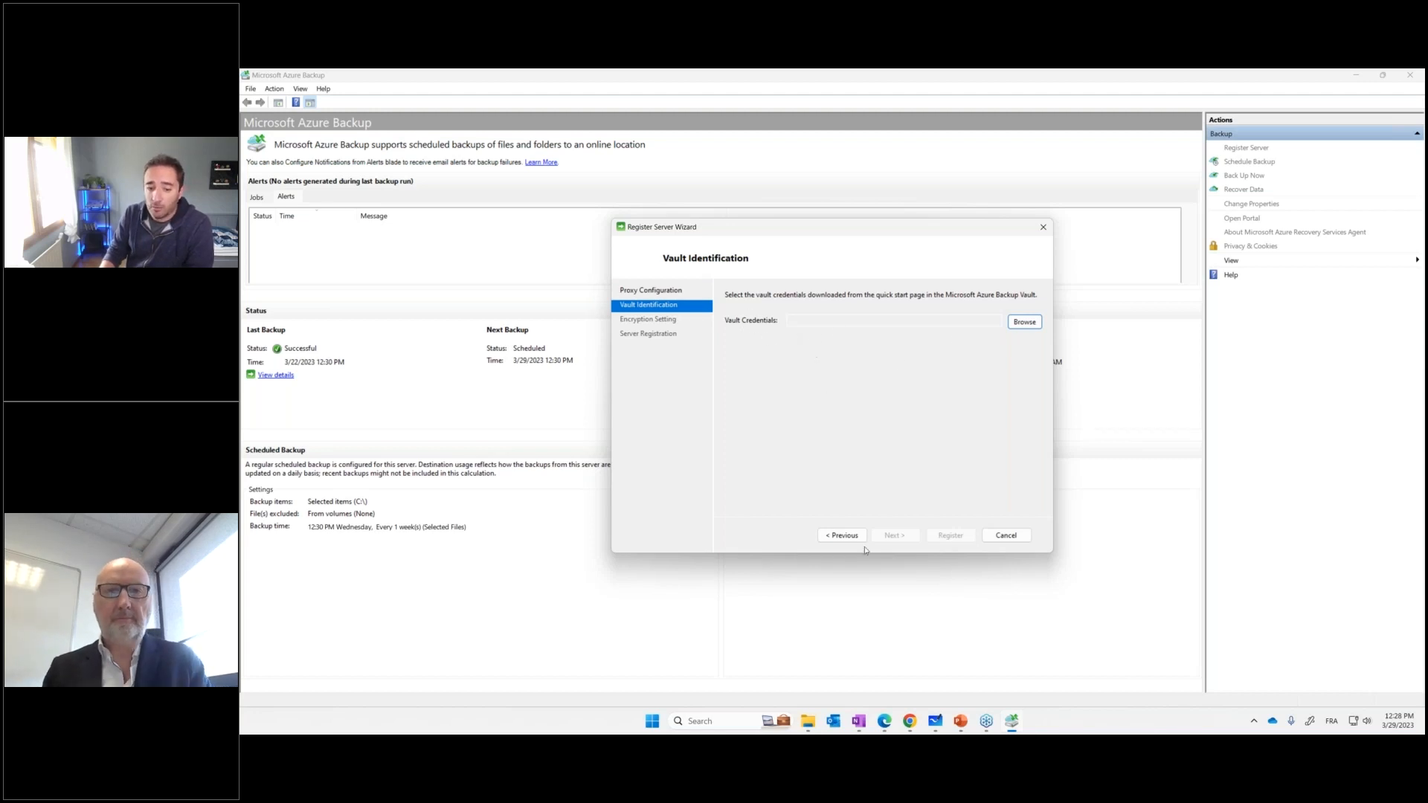
Switch to the RSV-PROD-PP vault in Edge and set its backup goal to an On-Premises workload with Files and folders
mouse_move(886, 717)
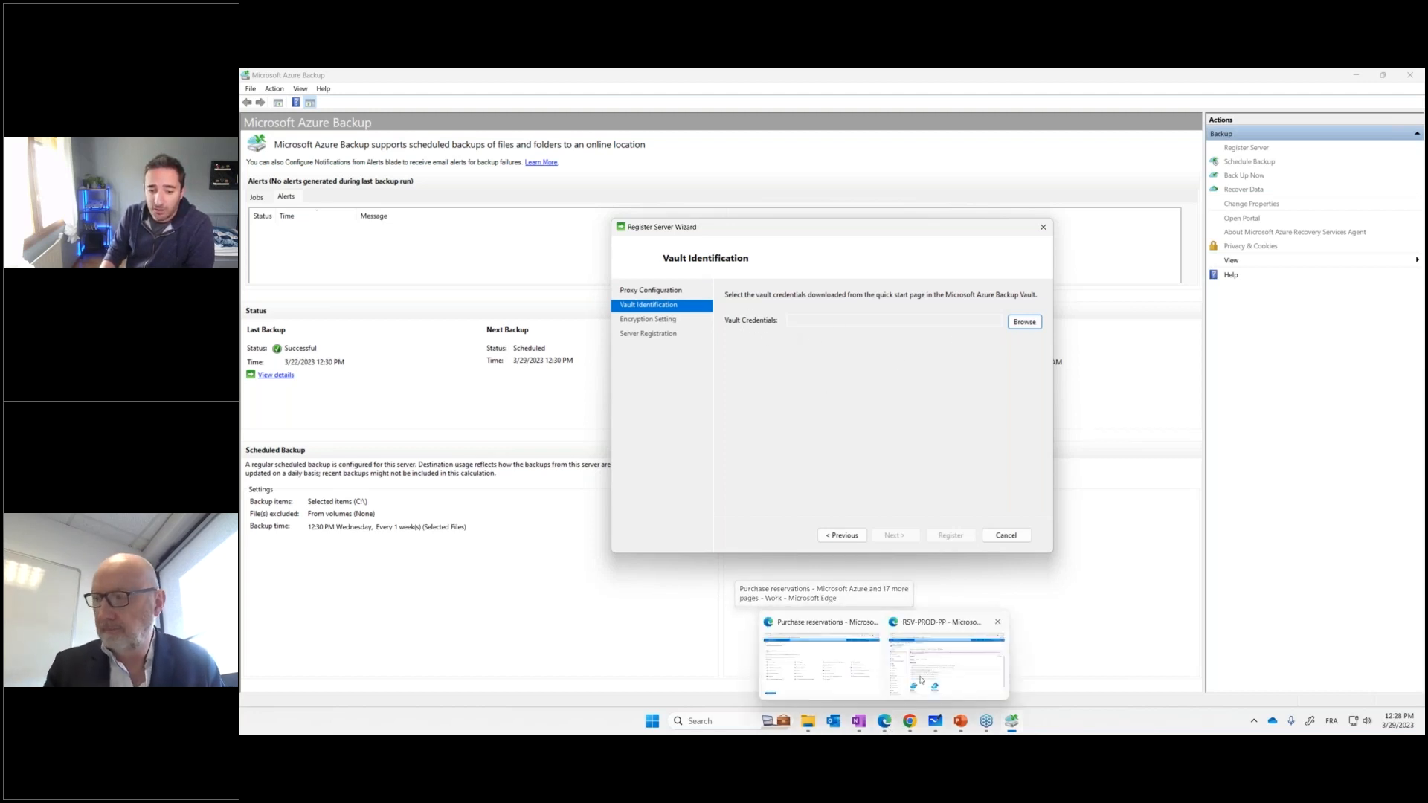
click(937, 660)
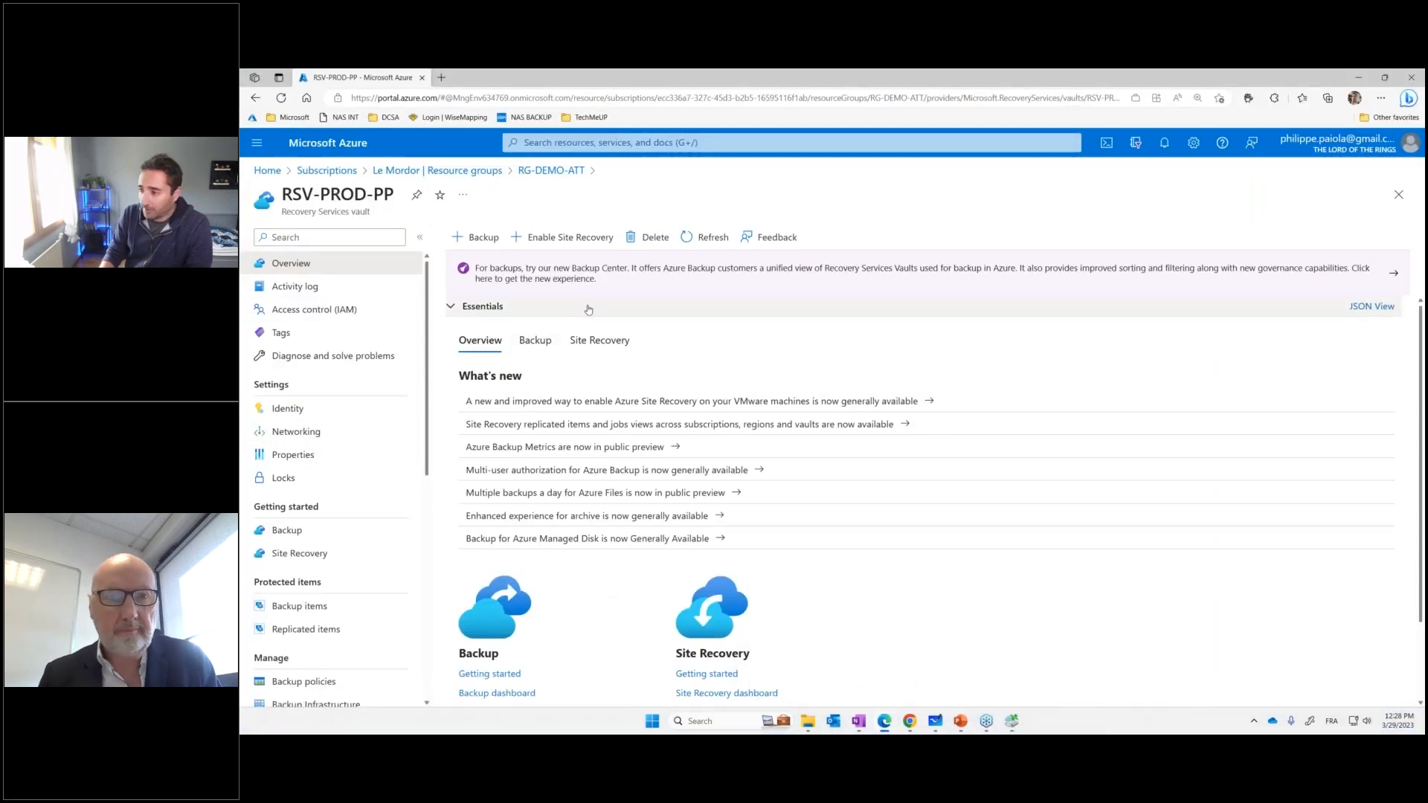
click(294, 537)
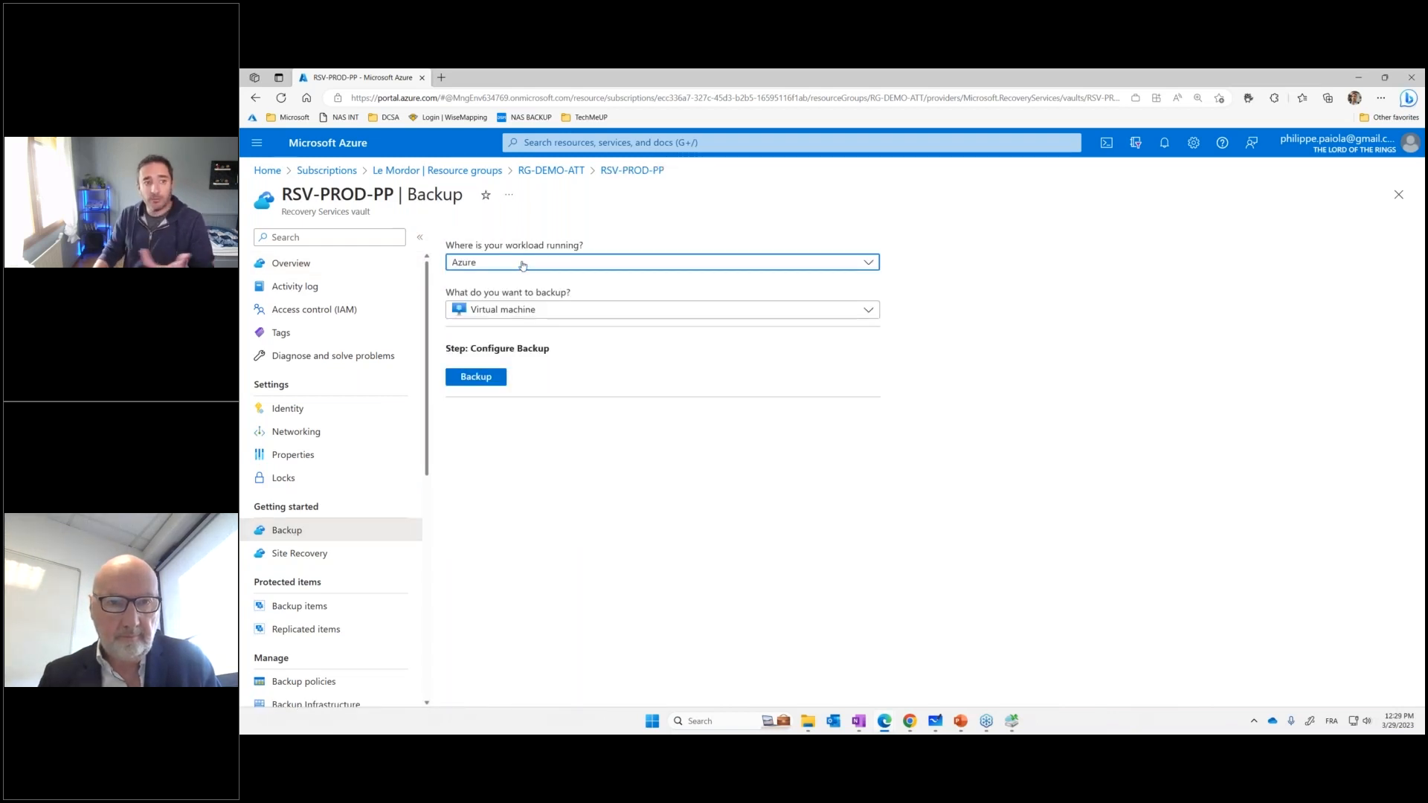
click(522, 265)
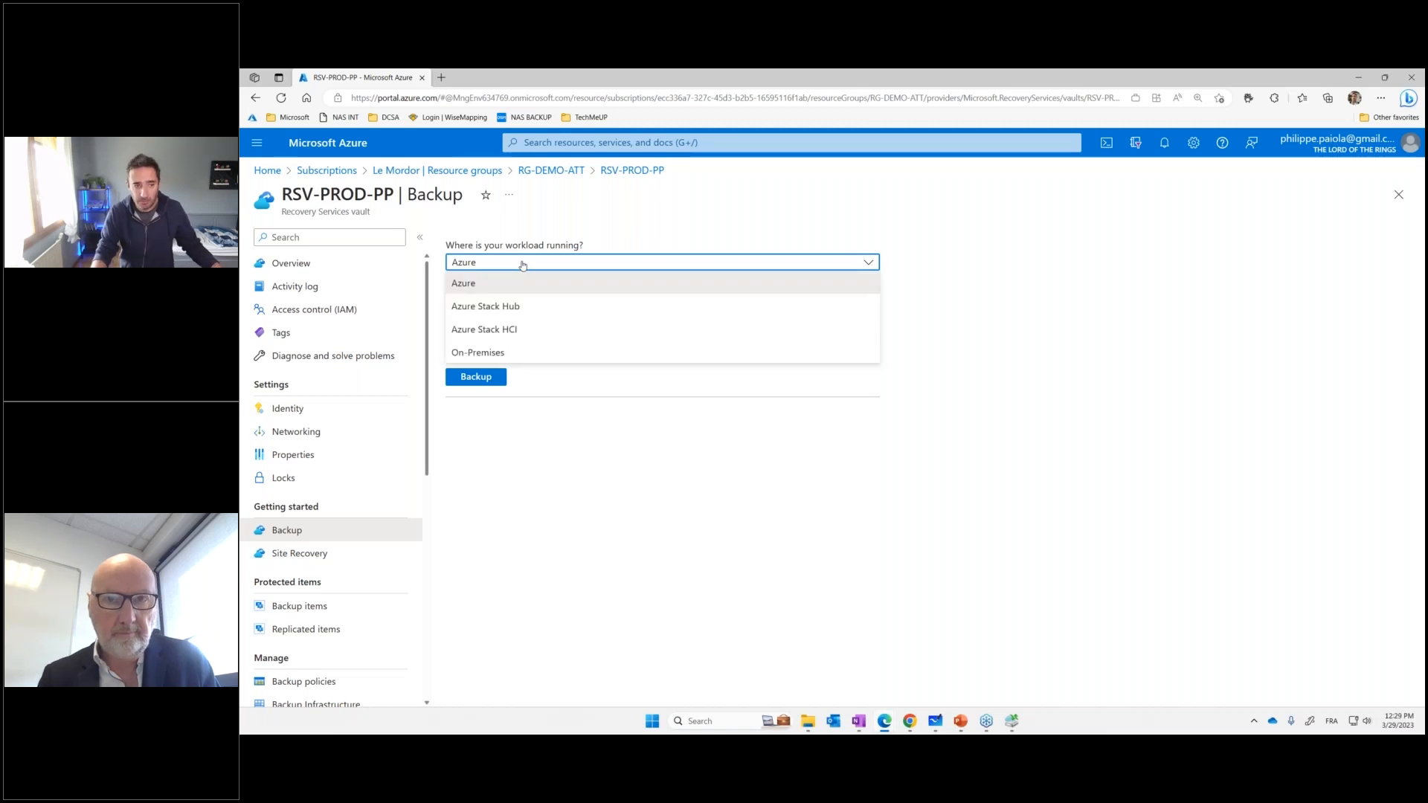
click(503, 353)
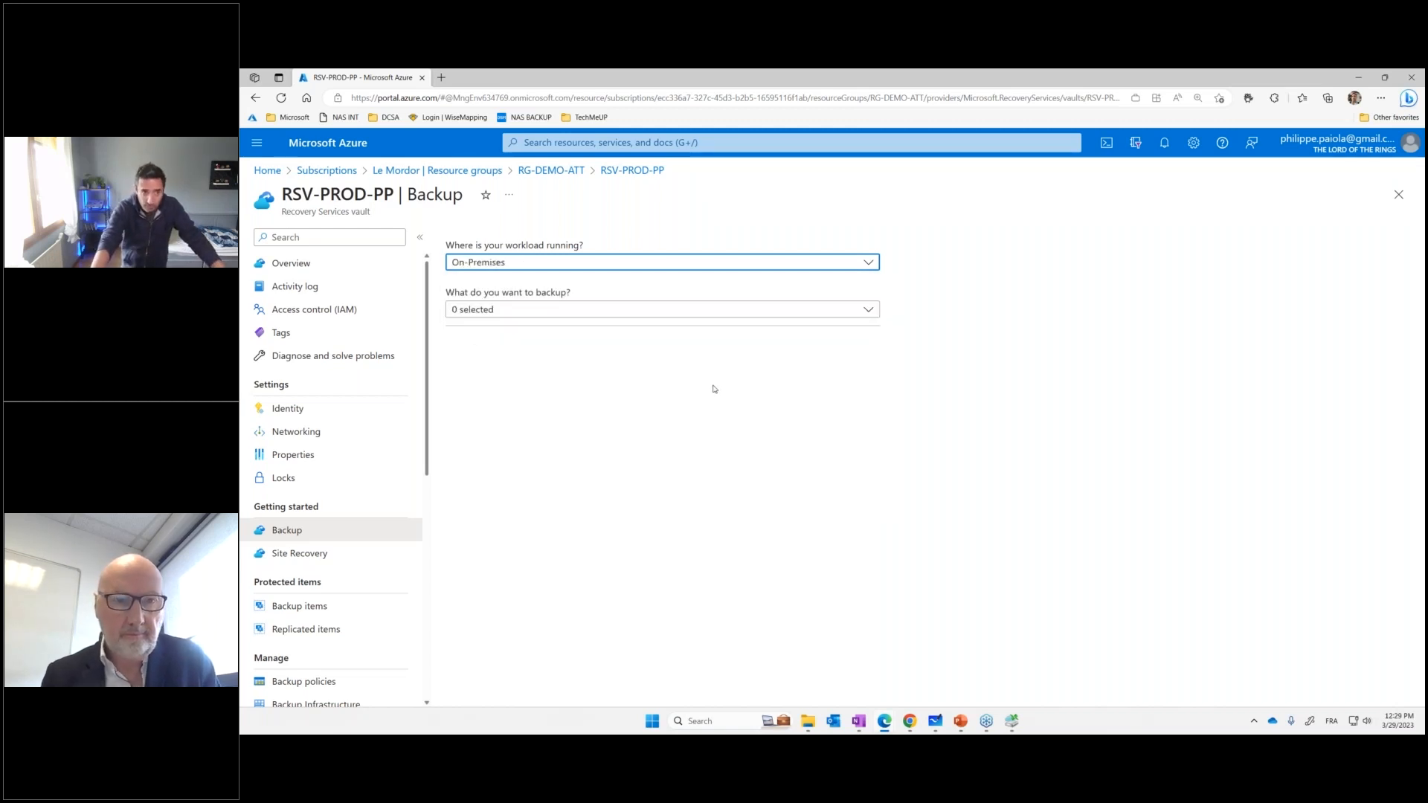
click(567, 313)
click(493, 338)
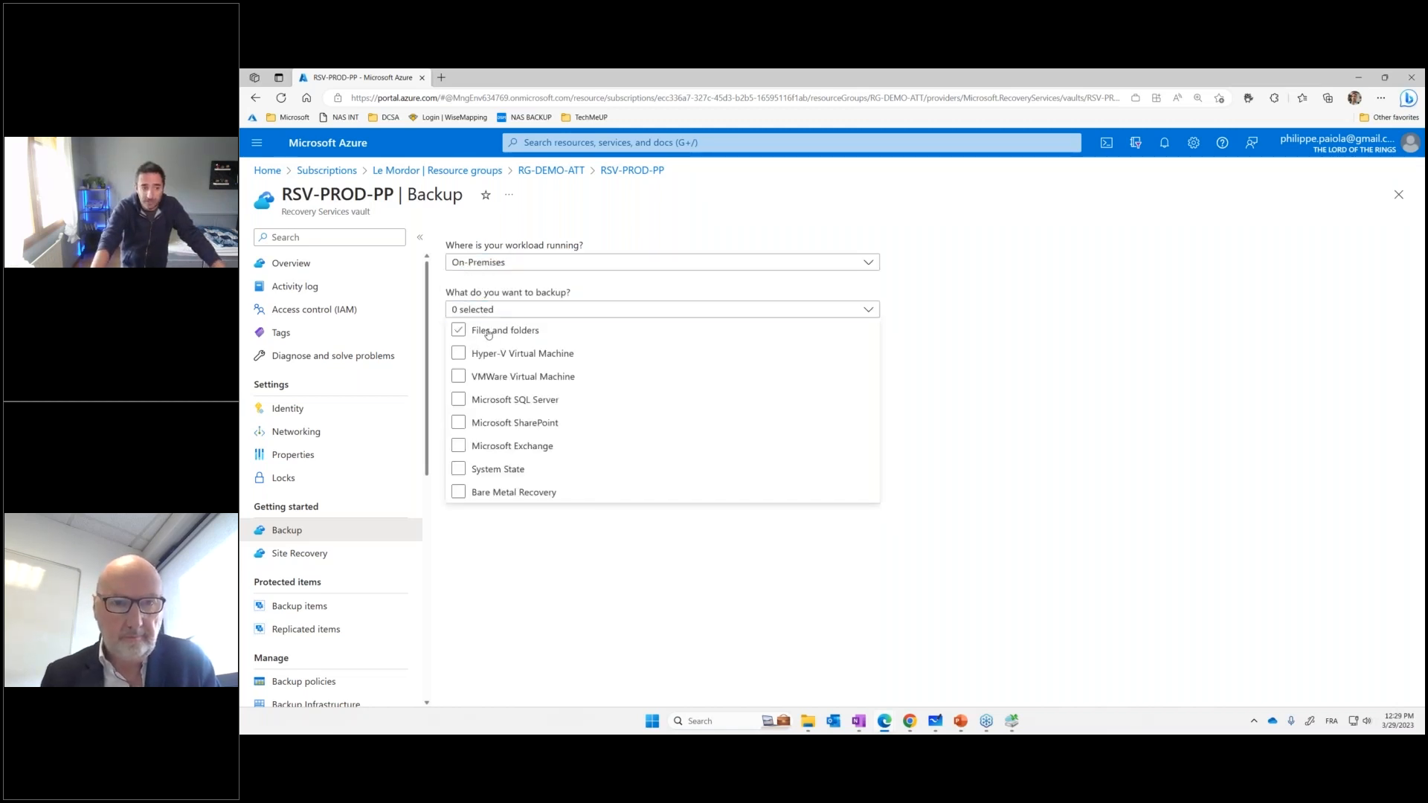
Select Files and folders as the item to back up, and mark the workload and backup choices with red boxes and an arrow
click(490, 336)
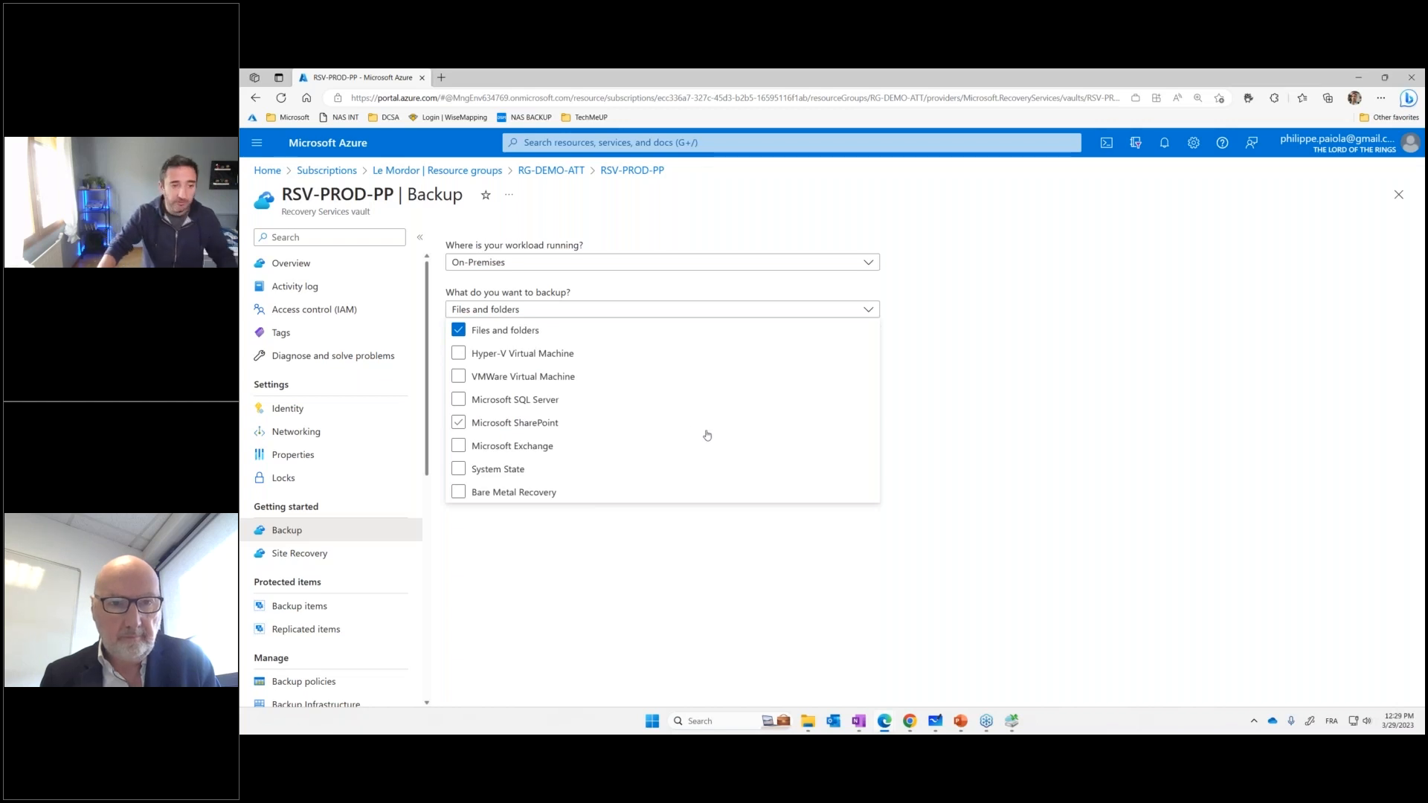
drag(432, 280, 620, 342)
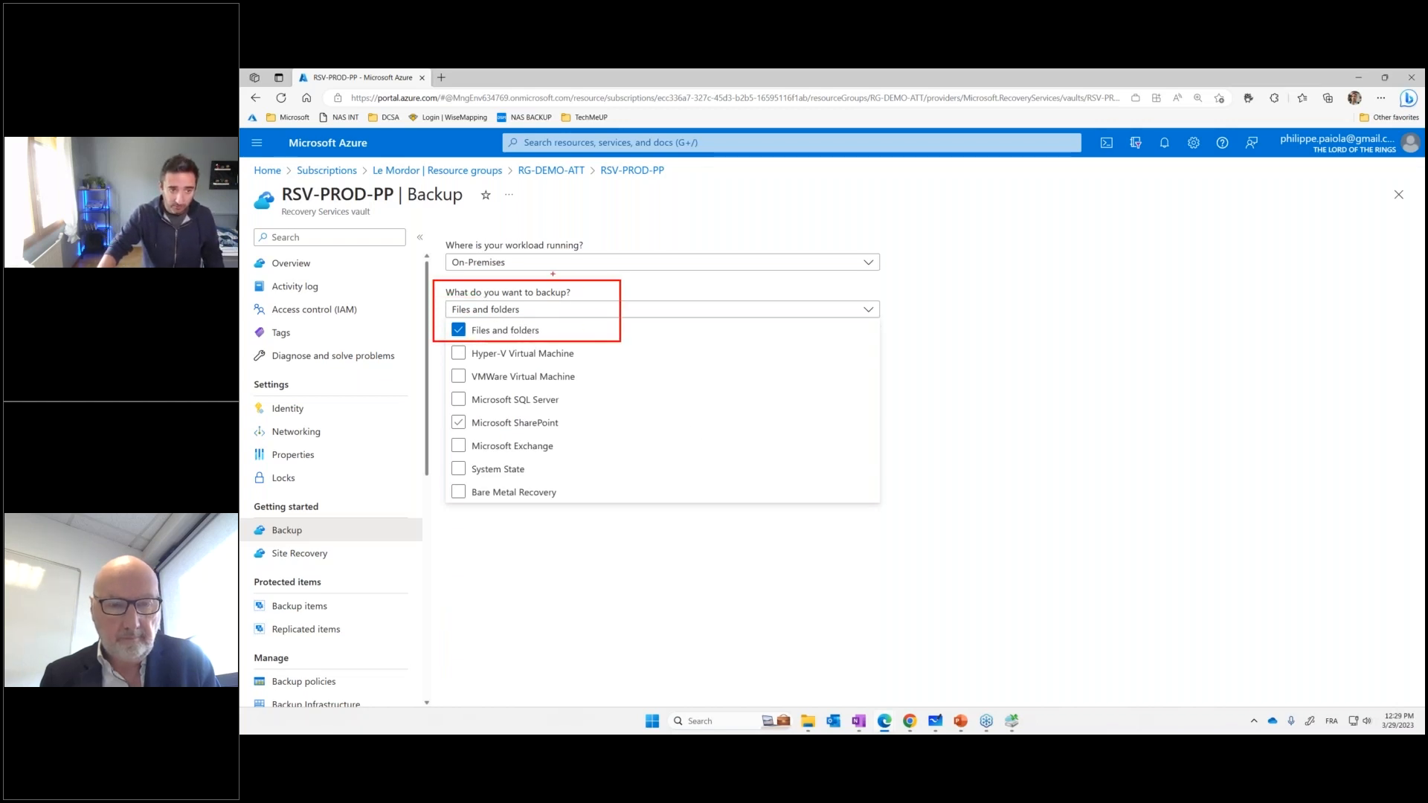
drag(427, 228, 625, 280)
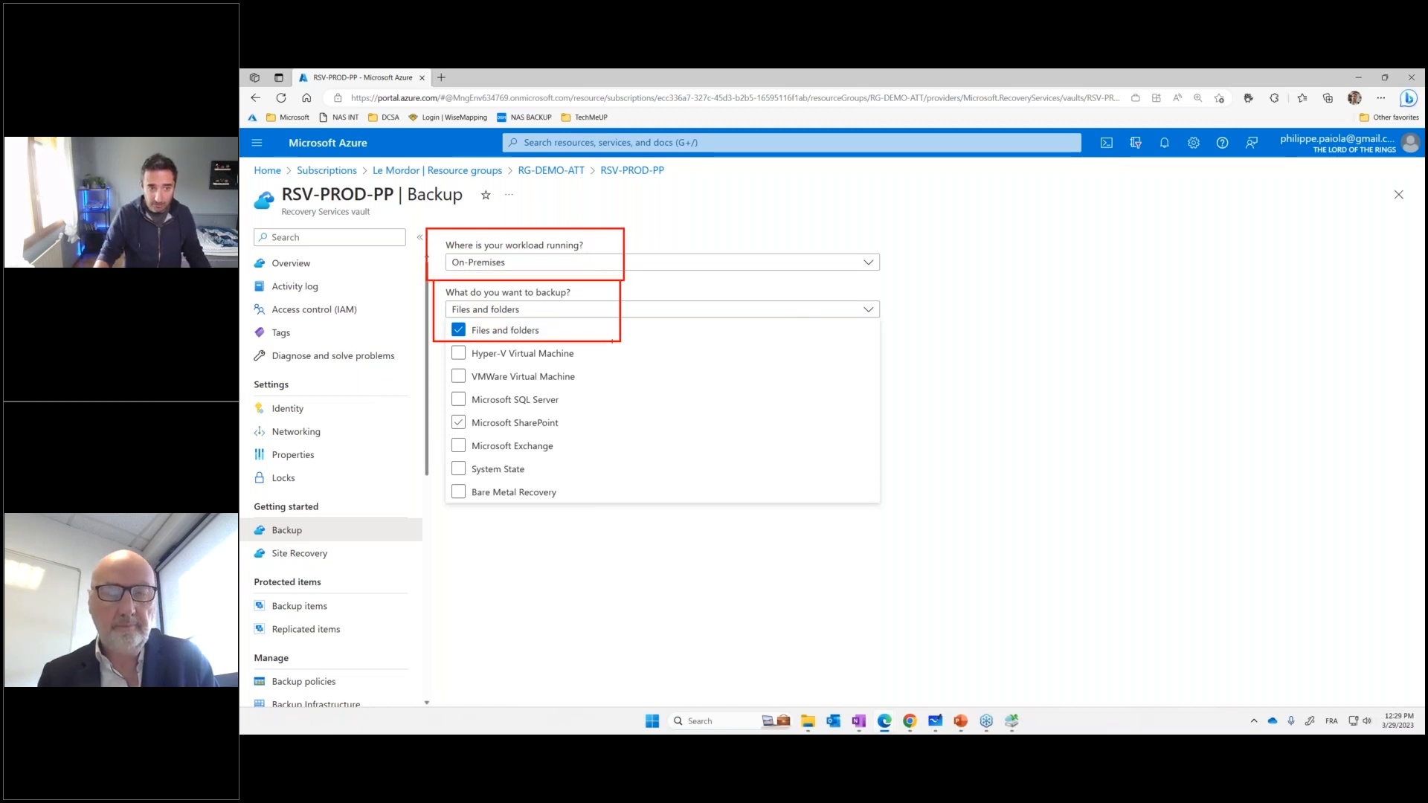
drag(612, 341, 676, 385)
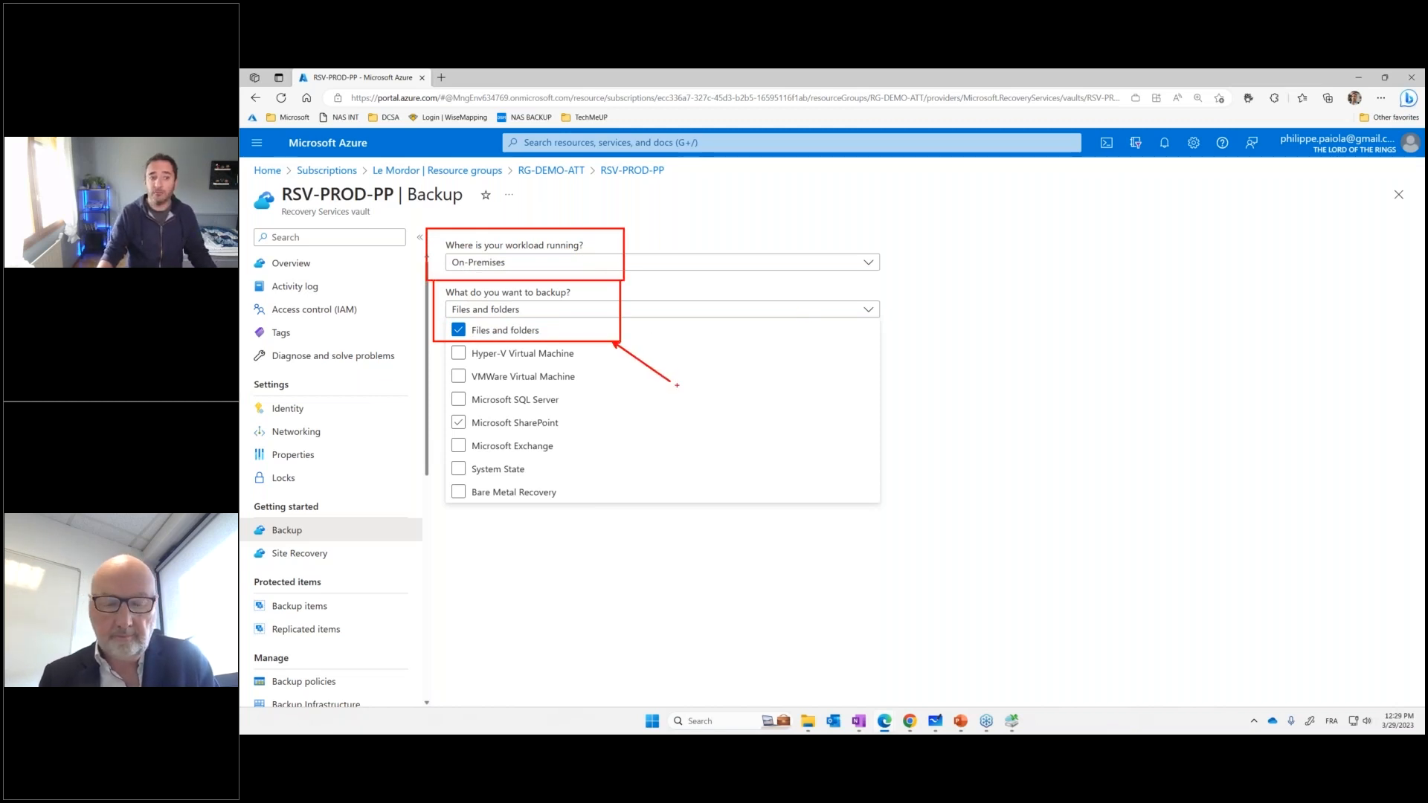
key(Escape)
Open Prepare infrastructure, download the agent for Windows Server or Windows Client, and point a red arrow at the downloaded installer
click(542, 383)
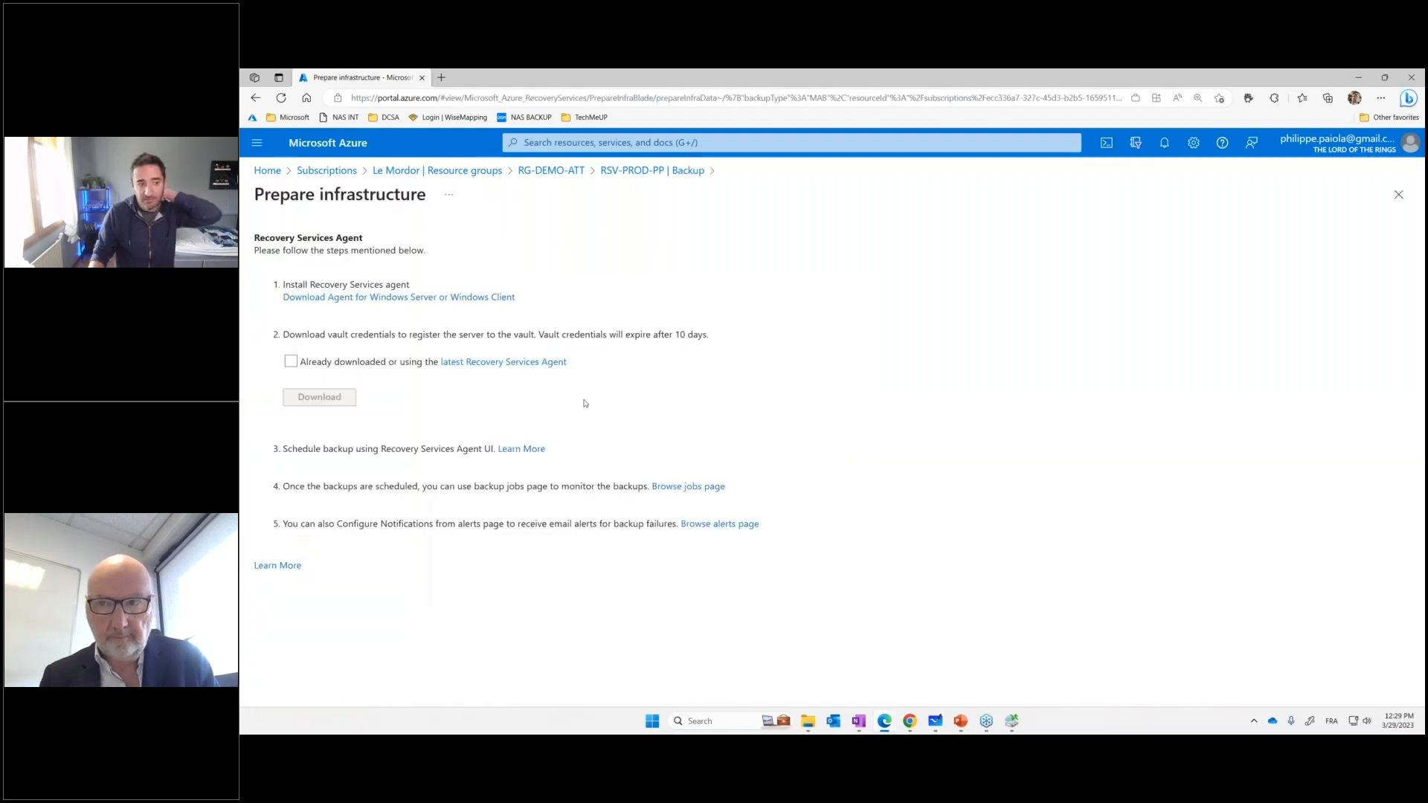
click(405, 298)
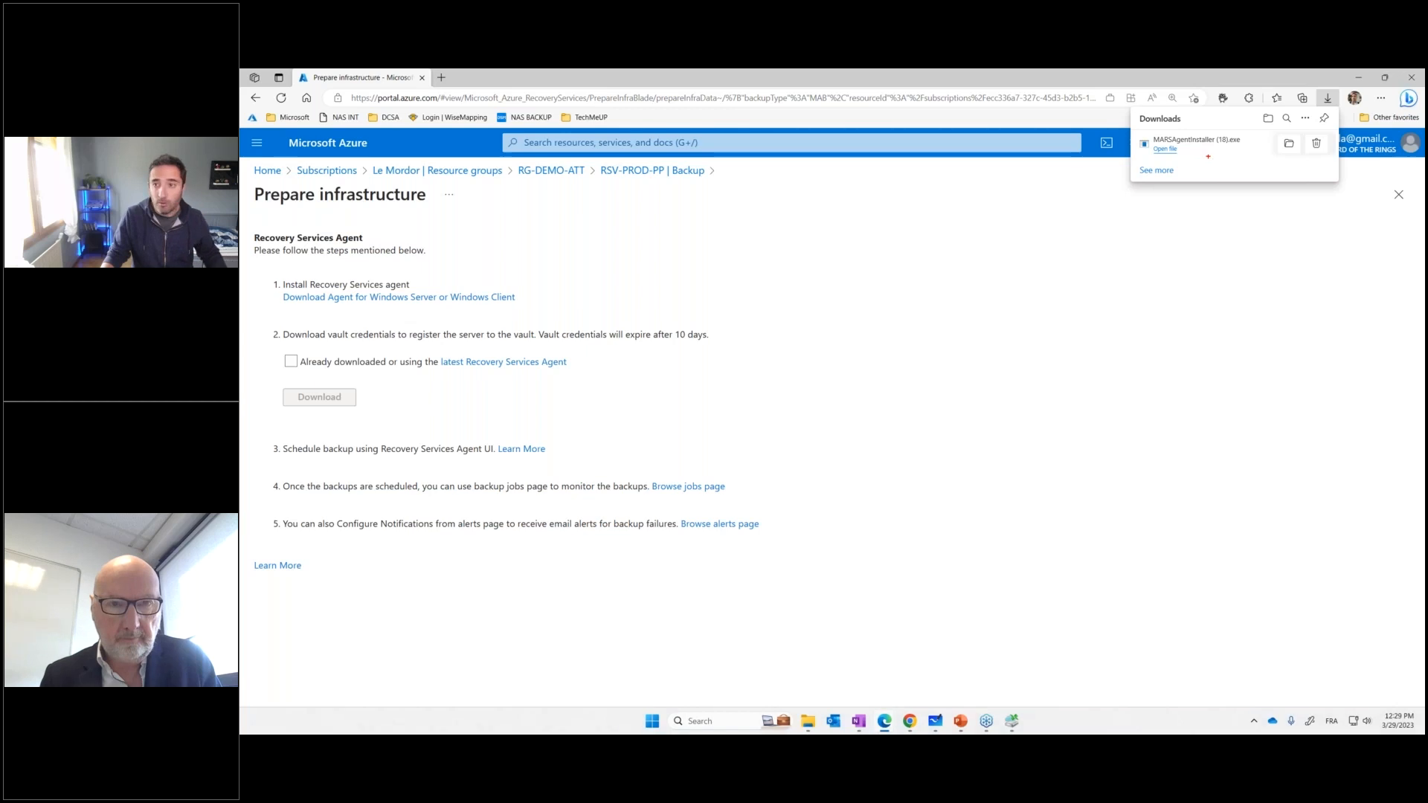
drag(1209, 156, 1231, 194)
key(Escape)
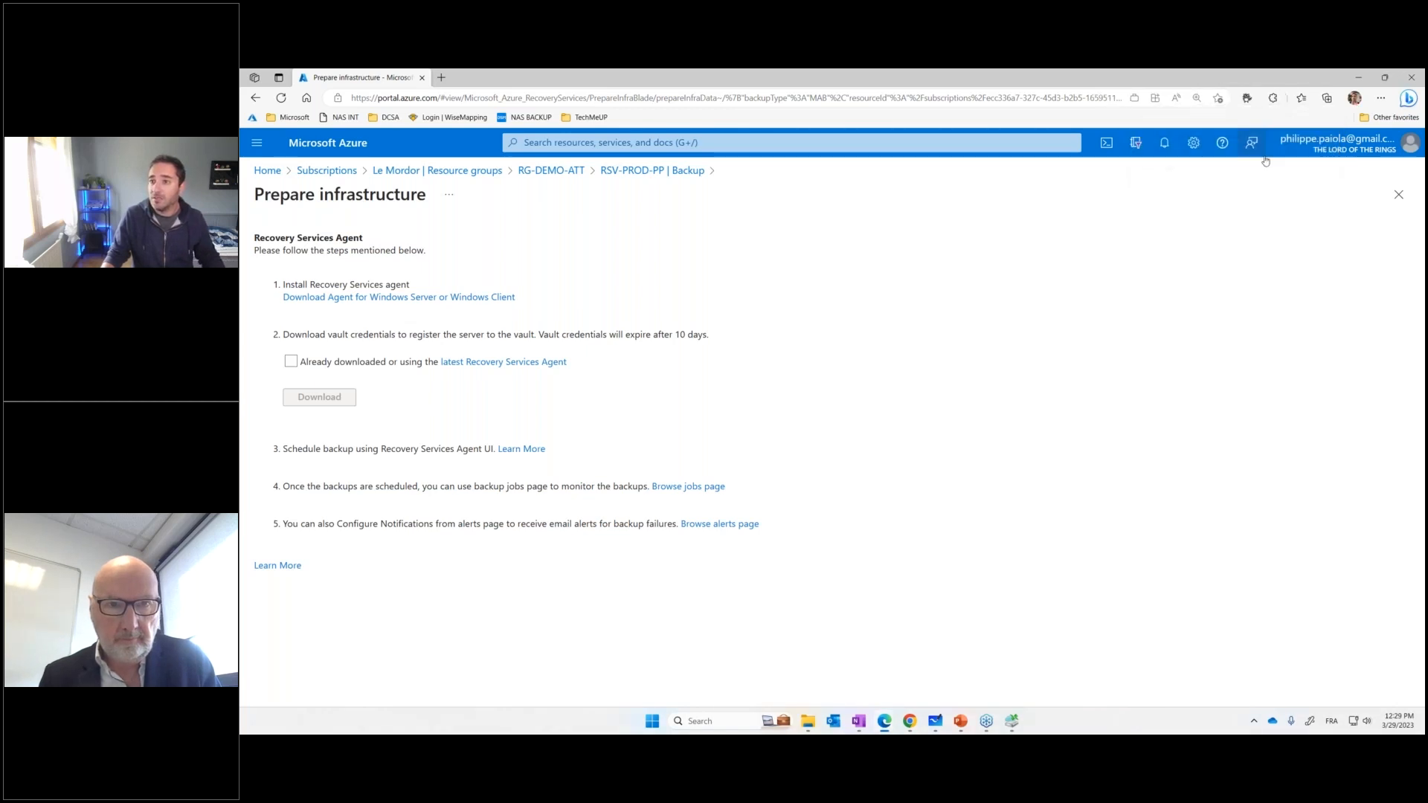
Enlarge the portal page to 150% and download the Windows agent installer a second time
click(1381, 98)
click(1354, 179)
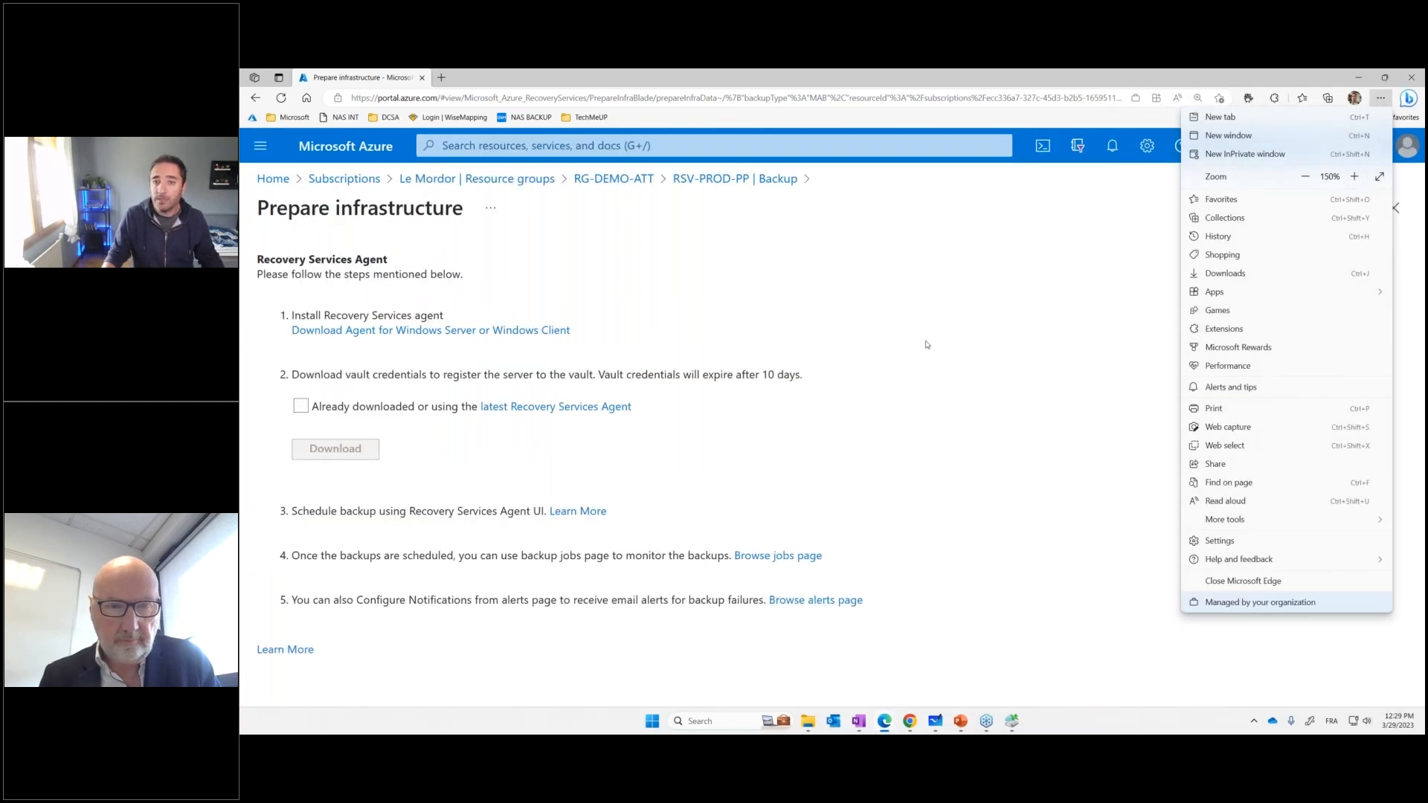
click(1222, 225)
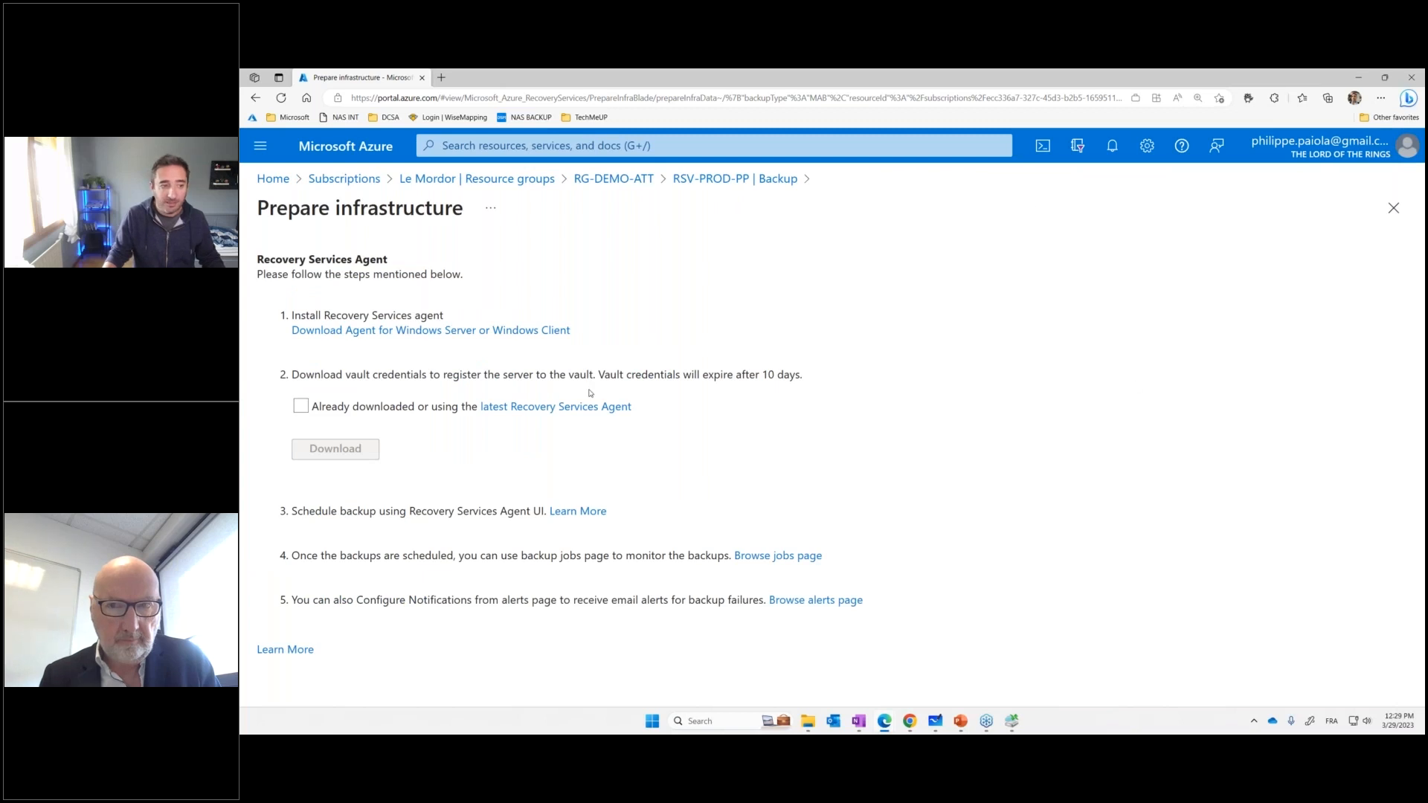
click(464, 335)
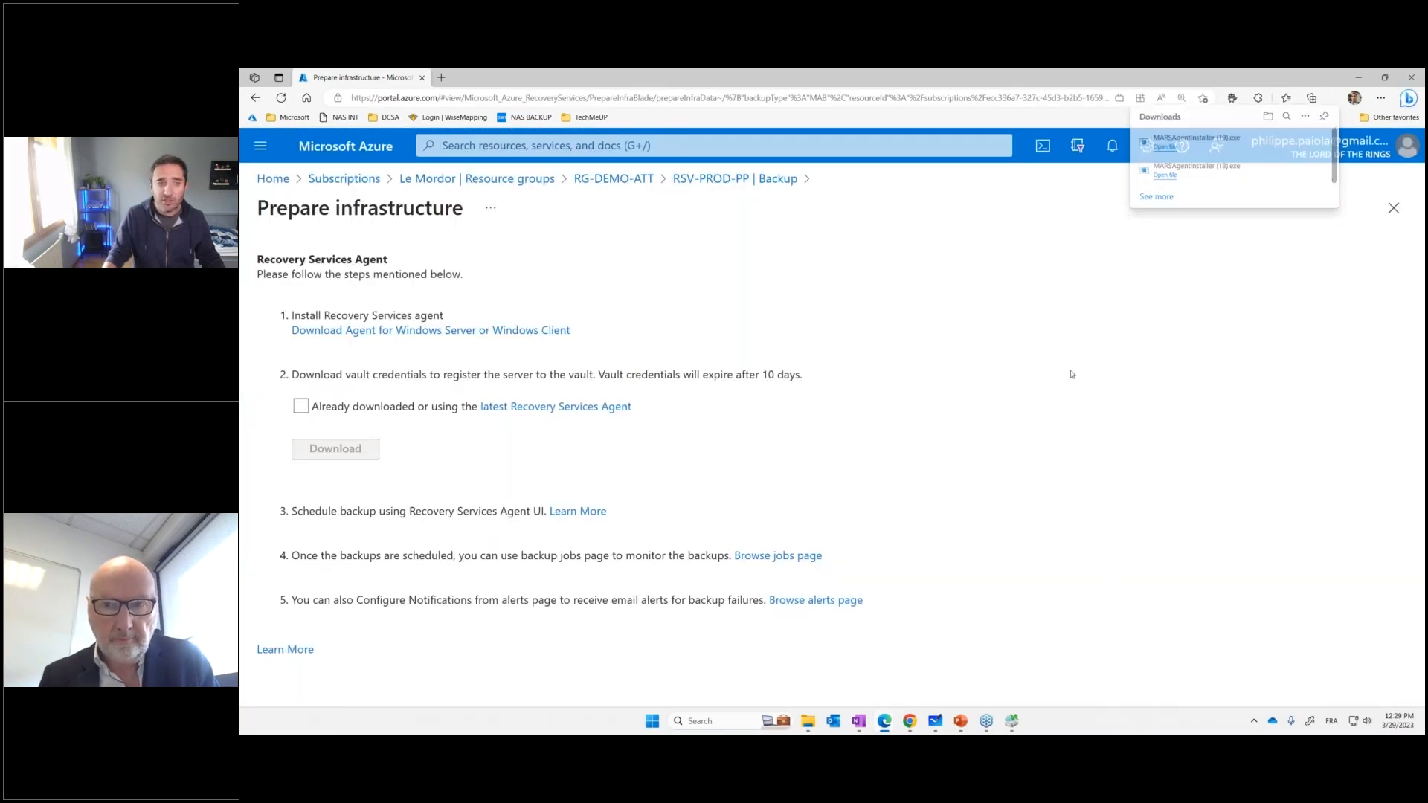
Confirm that the latest Recovery Services Agent is already downloaded, download the vault credentials file, and point a red arrow at it
click(306, 409)
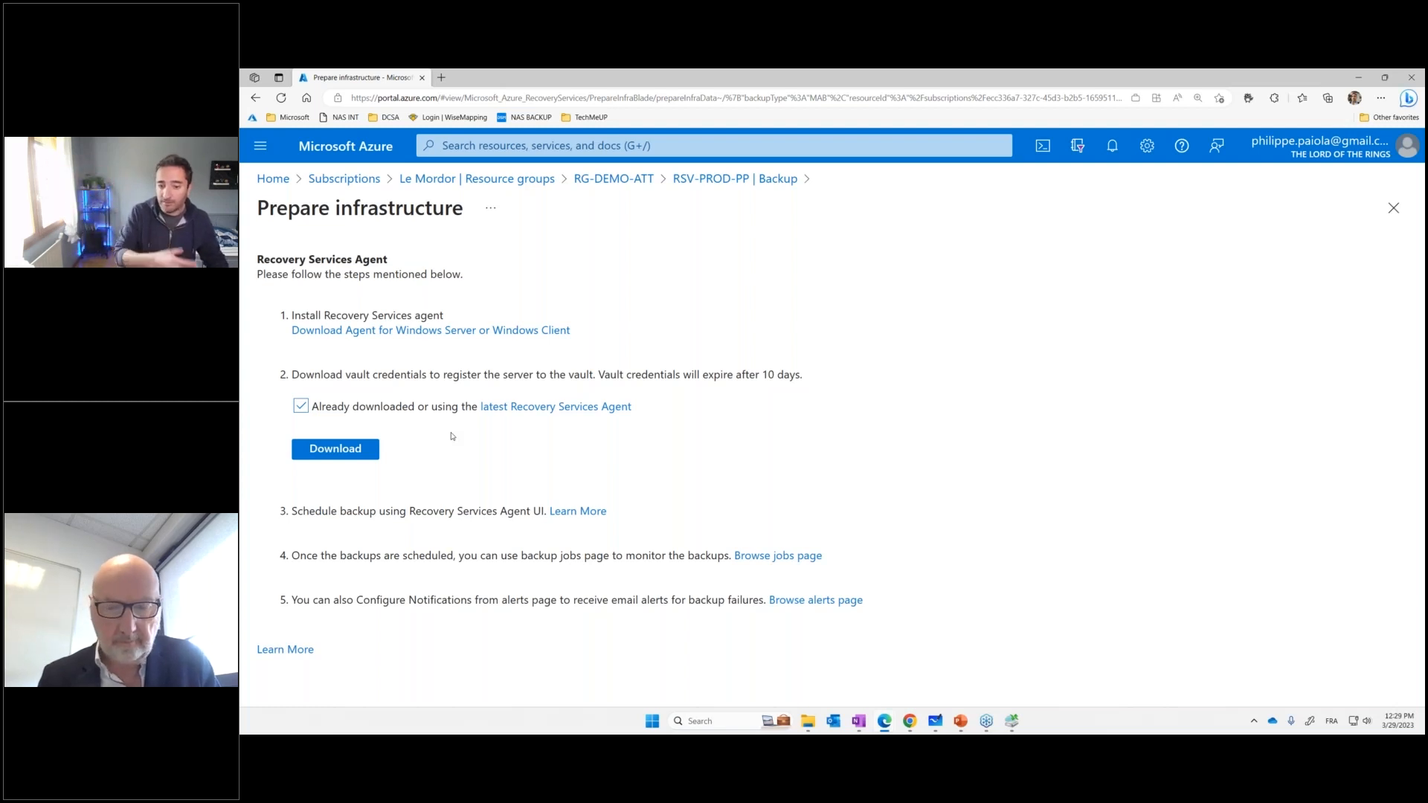
click(339, 450)
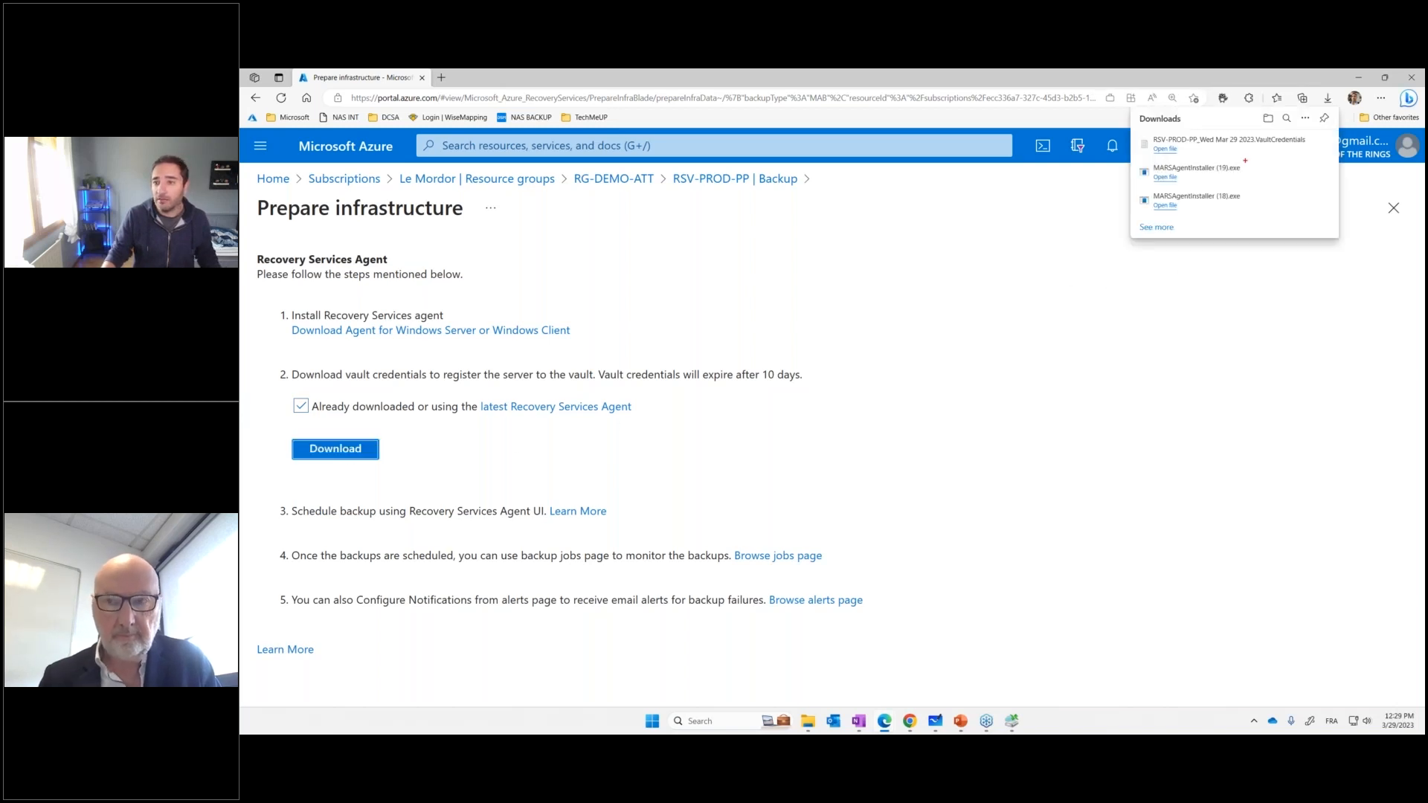
key(ctrl+2)
drag(1248, 158, 1297, 291)
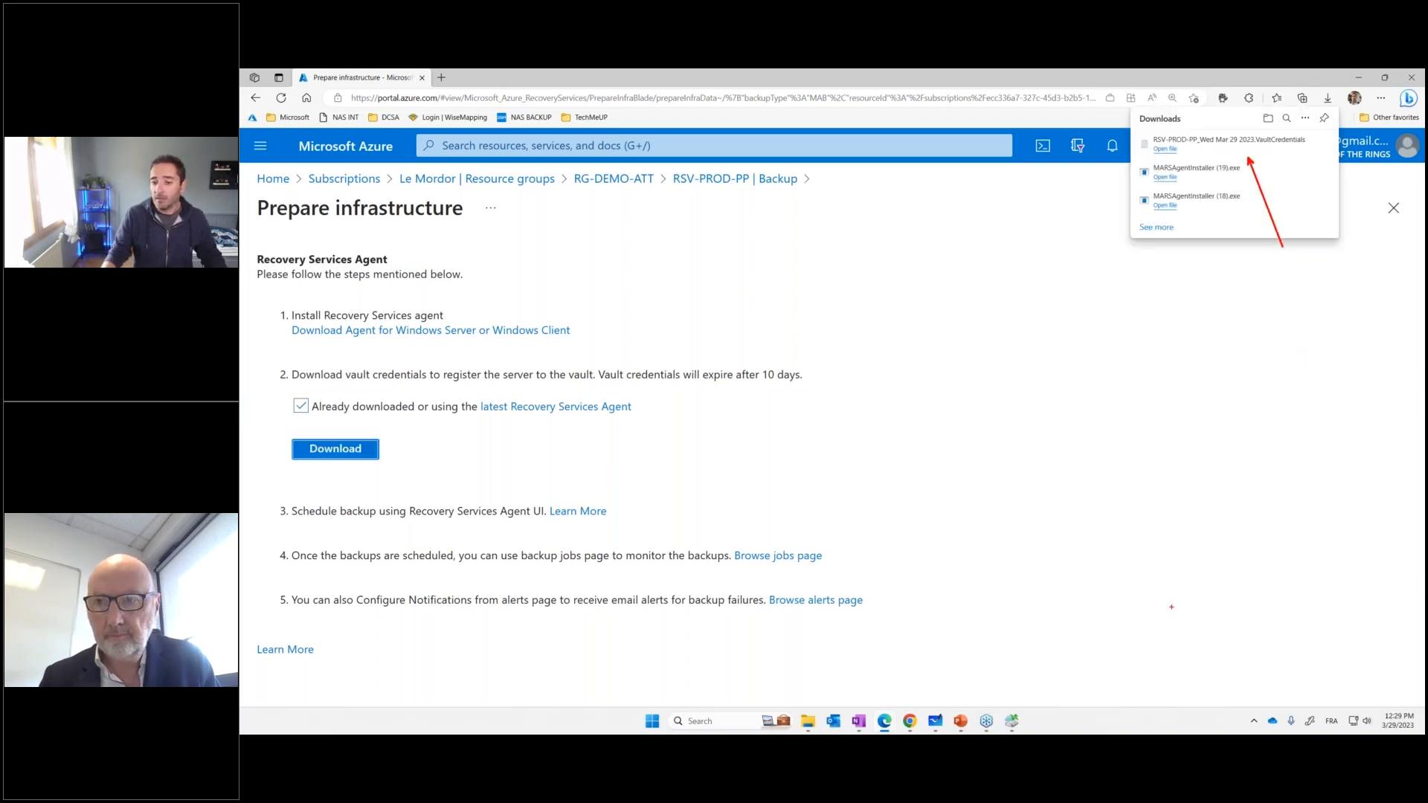
key(Escape)
In Microsoft Azure Backup, load the downloaded RSV-PROD-PP vault credentials file for registration, continue to Encryption Setting, and cancel the wizard
click(1012, 720)
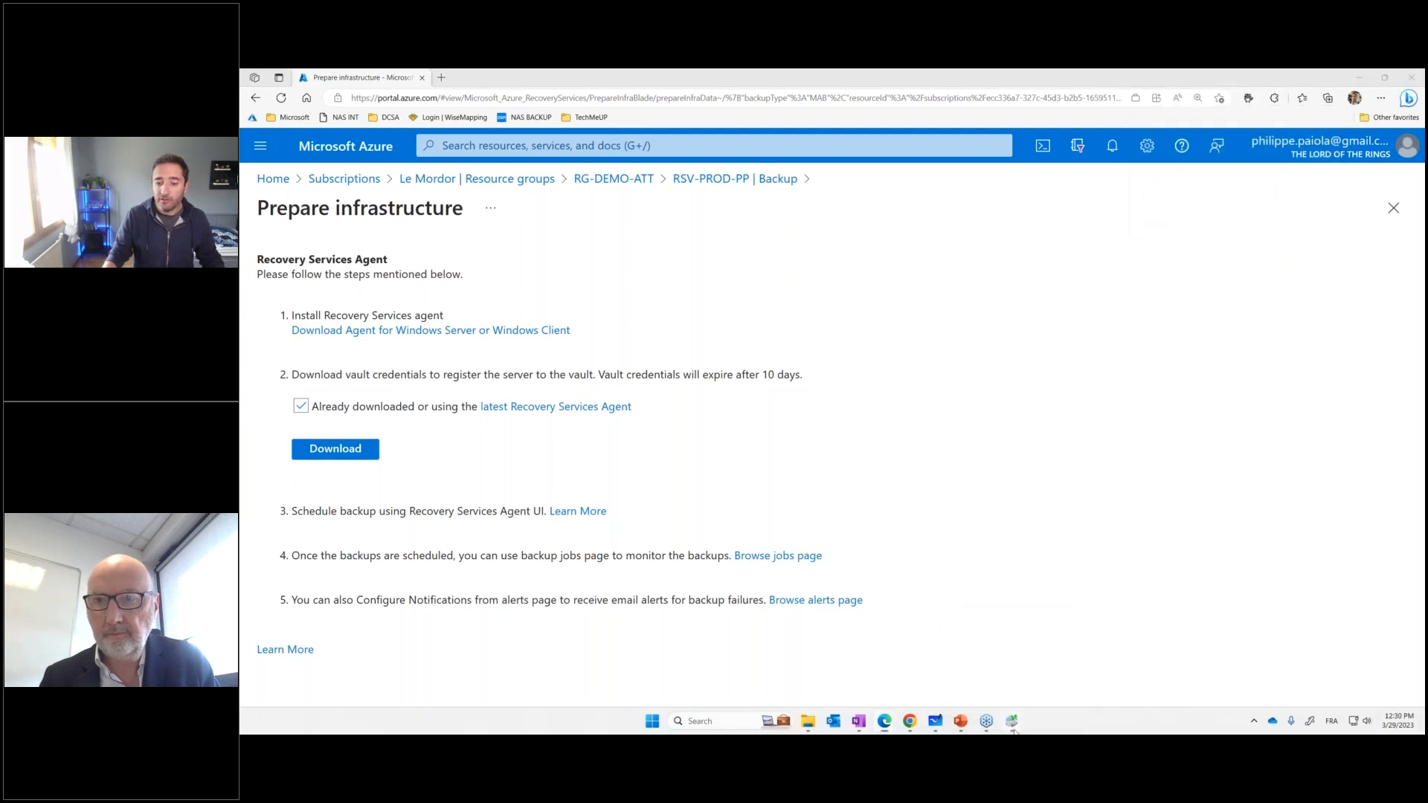
click(1025, 321)
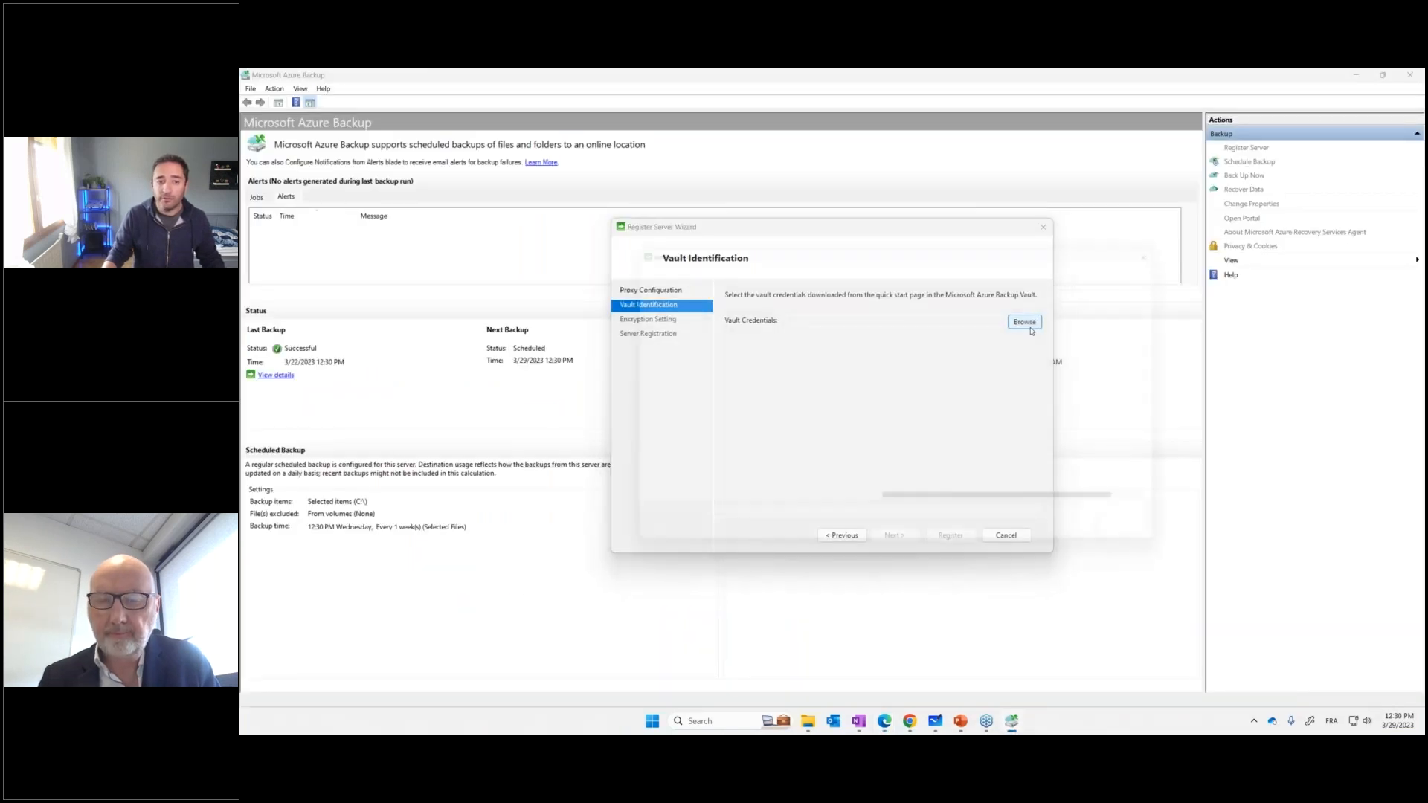
scroll(863, 335, up, 5)
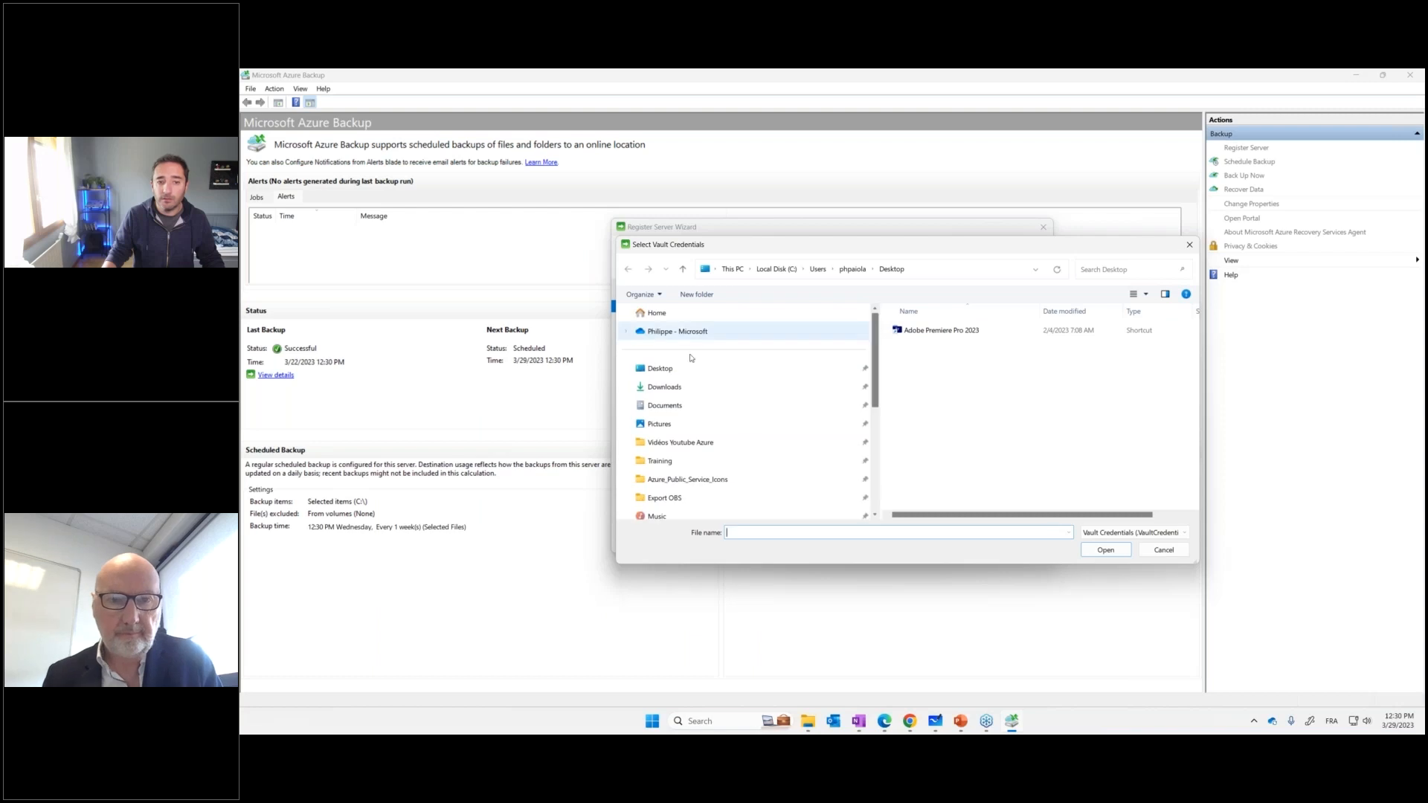
click(848, 387)
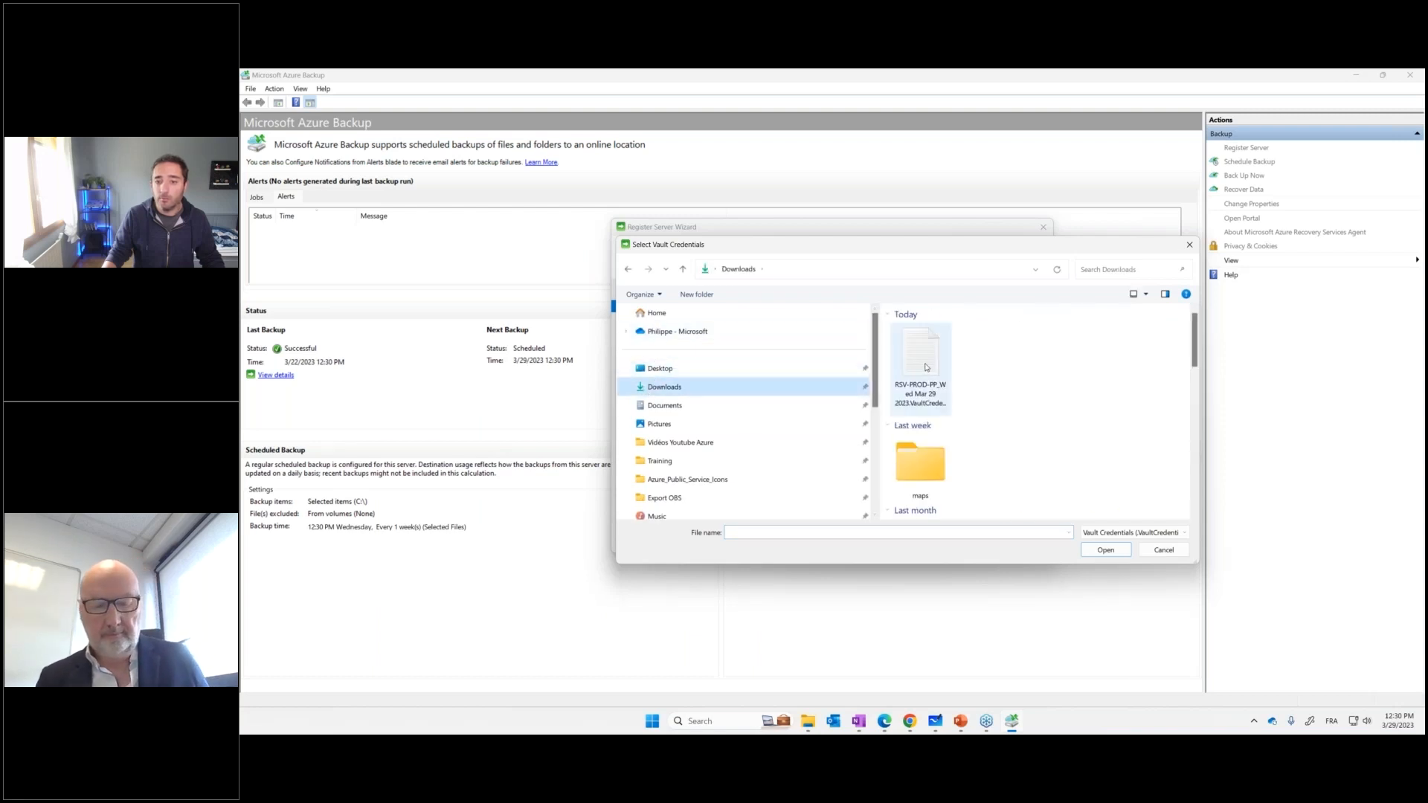
double_click(920, 353)
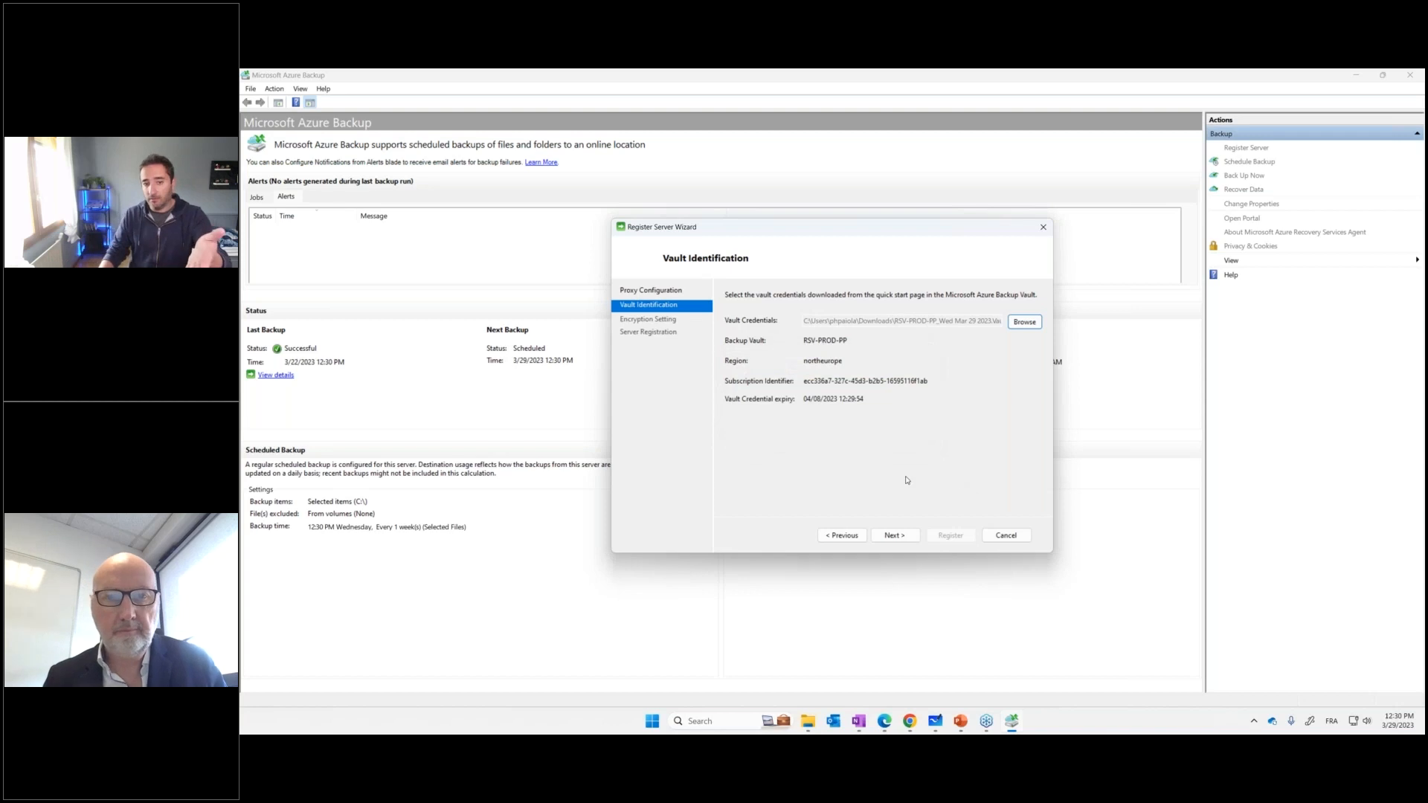
click(894, 535)
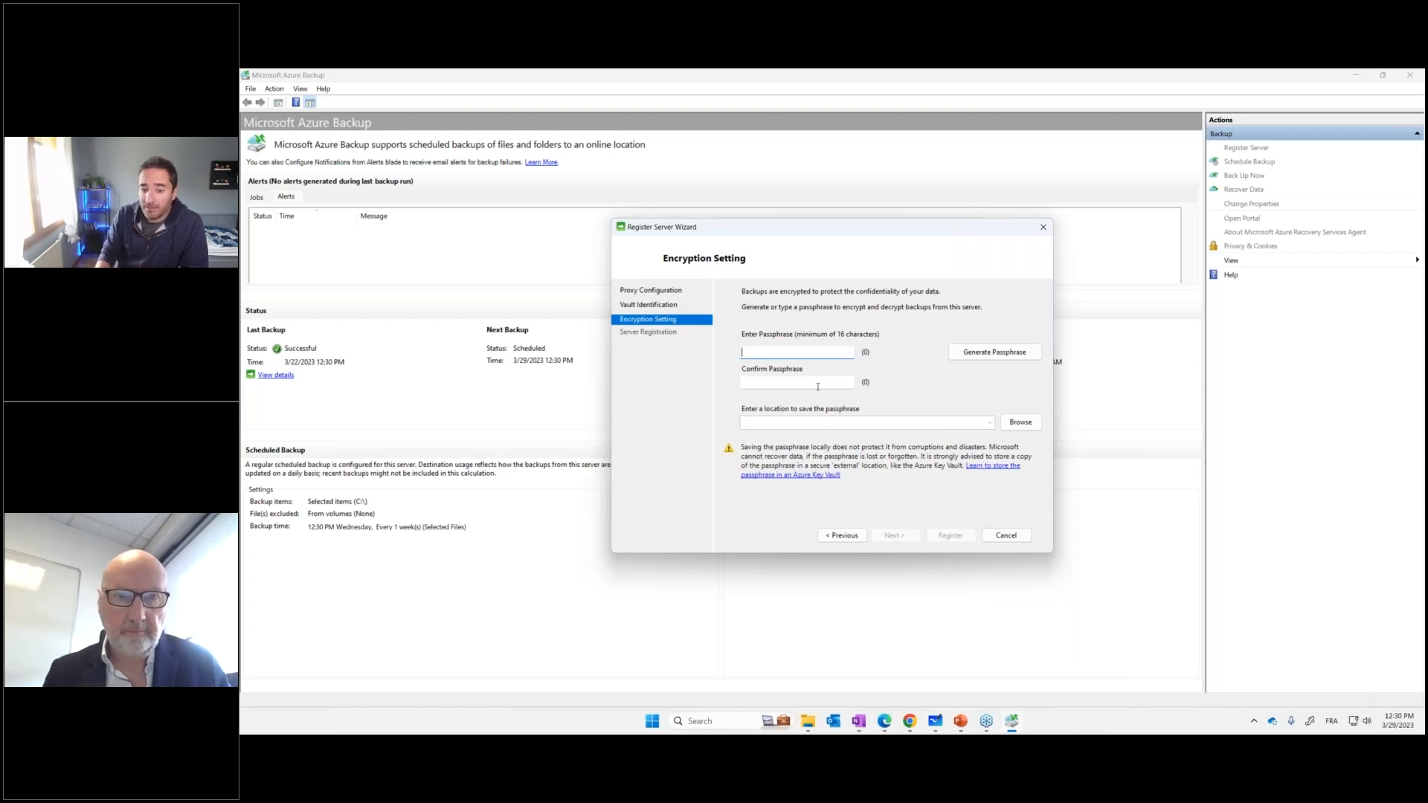
click(1005, 535)
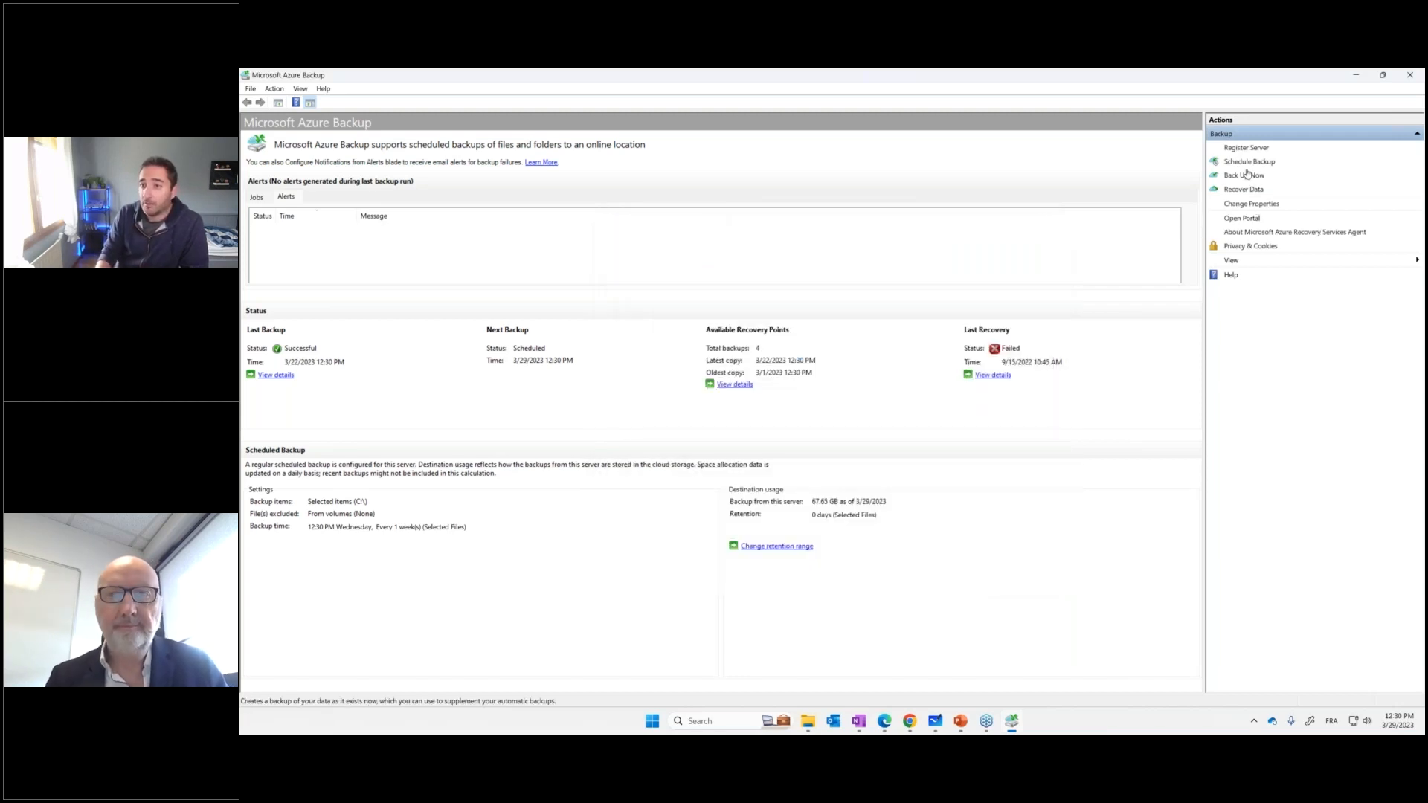
Try to open the Schedule Backup Wizard
click(1247, 174)
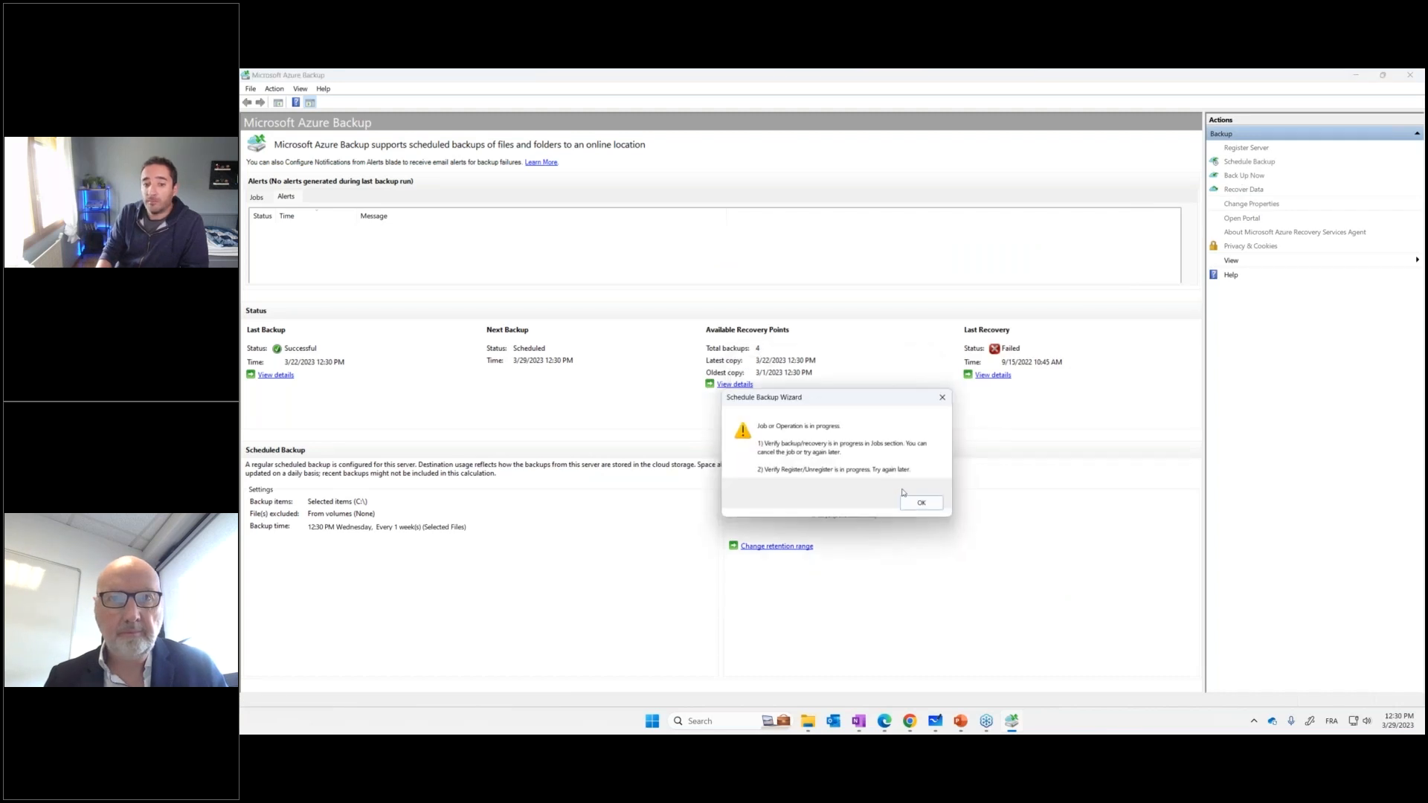
click(920, 502)
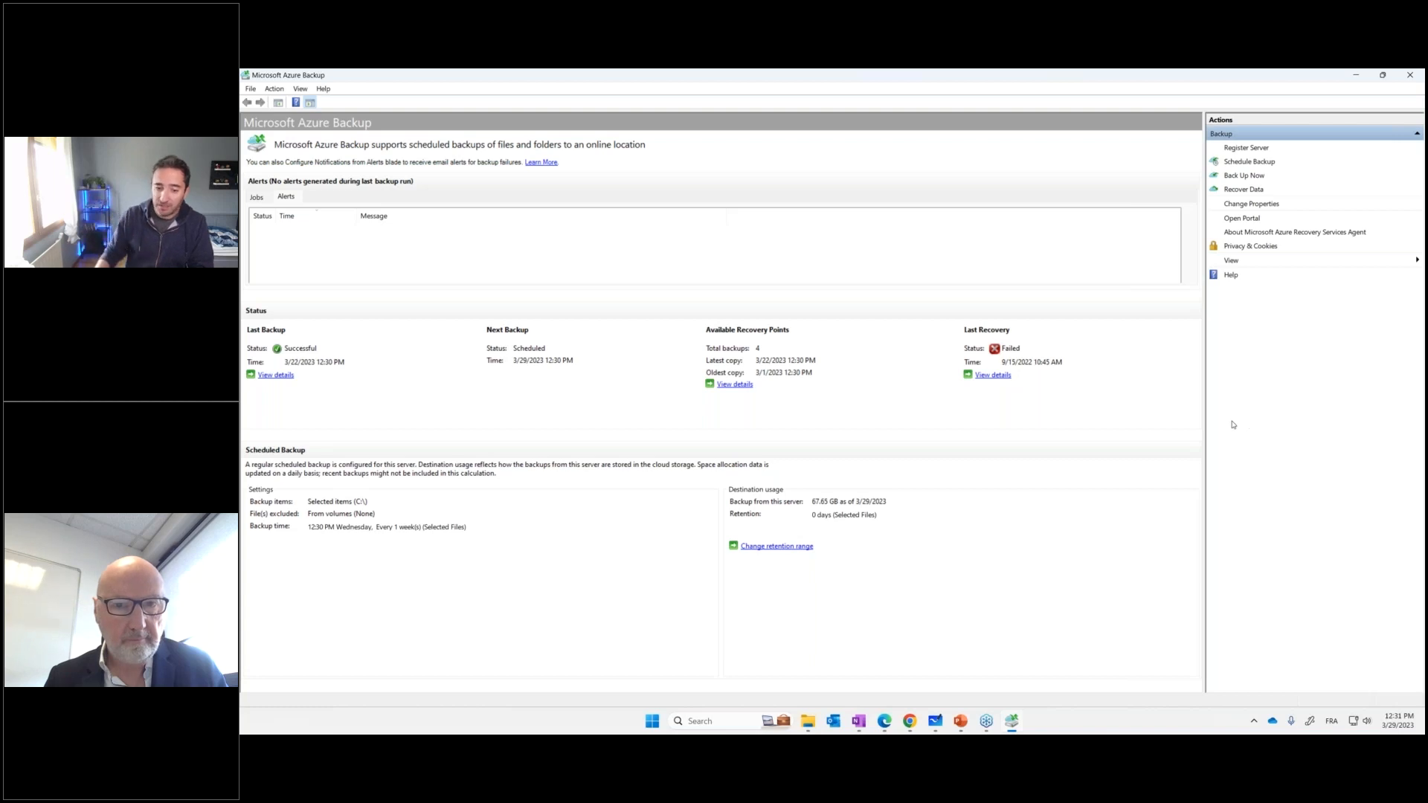
Switch to the Azure portal in Edge and open Access control (IAM) for the RSV-PROD-PP vault in RG-DEMO-ATT
click(883, 722)
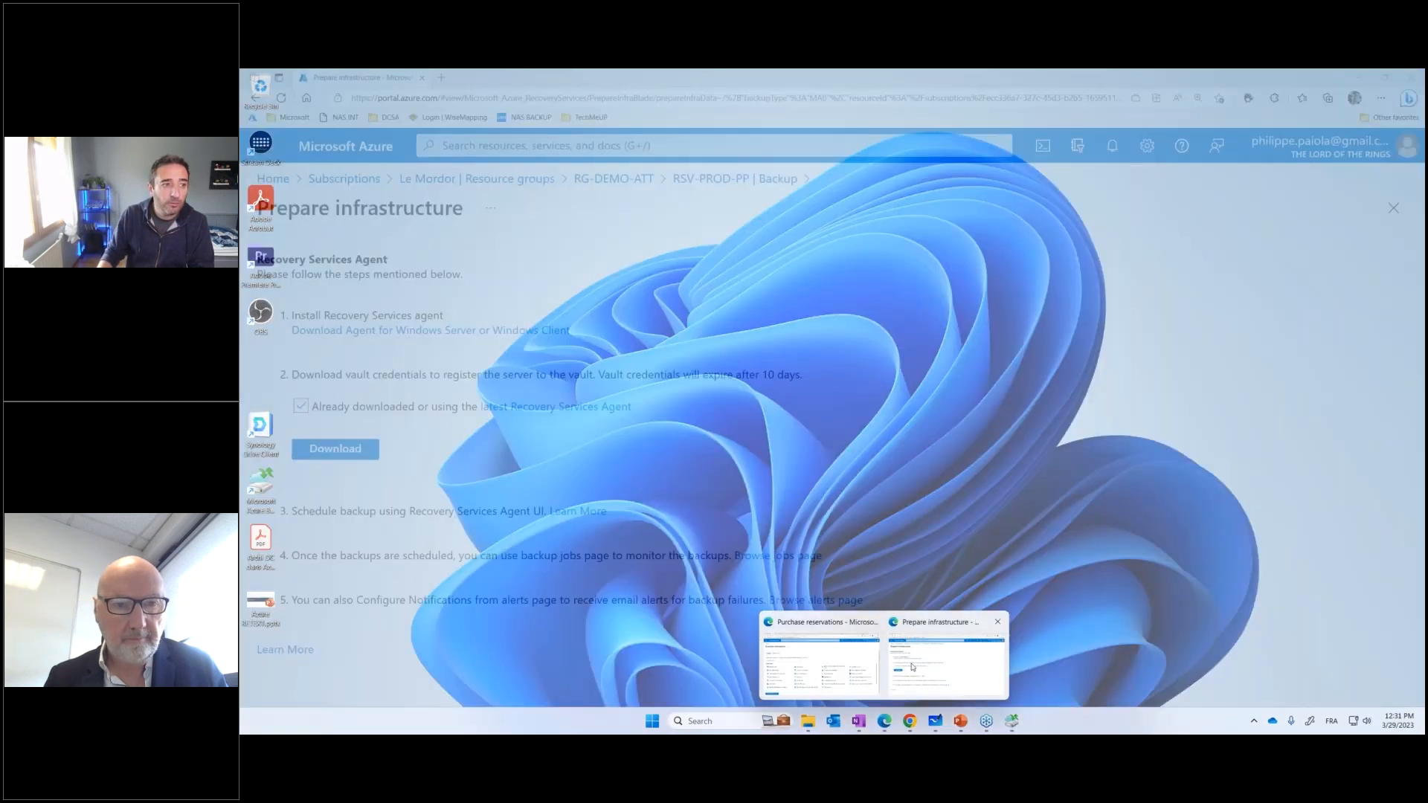
click(912, 667)
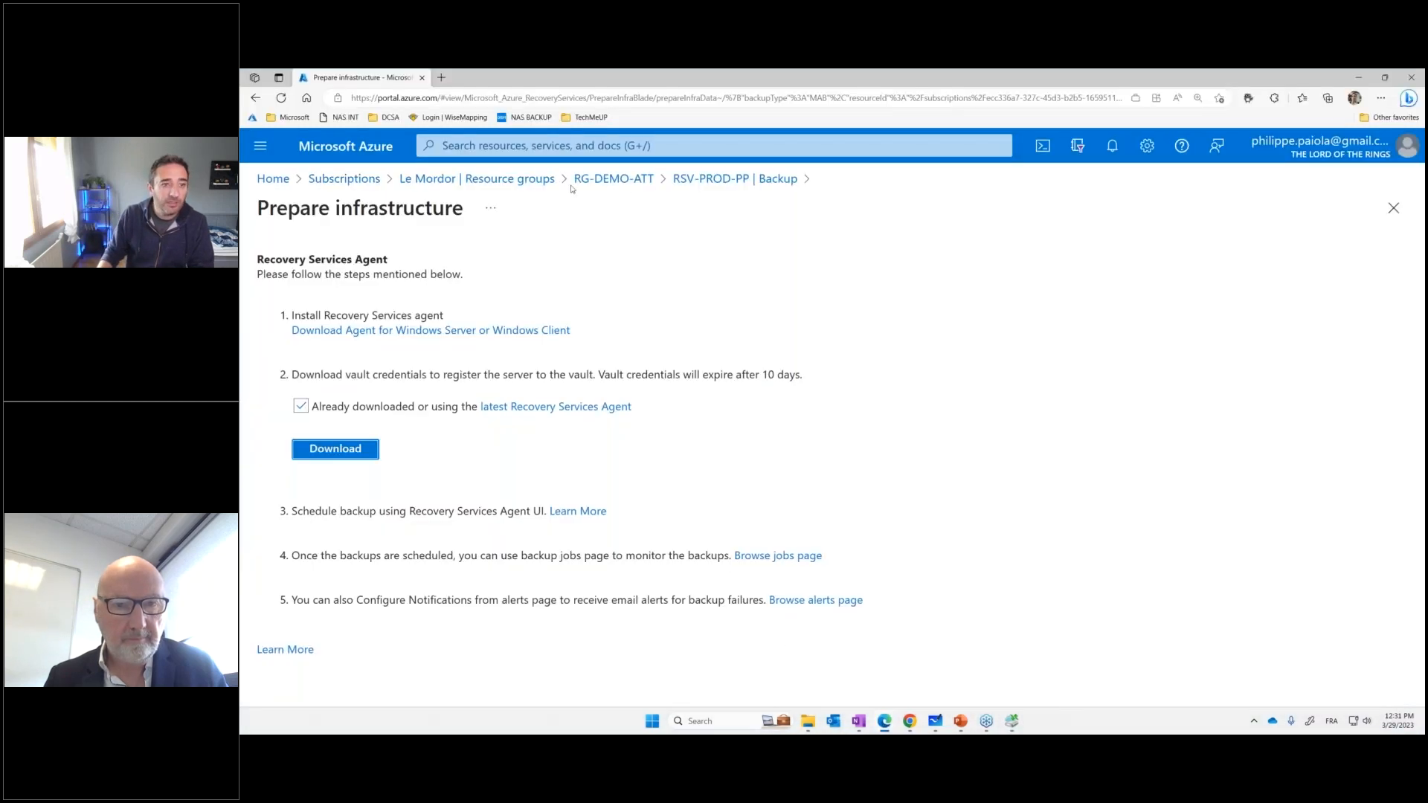
click(613, 178)
click(574, 536)
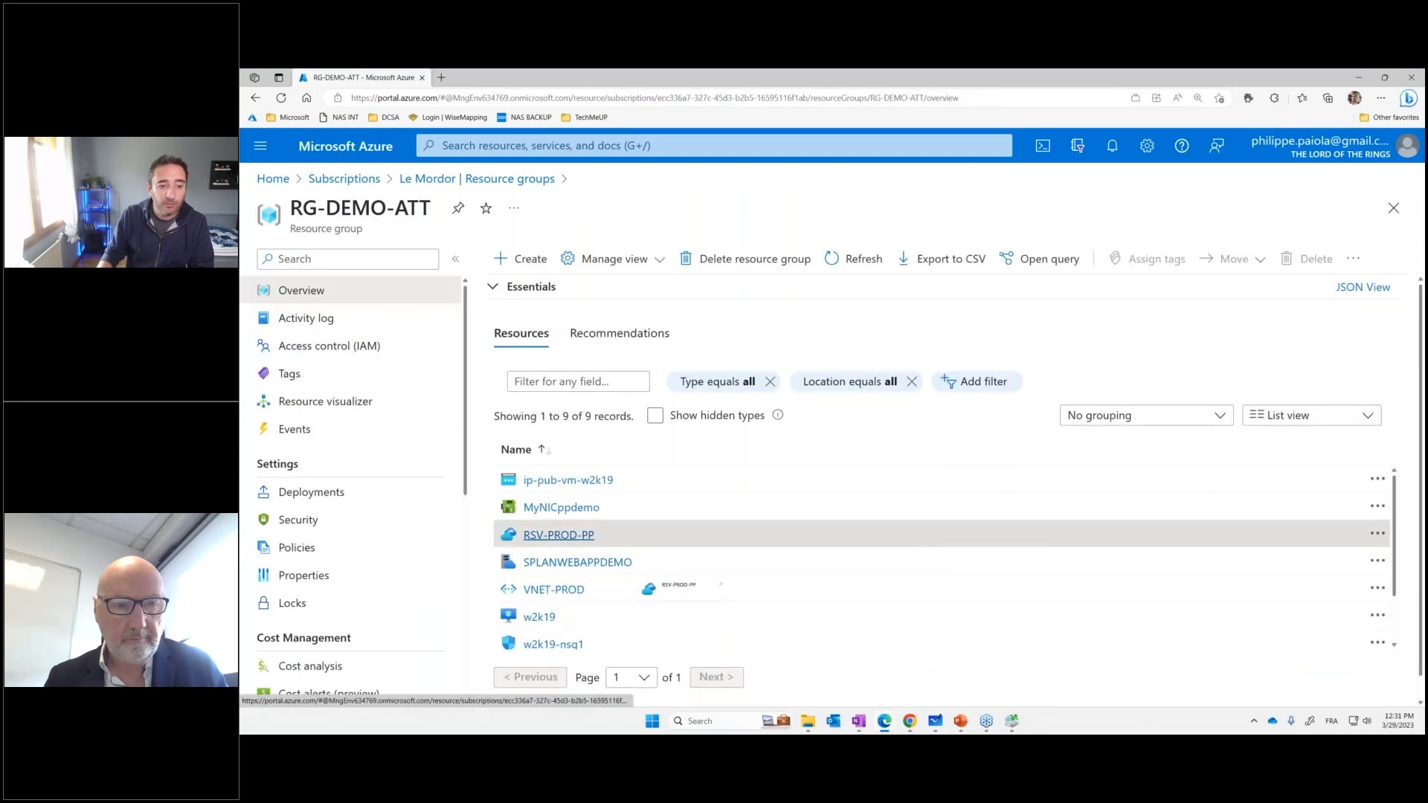
click(348, 349)
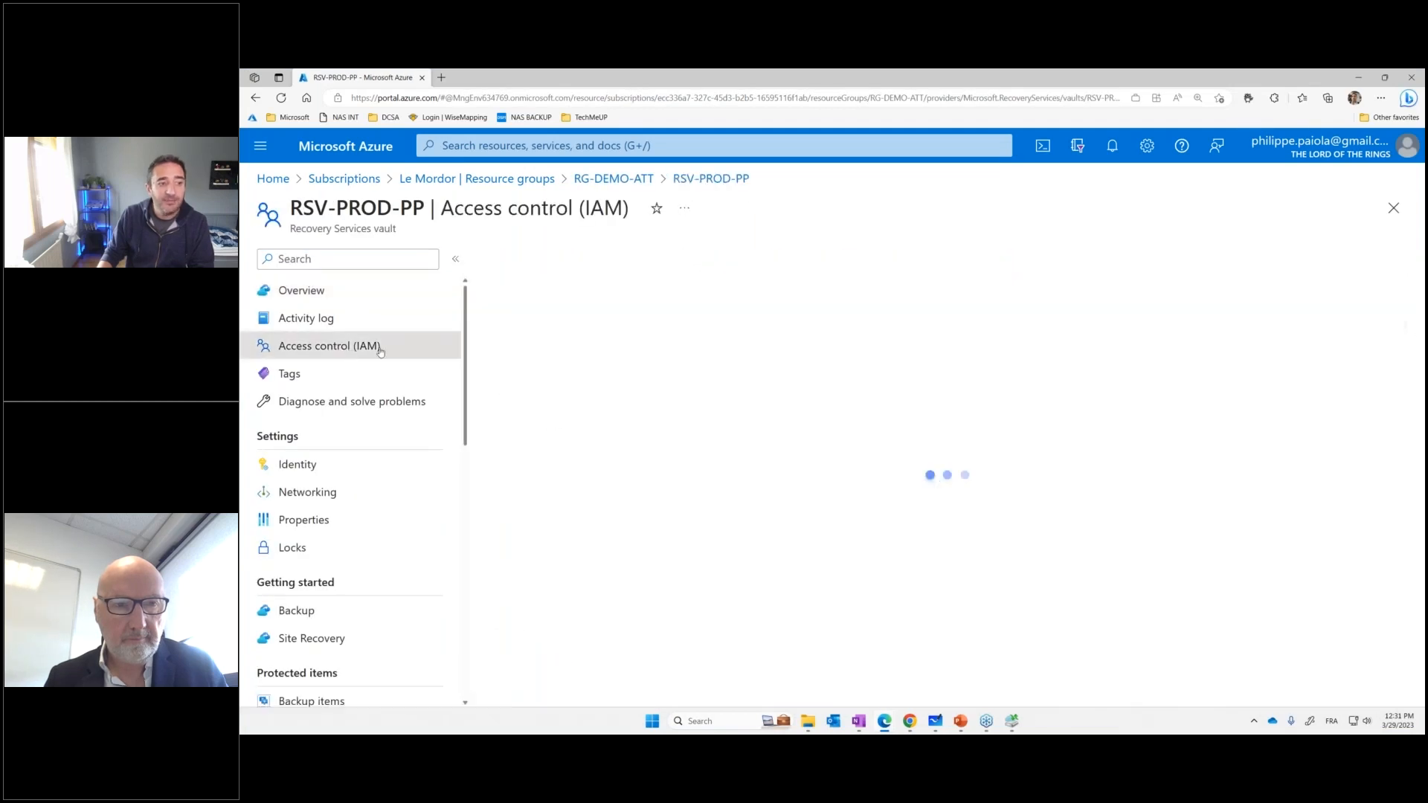
Review the built-in roles offered for a new role assignment on the vault, and leave without assigning one
click(524, 261)
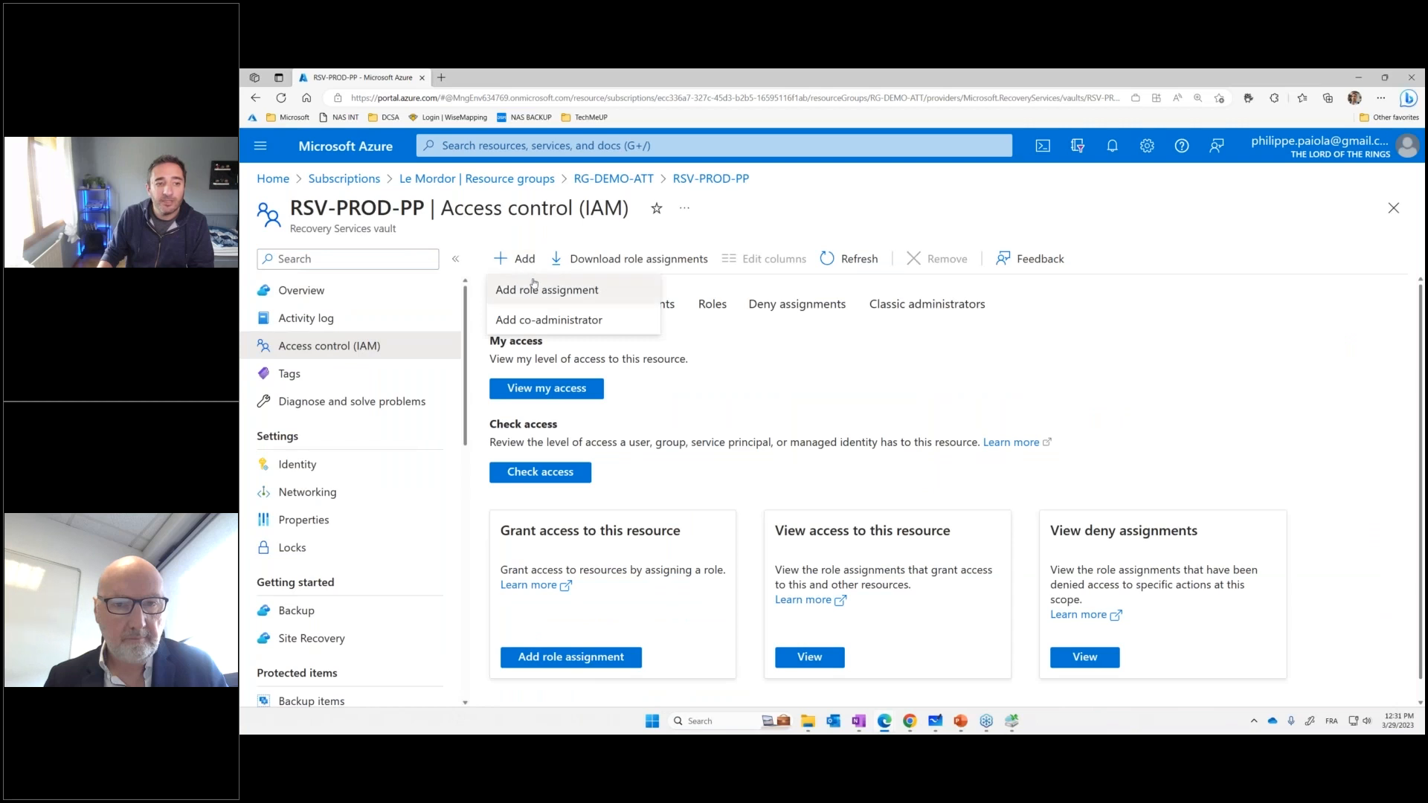
click(536, 292)
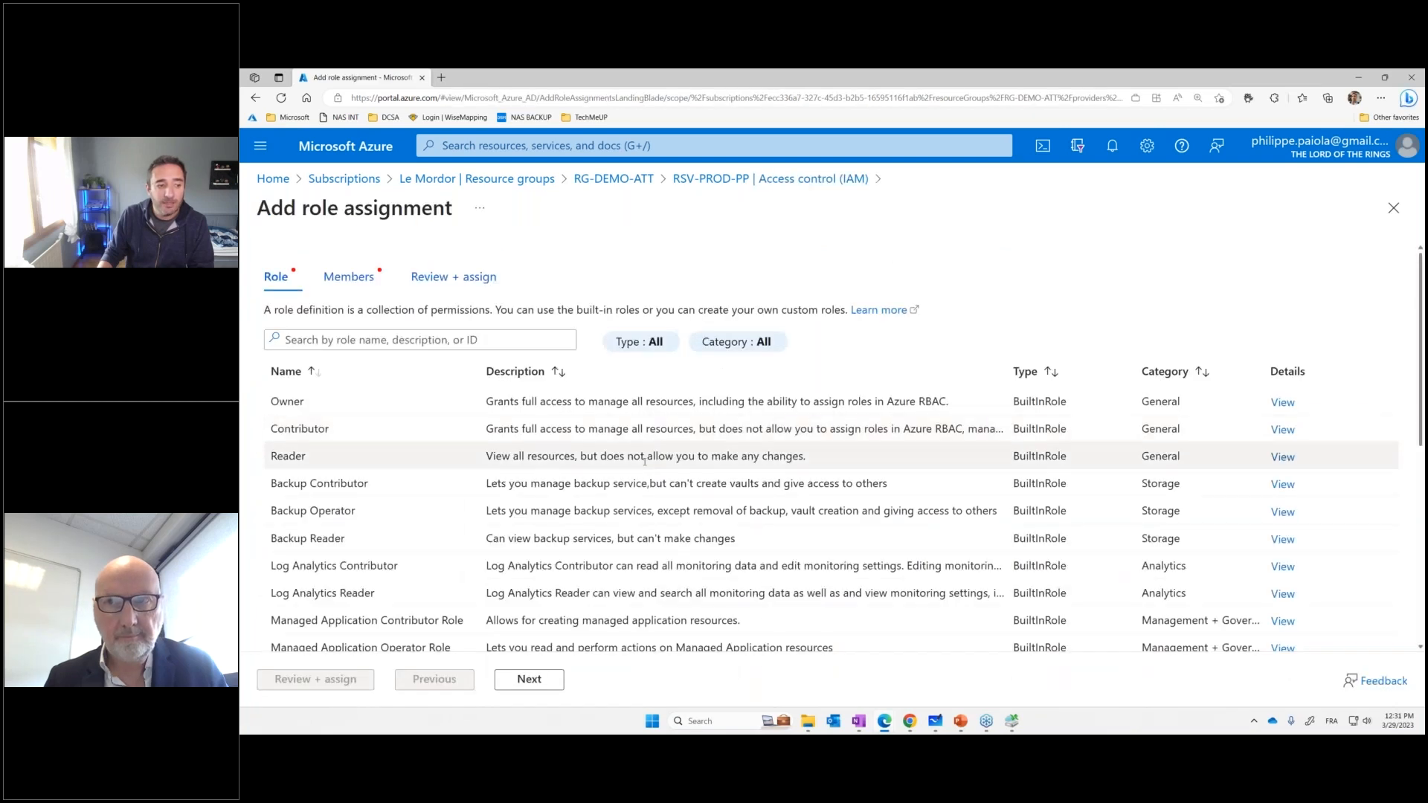
scroll(720, 422, down, 1)
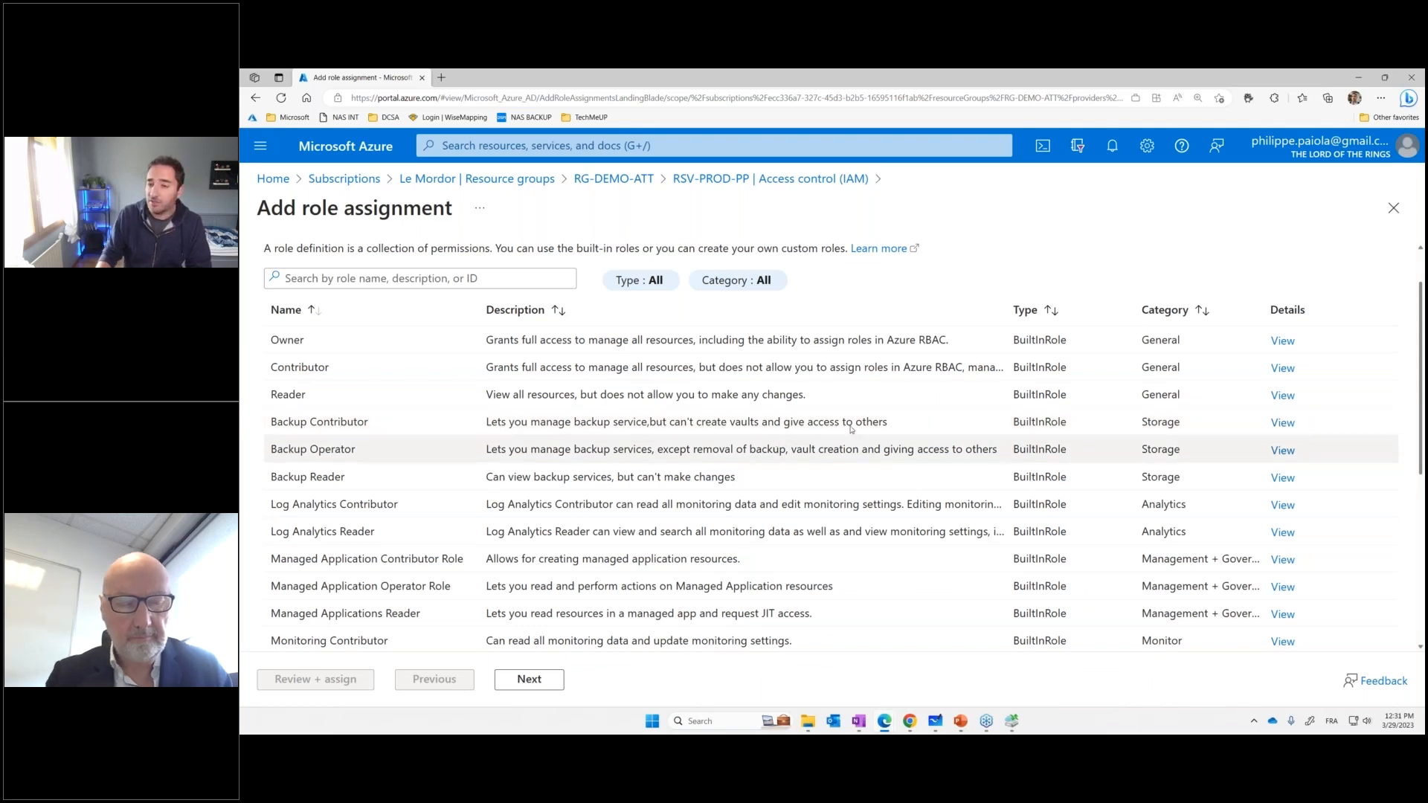
click(1395, 213)
click(1381, 98)
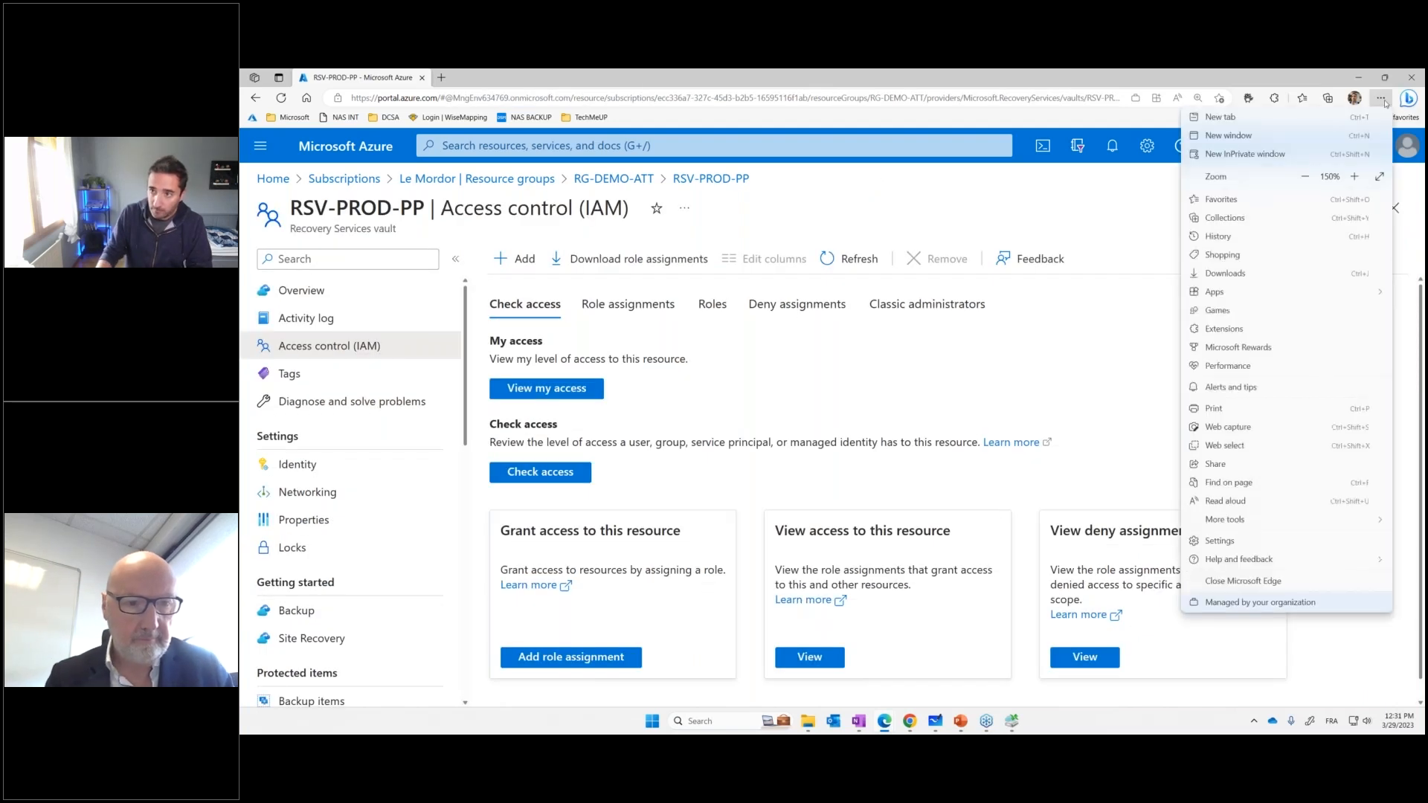
click(1305, 176)
click(897, 383)
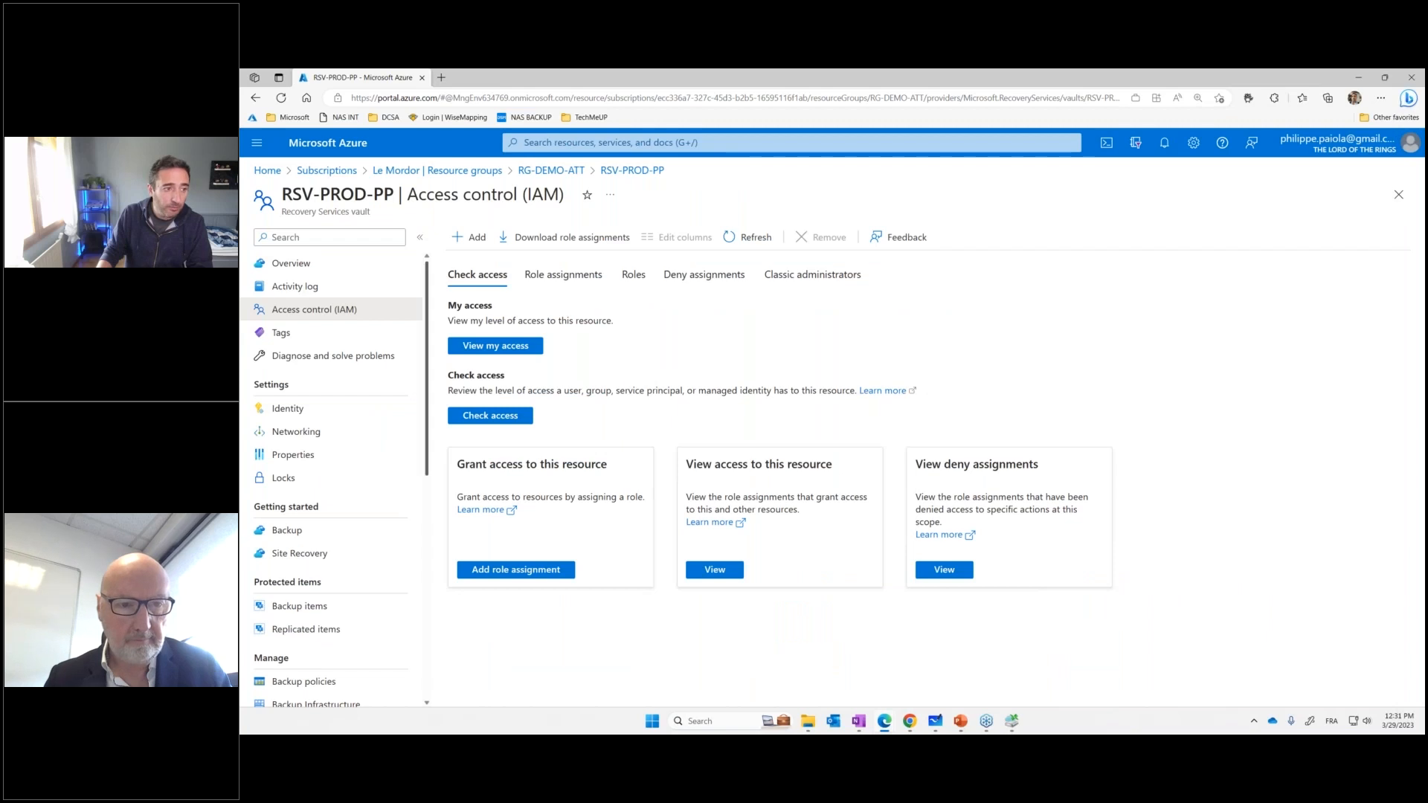
Switch to Microsoft Azure Backup and try to open the Recover Data wizard and the backup properties
click(1012, 722)
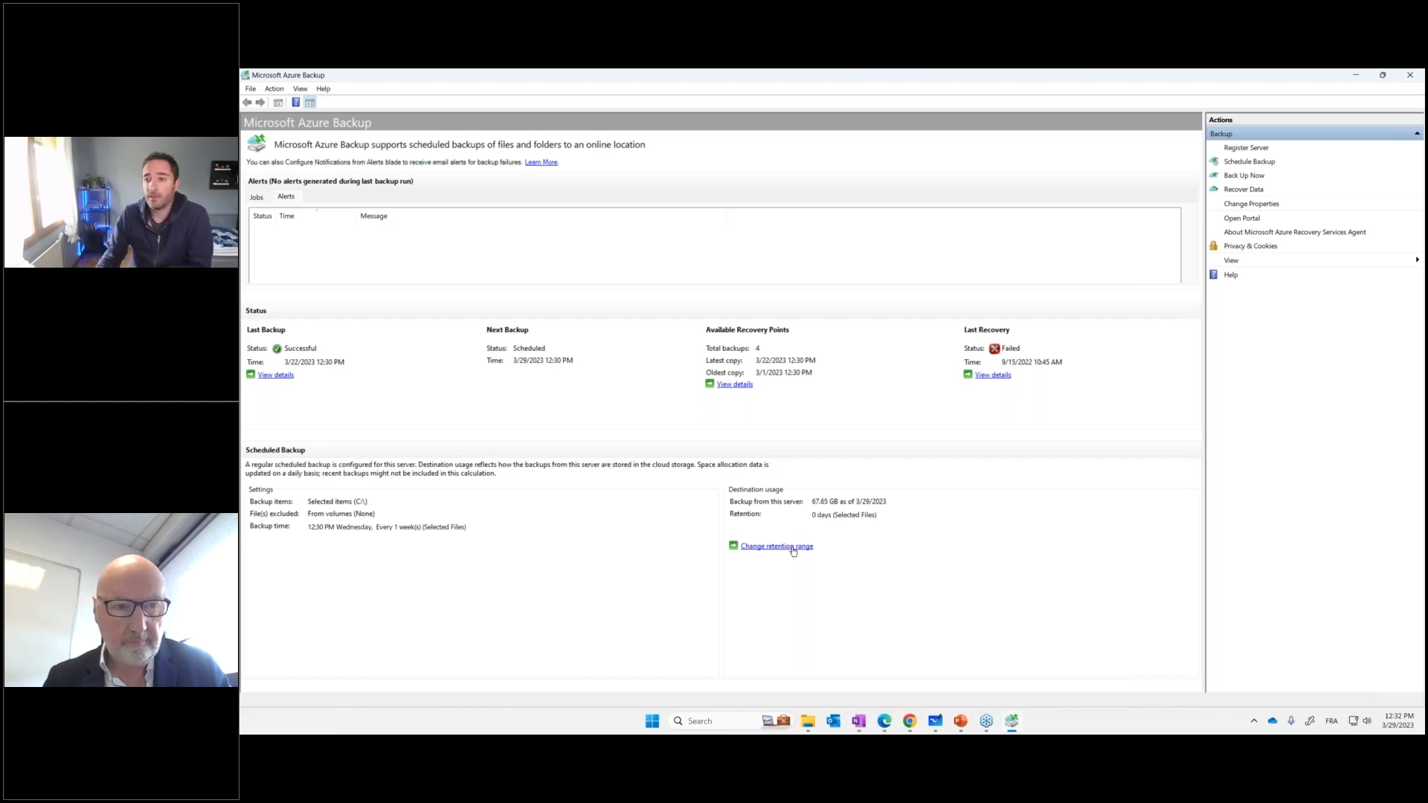
click(1250, 191)
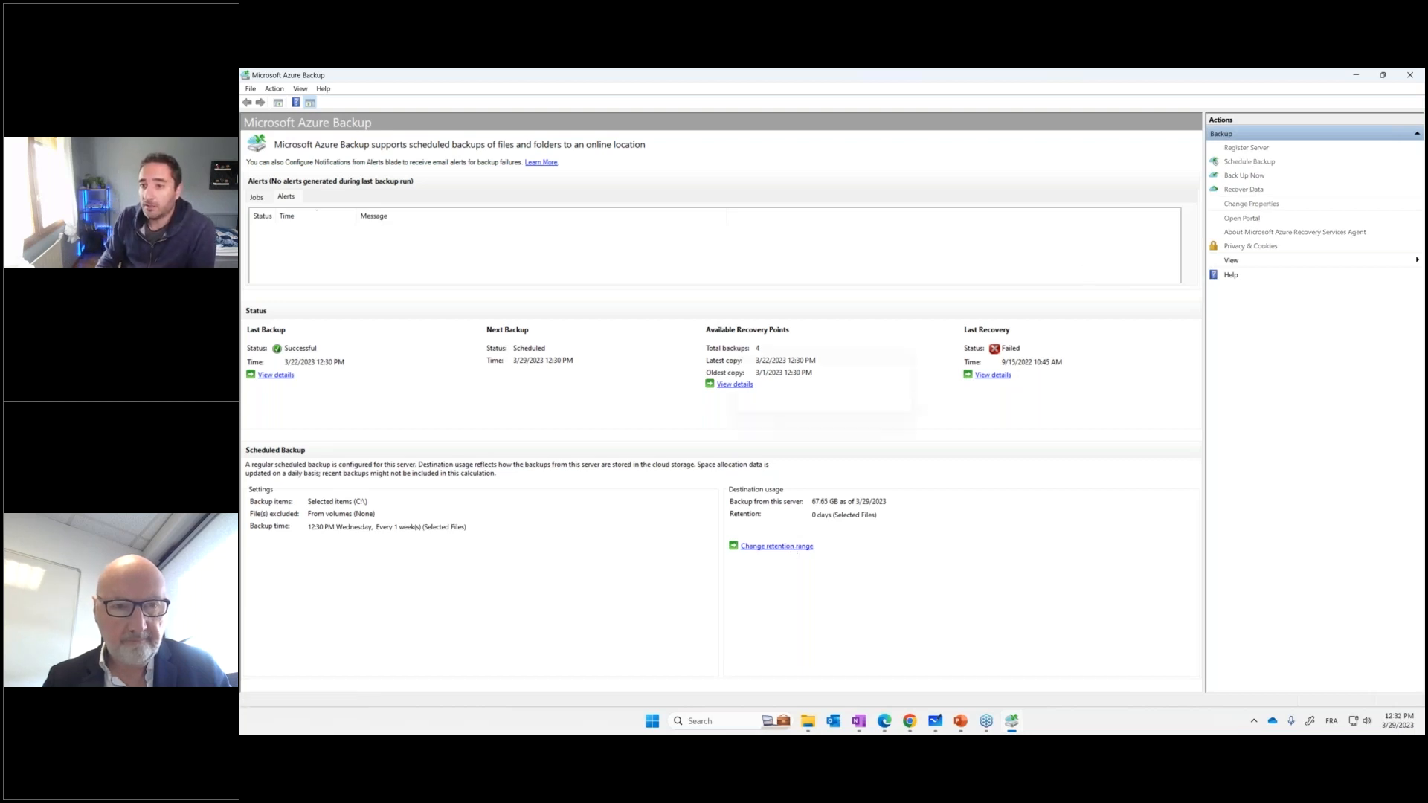
click(916, 504)
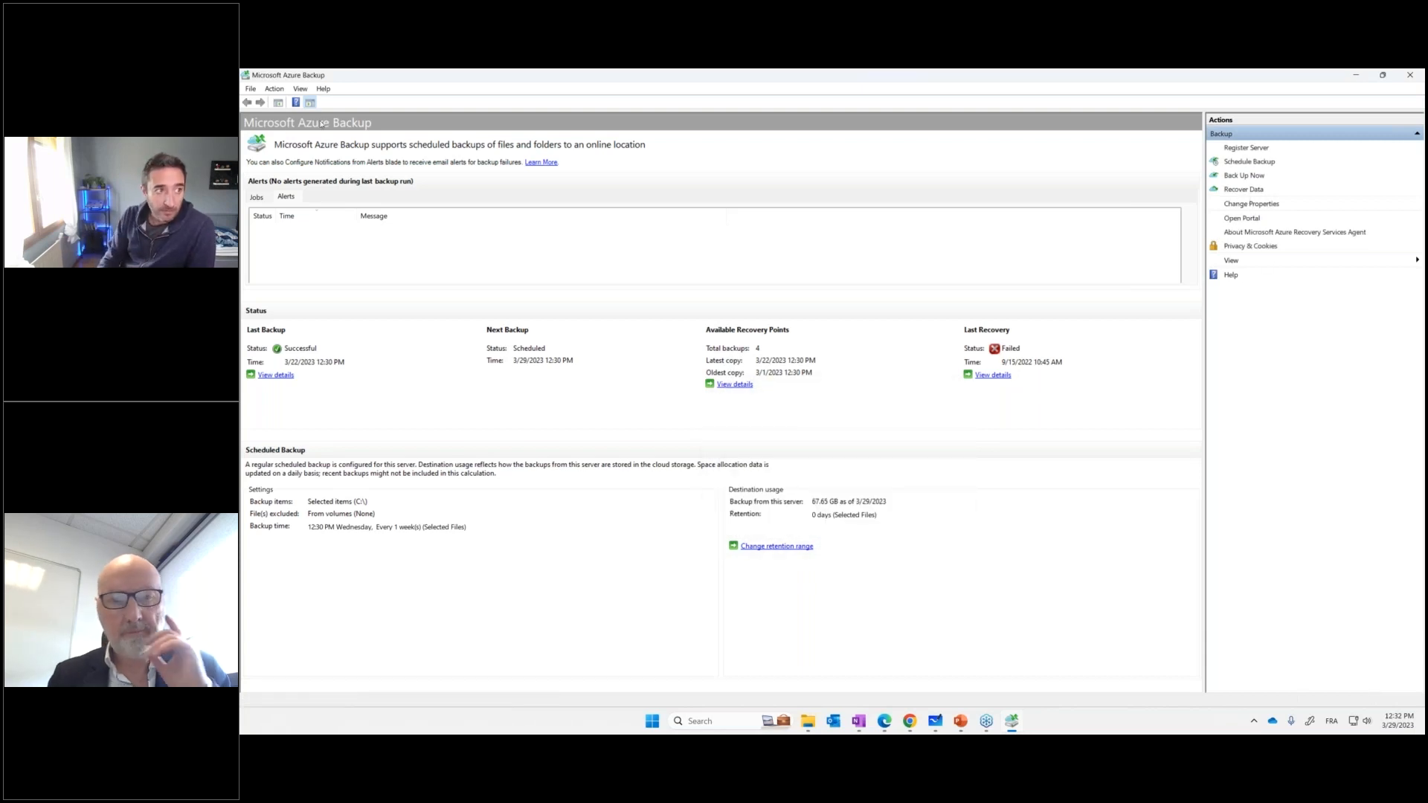
click(274, 89)
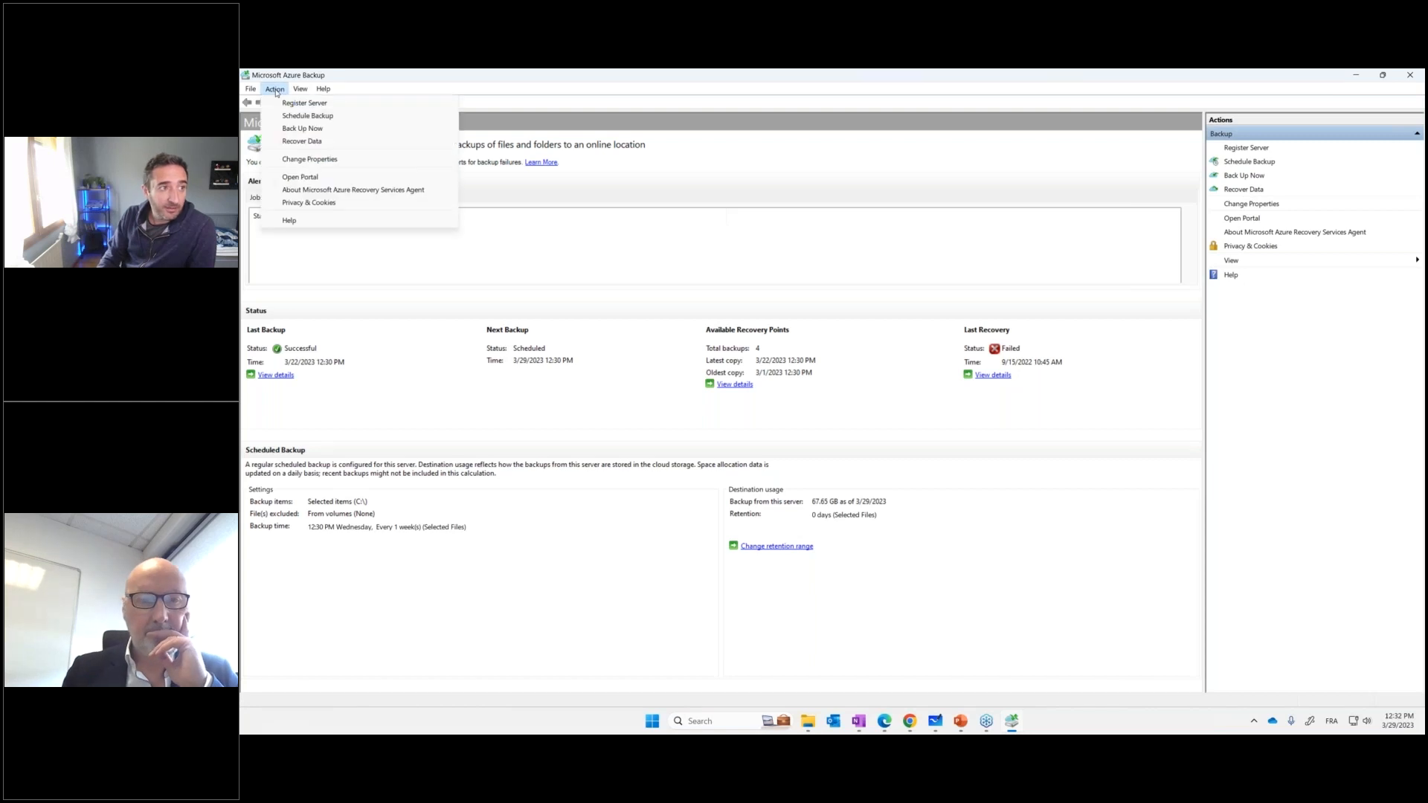
click(301, 160)
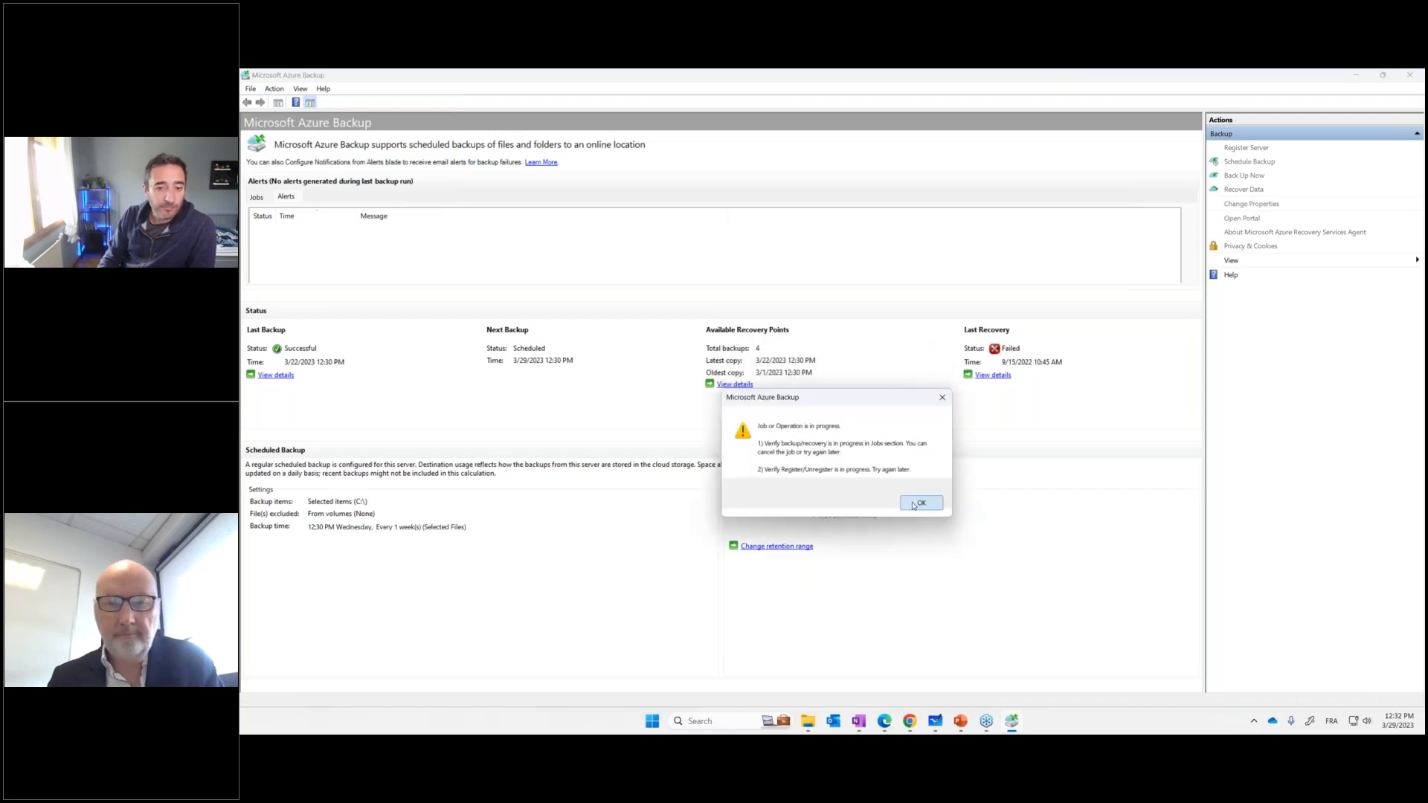
click(915, 504)
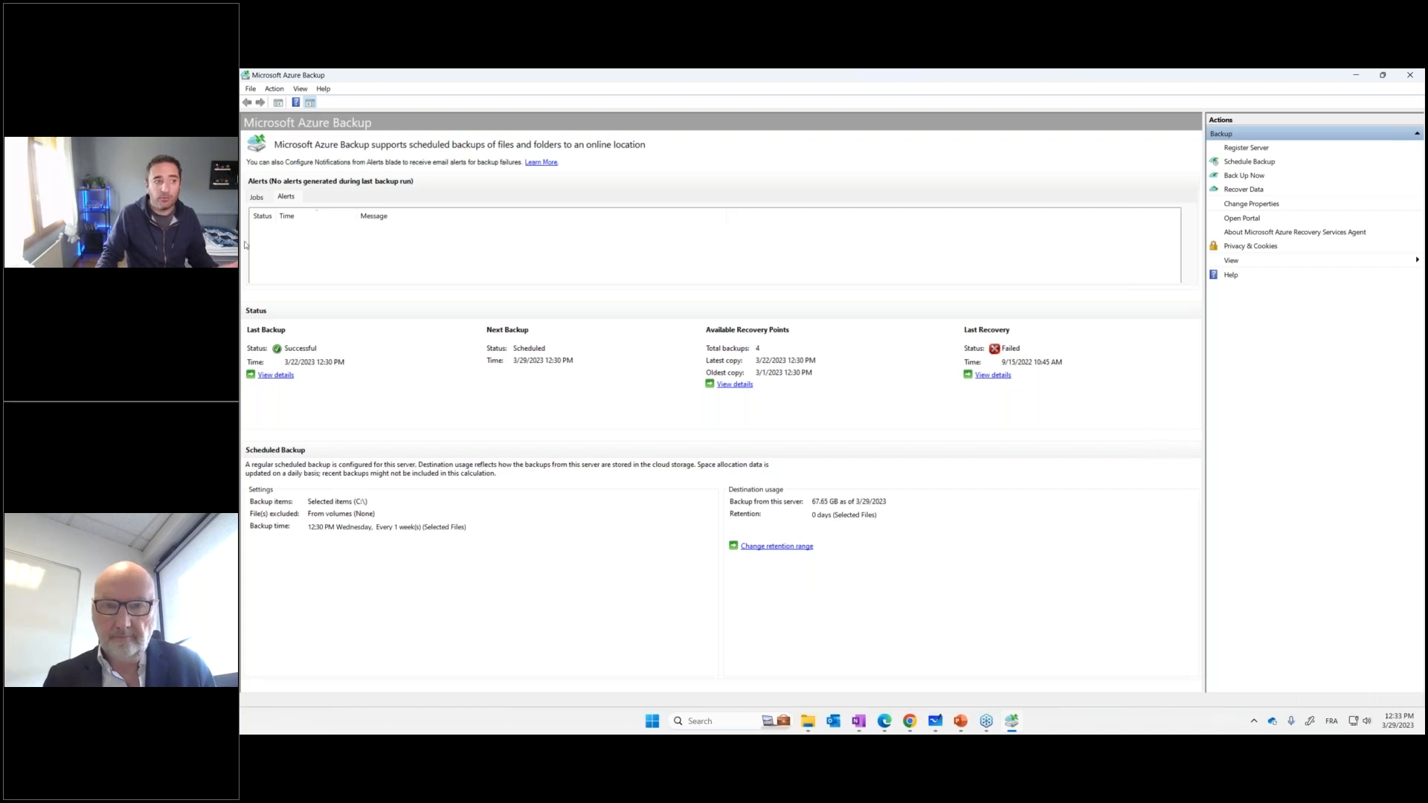
Cancel the running 3/29/2023 12:30 PM backup job in the jobs list, accepting that a partial backup is stored
click(268, 197)
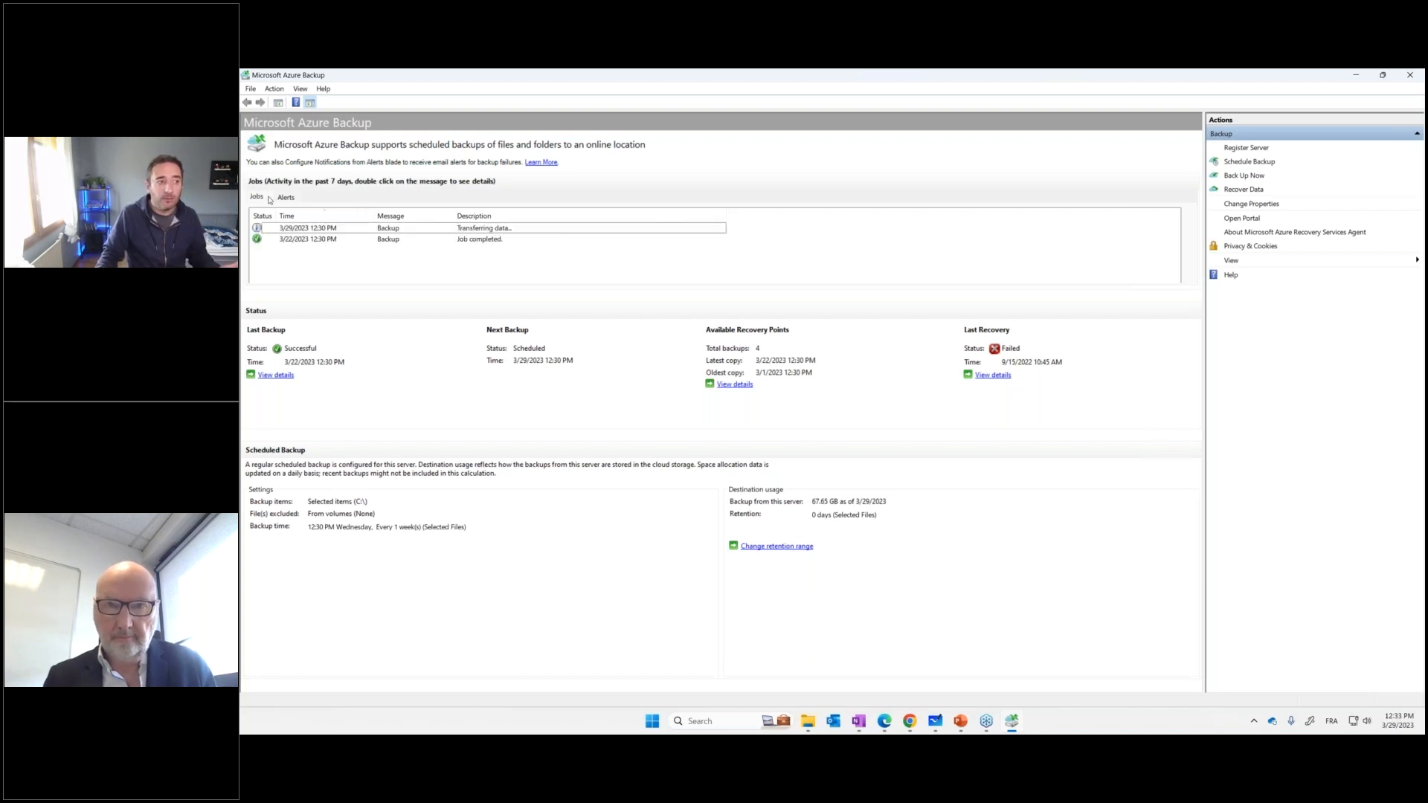
click(405, 229)
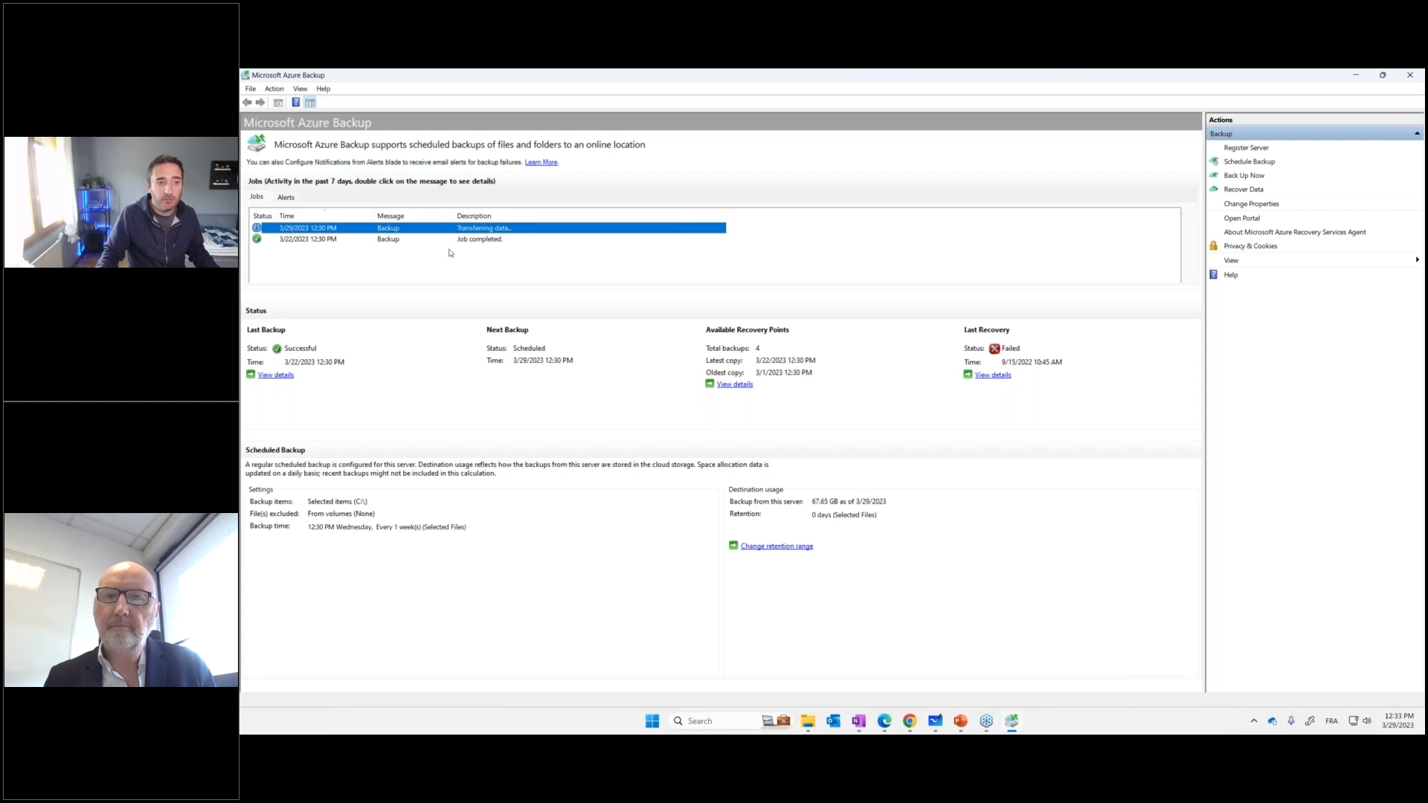
right_click(322, 232)
click(312, 255)
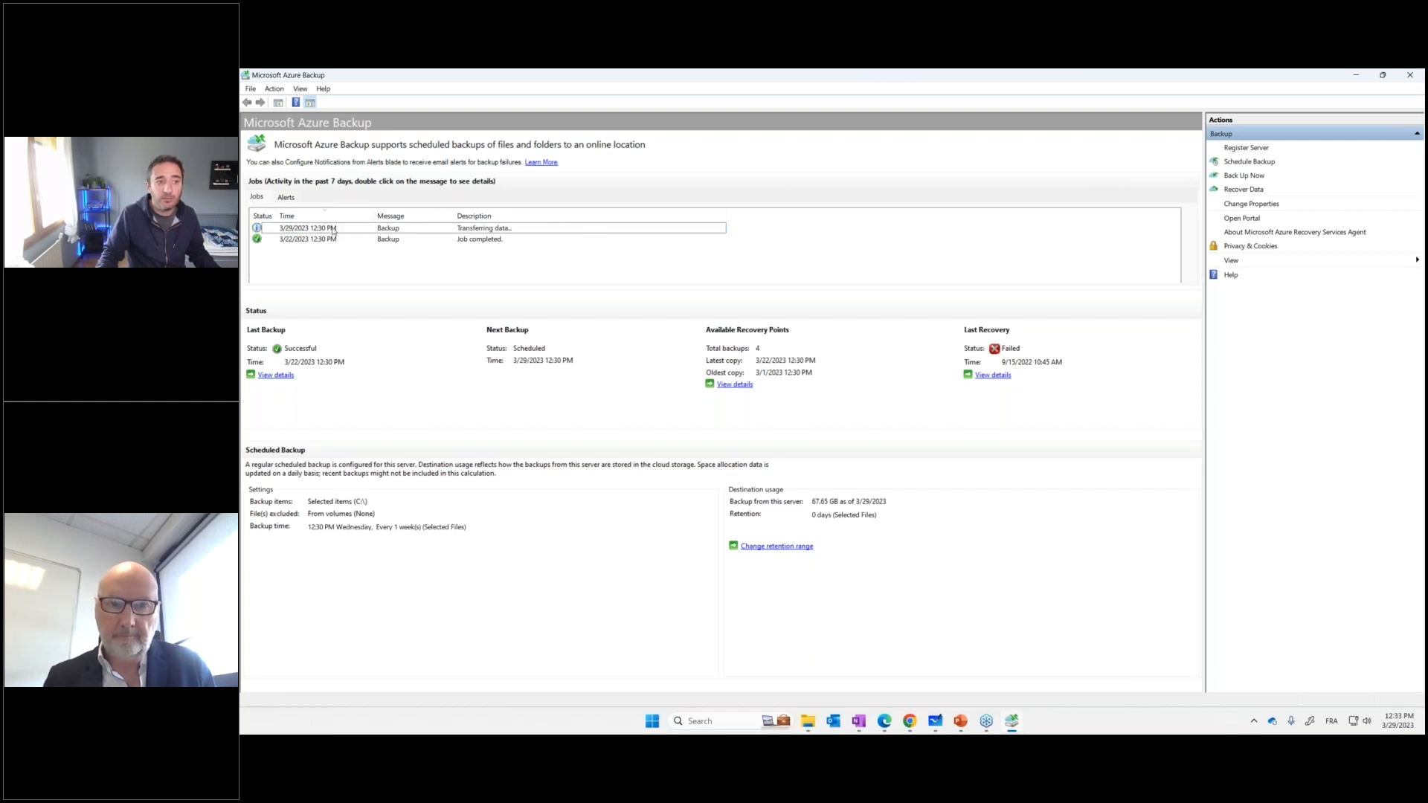
click(331, 230)
right_click(329, 232)
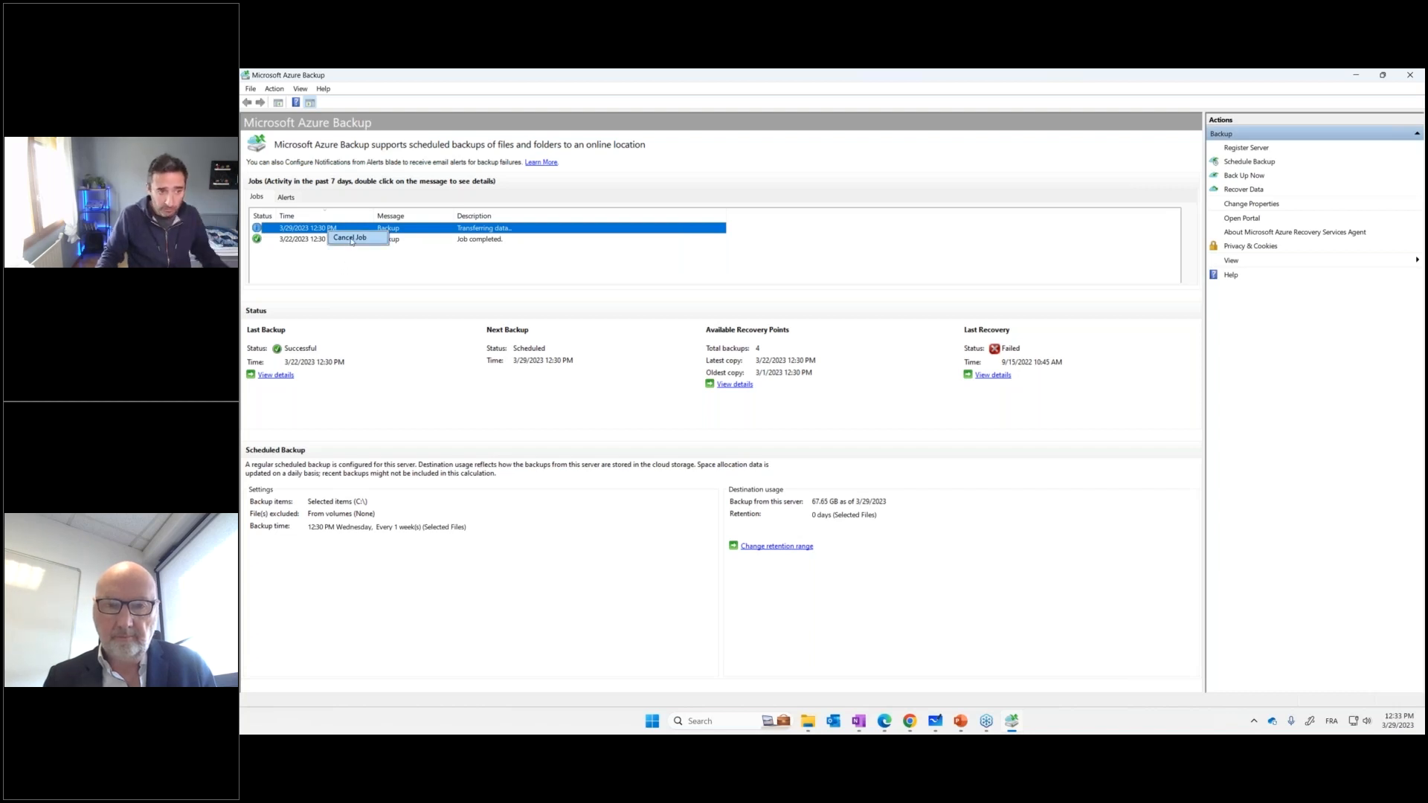
click(352, 237)
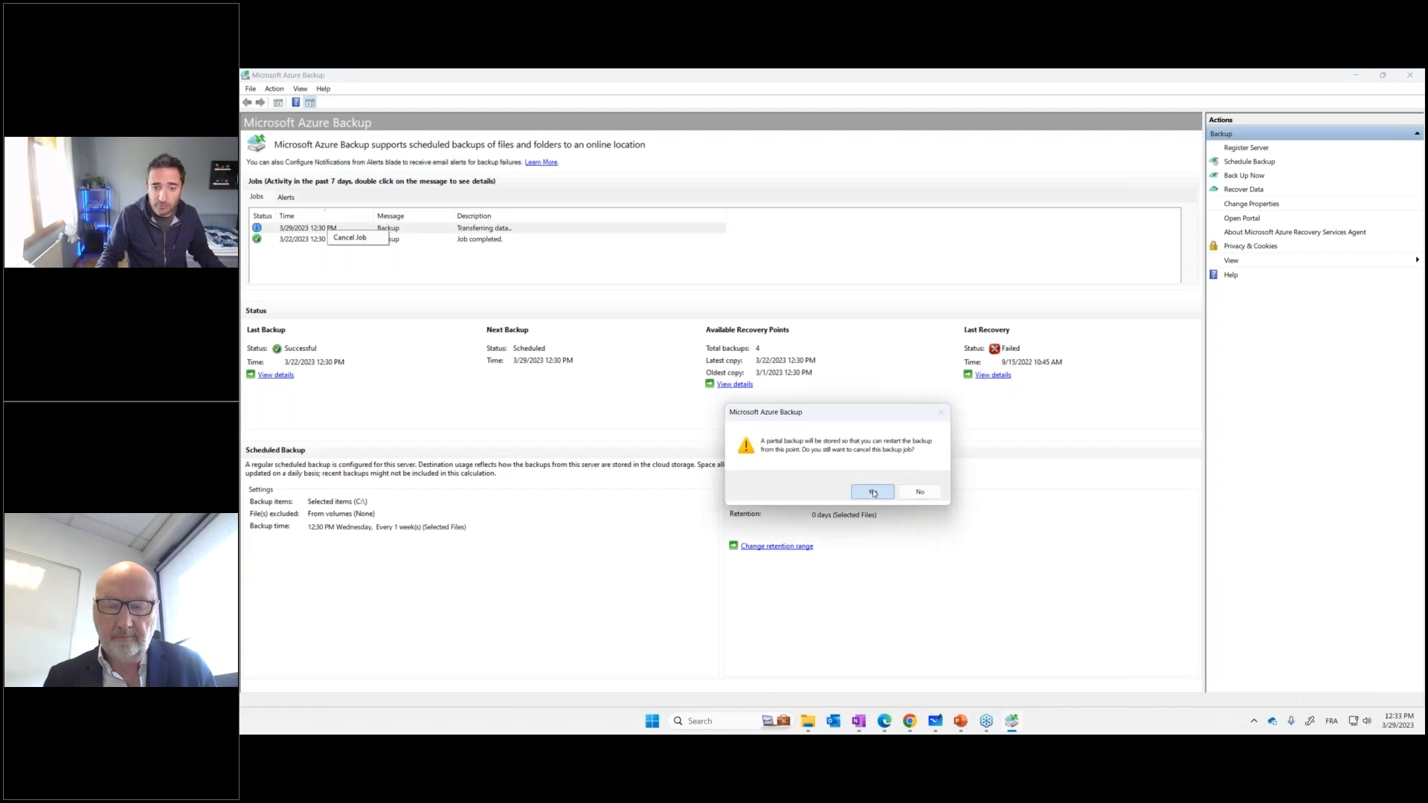
click(870, 492)
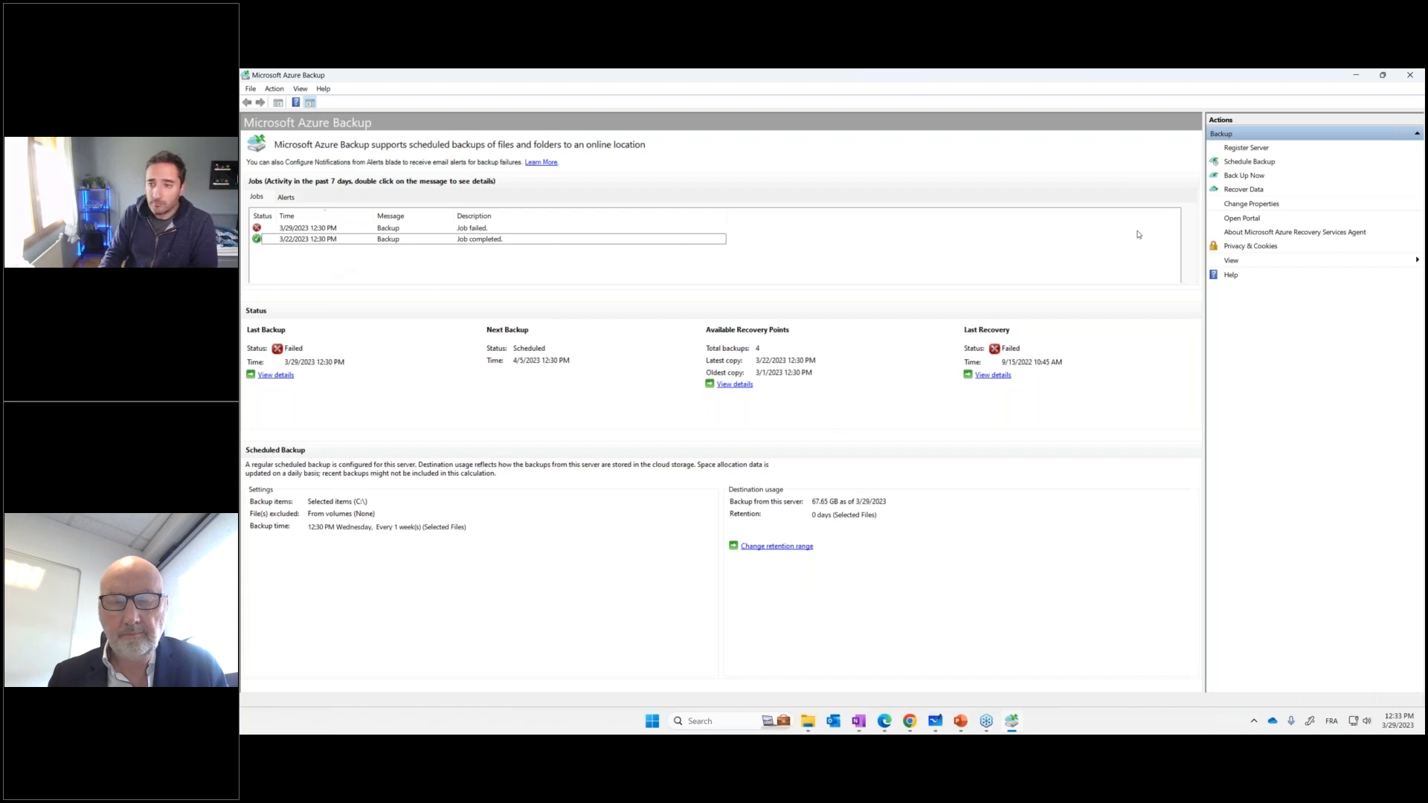
Review the throttling, proxy and encryption properties, try enabling internet bandwidth usage throttling, and leave without saving
click(1251, 204)
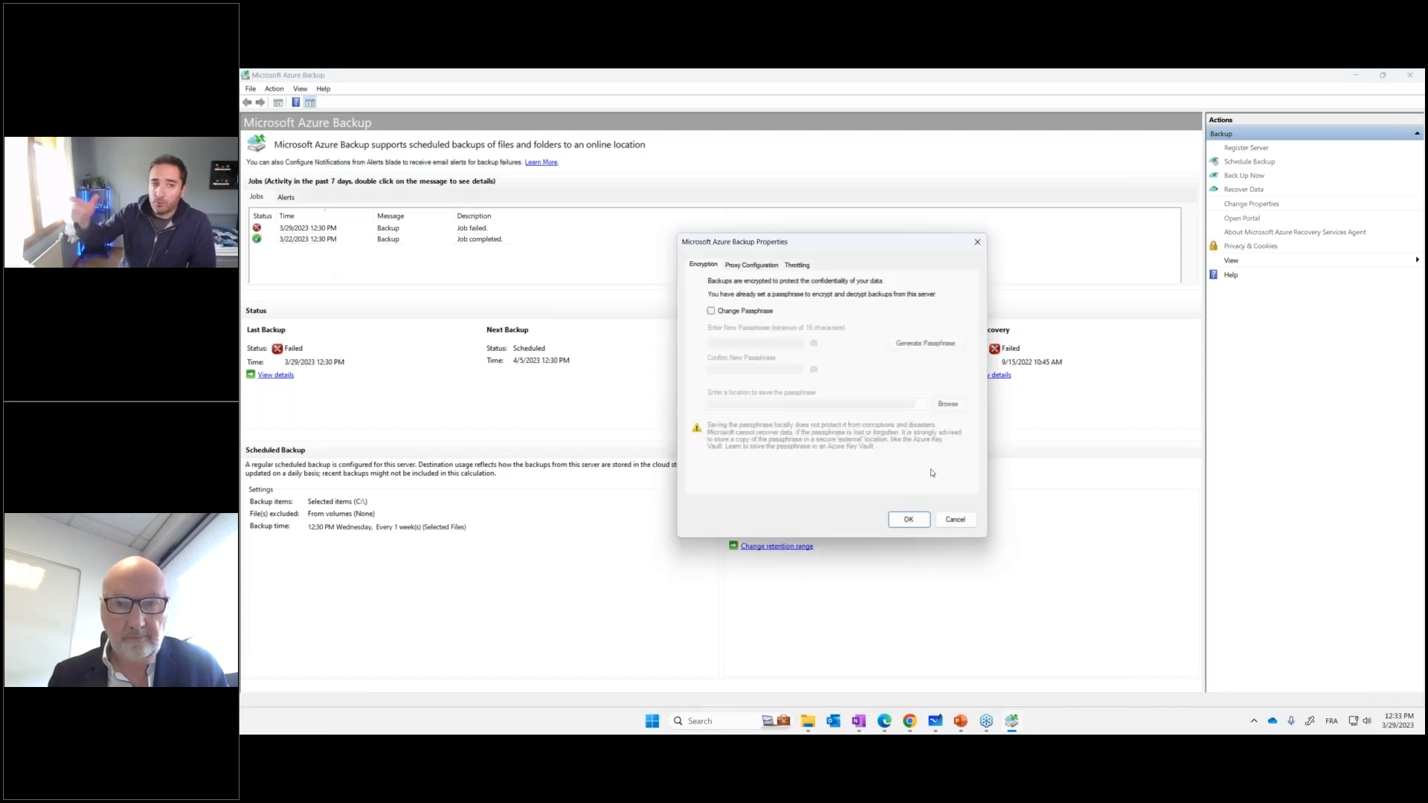
click(796, 265)
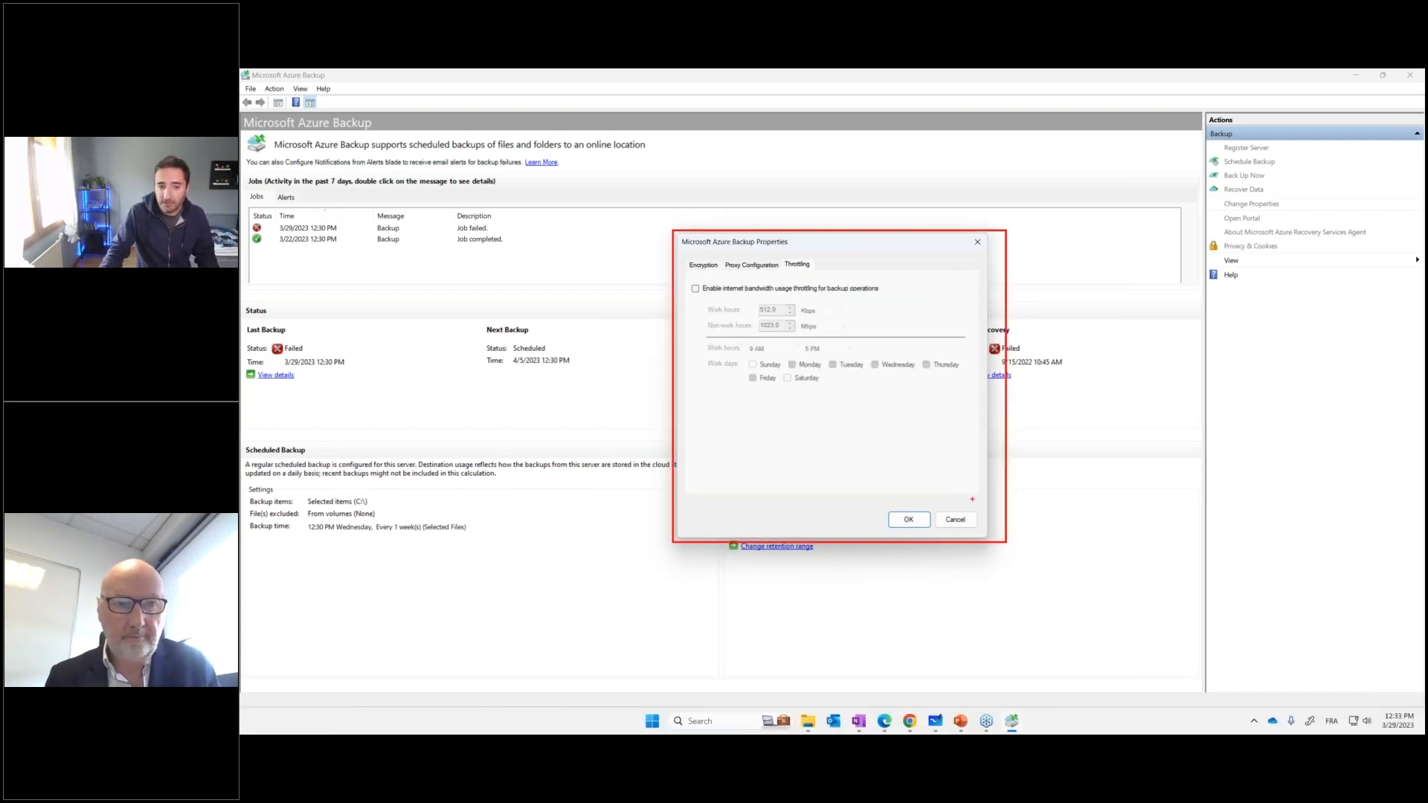
click(710, 290)
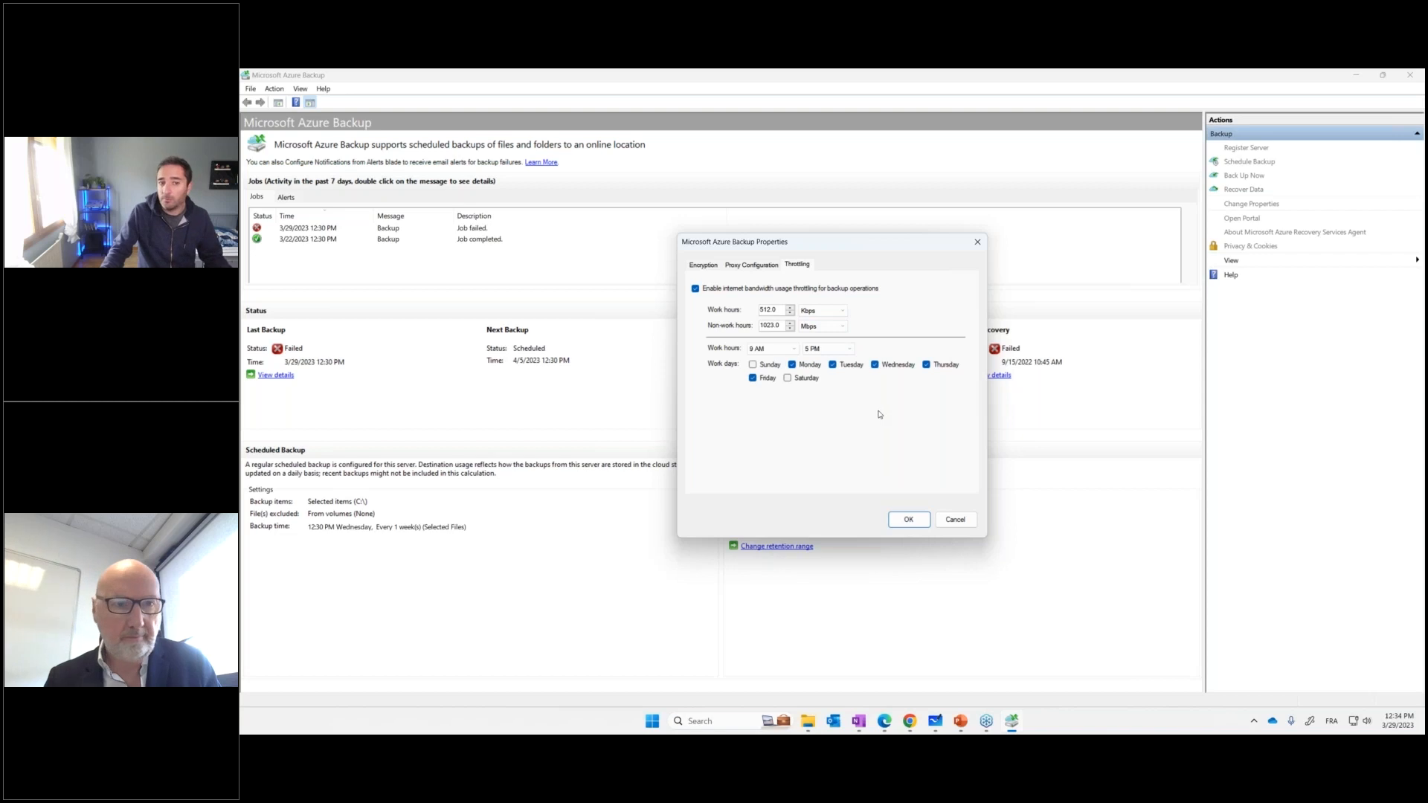
click(748, 268)
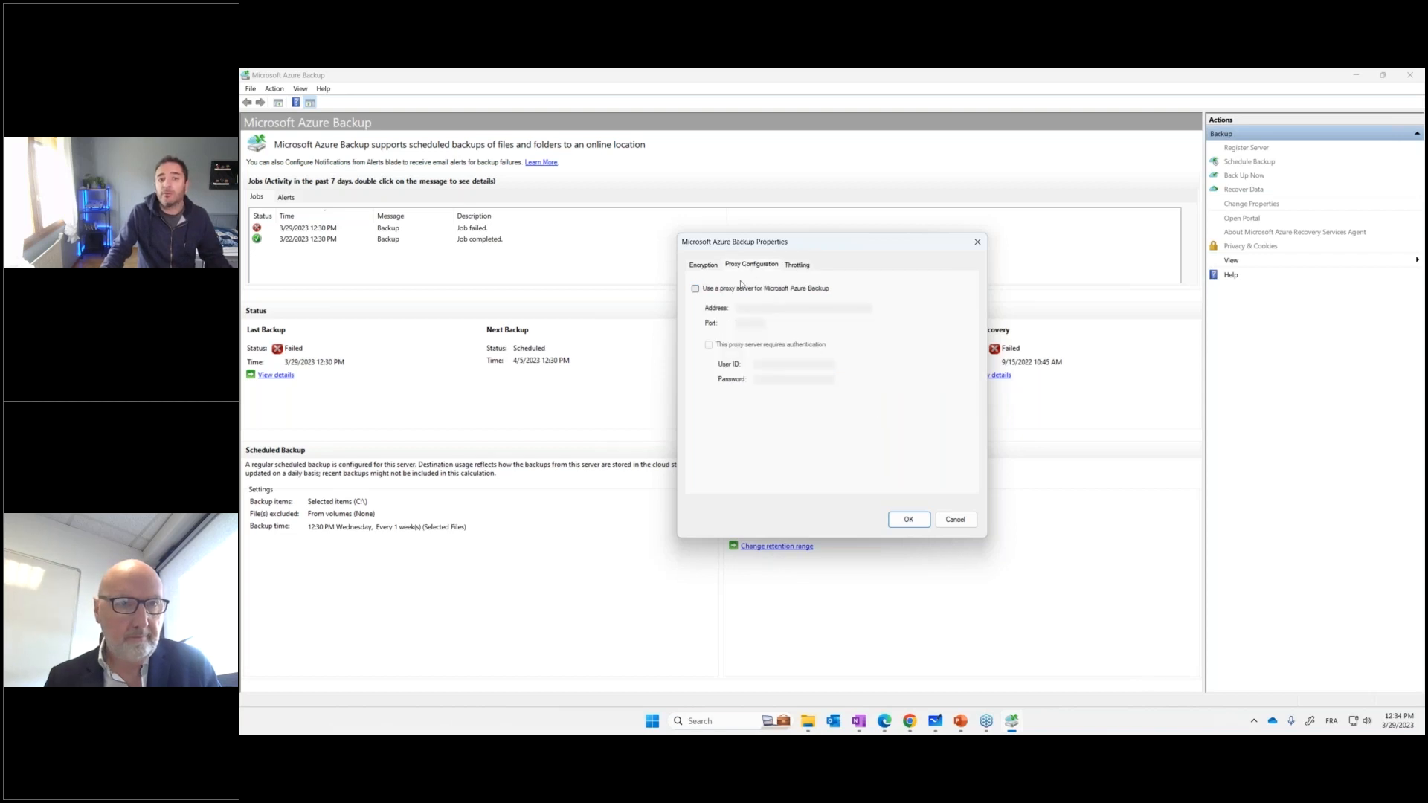
click(704, 267)
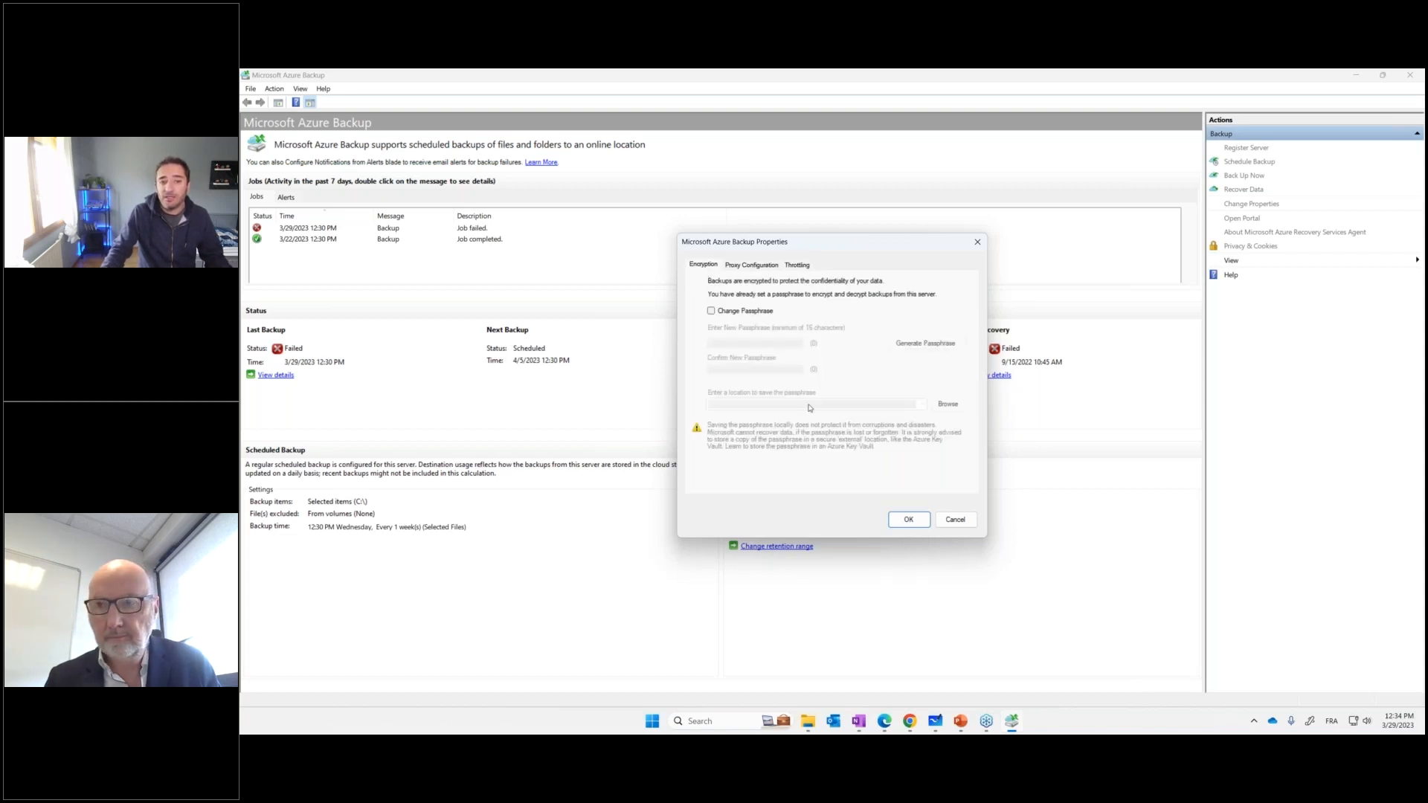
click(946, 519)
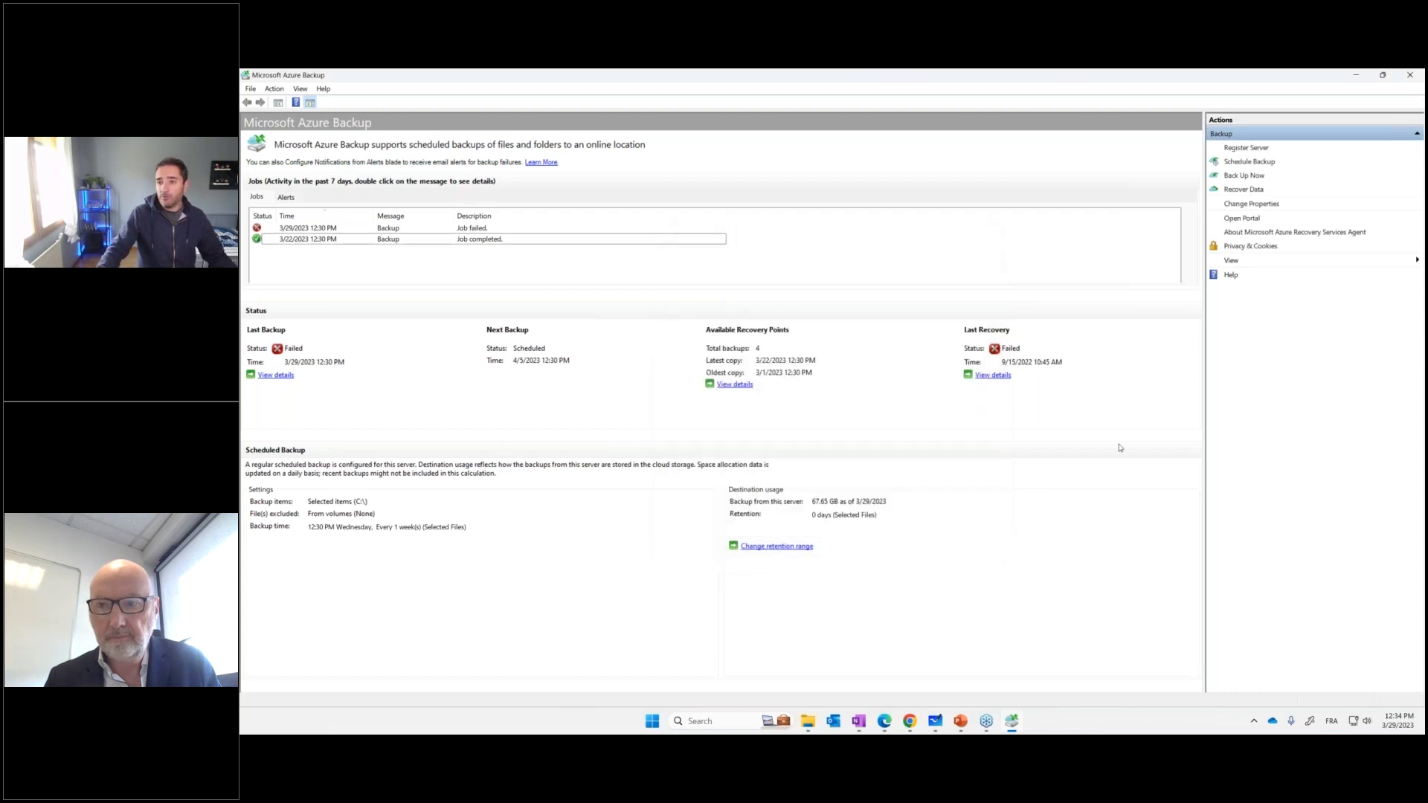
Examine the Recover Data wizard's Another server option and its vault credentials requirement, and cancel the wizard
click(1250, 191)
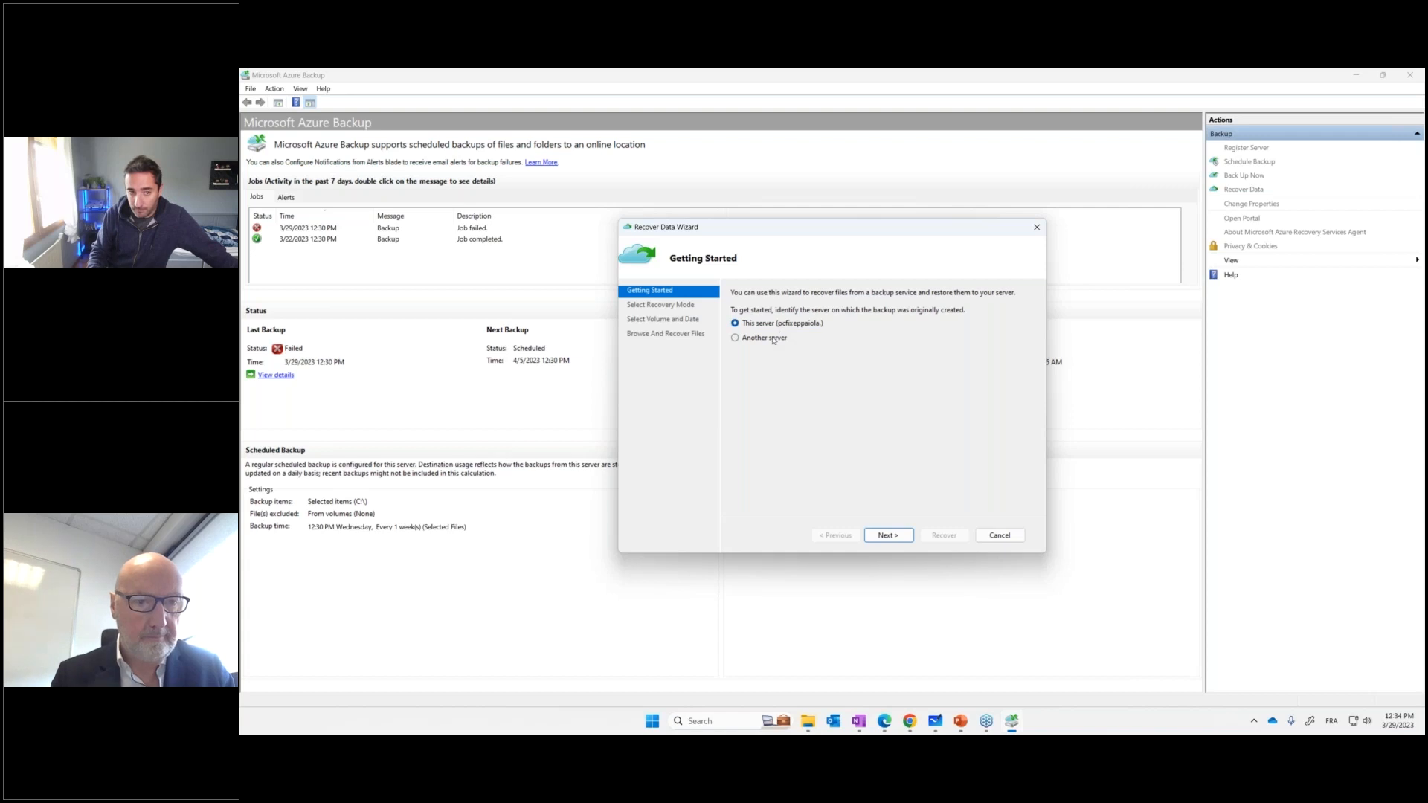
click(773, 340)
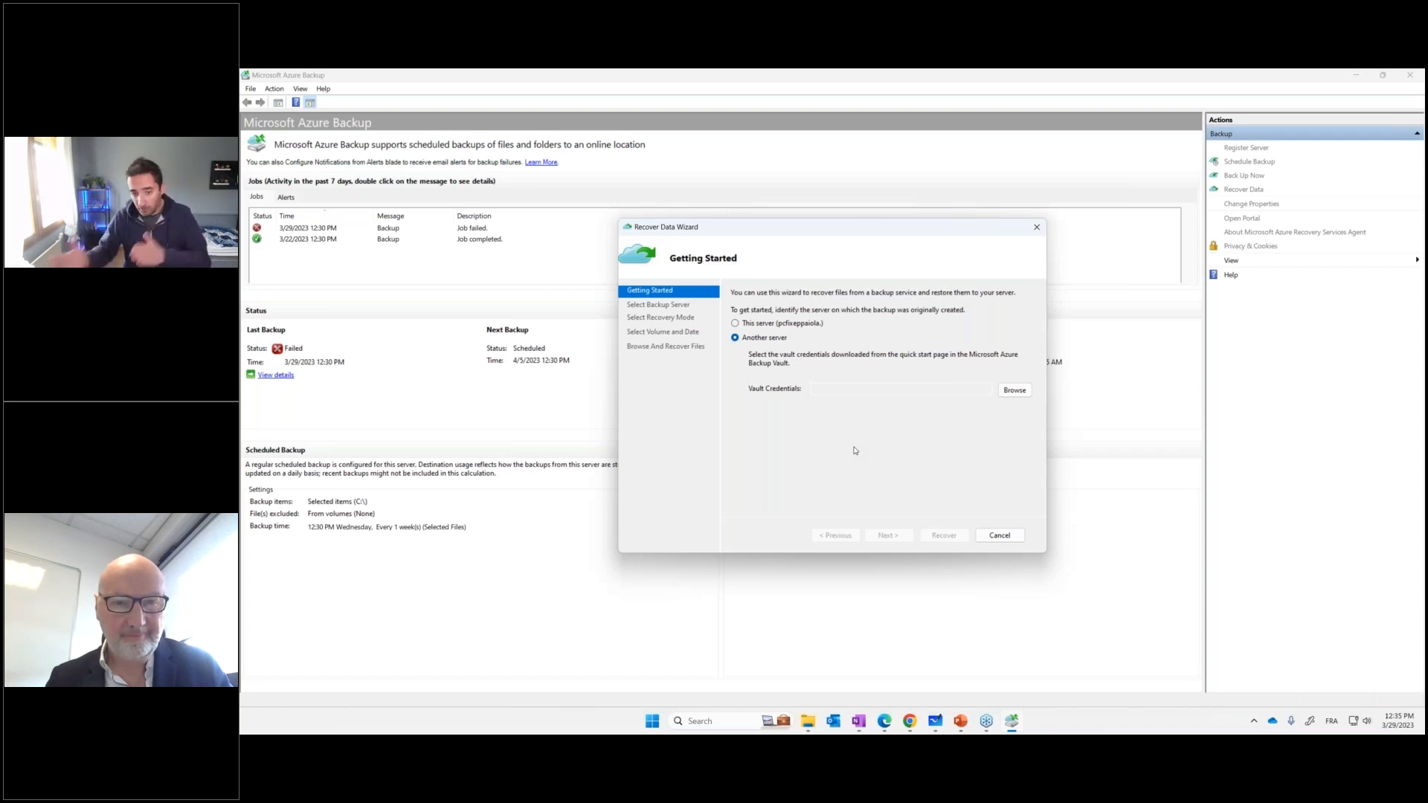
click(1000, 535)
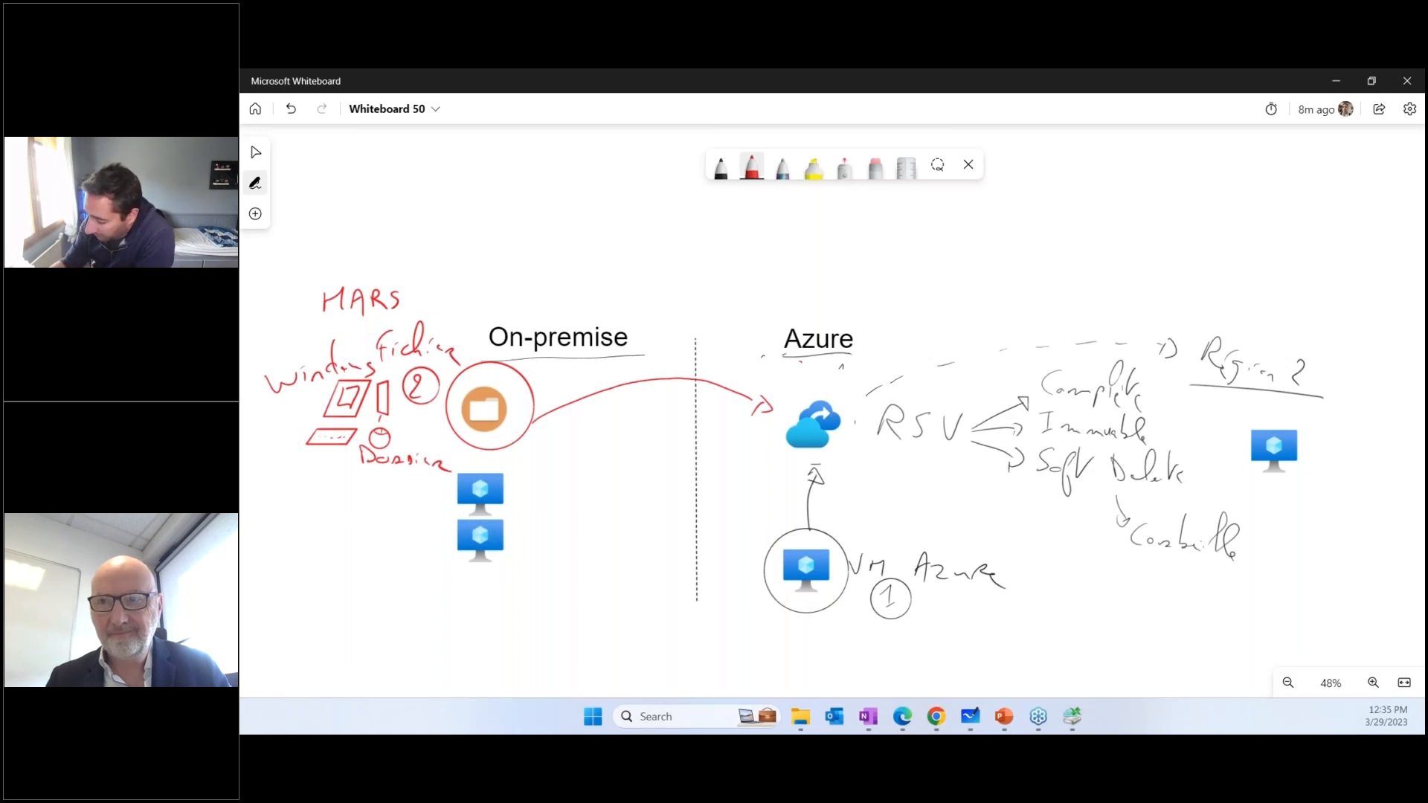
In Microsoft Whiteboard, copy the Azure VM icon into the On-premise area beside the two VMs and label it ABS in black ink
click(721, 167)
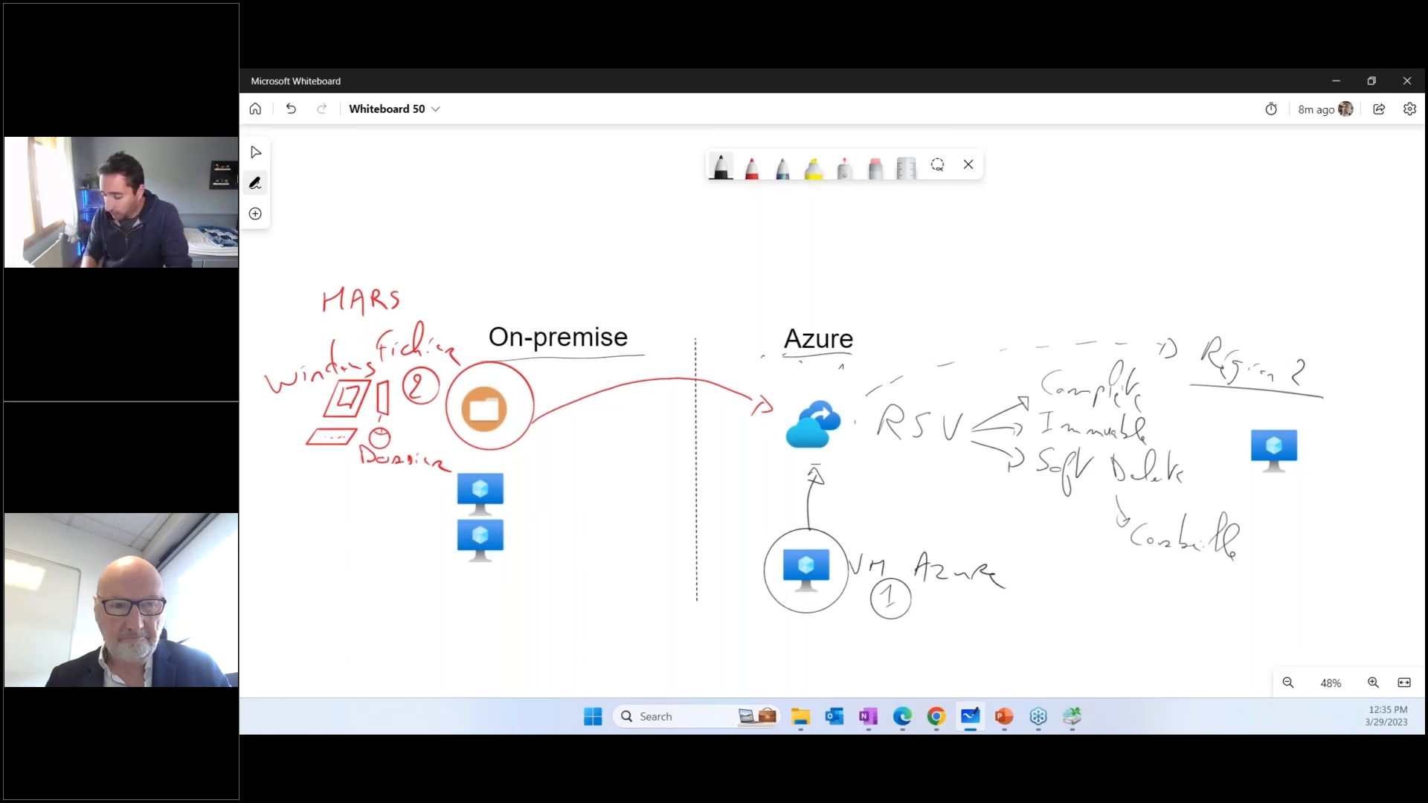
click(804, 580)
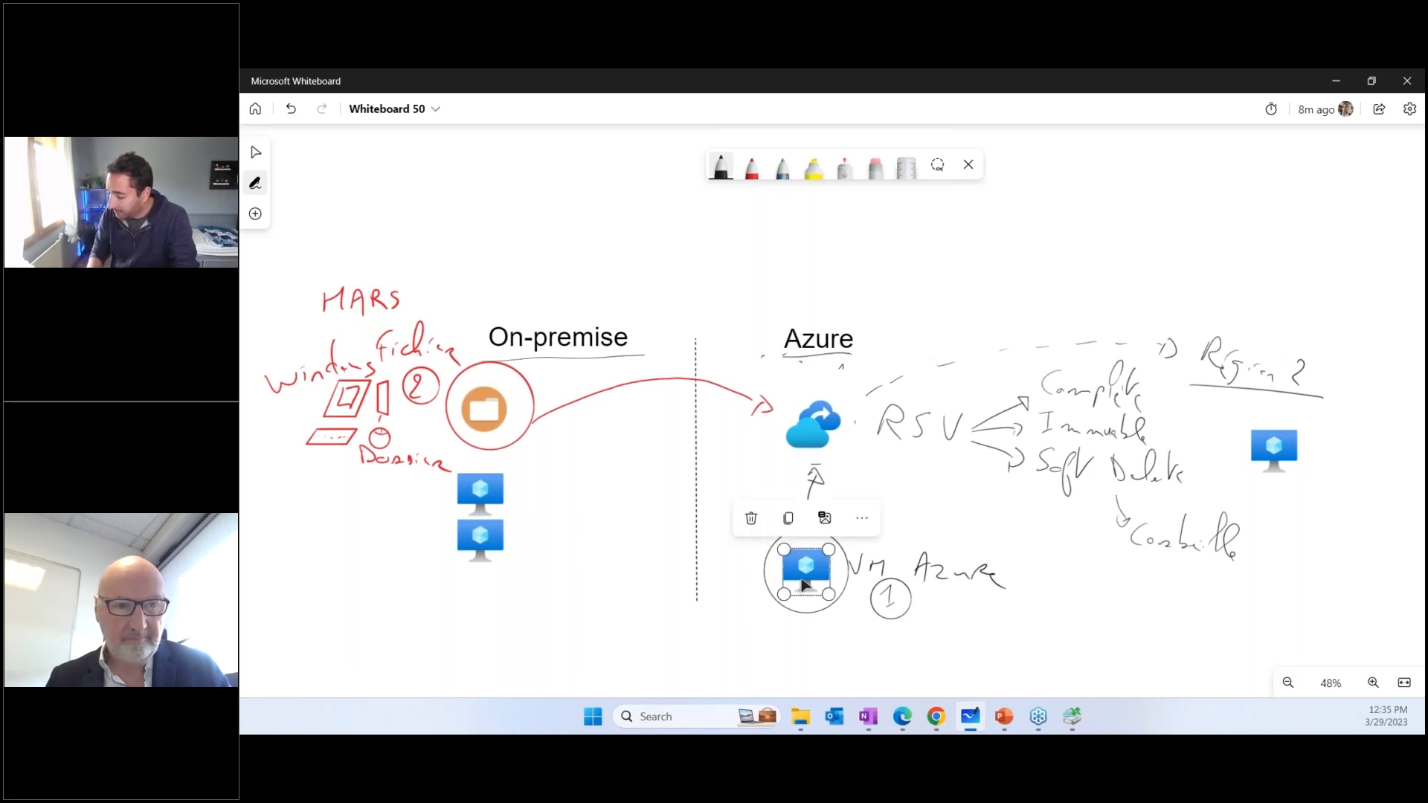
key(ctrl+v)
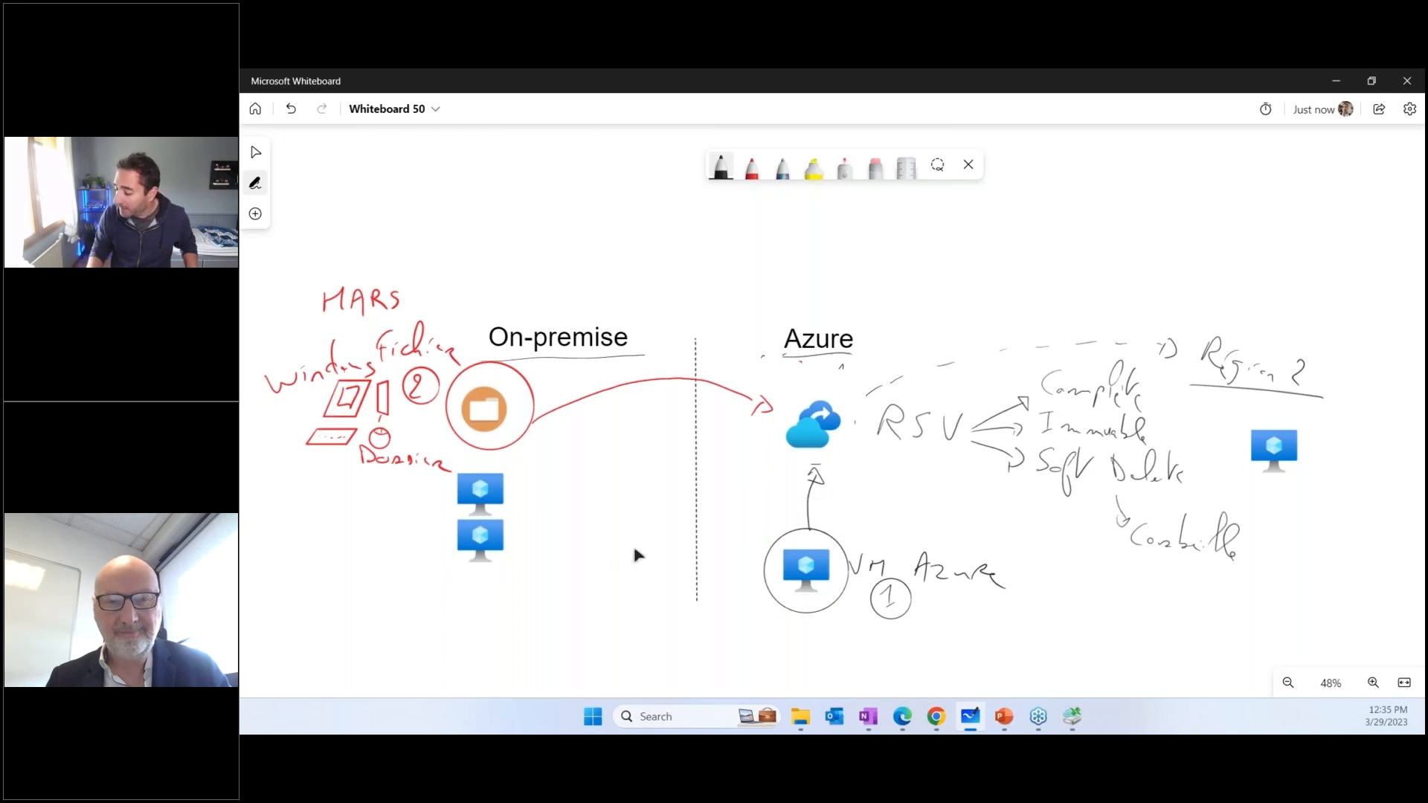
drag(866, 399, 604, 511)
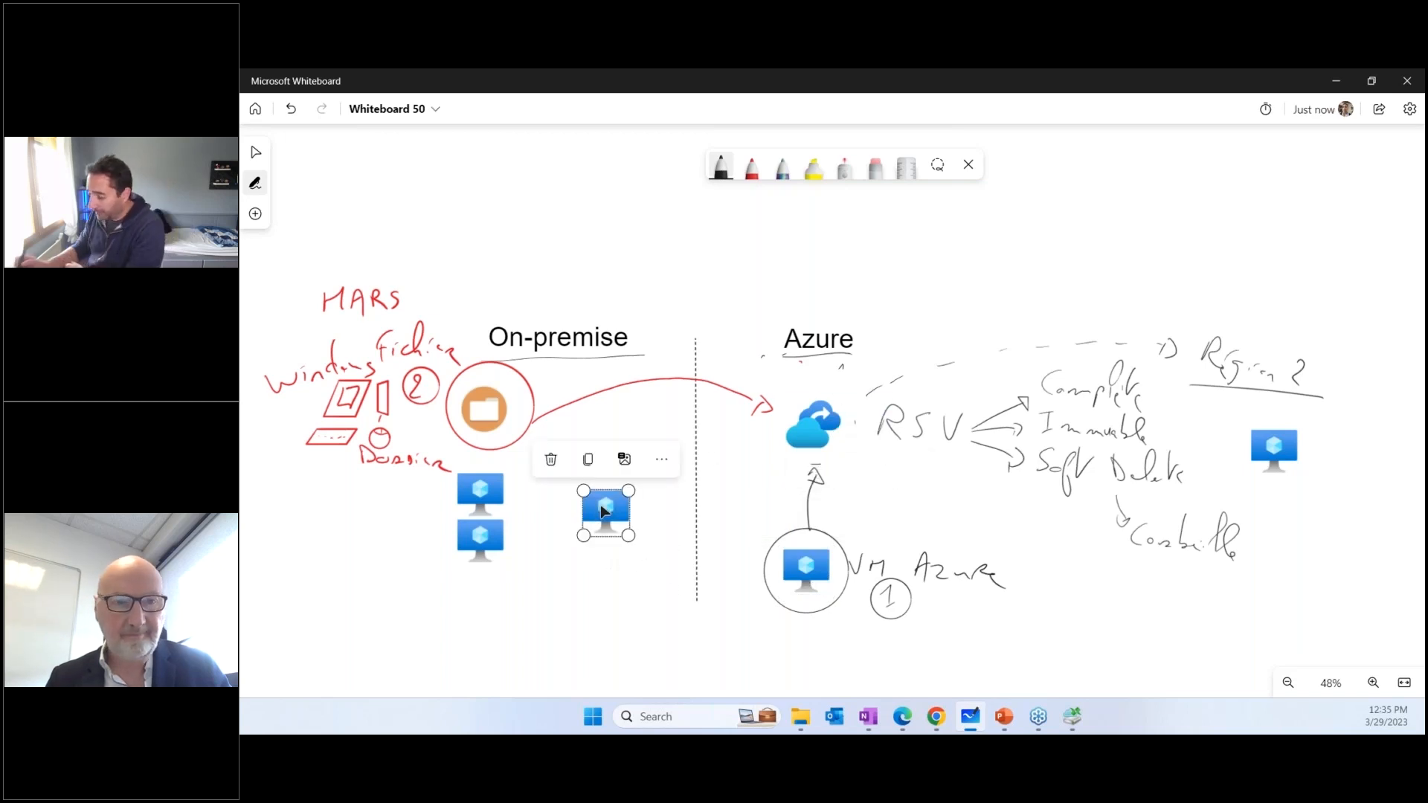
click(651, 533)
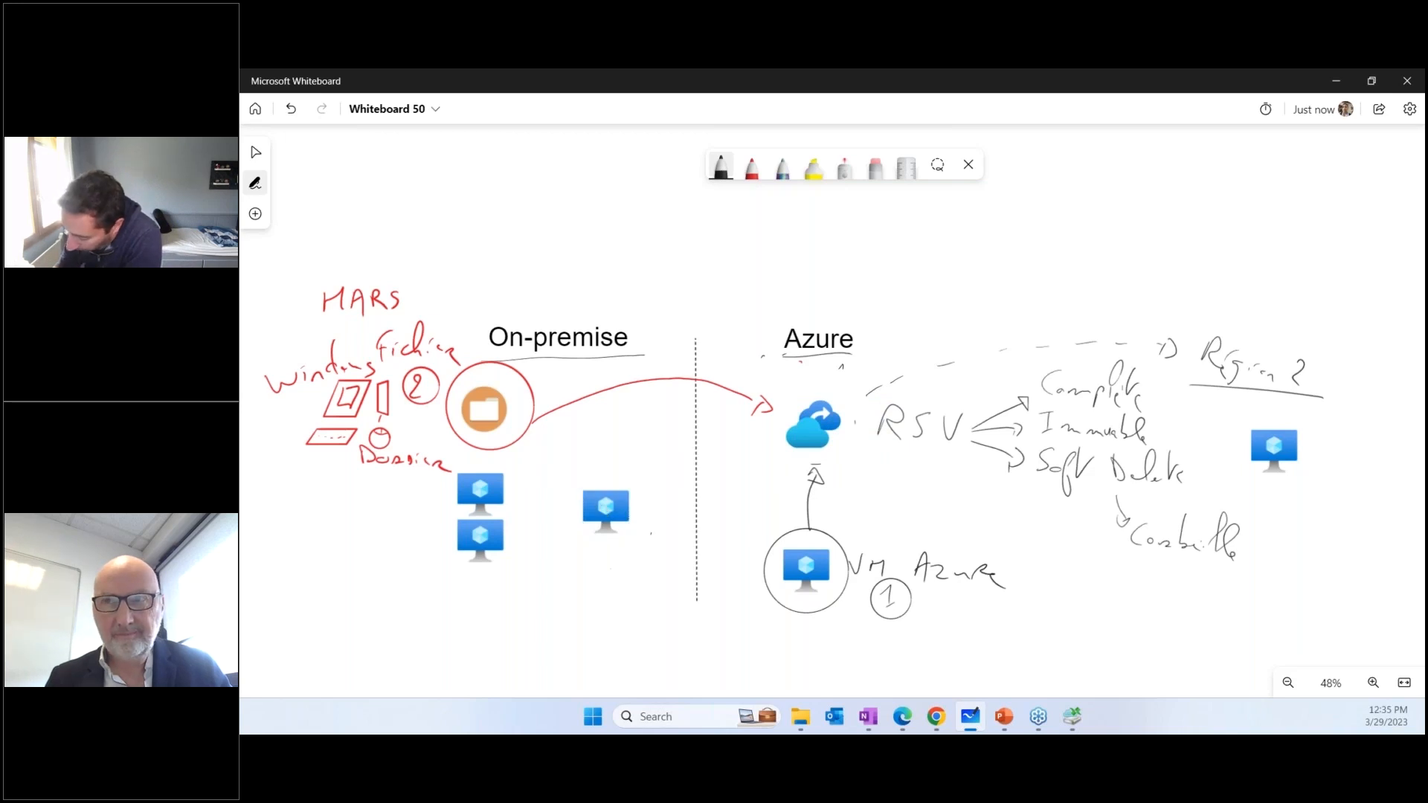
drag(585, 488, 629, 491)
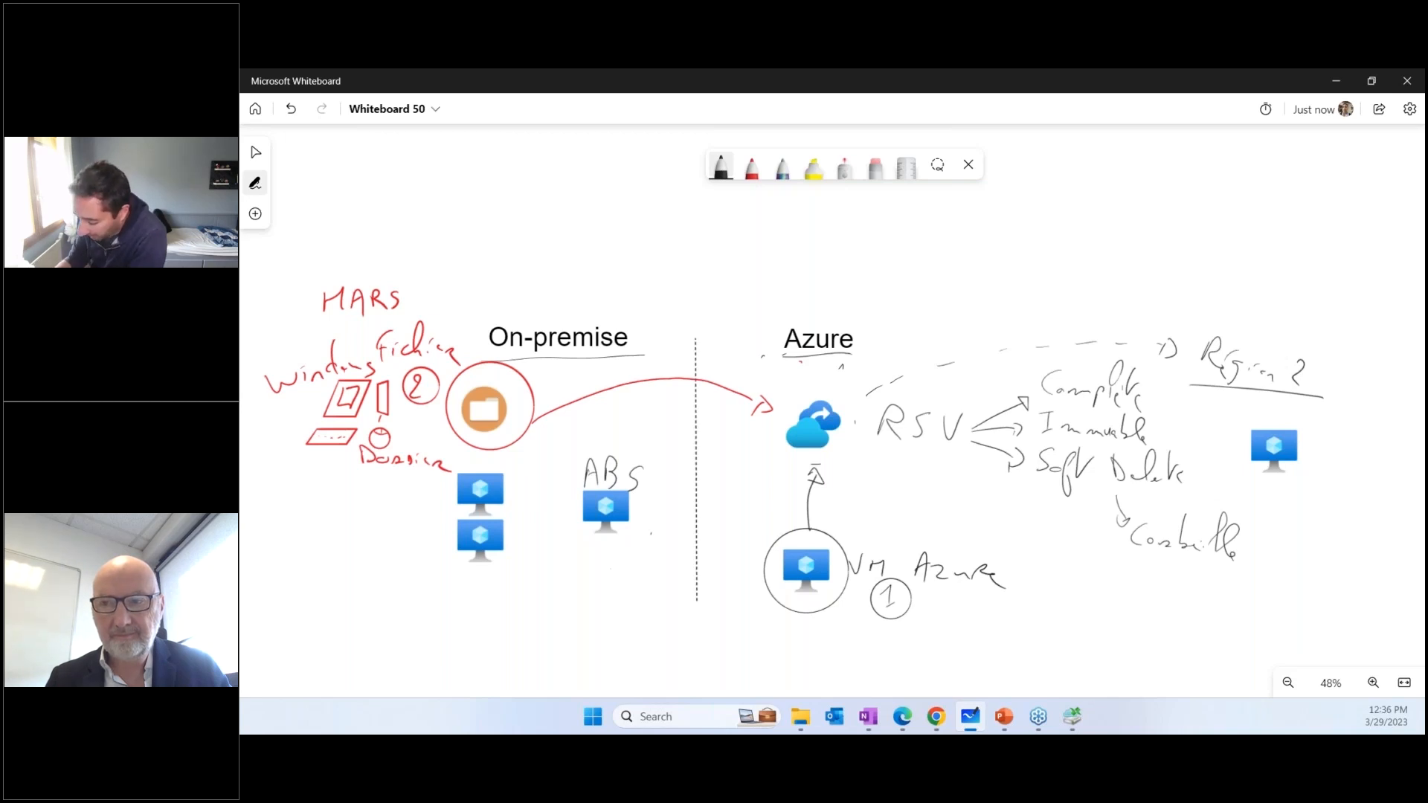
Circle the ABS server in red and draw arrows from it to the two on-premise VMs
click(751, 164)
mouse_move(617, 435)
mouse_down()
mouse_move(567, 493)
mouse_move(651, 446)
mouse_move(622, 435)
mouse_up()
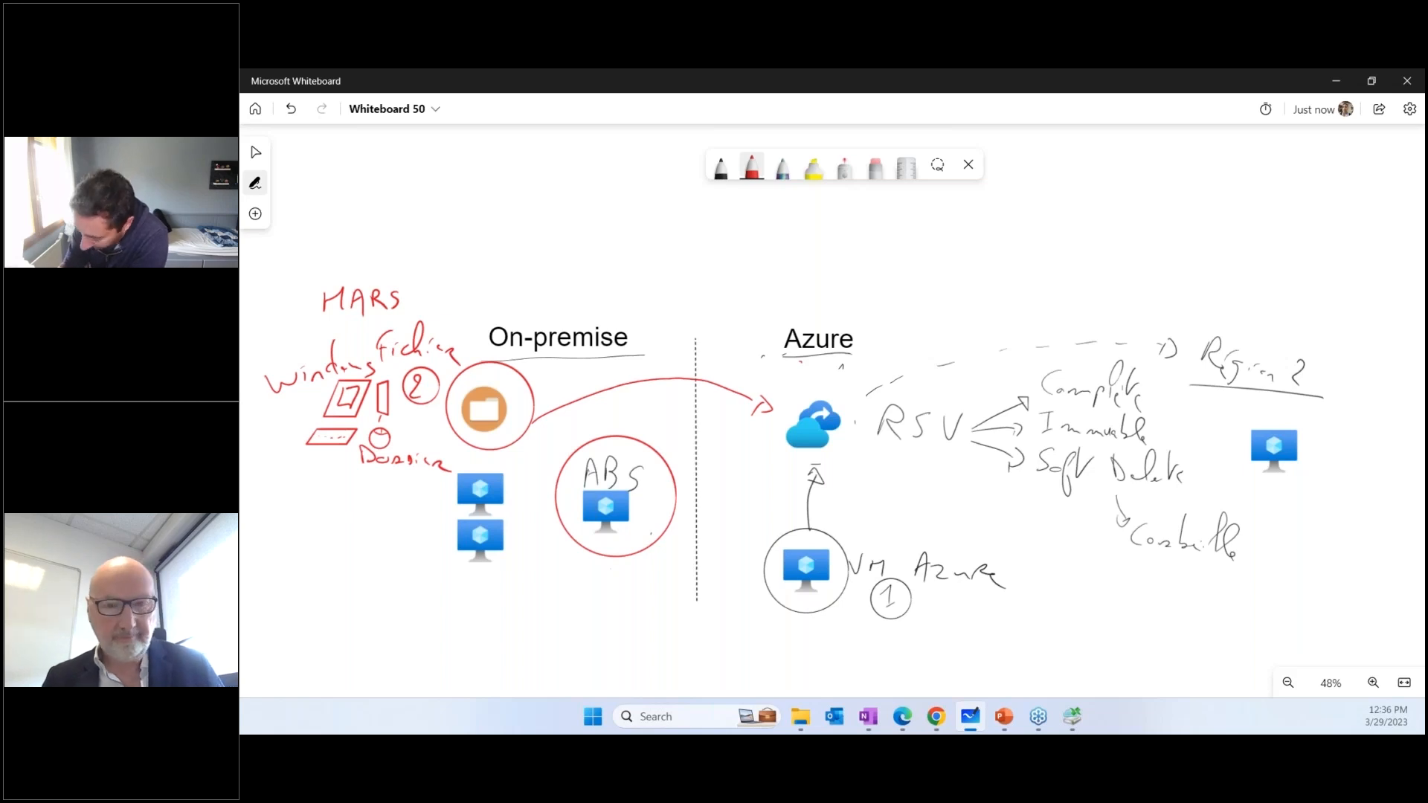
mouse_move(559, 491)
mouse_down()
mouse_move(510, 494)
mouse_move(516, 550)
mouse_move(530, 554)
mouse_up()
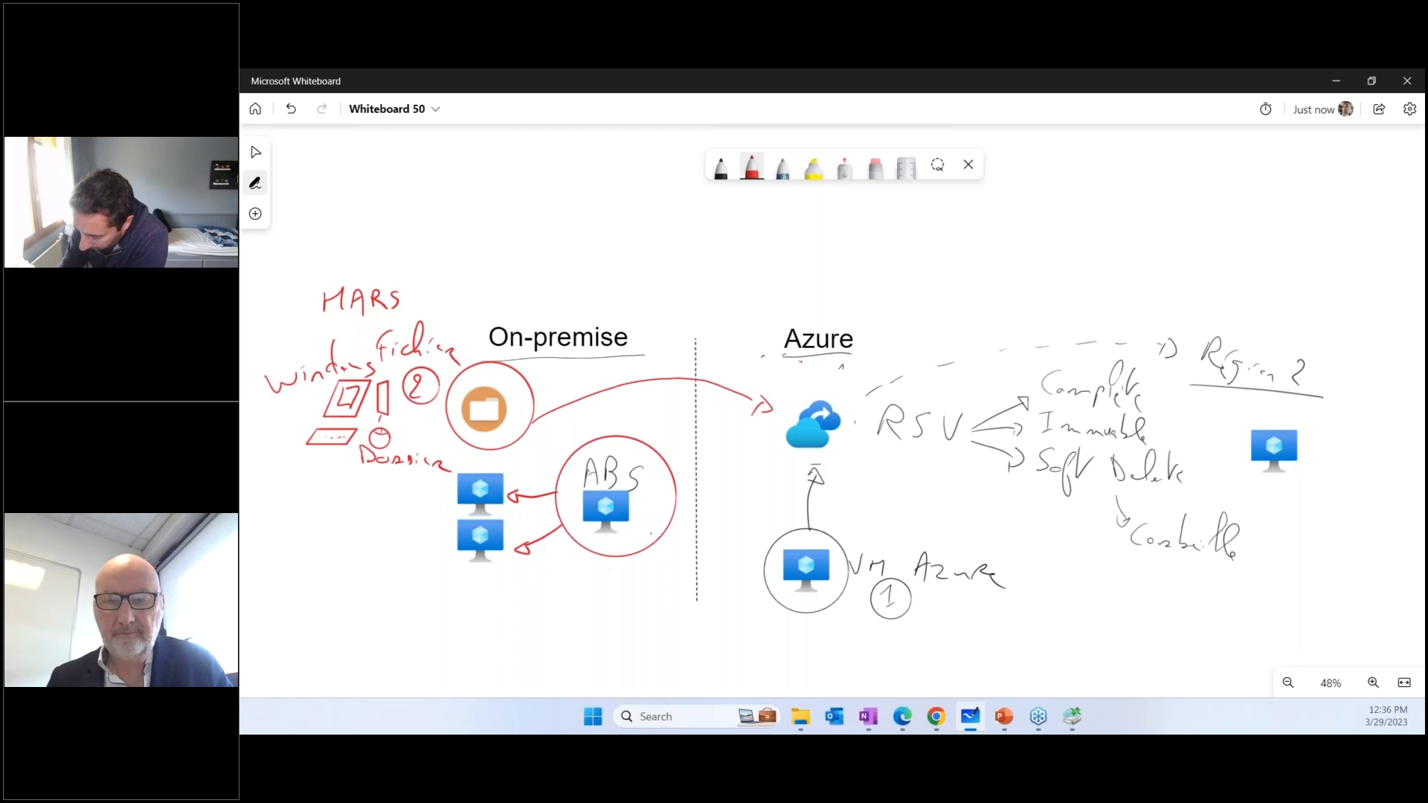
Handwrite the red labels Agent, Linux and Windows beside the arrows to the two on-premise VMs
drag(511, 480, 519, 461)
drag(523, 467, 527, 488)
mouse_move(529, 476)
mouse_down()
mouse_move(554, 452)
mouse_move(562, 462)
mouse_up()
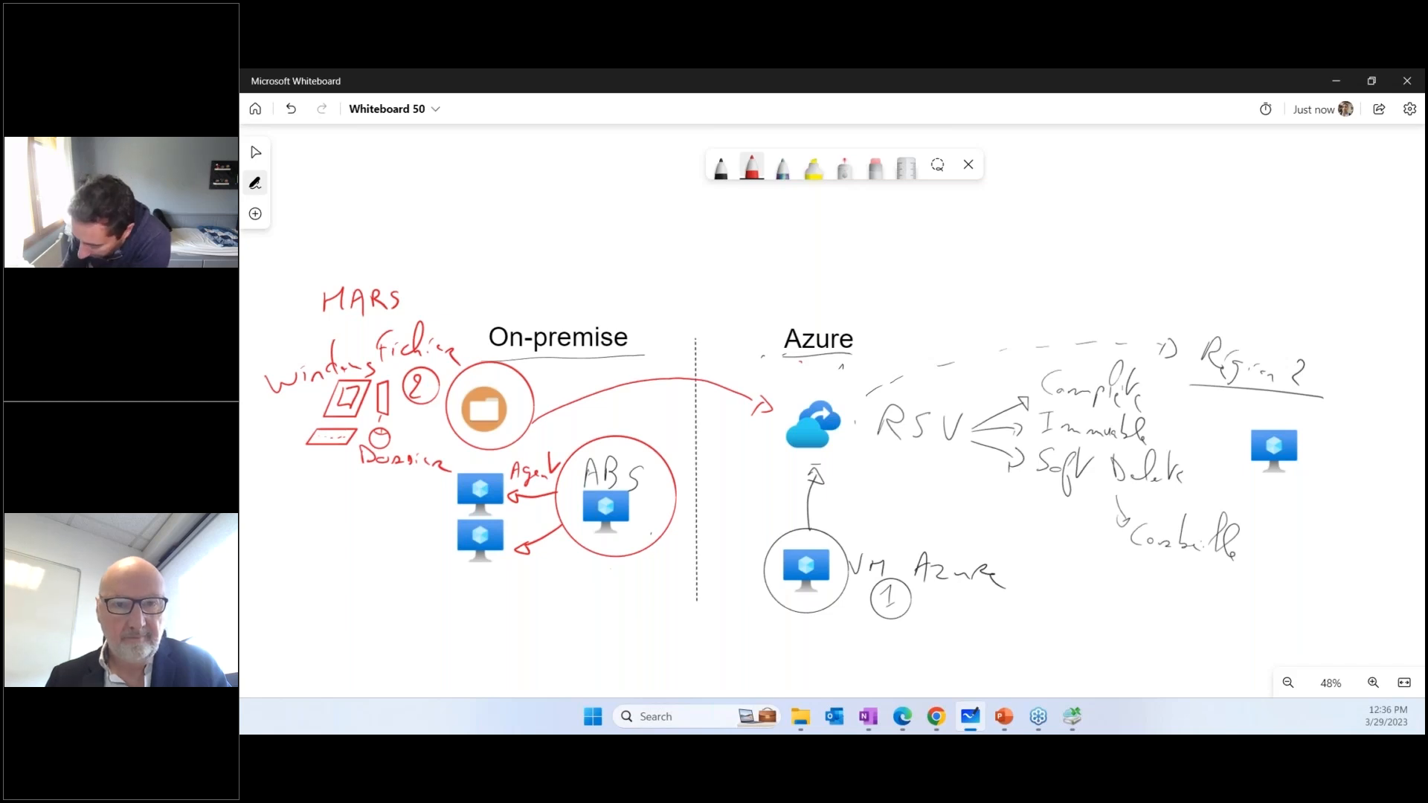
drag(505, 503, 502, 519)
drag(509, 513, 531, 510)
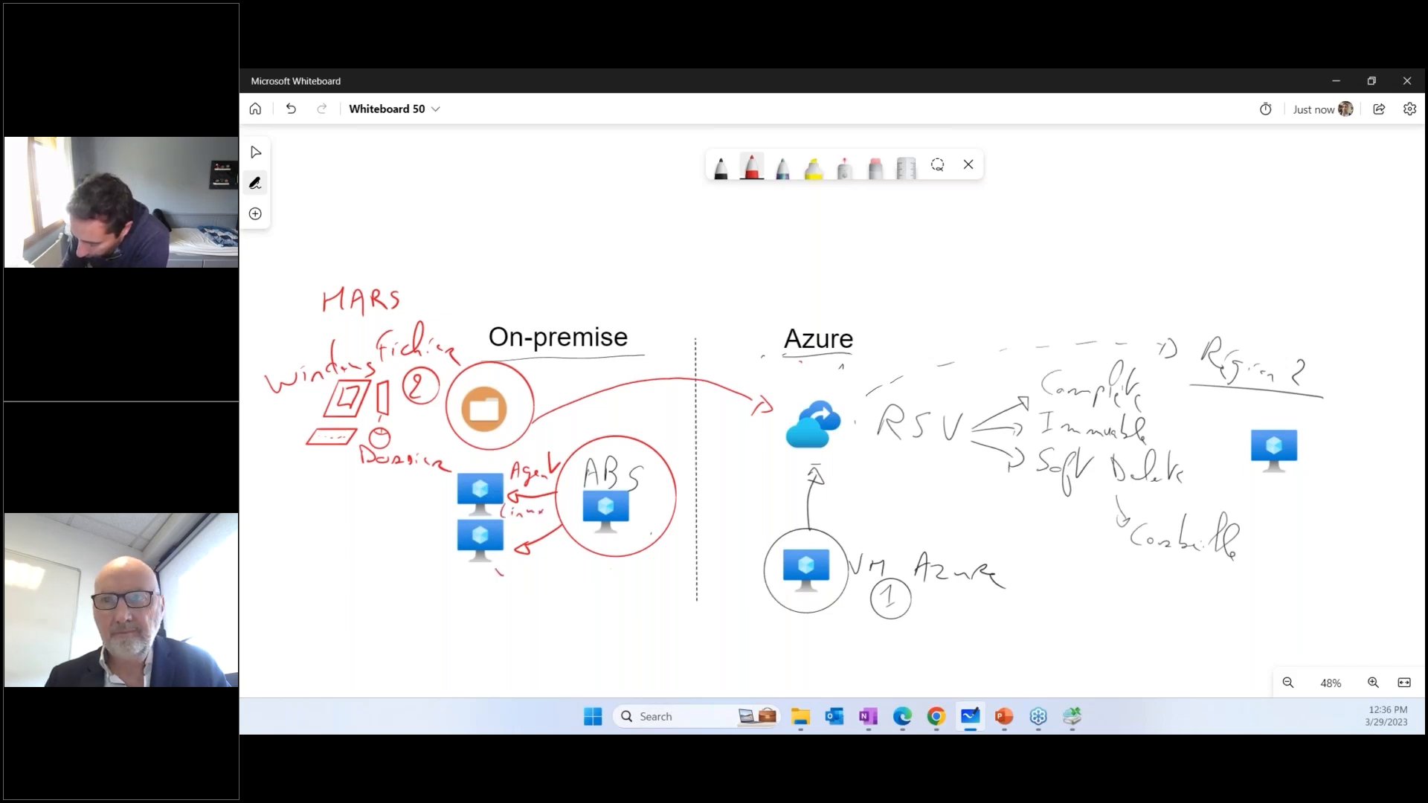
drag(503, 574, 515, 565)
drag(520, 564, 544, 571)
drag(549, 566, 566, 575)
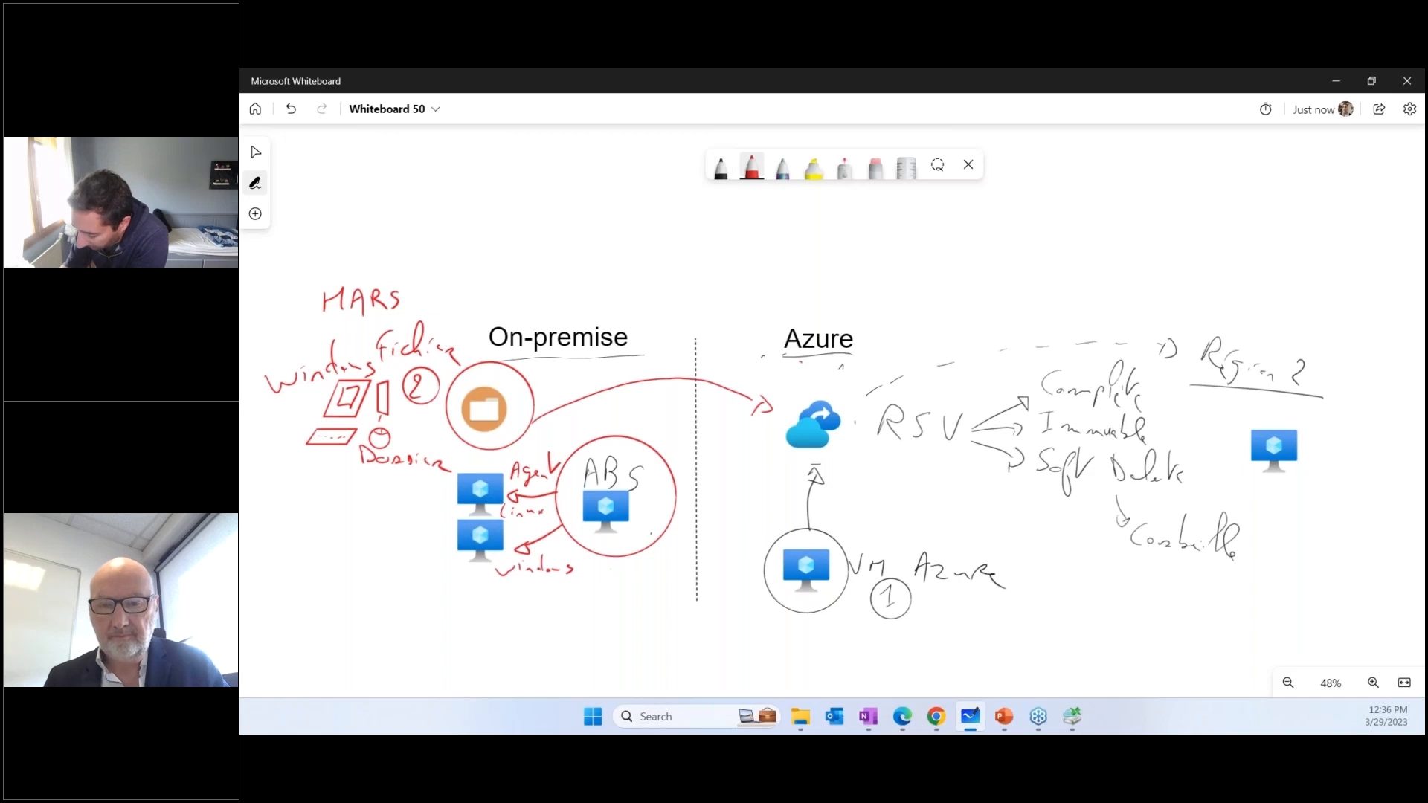
Draw a red line from ABS to the lower On-premise area and handwrite Hyper-V and VMware with VM1, VM2 and VM3 beneath
mouse_move(608, 559)
mouse_down()
mouse_move(421, 622)
mouse_move(402, 603)
mouse_up()
drag(336, 535, 359, 566)
mouse_move(364, 552)
mouse_down()
mouse_move(367, 566)
mouse_move(375, 558)
mouse_up()
drag(376, 556, 428, 549)
mouse_move(337, 576)
mouse_down()
mouse_move(417, 588)
mouse_move(363, 617)
mouse_move(353, 657)
mouse_up()
mouse_move(369, 610)
mouse_down()
mouse_move(407, 627)
mouse_move(382, 641)
mouse_move(416, 647)
mouse_move(382, 655)
mouse_move(402, 669)
mouse_up()
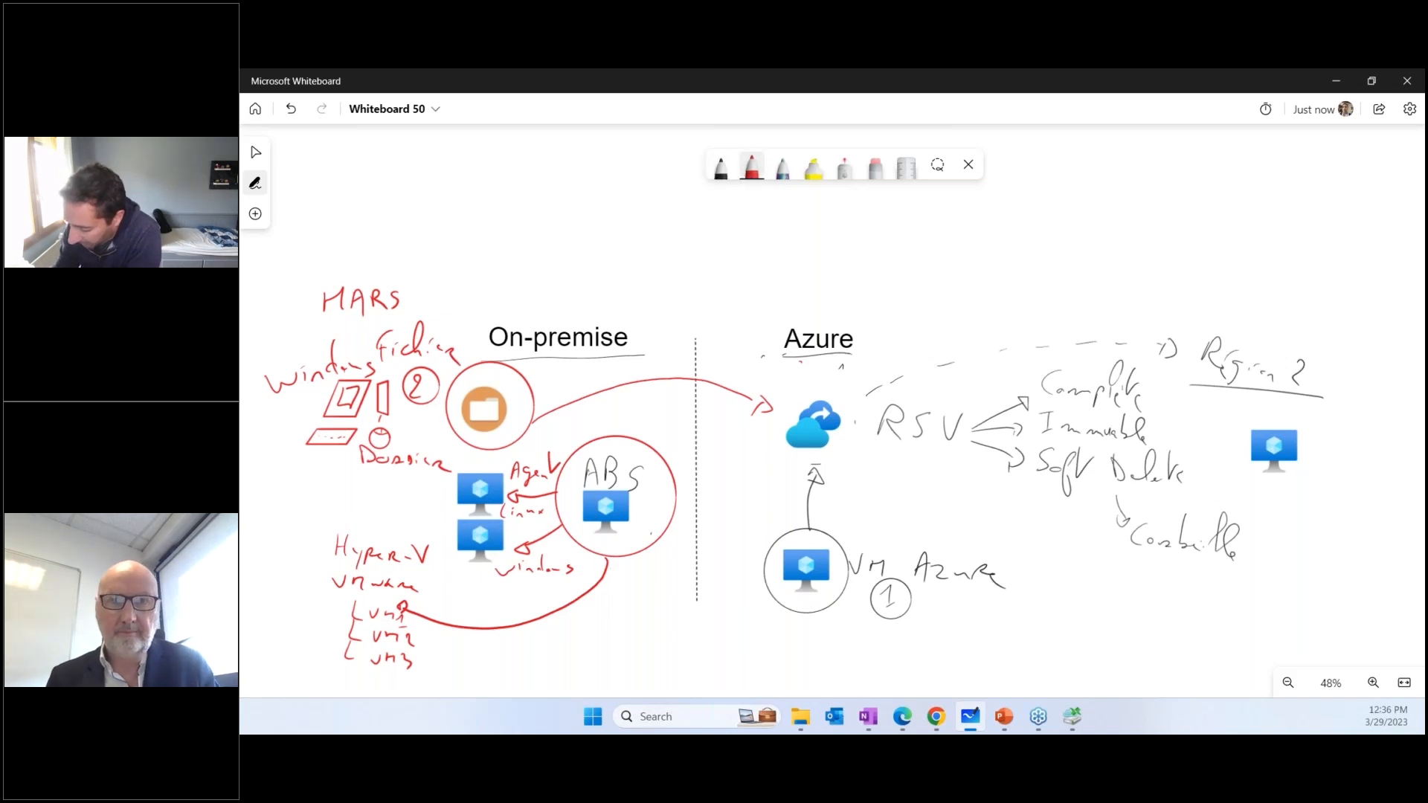
Bracket the three listed VMs and draw red arrows from them to ABS and from ABS to the RSV cloud icon
drag(421, 619, 424, 673)
mouse_move(438, 654)
mouse_down()
mouse_move(534, 659)
mouse_move(617, 562)
mouse_move(629, 579)
mouse_up()
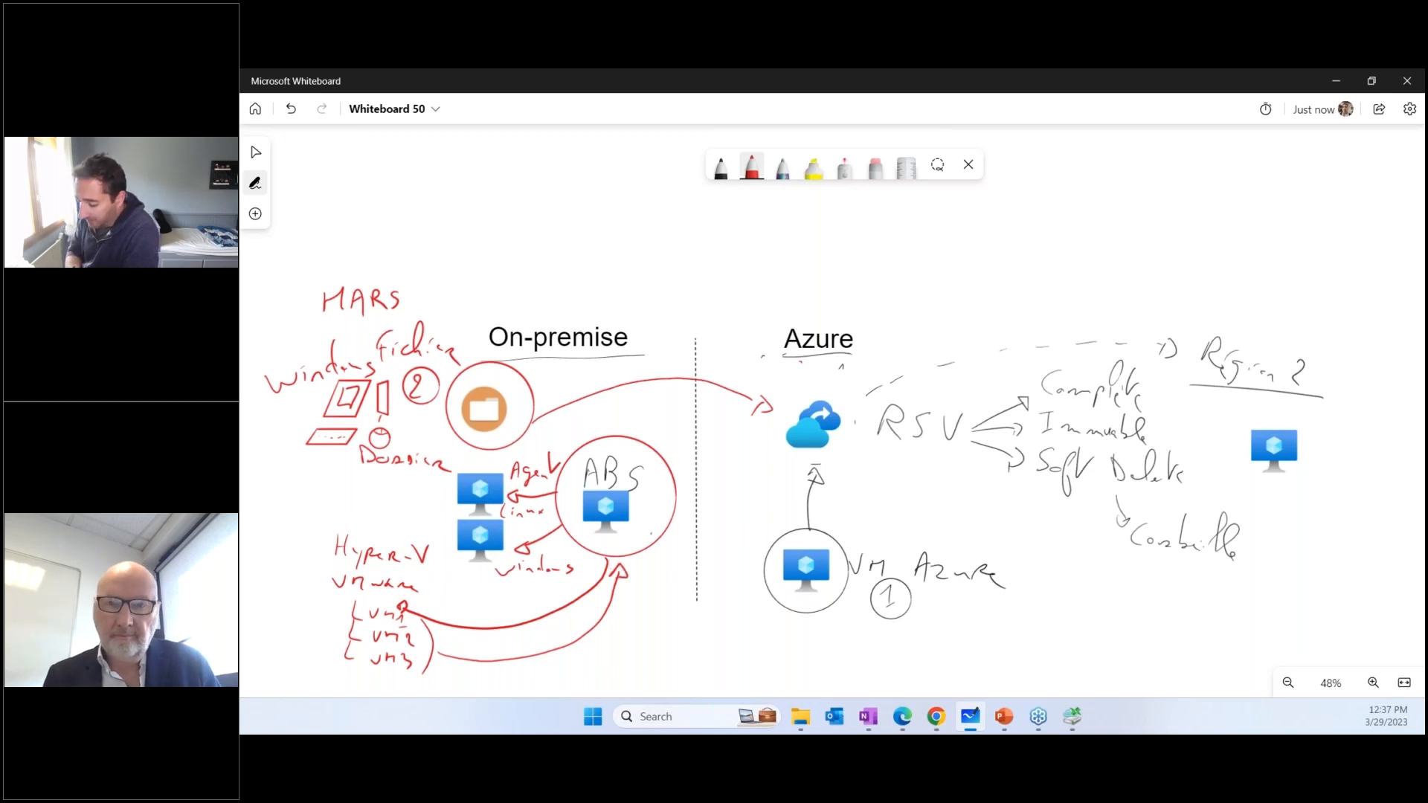
mouse_move(661, 451)
mouse_down()
mouse_move(750, 424)
mouse_move(783, 429)
mouse_move(774, 439)
mouse_up()
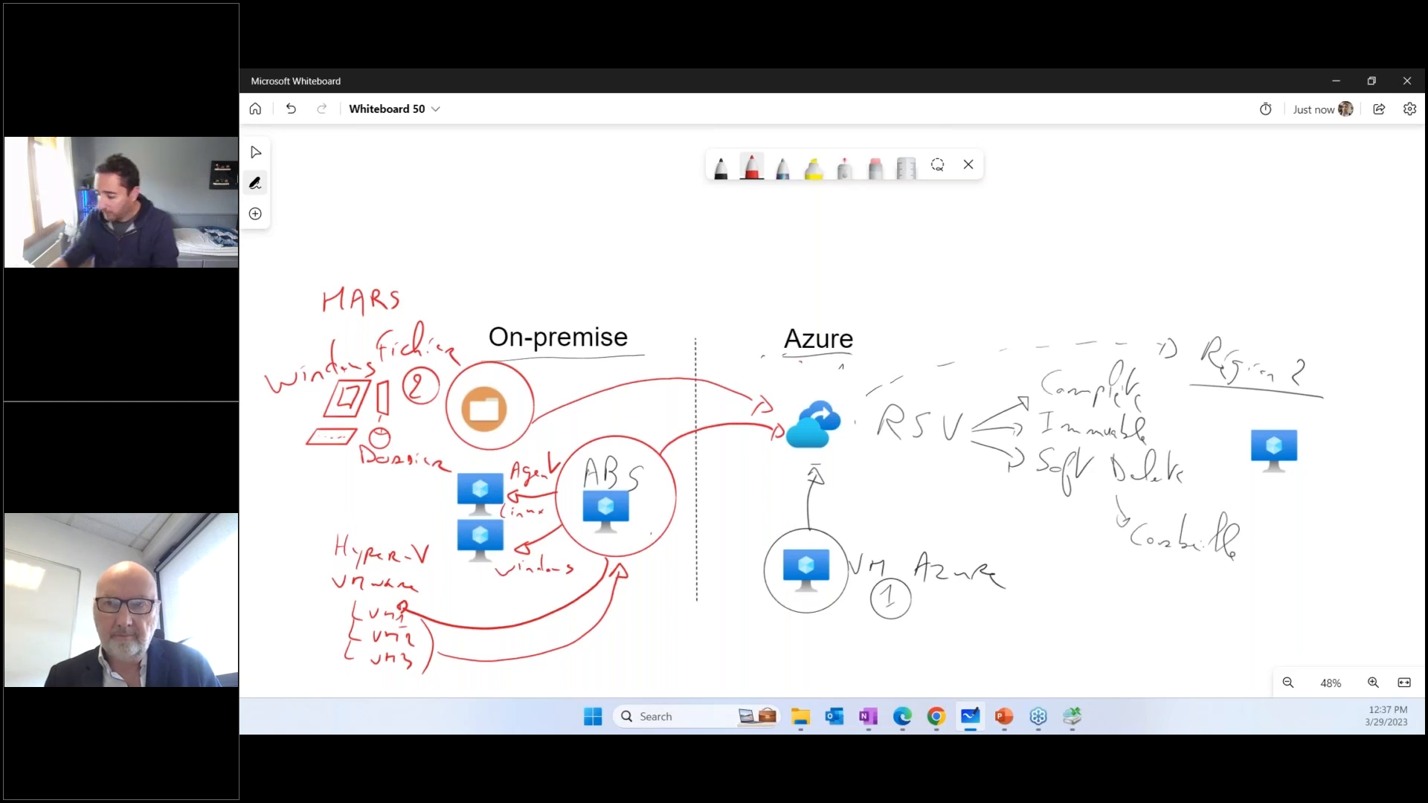
Handwrite the label Localement in black beside the lower edge of the red ABS circle
click(721, 166)
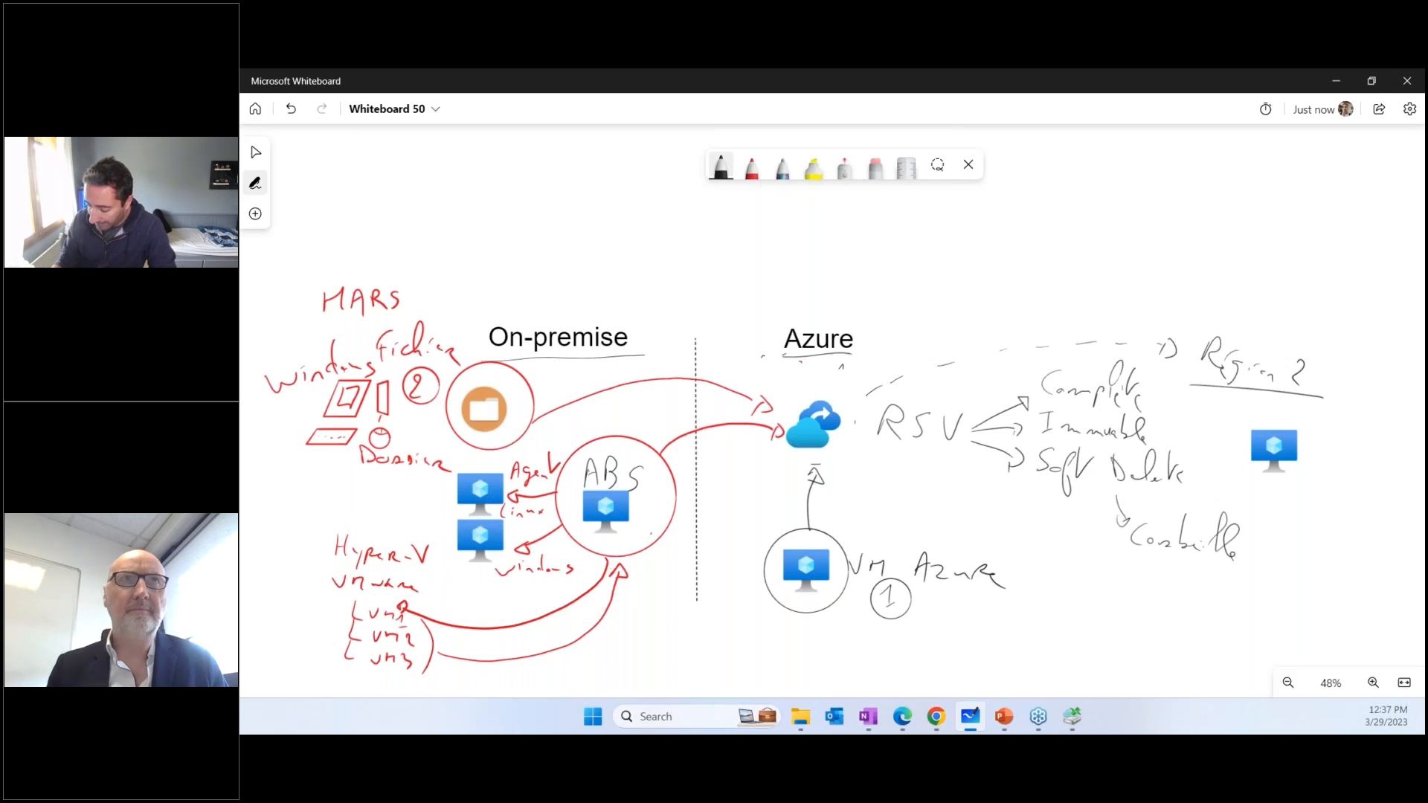
mouse_move(636, 564)
mouse_down()
mouse_move(675, 580)
mouse_move(696, 560)
mouse_move(737, 595)
mouse_move(763, 588)
mouse_up()
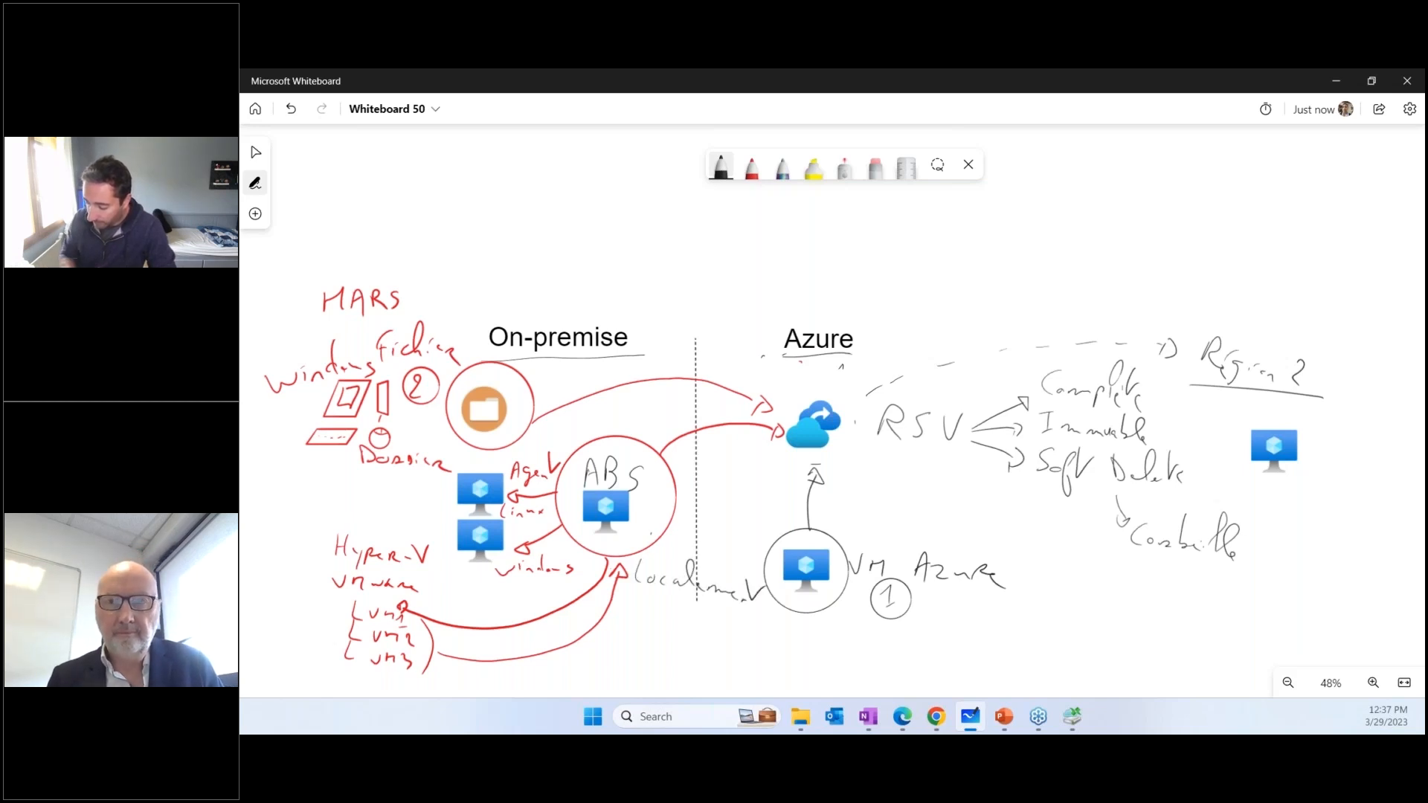
mouse_move(632, 598)
mouse_down()
mouse_move(641, 615)
mouse_move(708, 641)
mouse_up()
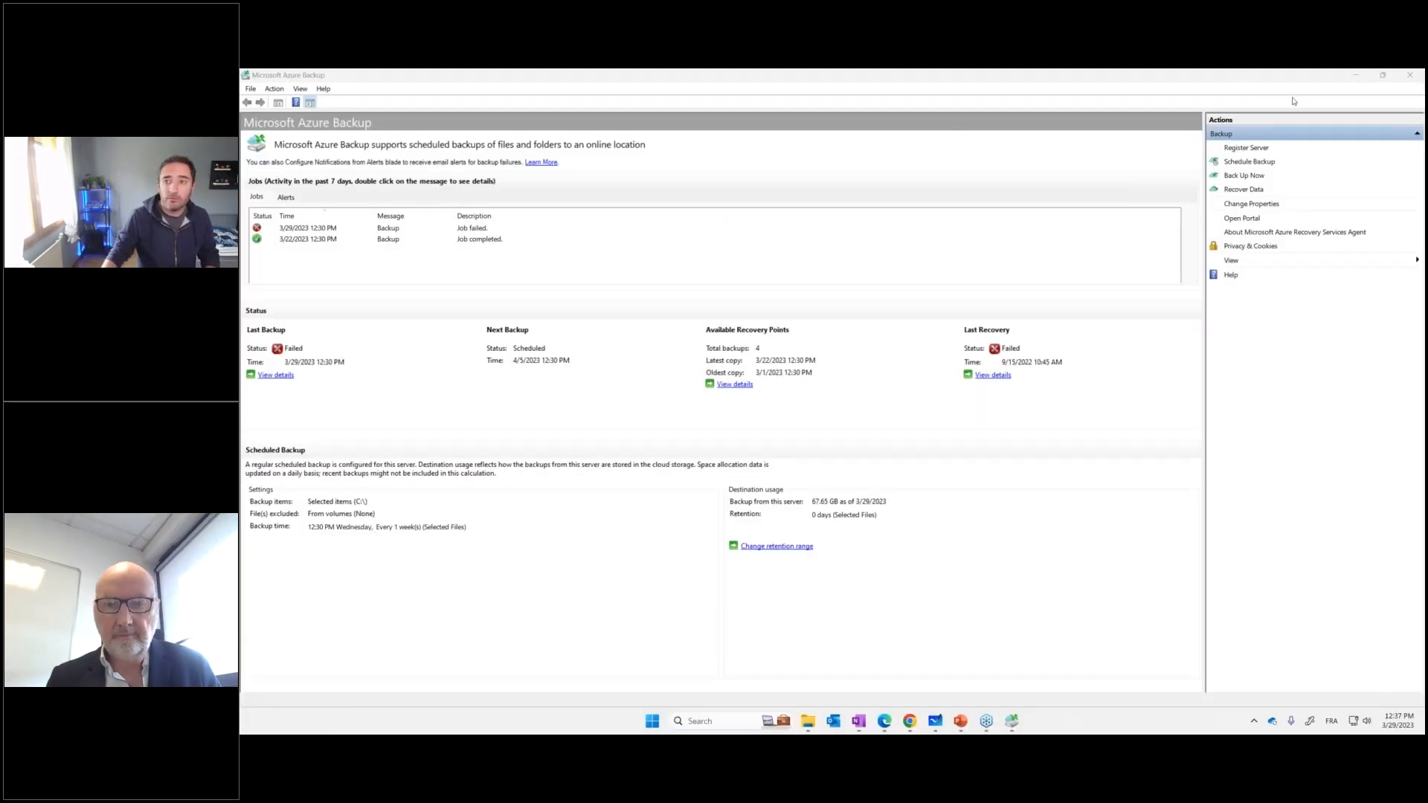
Close the Microsoft Azure Backup agent and set the RSV-PROD-PP vault's backup workload location to On-Premises
click(1403, 80)
click(1404, 80)
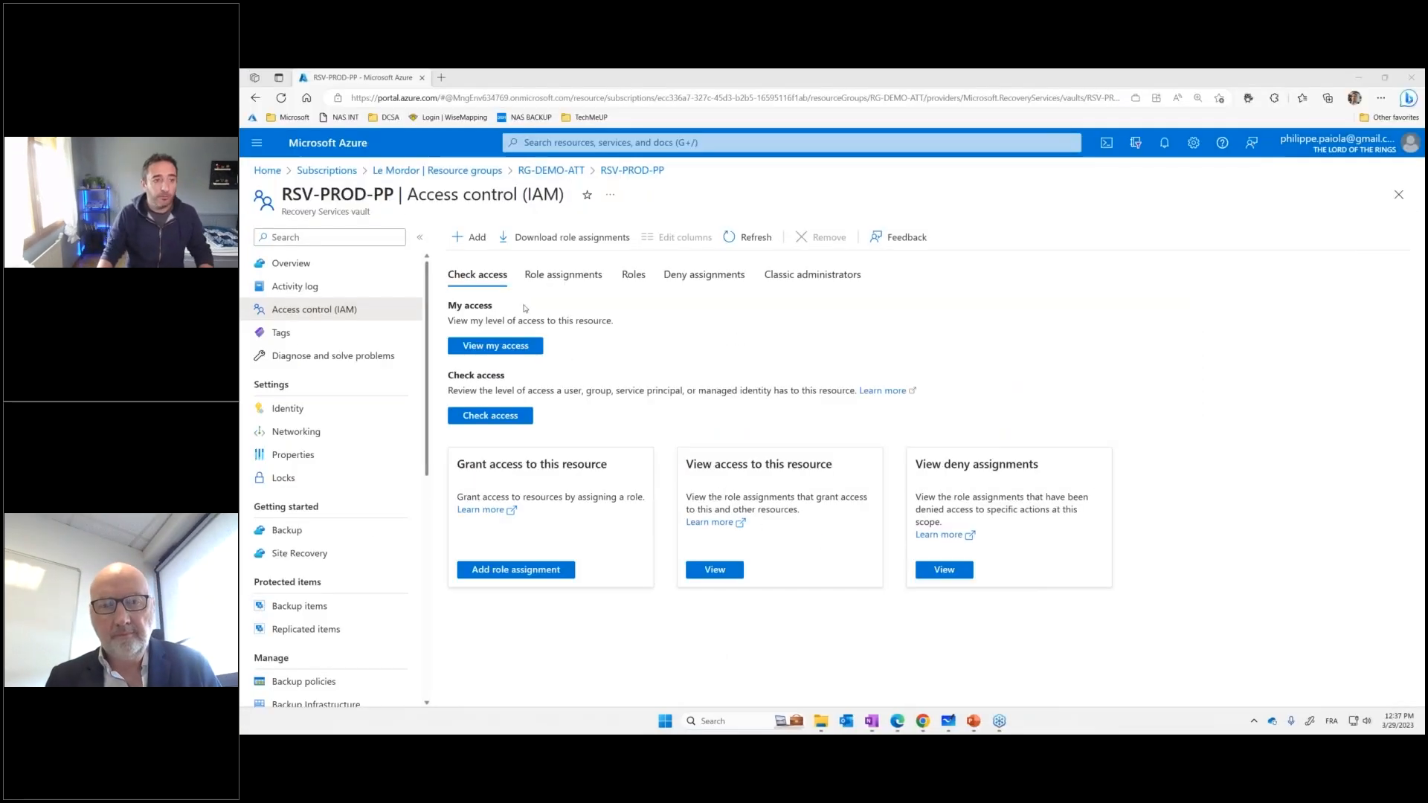
click(316, 532)
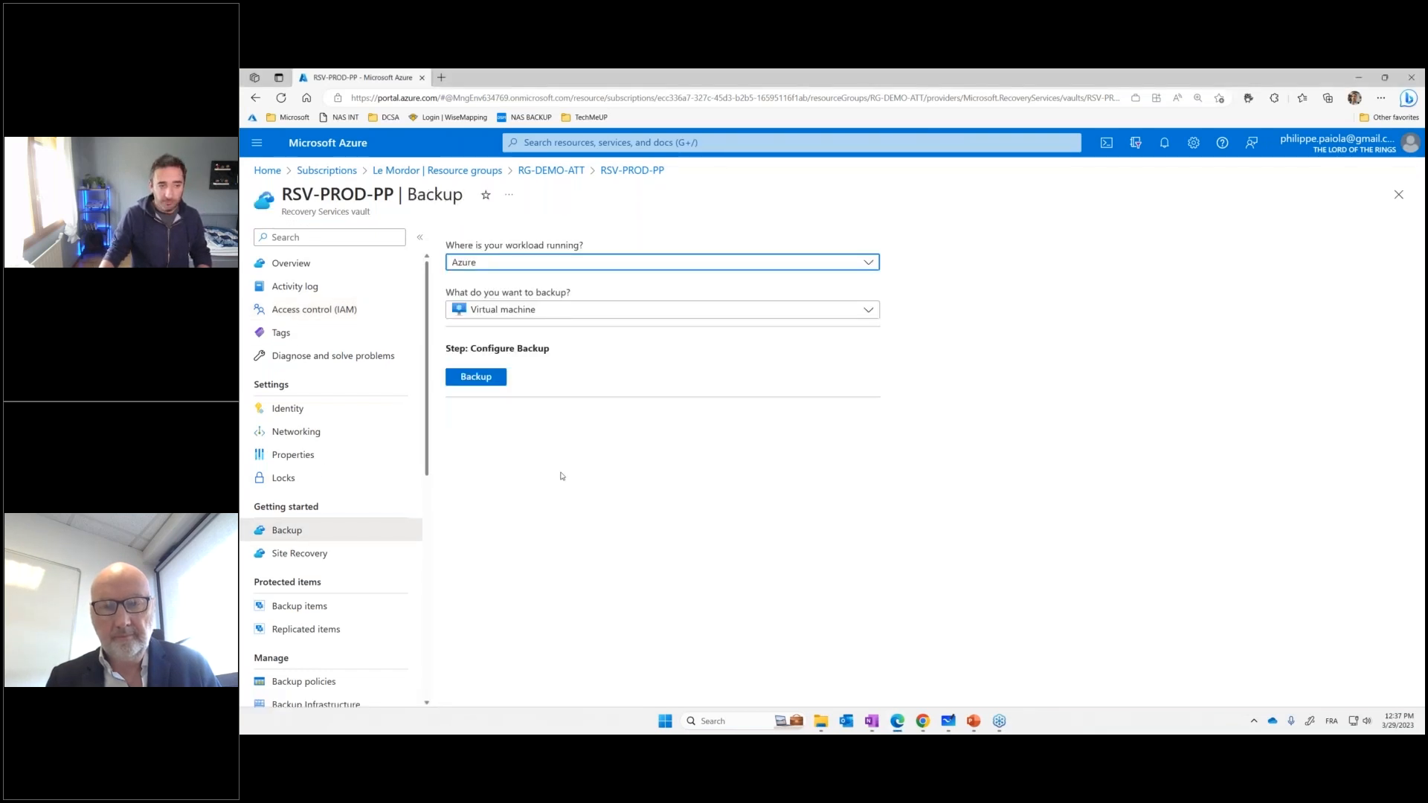
click(502, 264)
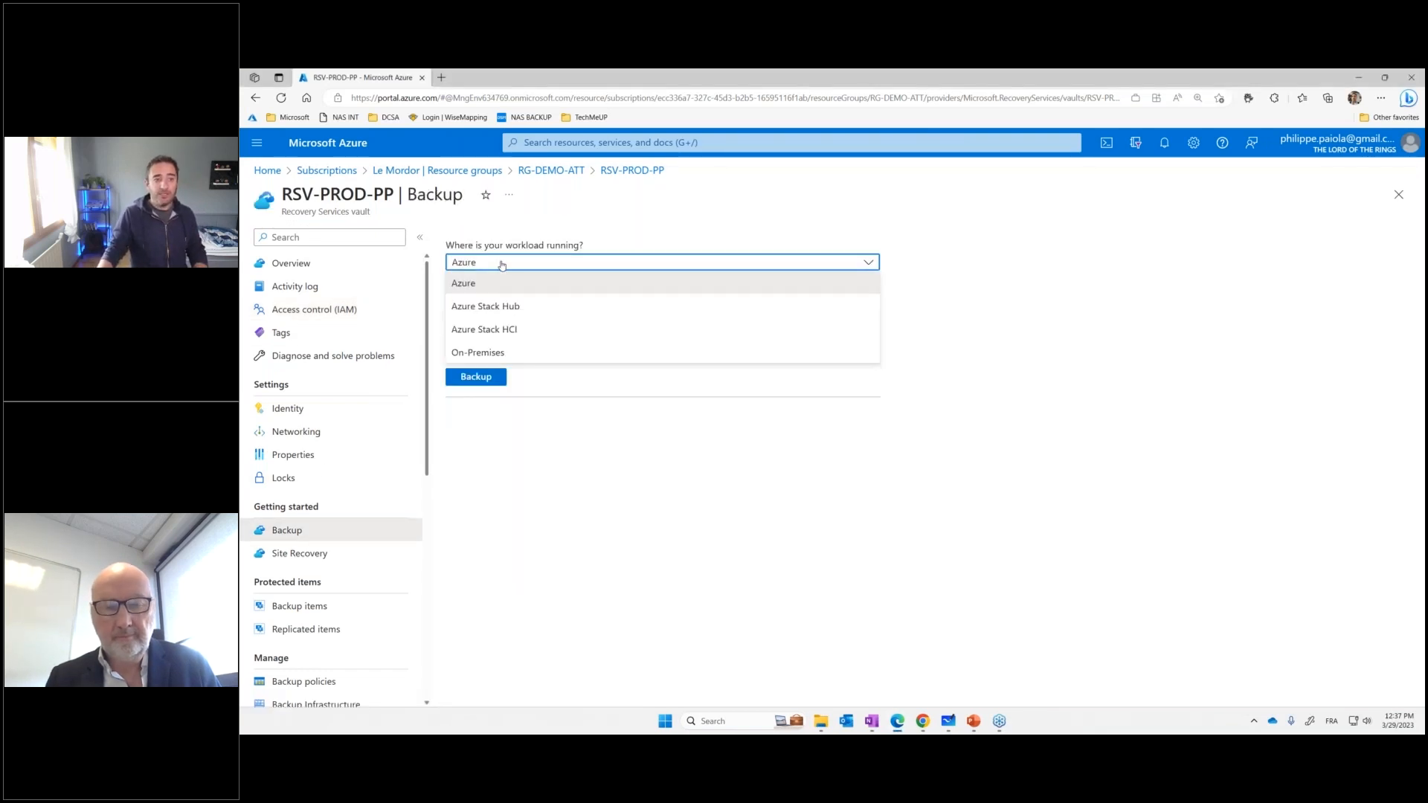
click(483, 353)
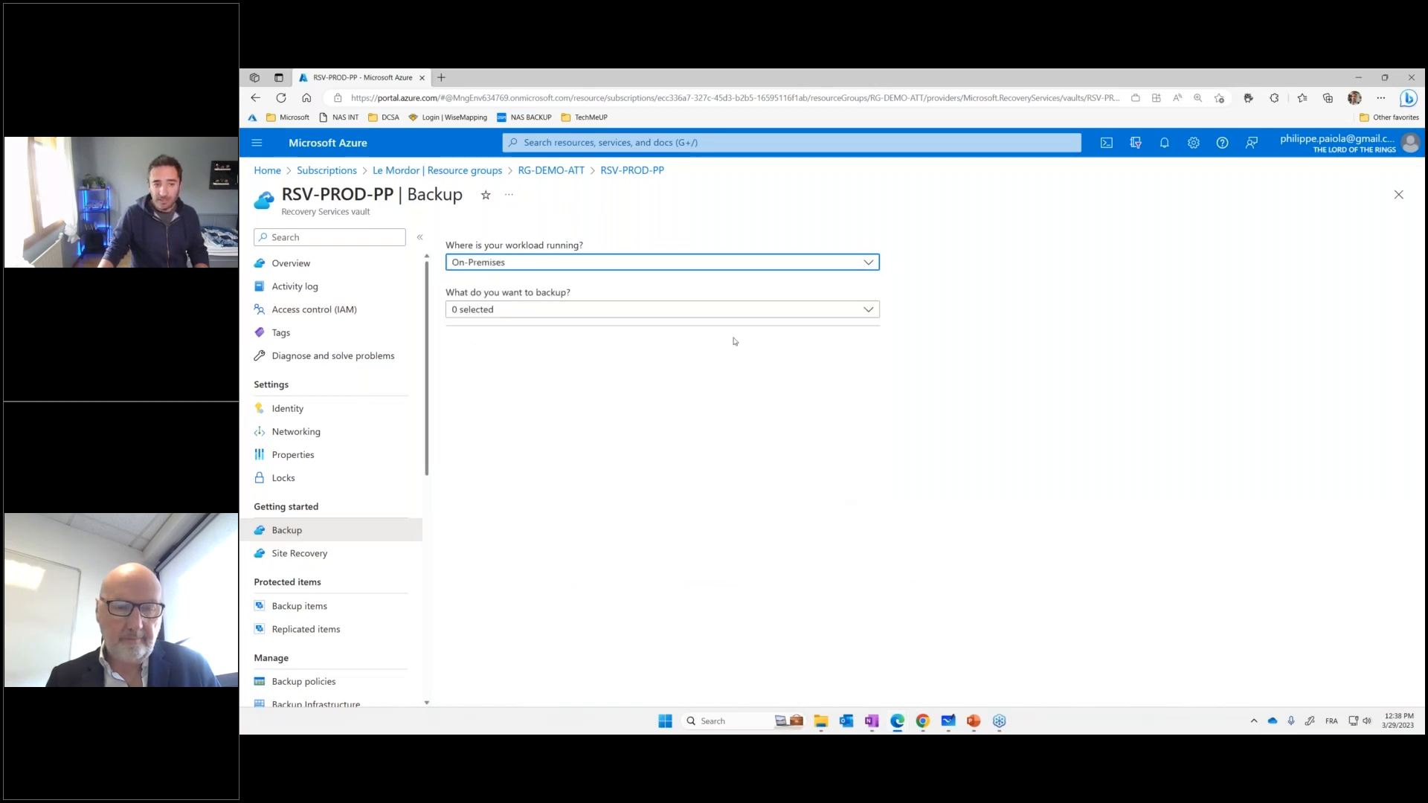
Show the on-premises backup types, strike through Files and folders in red, mark Hyper-V and VMWare with arrows, circle the remaining types, and clear the annotations
click(662, 309)
click(459, 330)
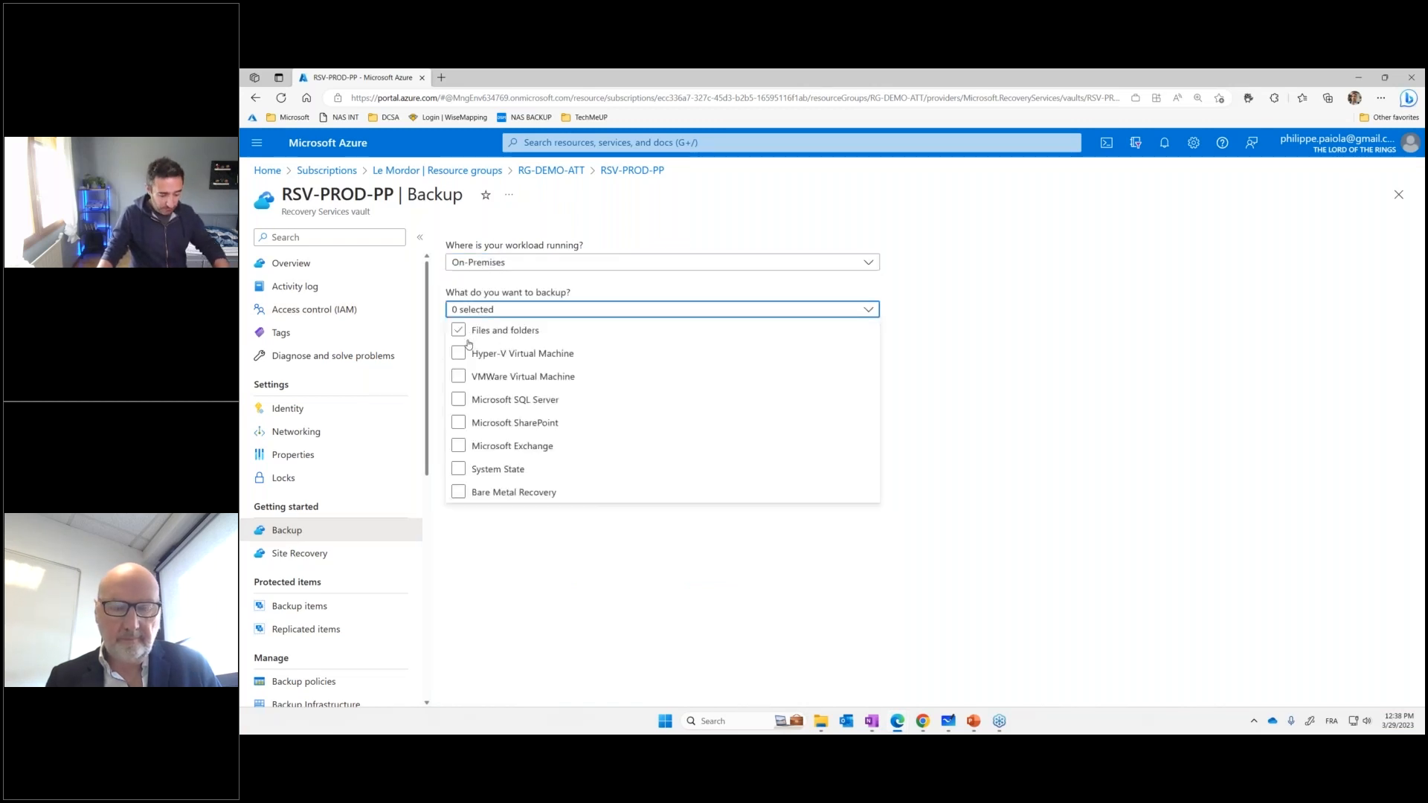
key(ctrl+2)
mouse_move(455, 333)
mouse_down()
mouse_move(540, 331)
mouse_move(518, 345)
mouse_up()
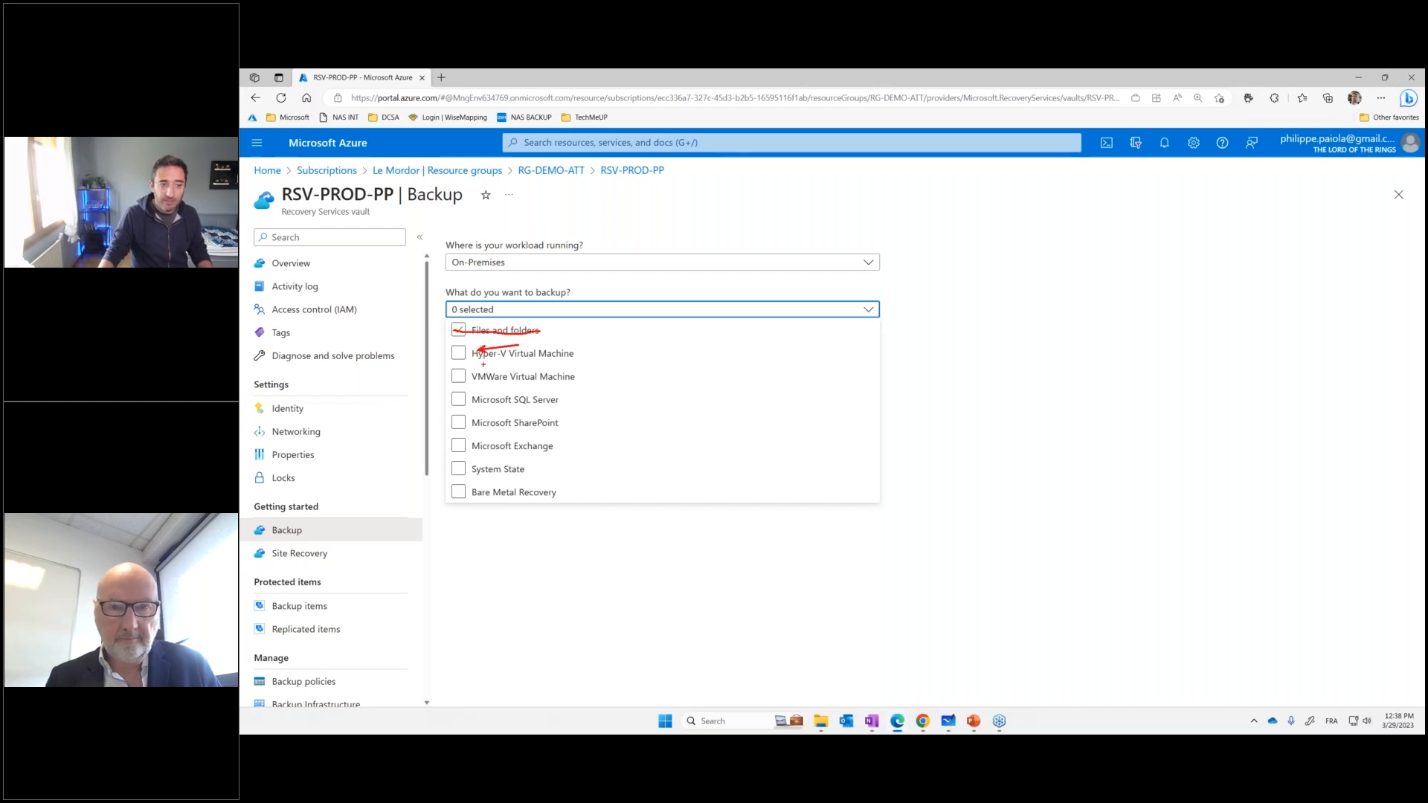
drag(478, 388, 519, 423)
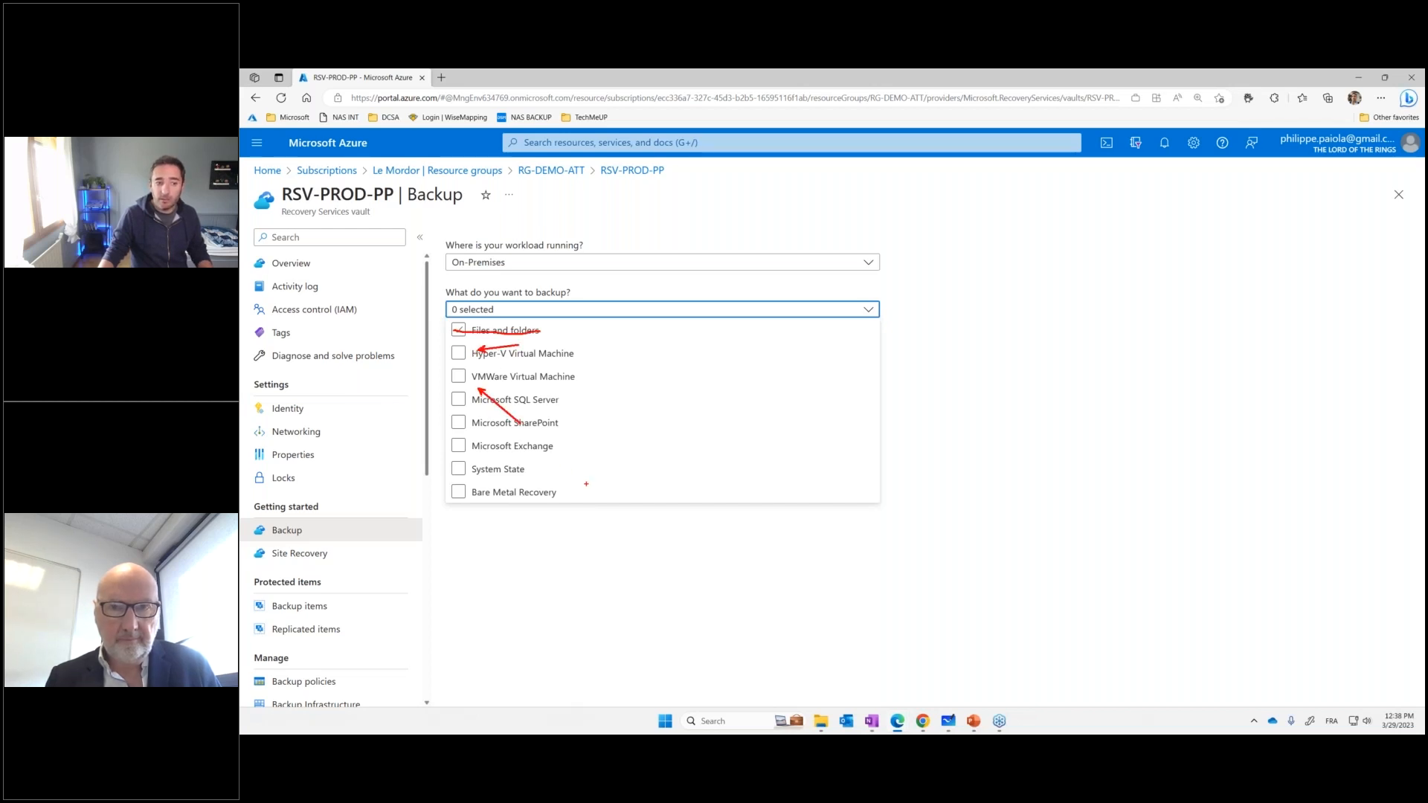
mouse_move(467, 343)
mouse_down()
mouse_move(437, 508)
mouse_move(610, 420)
mouse_move(498, 341)
mouse_move(458, 343)
mouse_up()
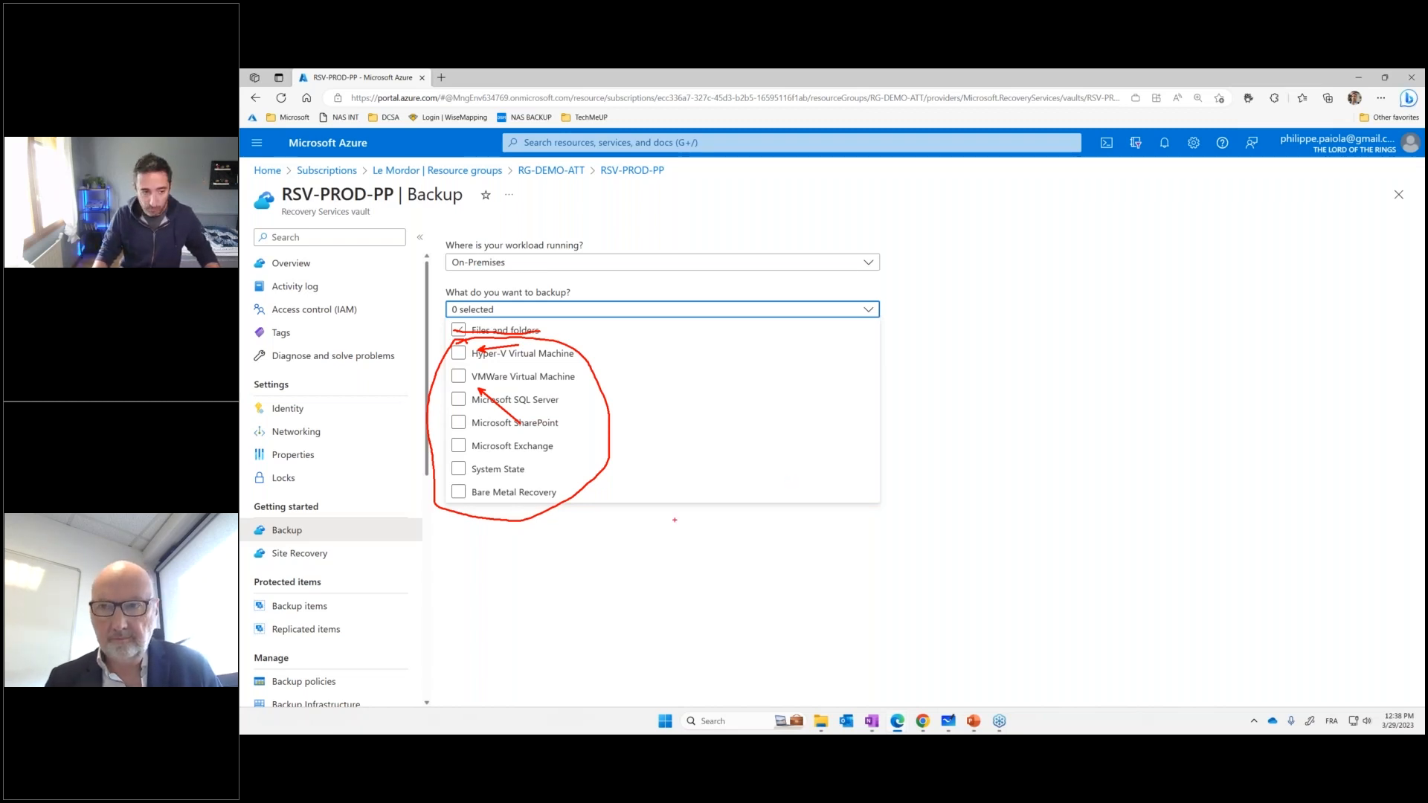
key(Escape)
Choose only VMWare Virtual Machine as the on-premises item to back up and open its infrastructure preparation page
click(482, 360)
click(481, 363)
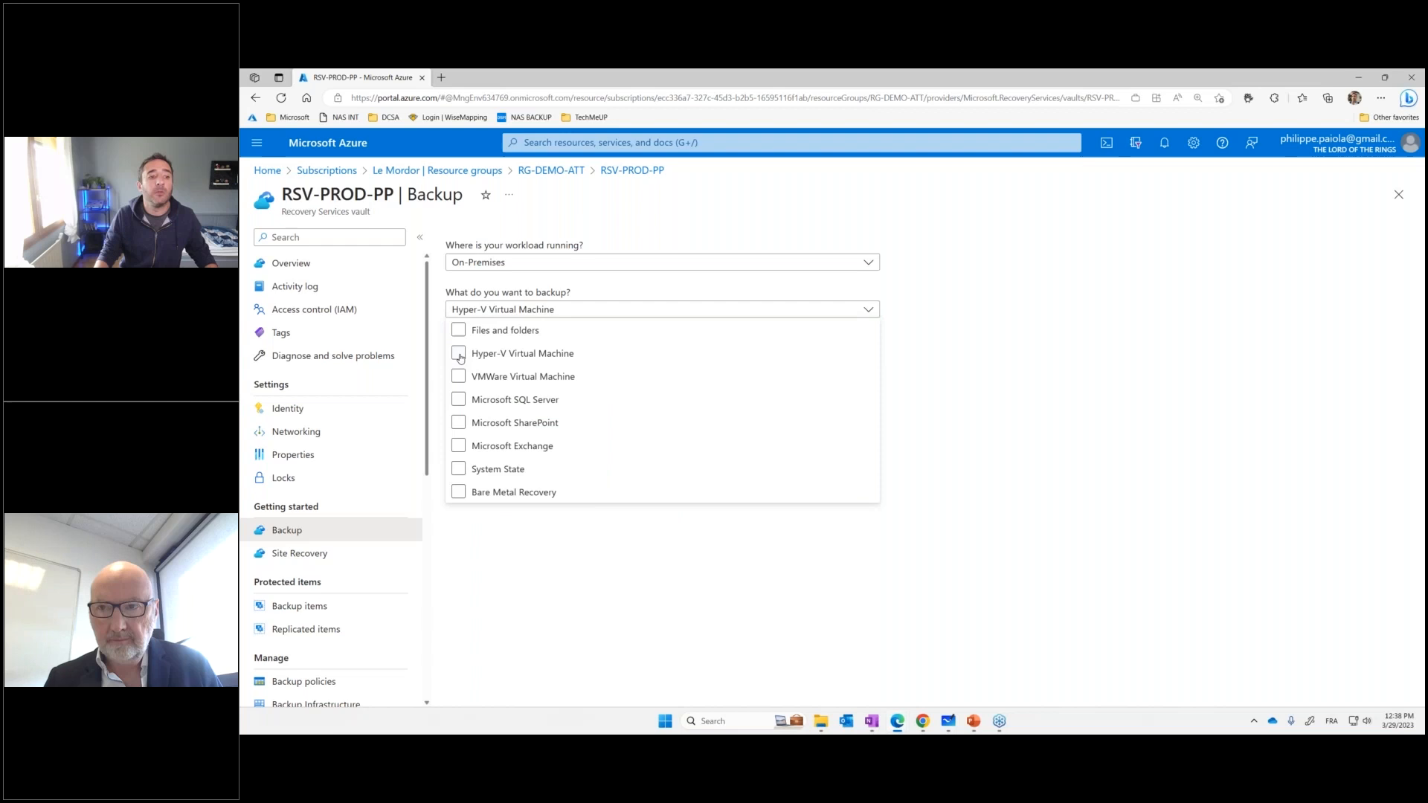
click(485, 377)
click(476, 362)
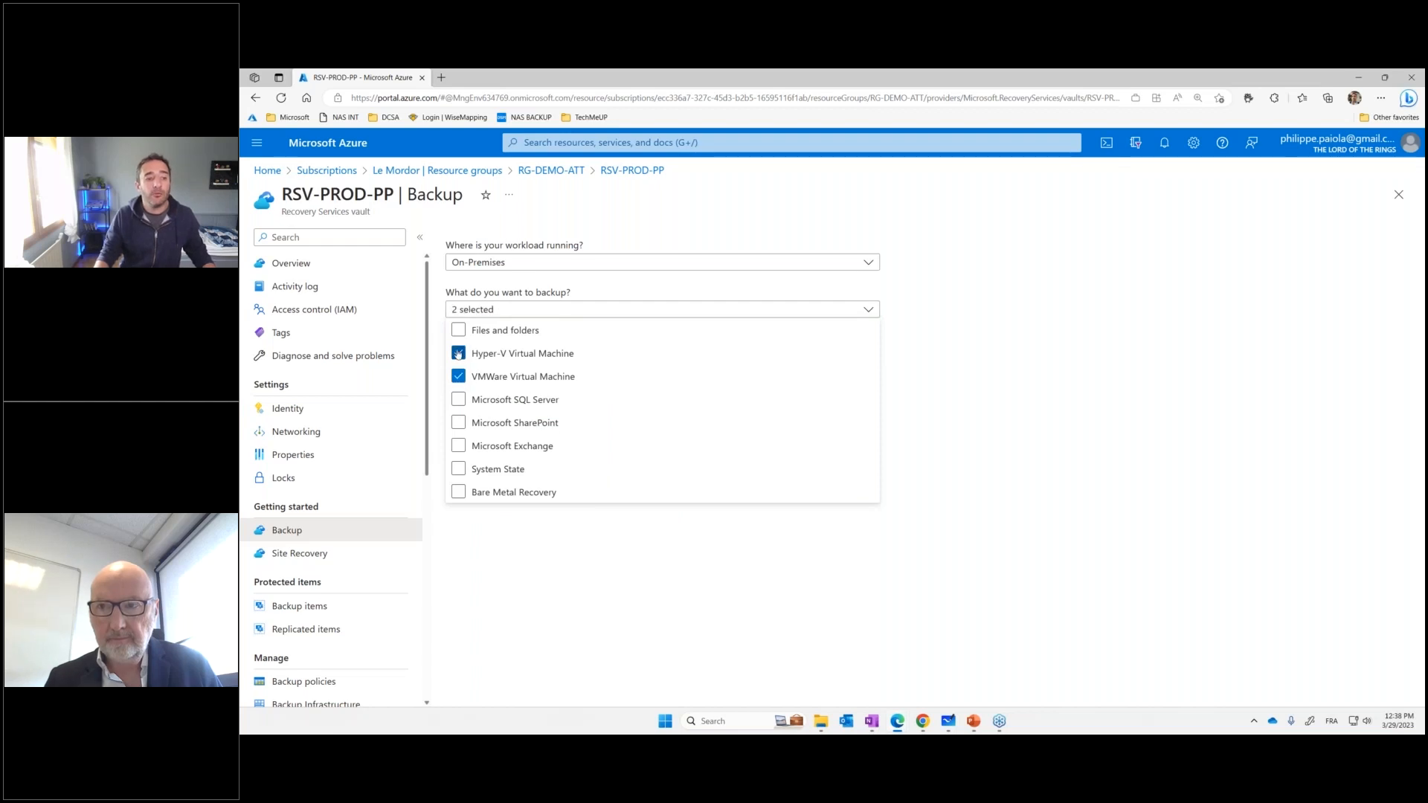
click(712, 571)
click(547, 377)
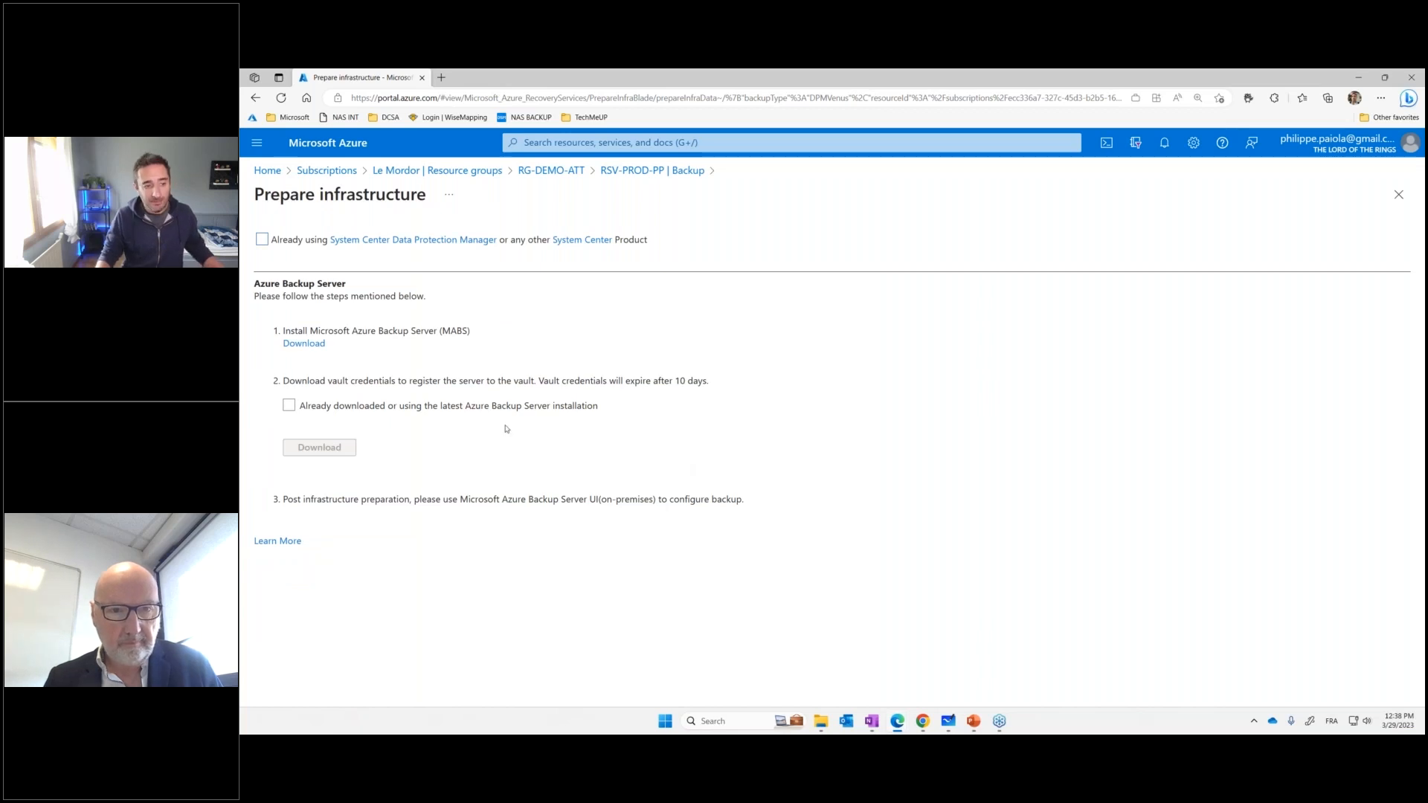
Open the Microsoft Azure Backup Server v3 download page, select all files in its download list for review, and dismiss the list without downloading
click(312, 344)
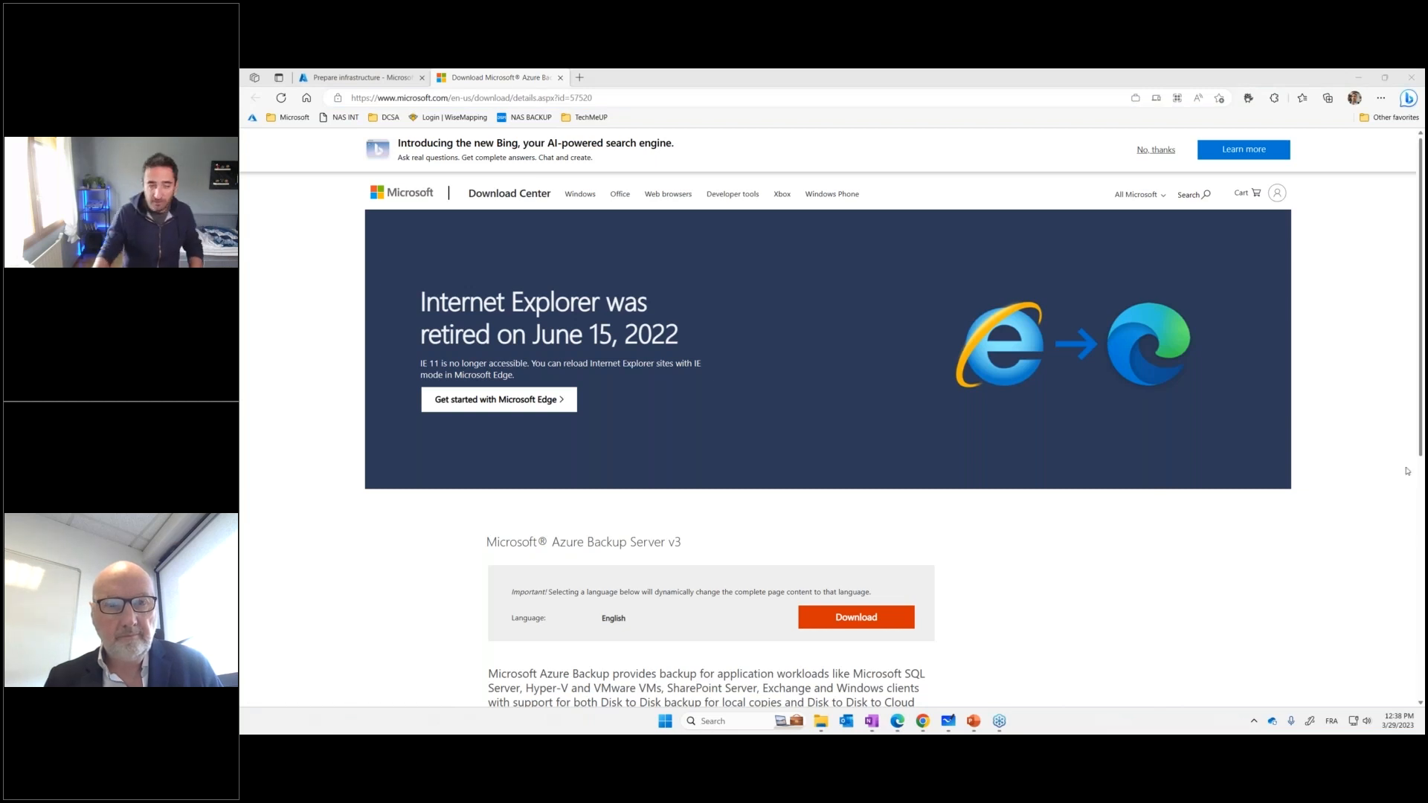
click(1164, 151)
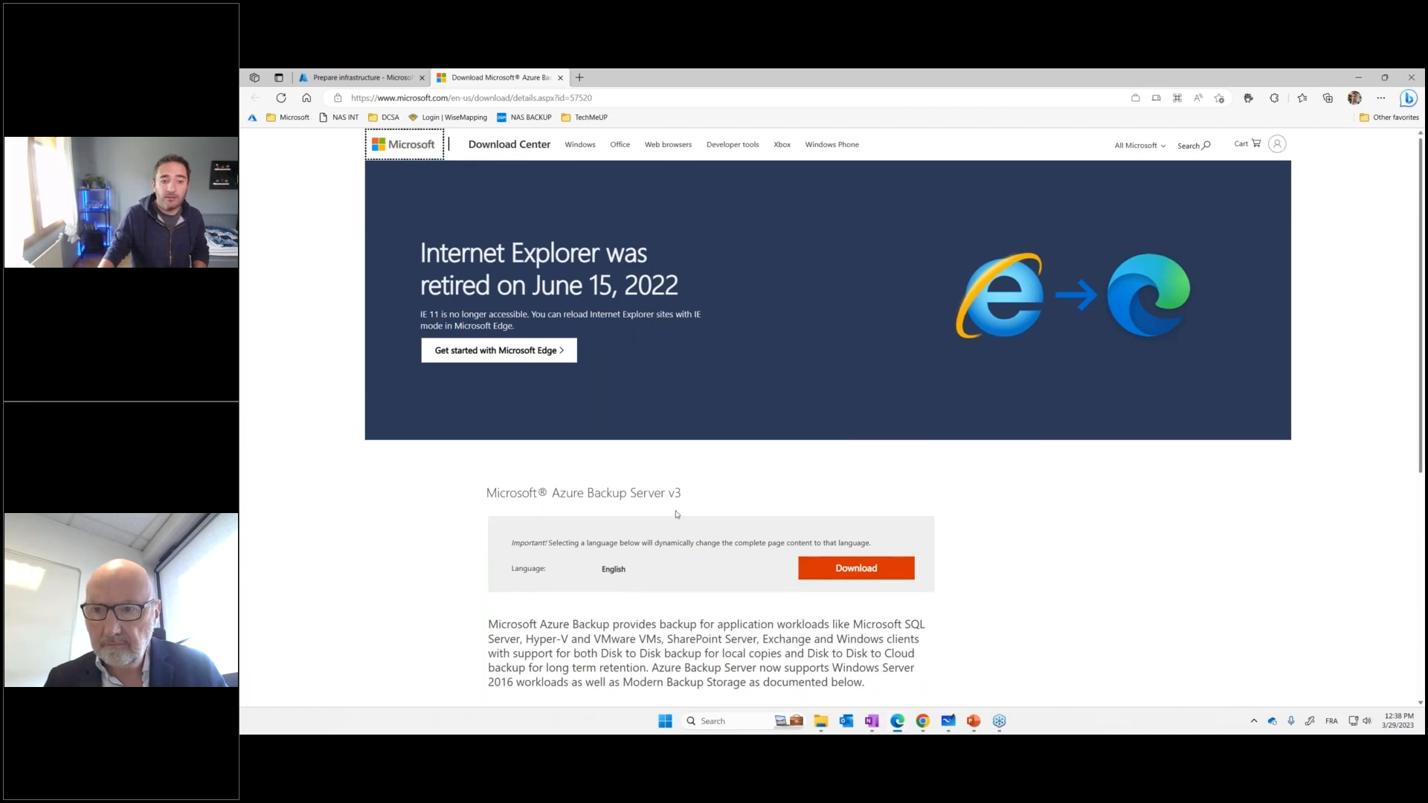
click(868, 569)
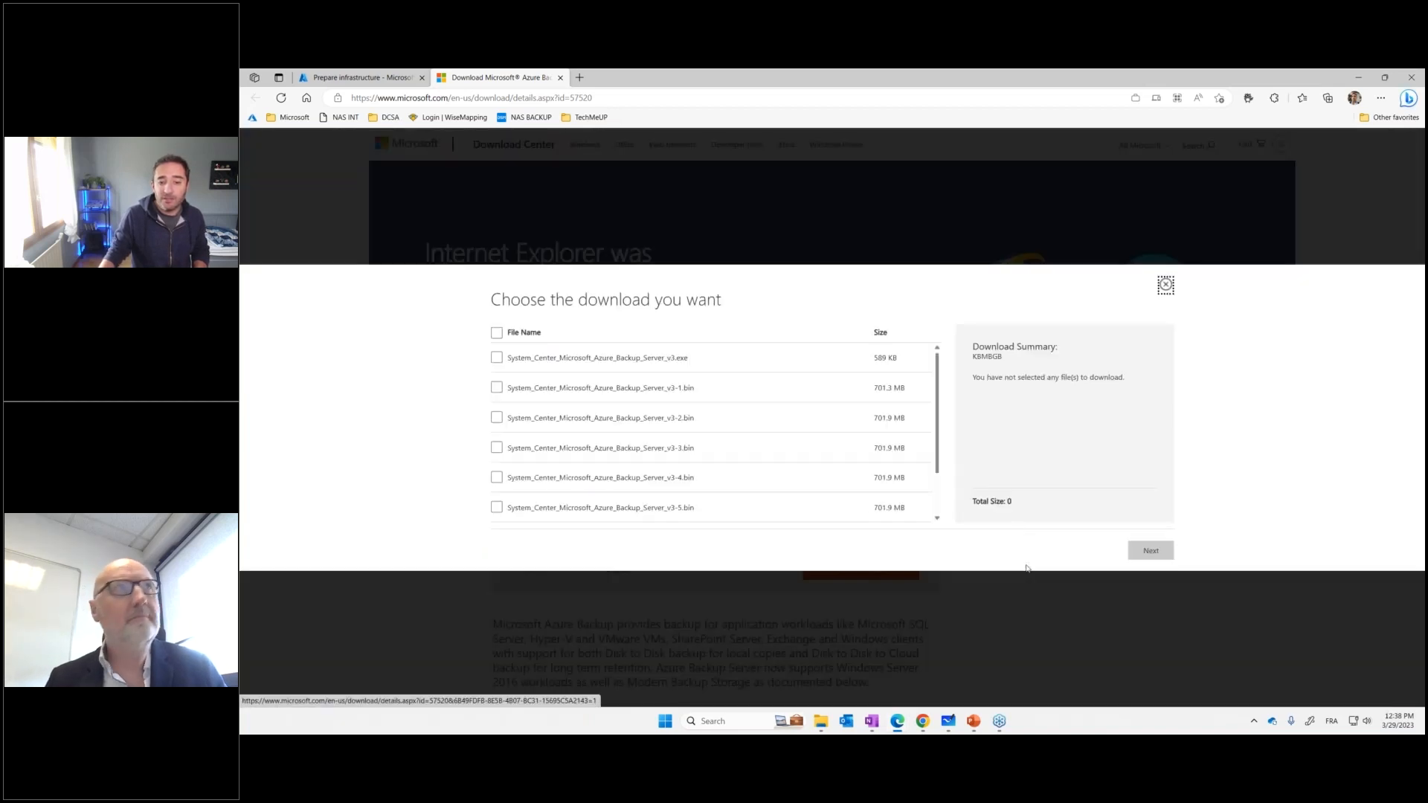
click(497, 333)
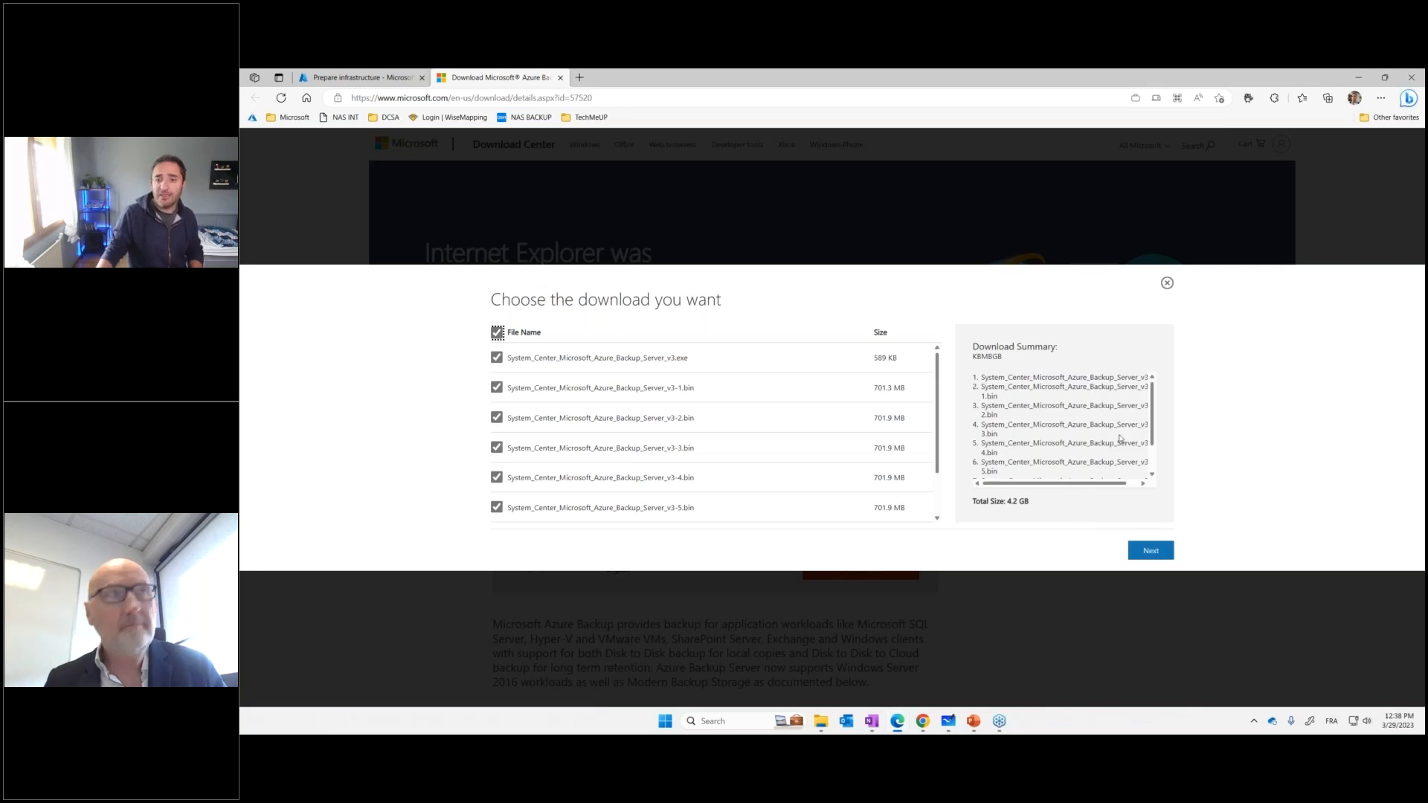
scroll(1151, 439, down, 2)
scroll(1160, 465, up, 2)
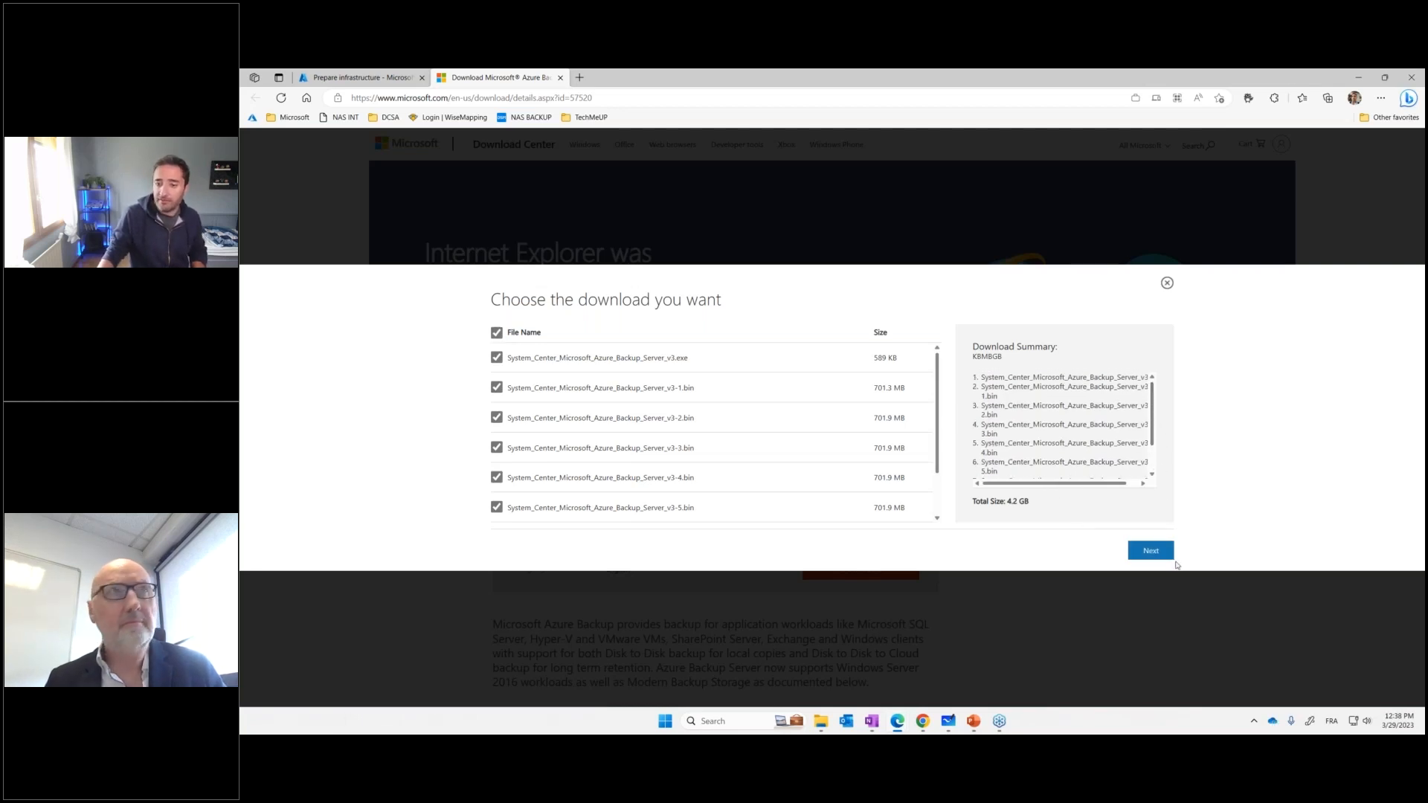
click(1177, 628)
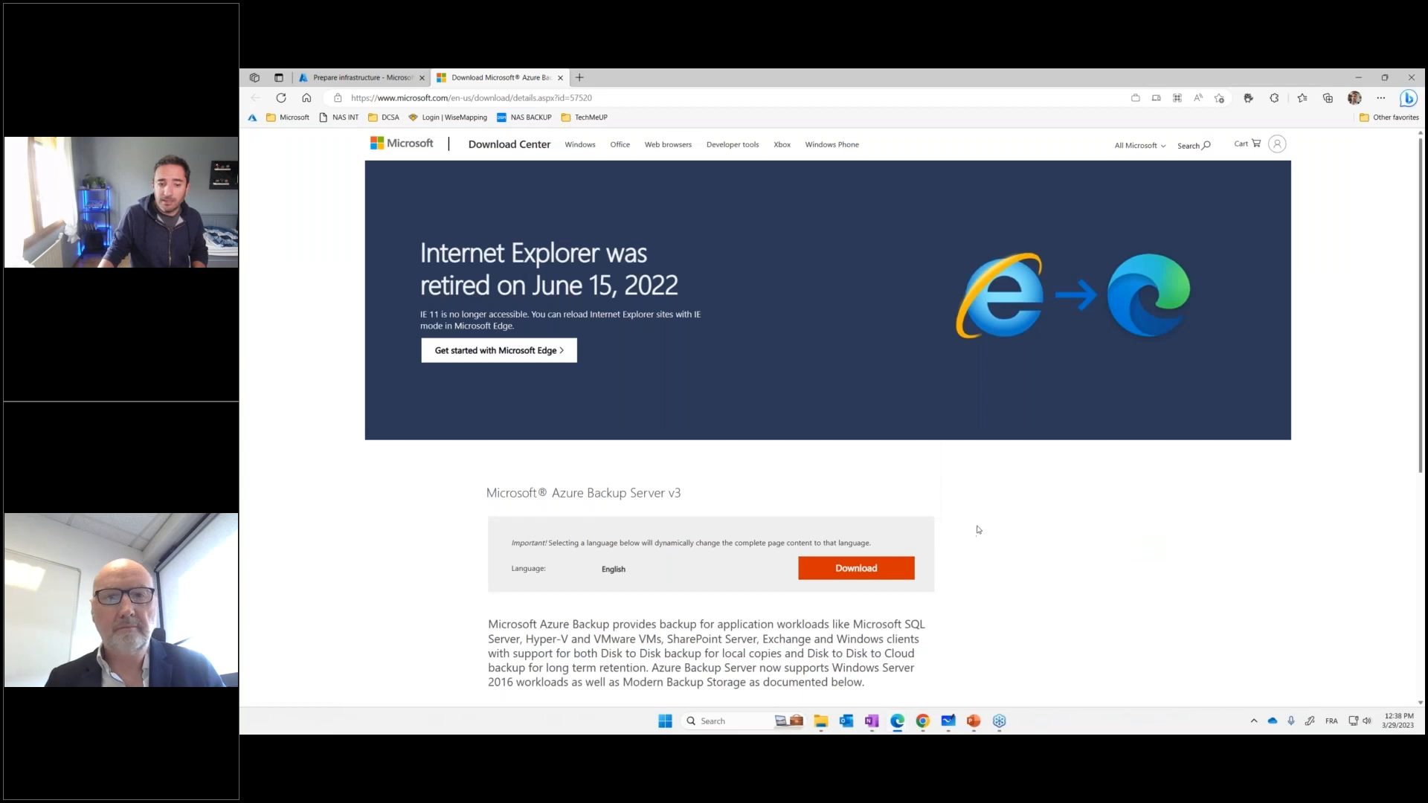
Expand the download's Details and temporarily frame in red the sentence about VMware support on Windows 2016 or Windows 2019
scroll(975, 533, down, 3)
click(530, 377)
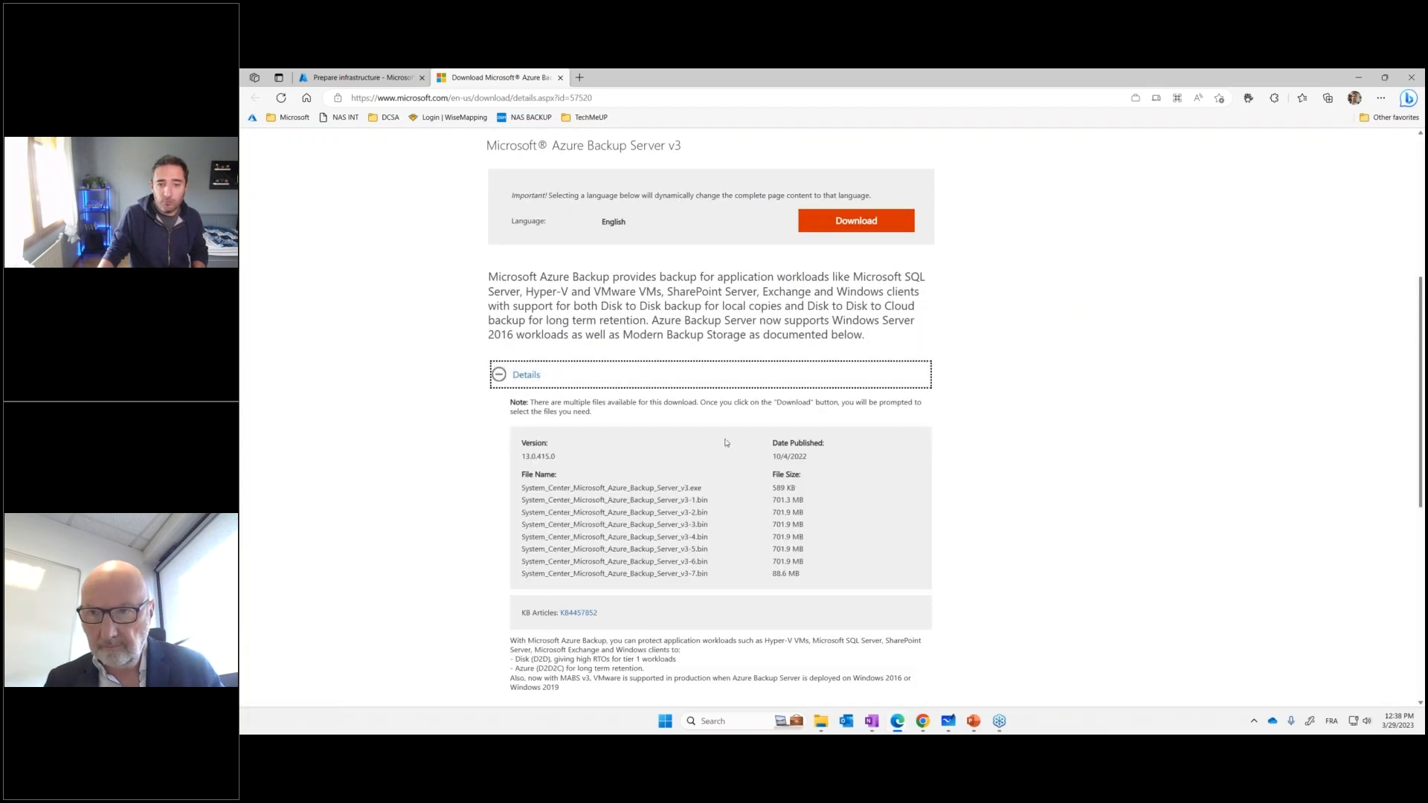
scroll(636, 599, down, 3)
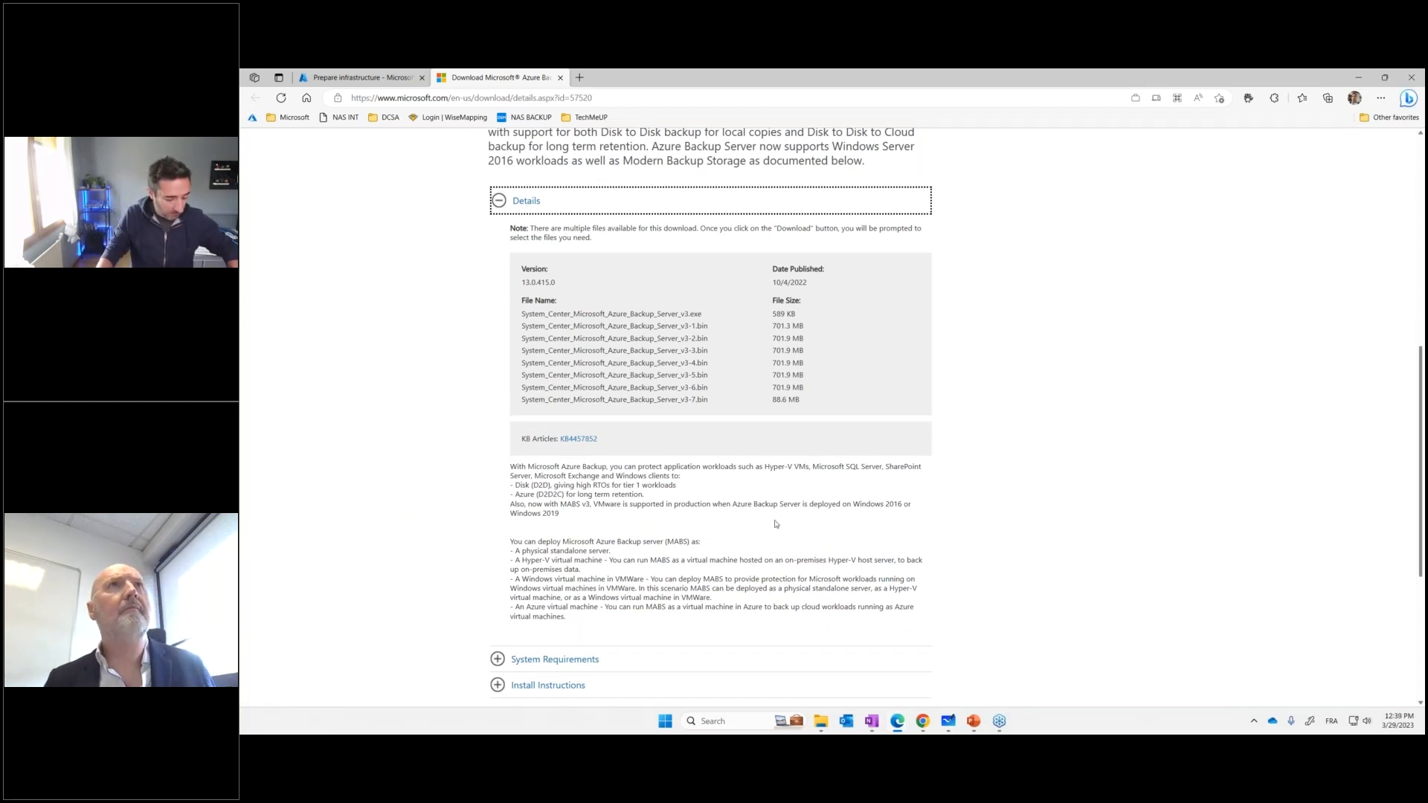
mouse_move(502, 497)
mouse_down()
mouse_move(786, 530)
mouse_move(931, 528)
mouse_up()
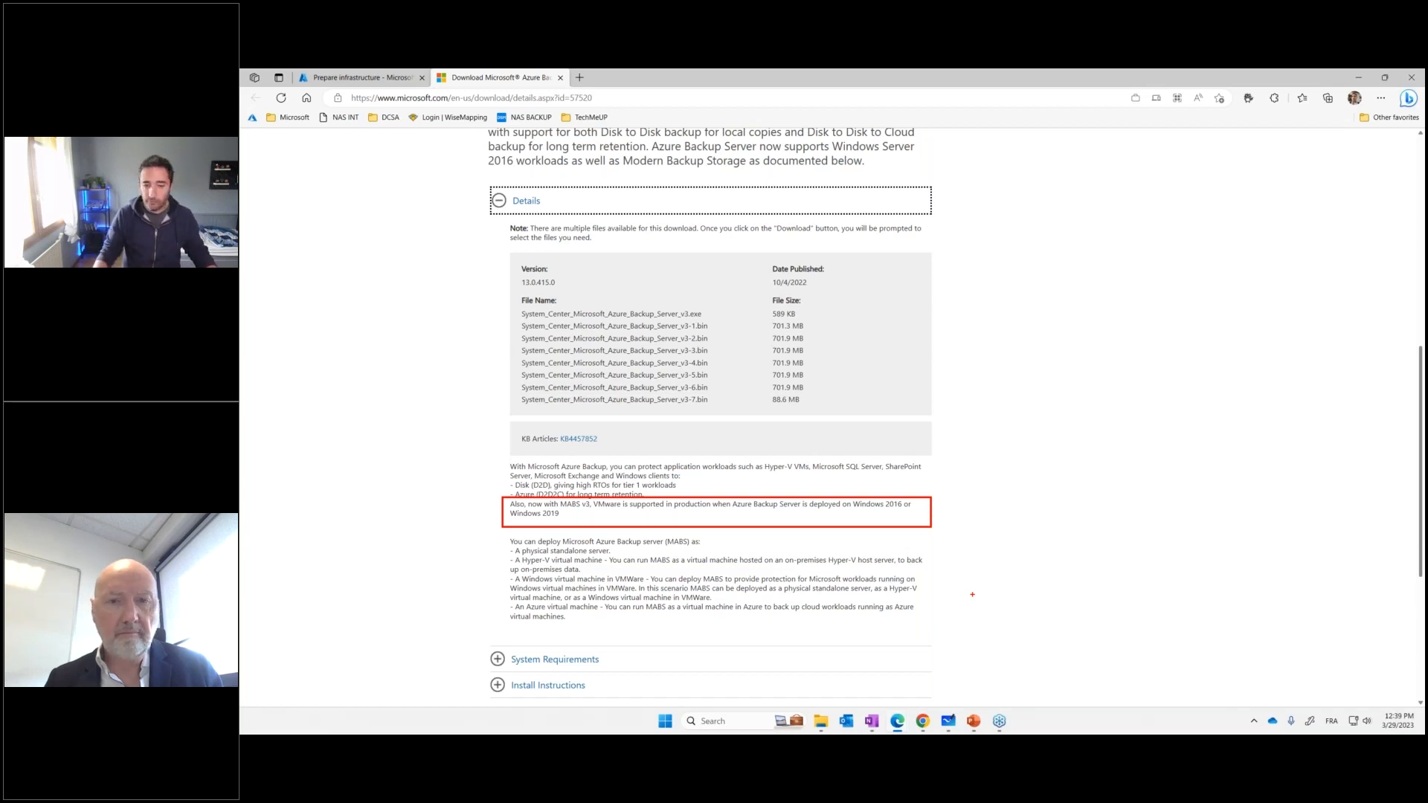
key(Escape)
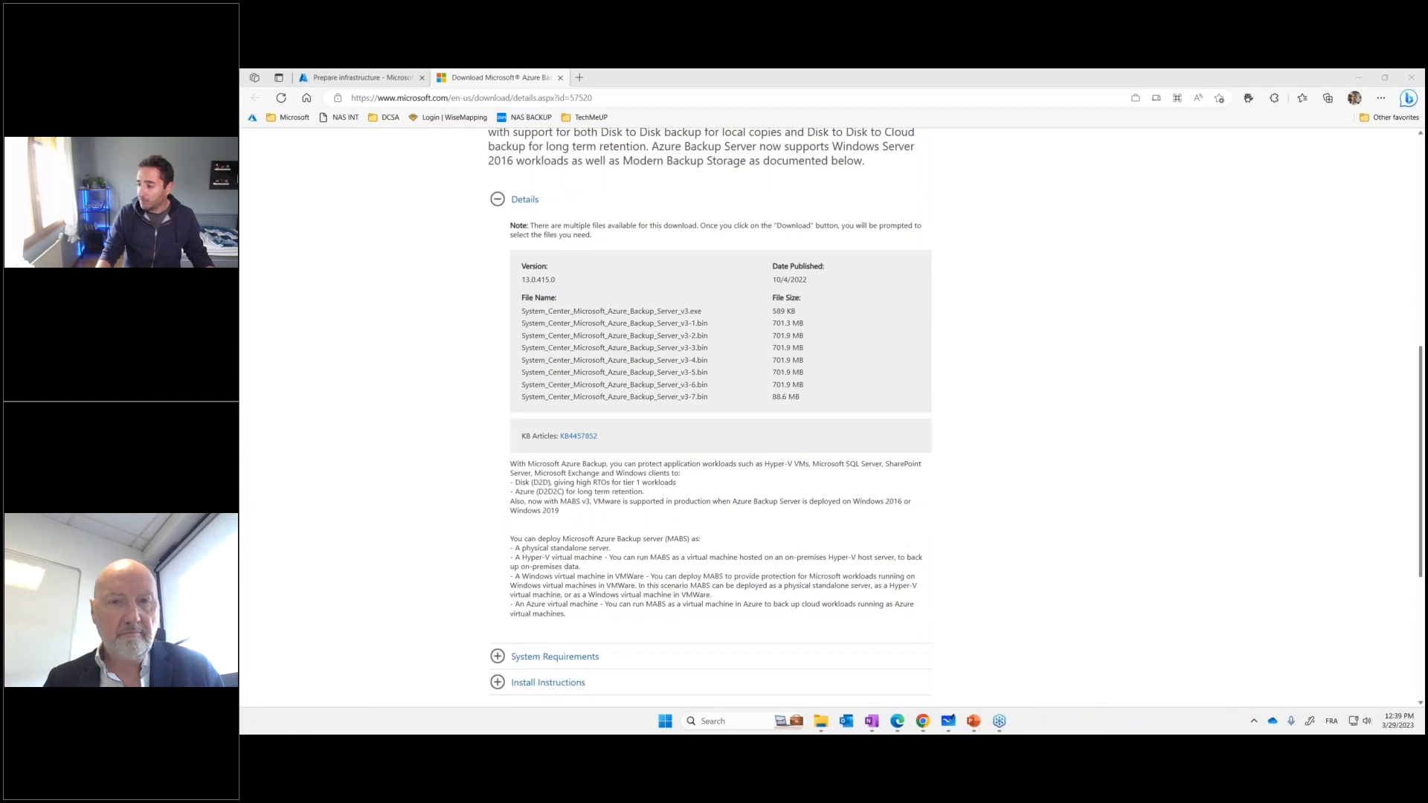
Switch to PowerPoint, present the slide Snapshots de machines virtuelles, and leave the slide show
key(shift+F5)
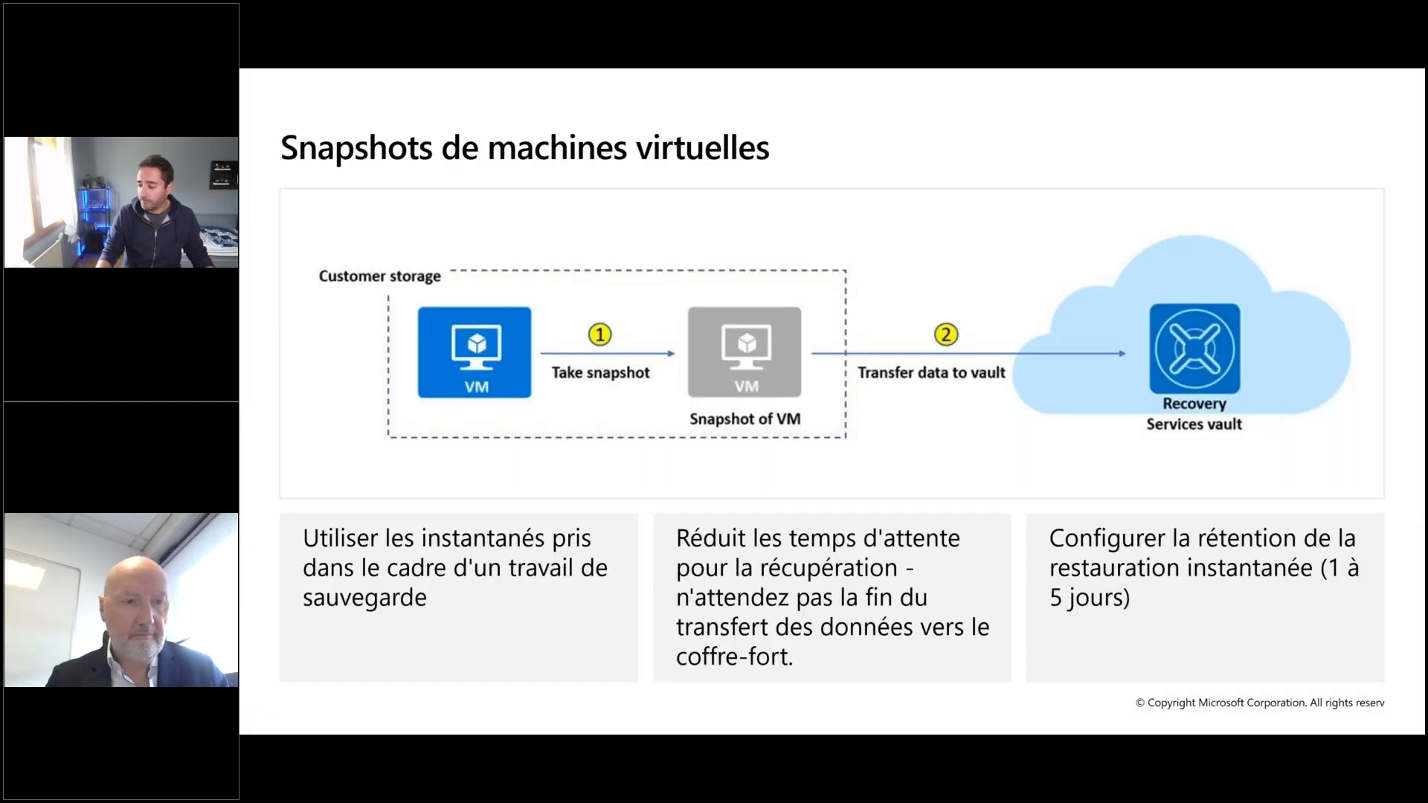
key(Escape)
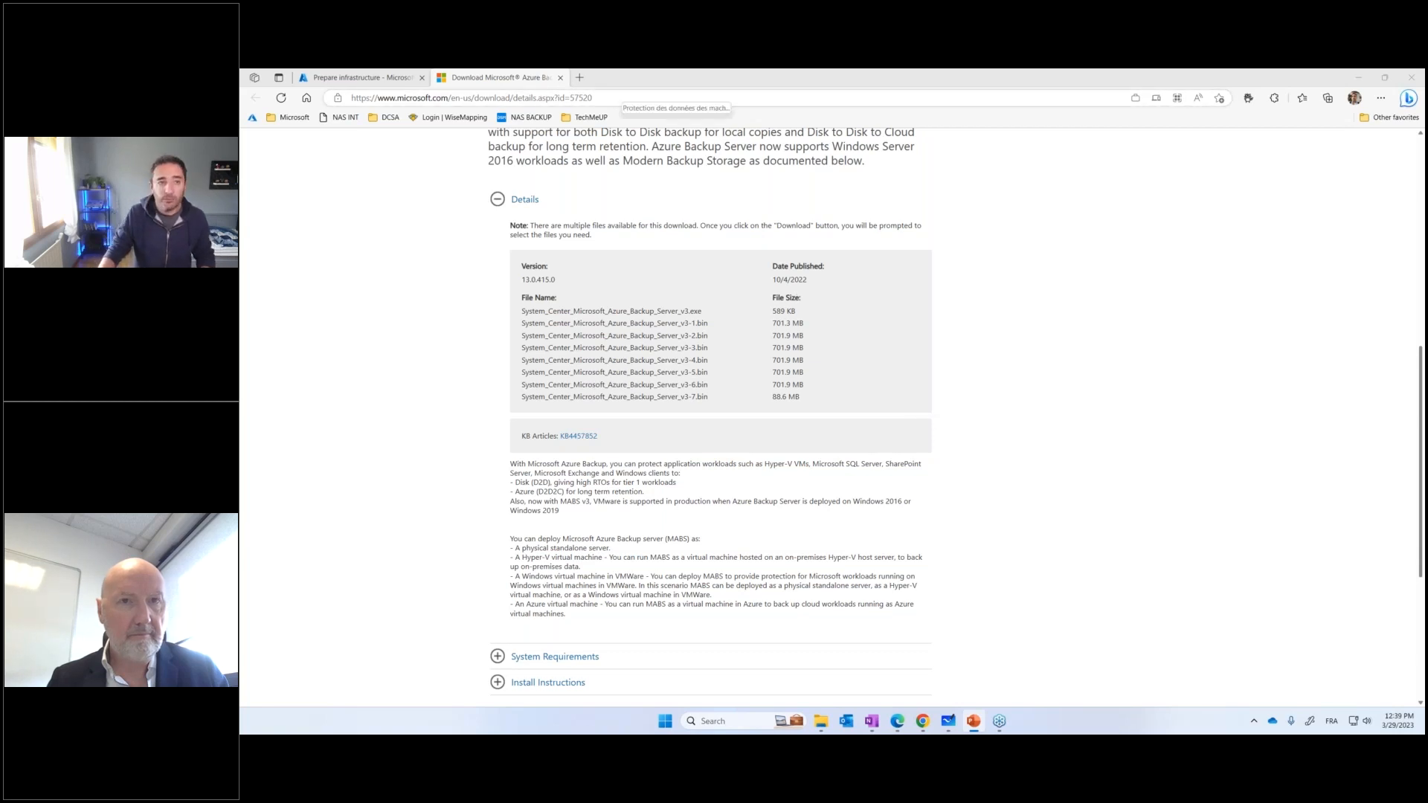
Close the download page and search the Azure Marketplace for veeam from the RG-DEMO-ATT resource group
click(560, 77)
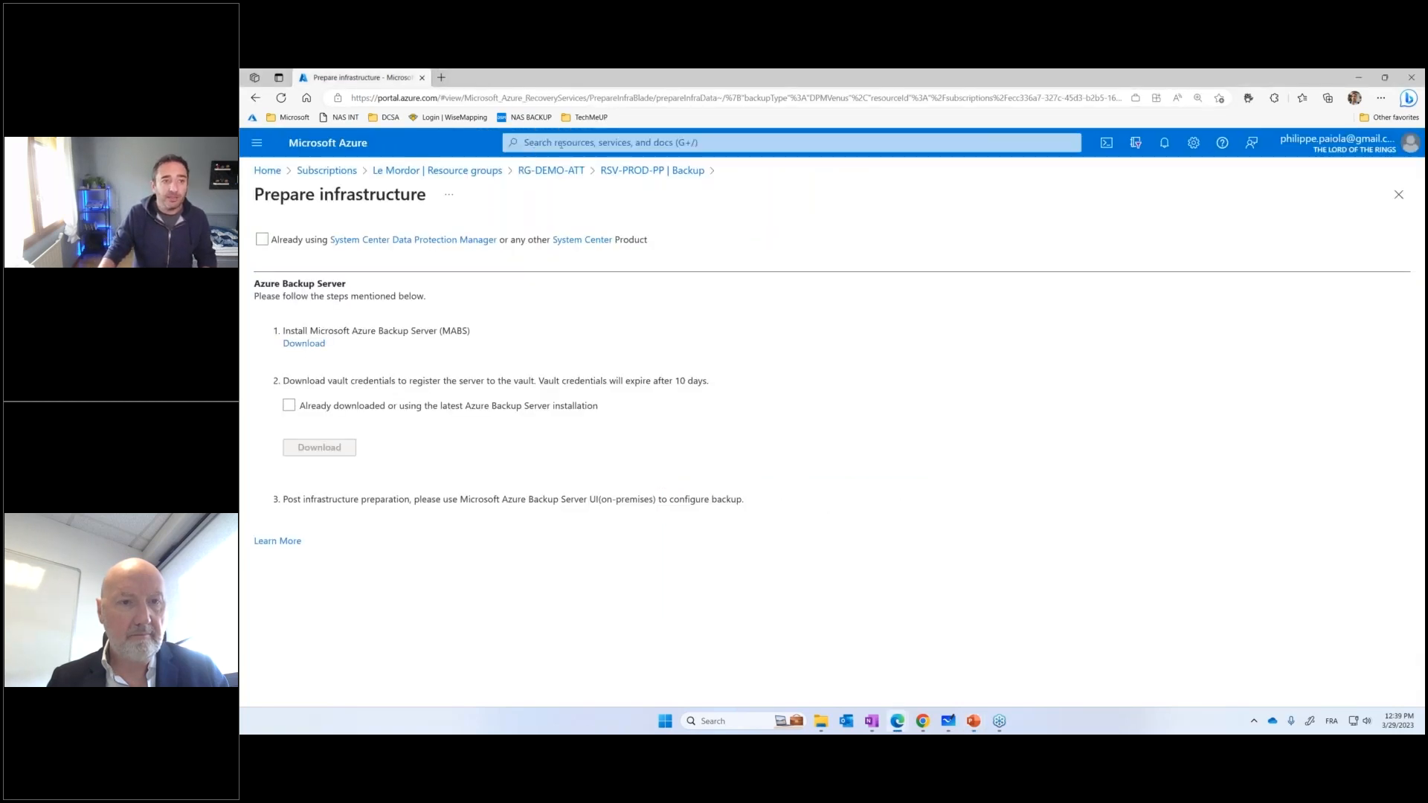
click(551, 170)
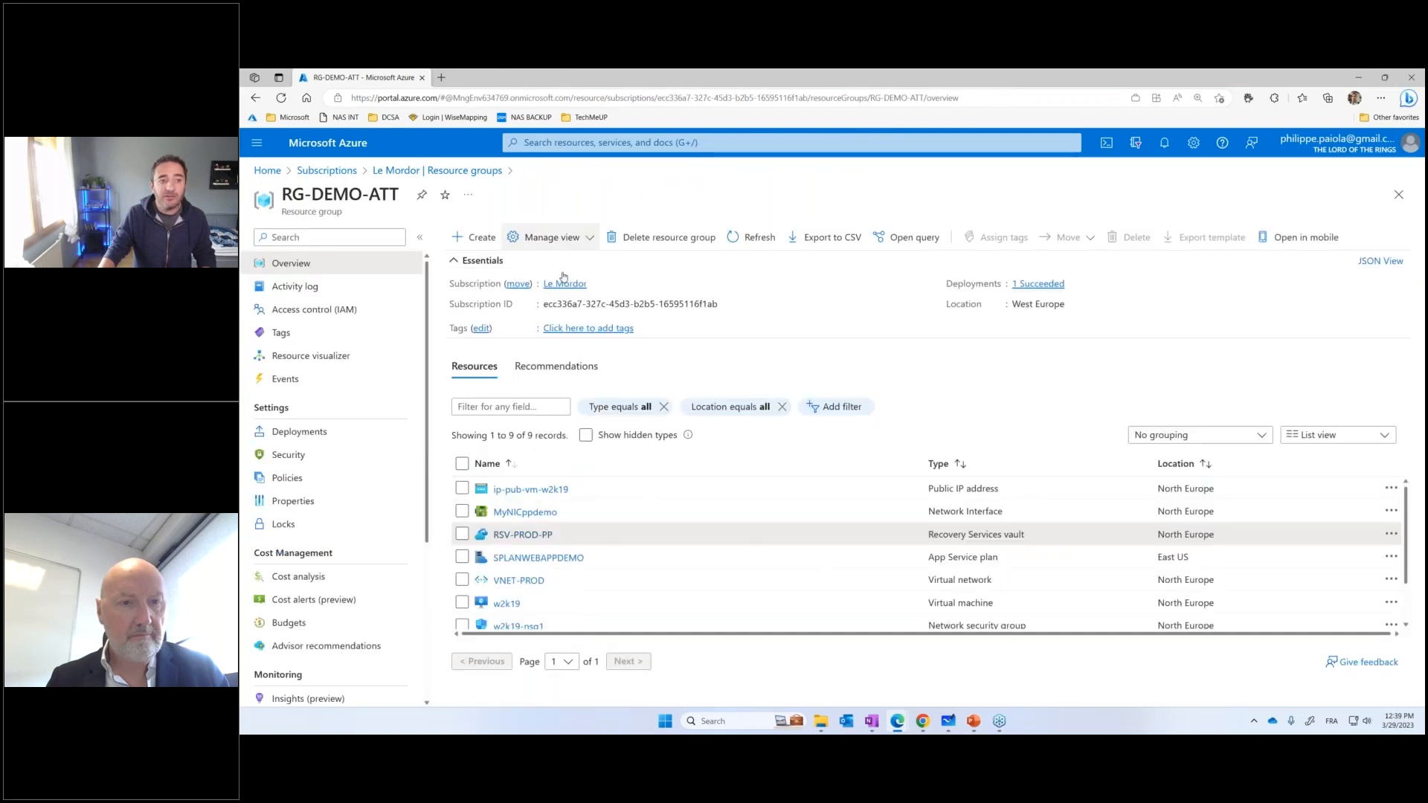
click(476, 233)
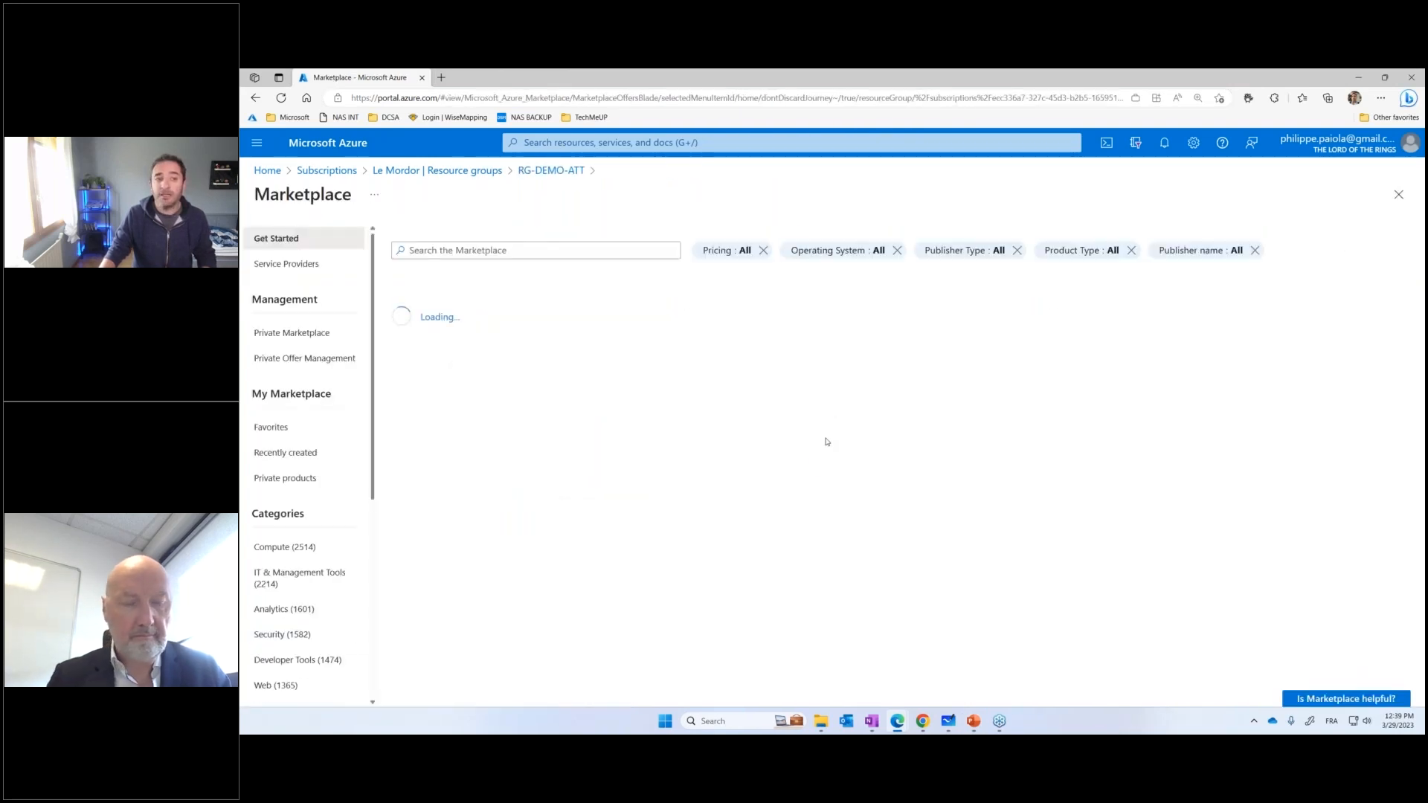
text(veeam)
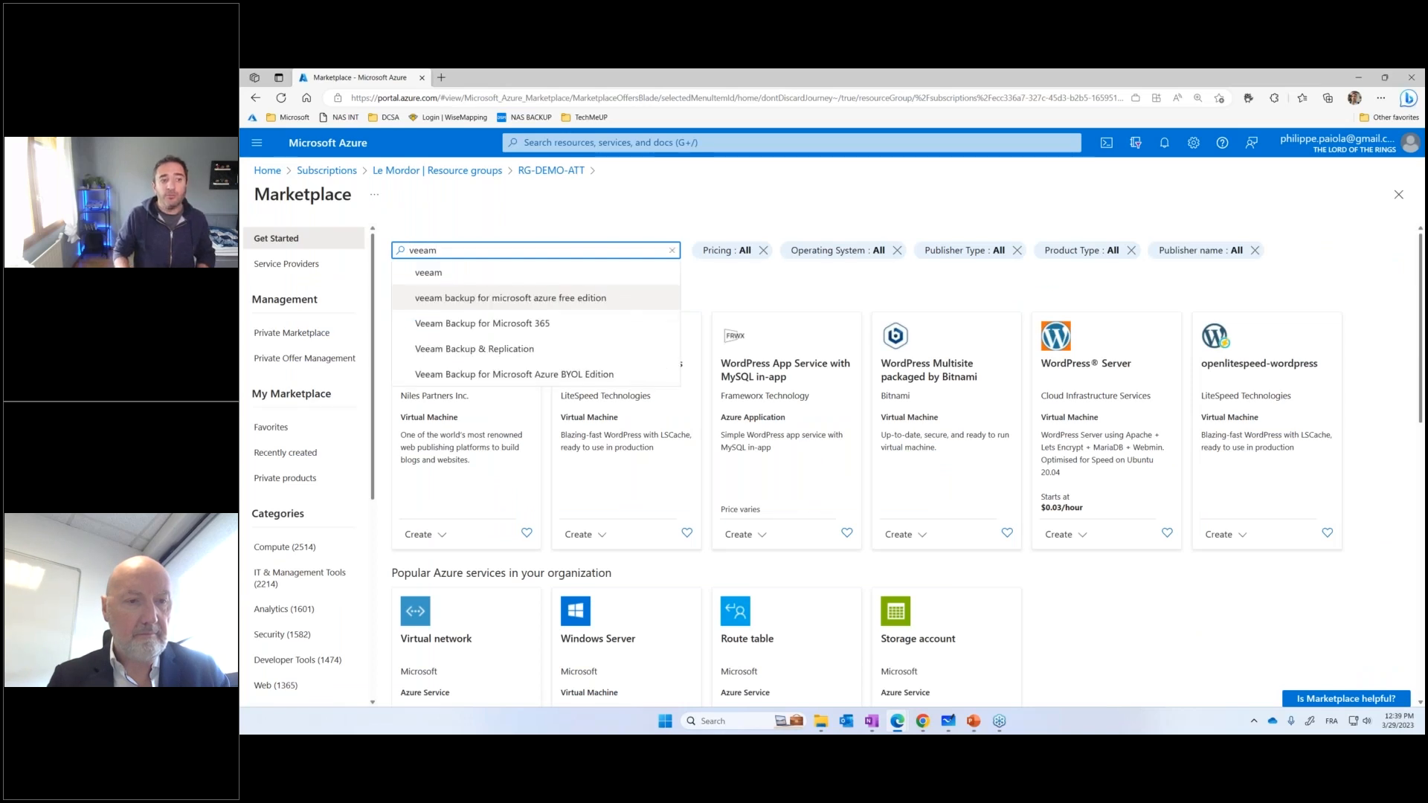
key(Return)
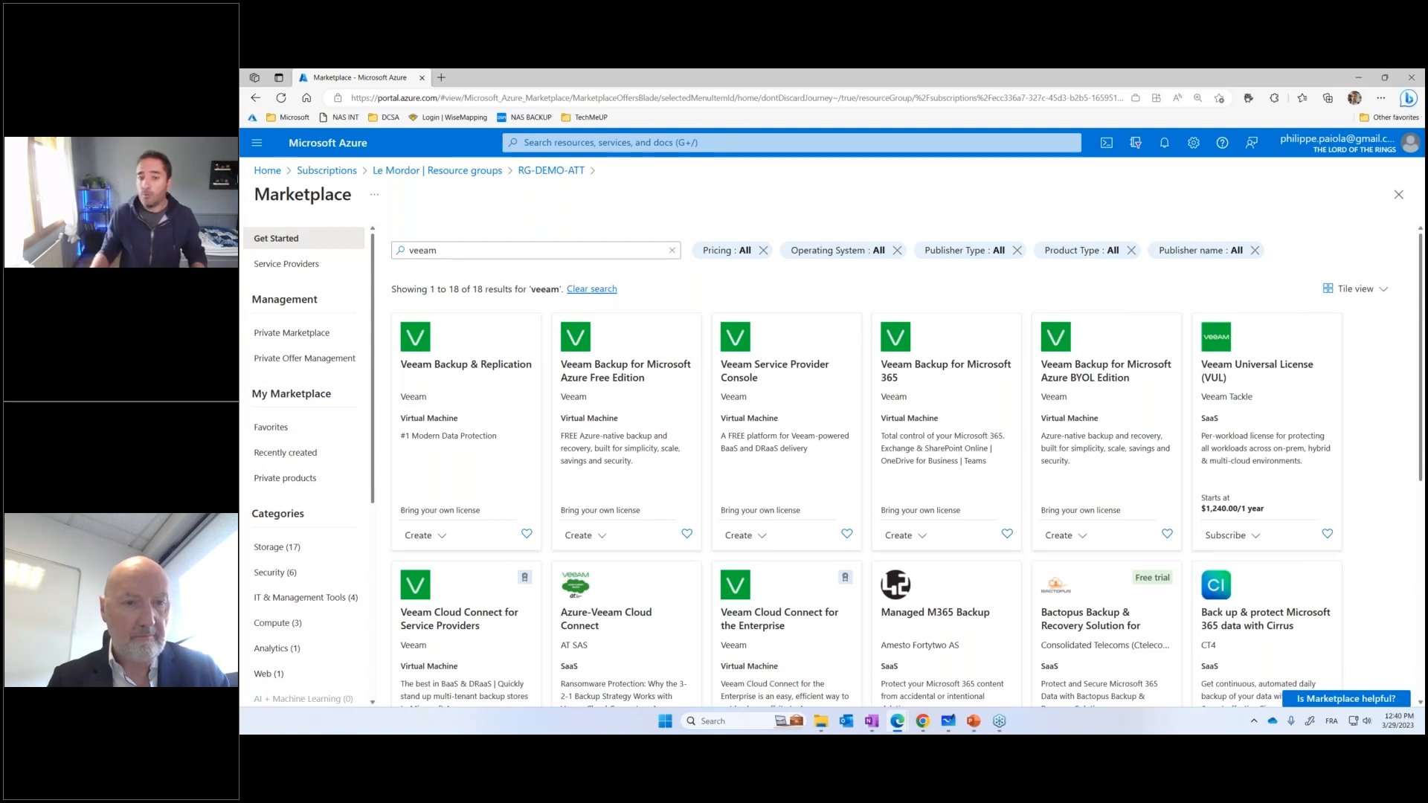
Replace the Marketplace search term with veritas and run the search
double_click(504, 251)
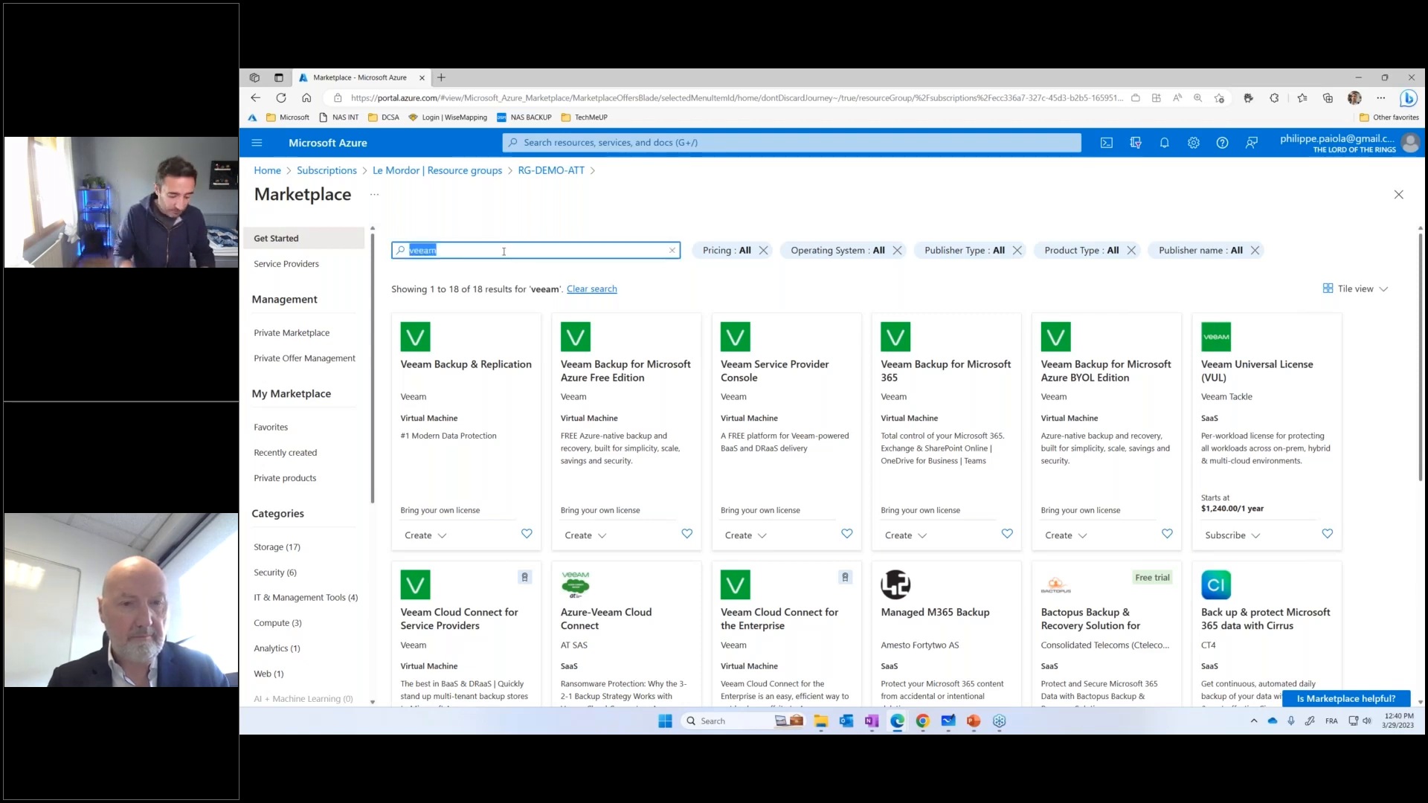
text(veritas)
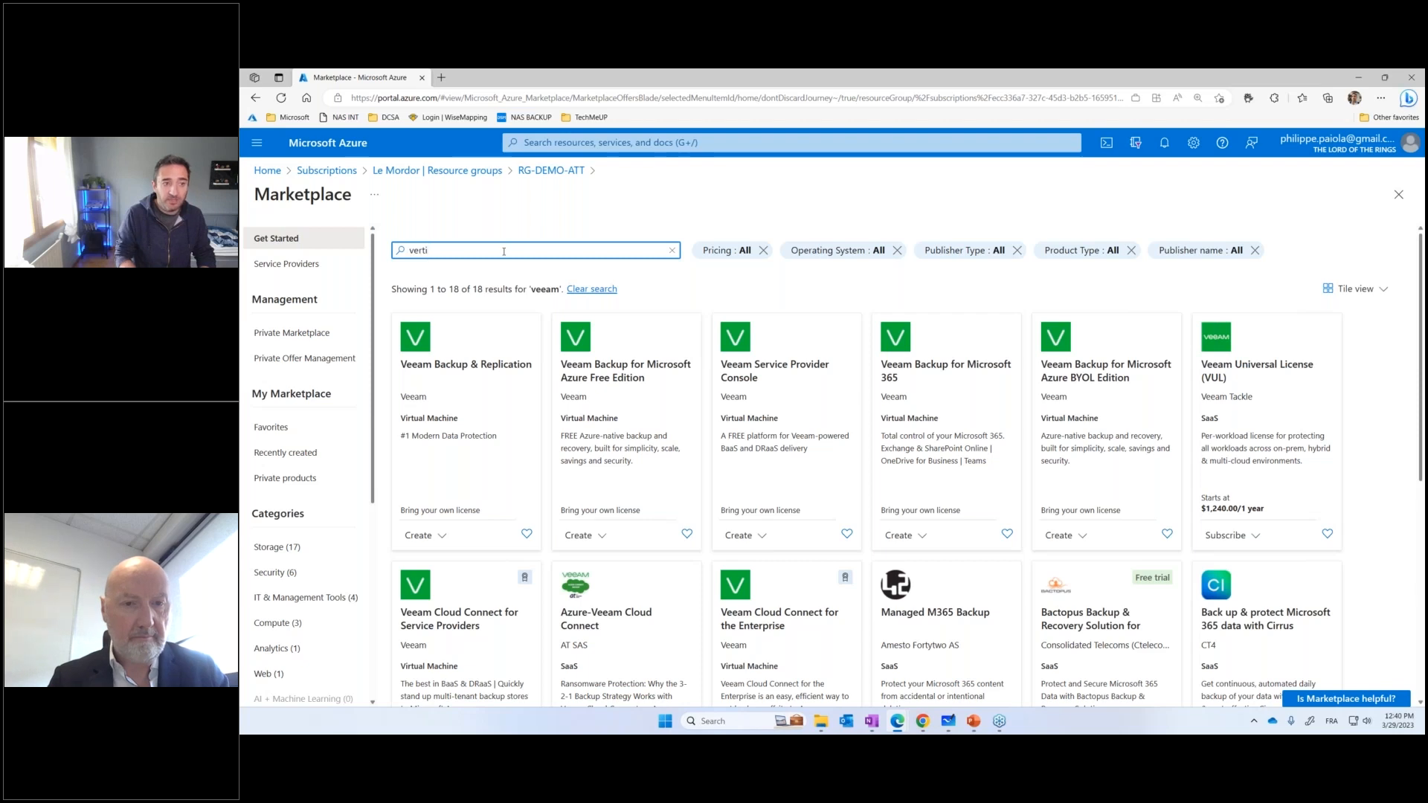
key(Return)
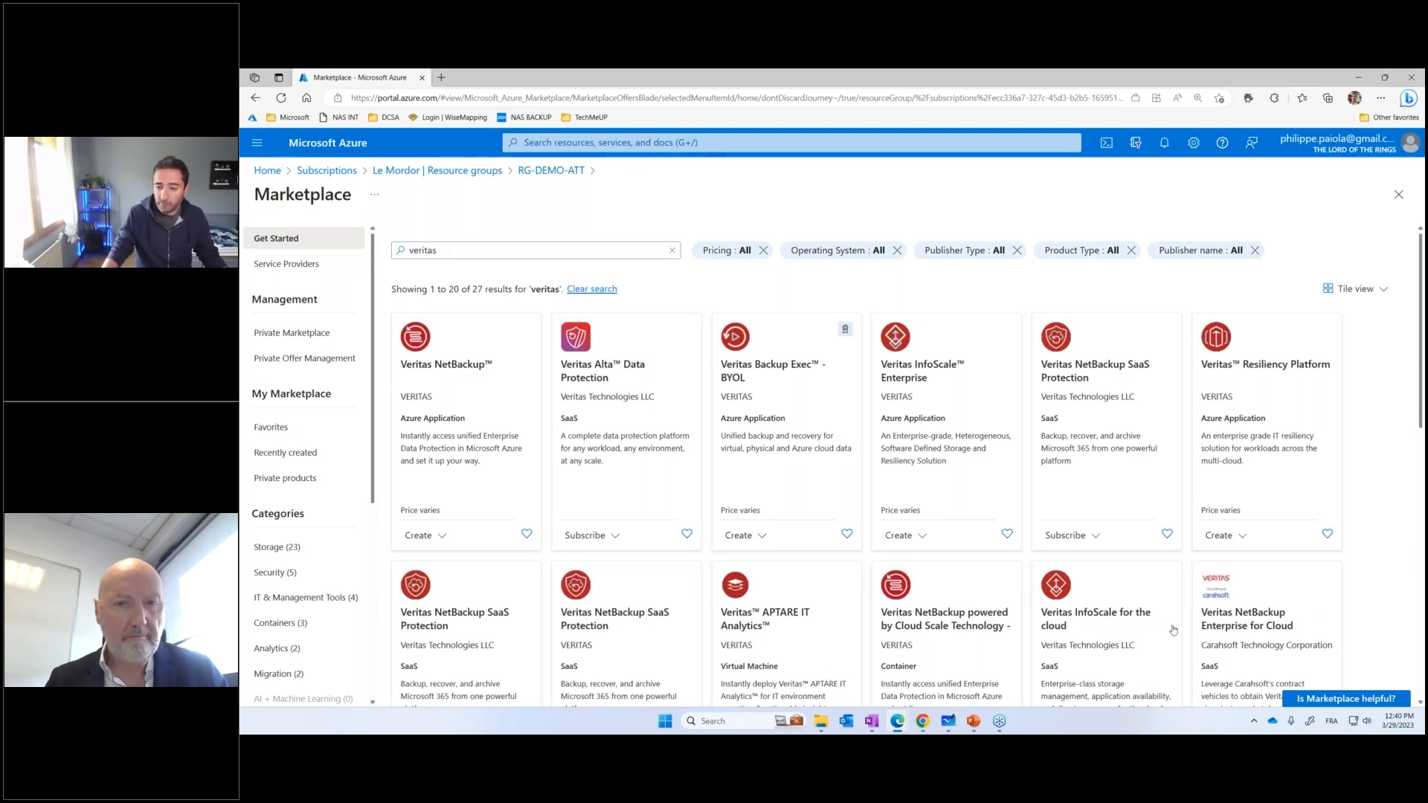
Switch to PowerPoint and present the slide Comparaison des solutions de backup
key(alt+Tab)
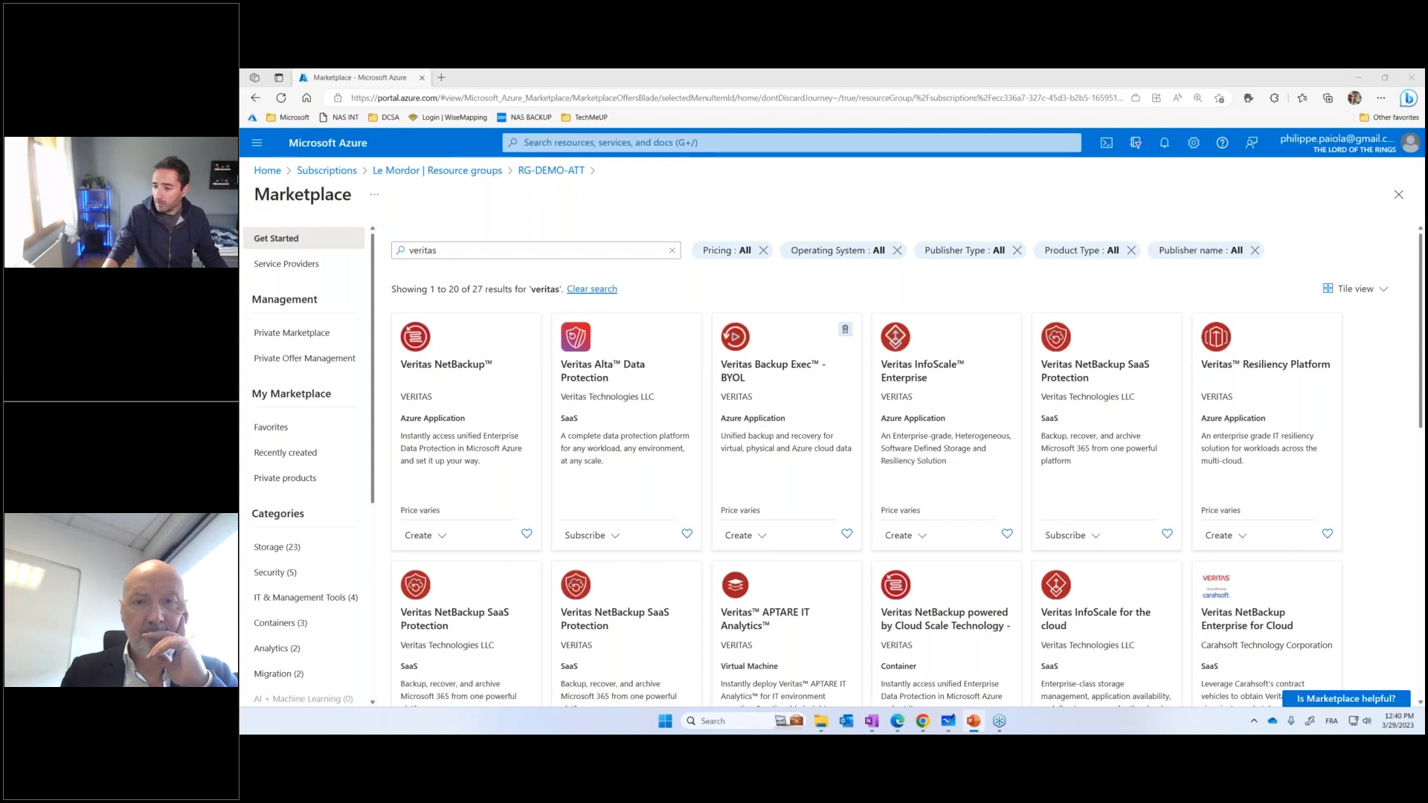
key(F5)
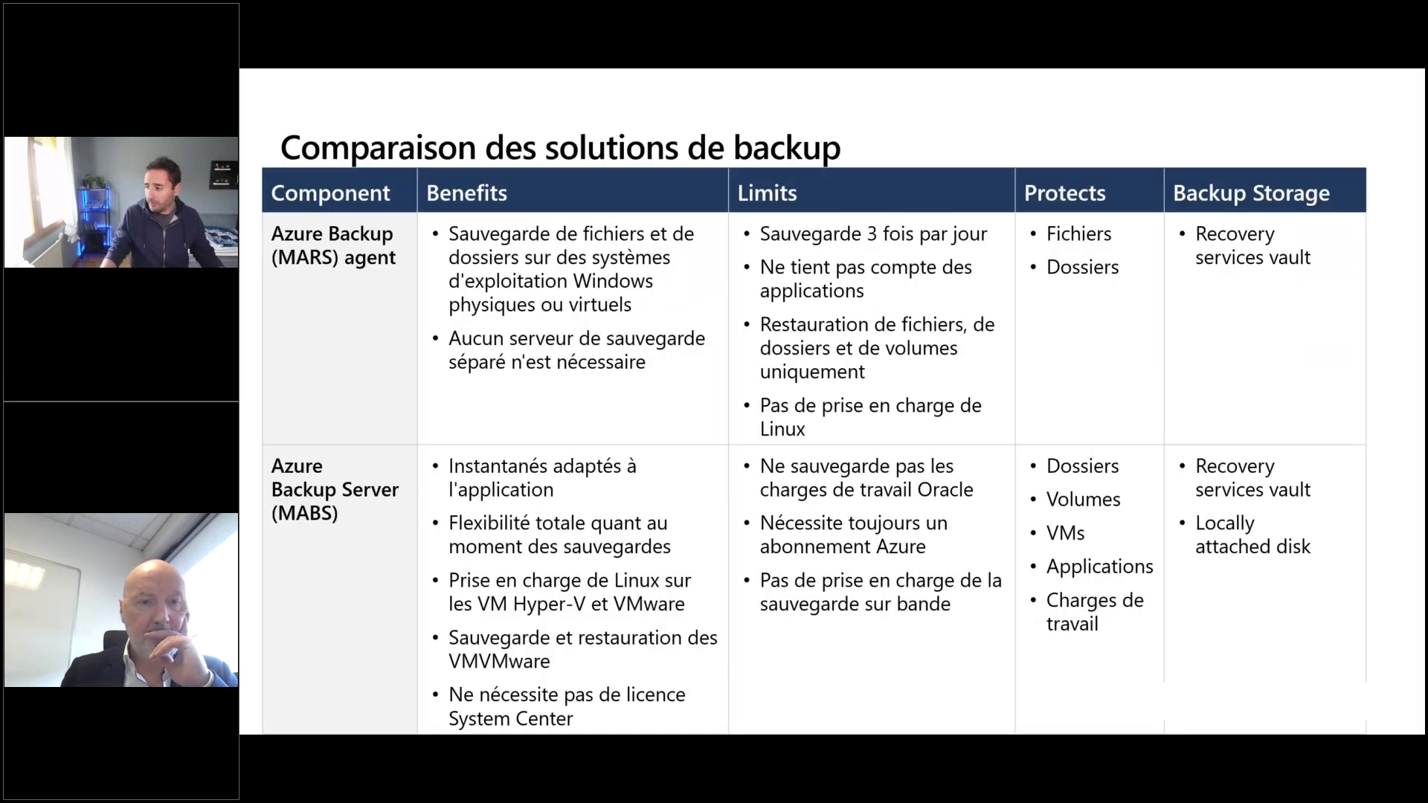
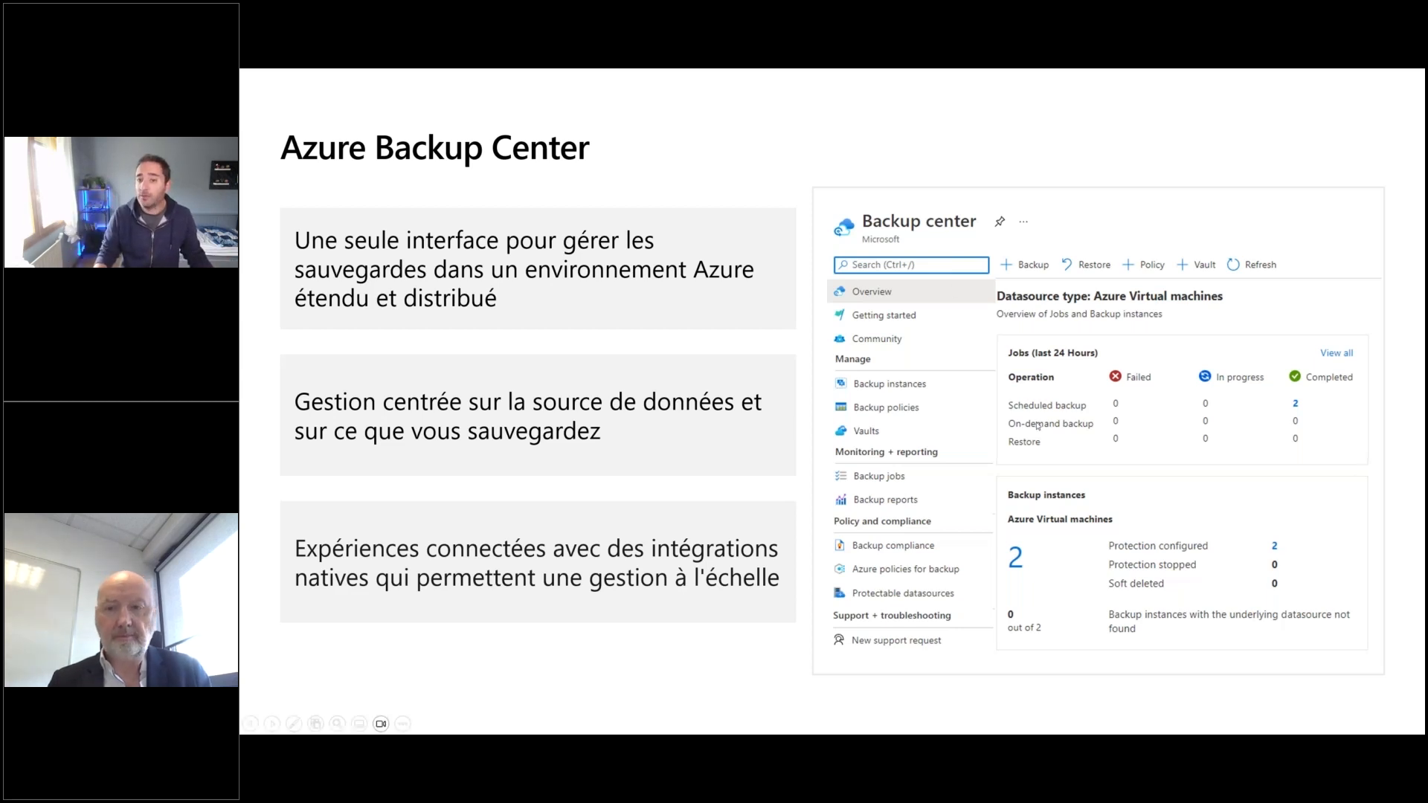
Frame the Completed, In progress and Failed job columns in red on the Azure Backup Center slide's screenshot
key(ctrl+p)
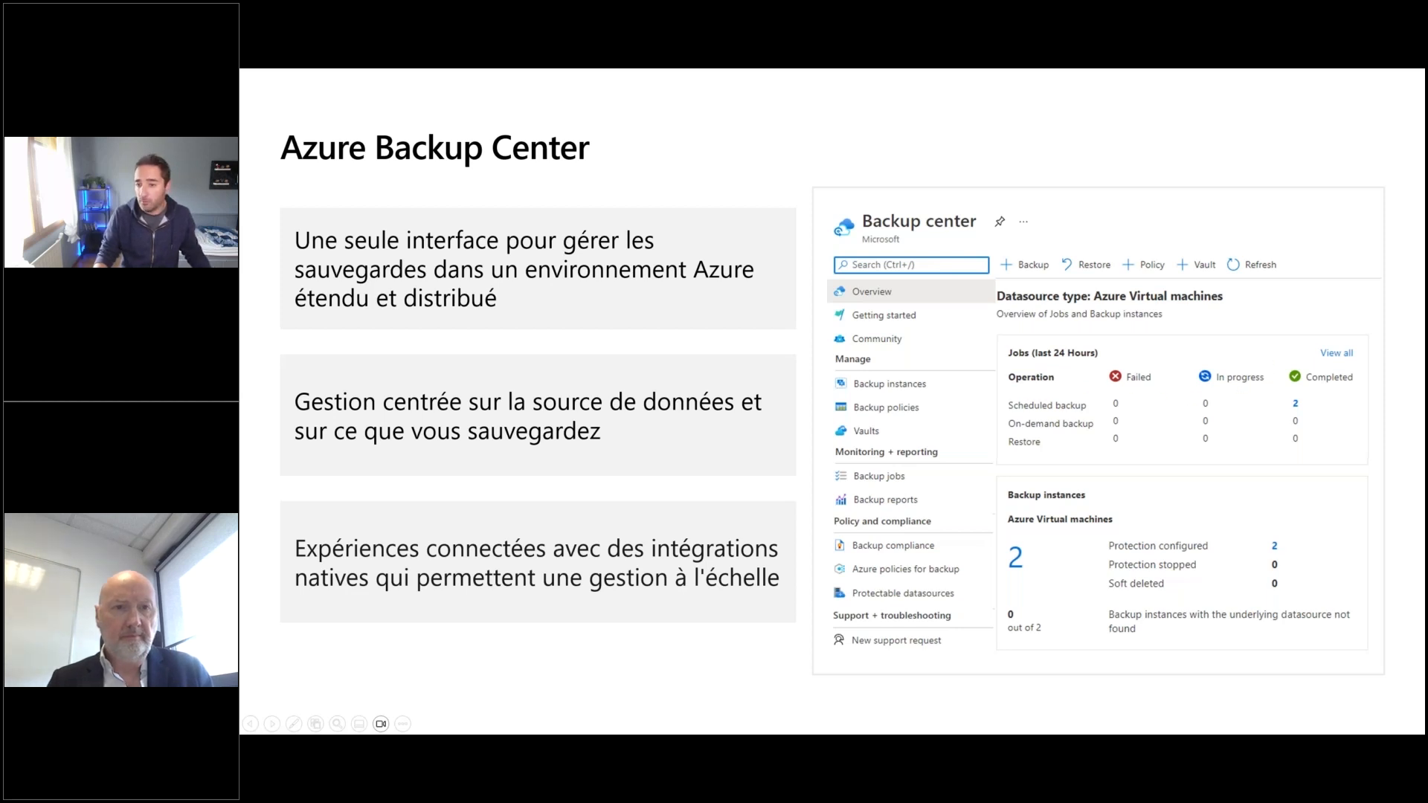
mouse_move(1276, 361)
mouse_down()
mouse_move(1370, 446)
mouse_move(1277, 466)
mouse_up()
drag(1187, 360, 1273, 467)
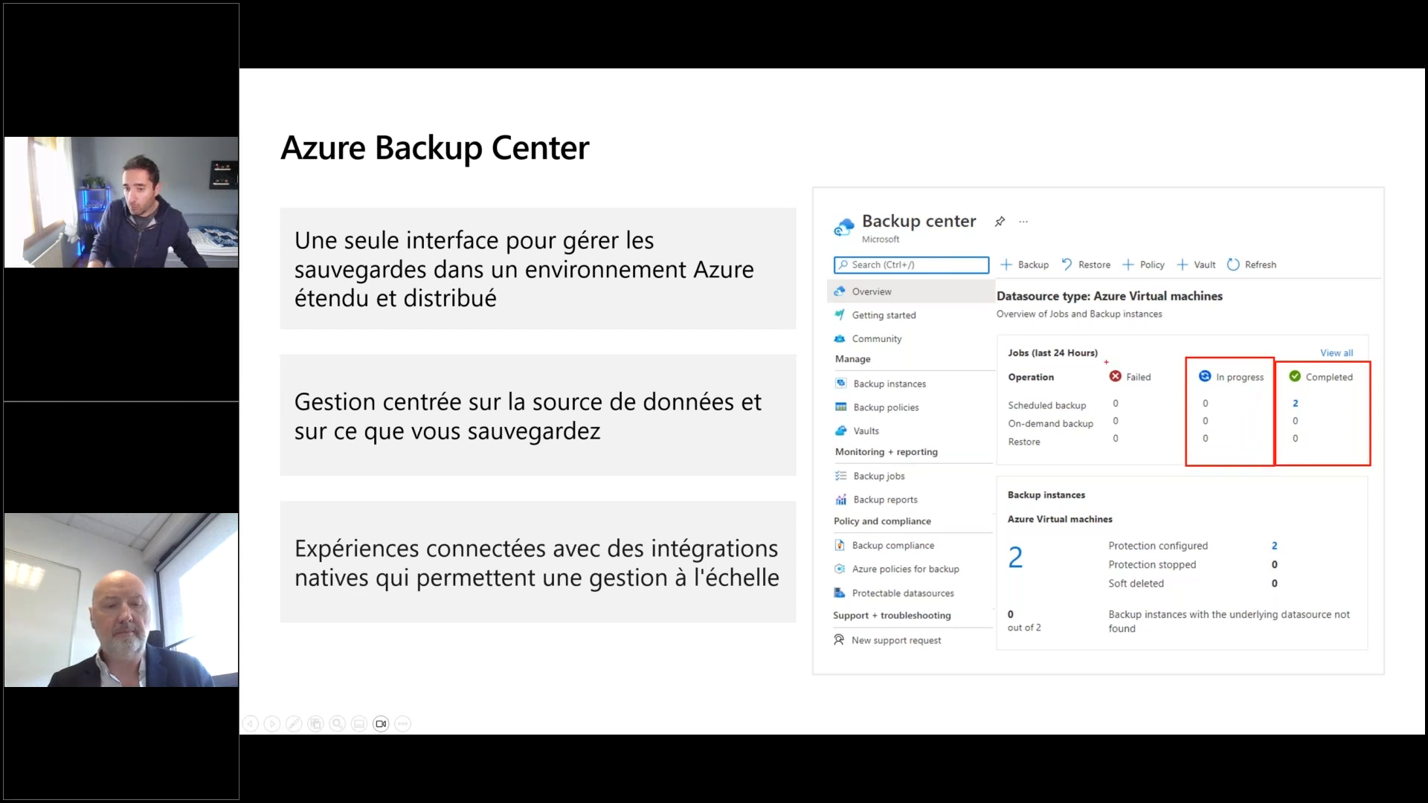
drag(1099, 361, 1185, 467)
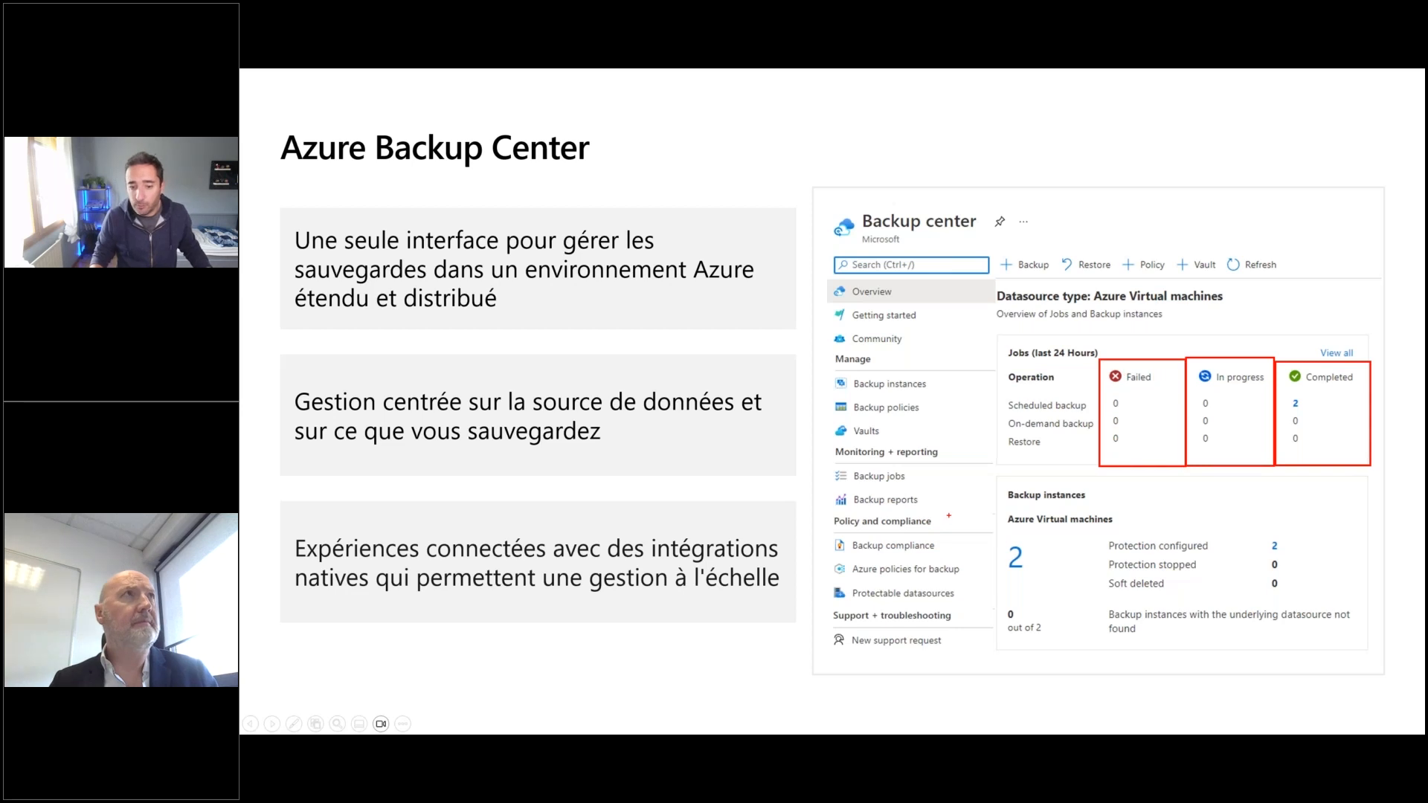
Draw red arrows at Backup policies and Vaults on the Azure Backup Center slide, and leave the slide show
drag(921, 421, 978, 470)
drag(900, 440, 964, 491)
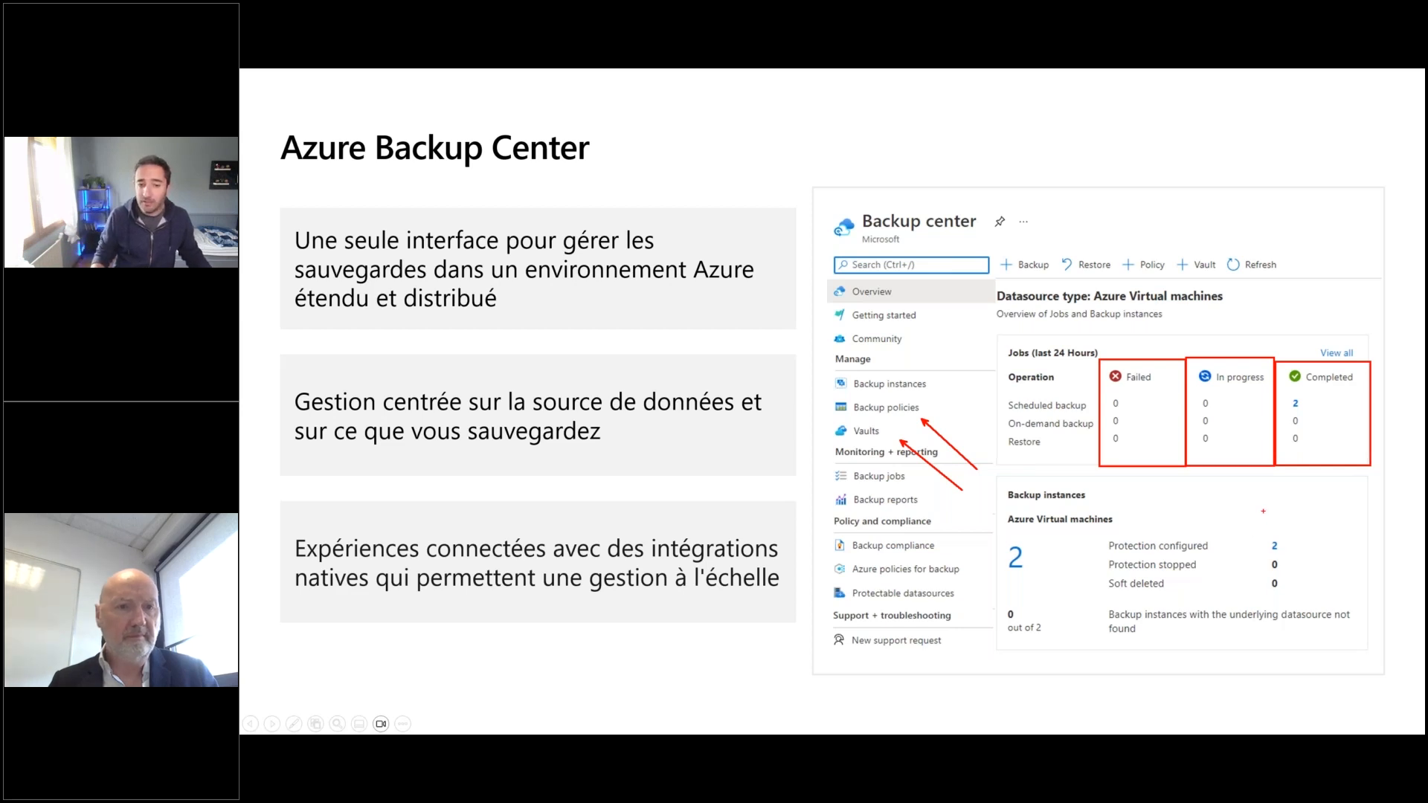
key(Escape)
key(Escape)
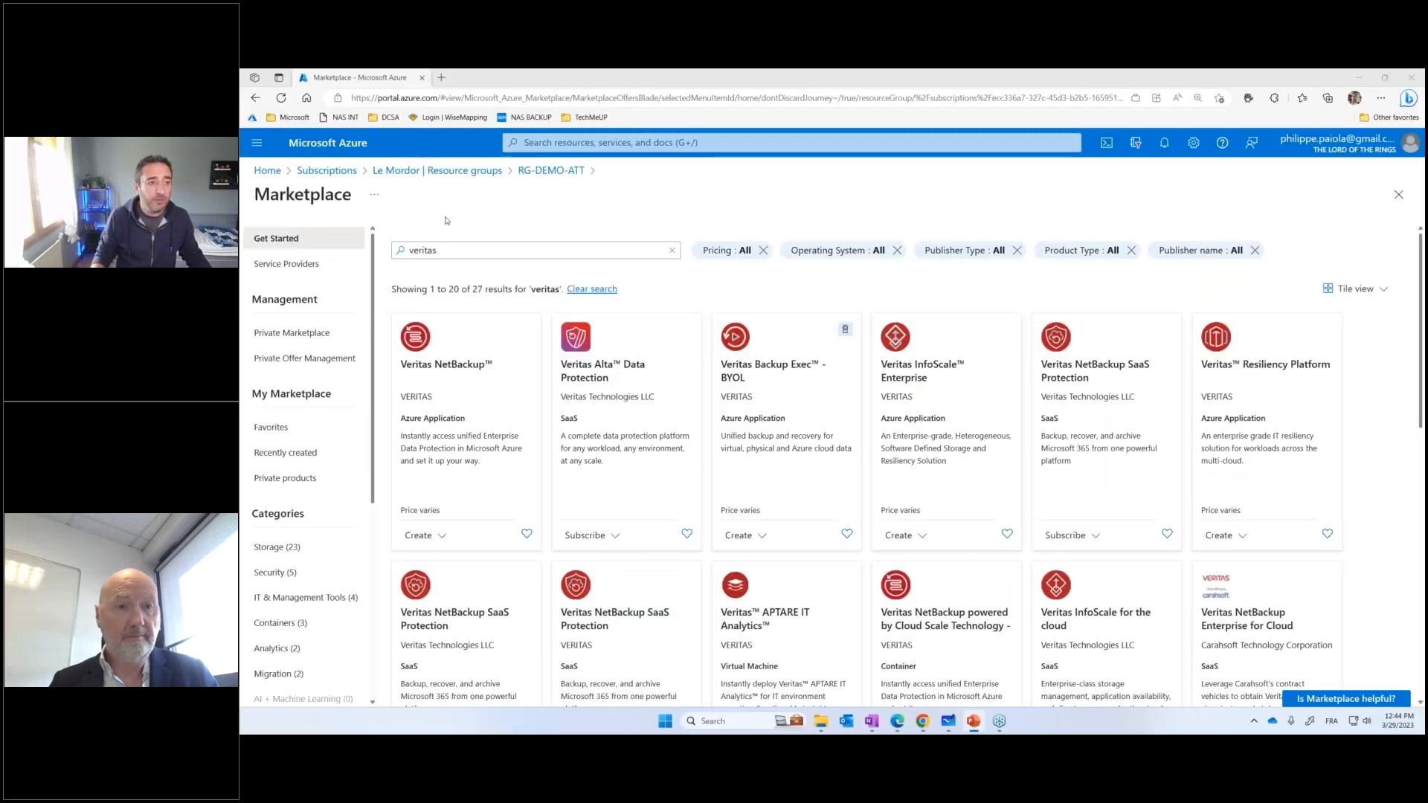
Return to the RG-DEMO-ATT resource group and open the RSV-PROD-PP Recovery Services vault
click(551, 171)
scroll(575, 535, down, 2)
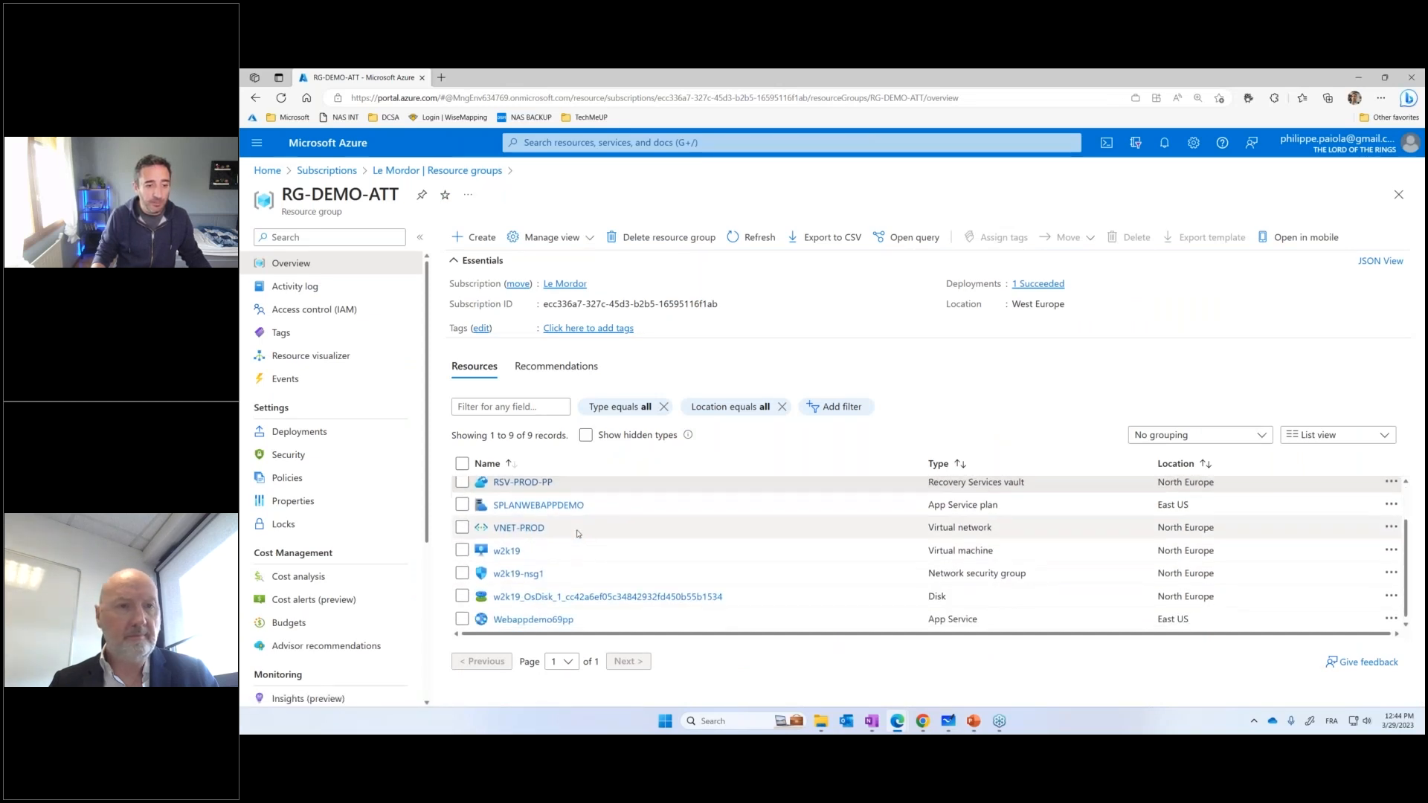
click(550, 143)
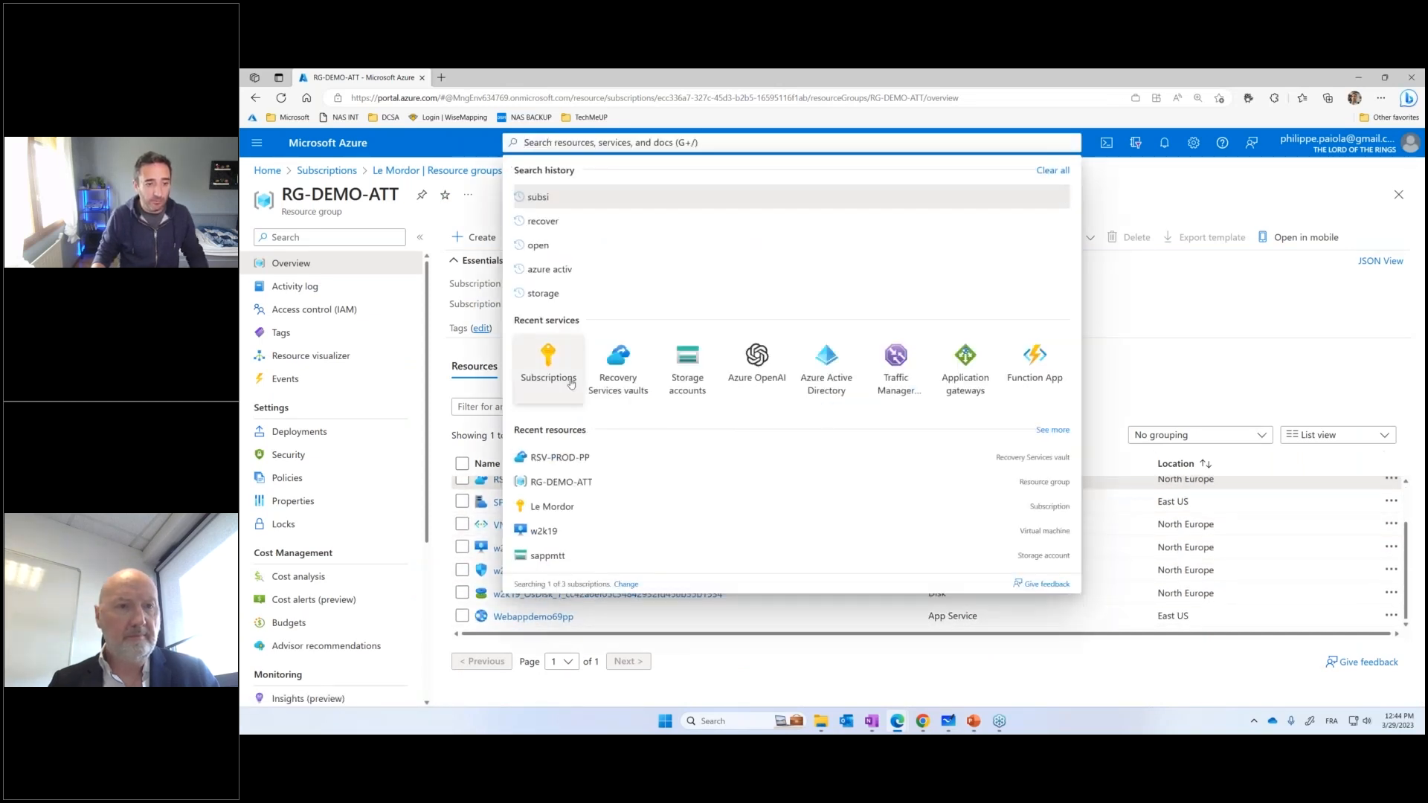
click(559, 457)
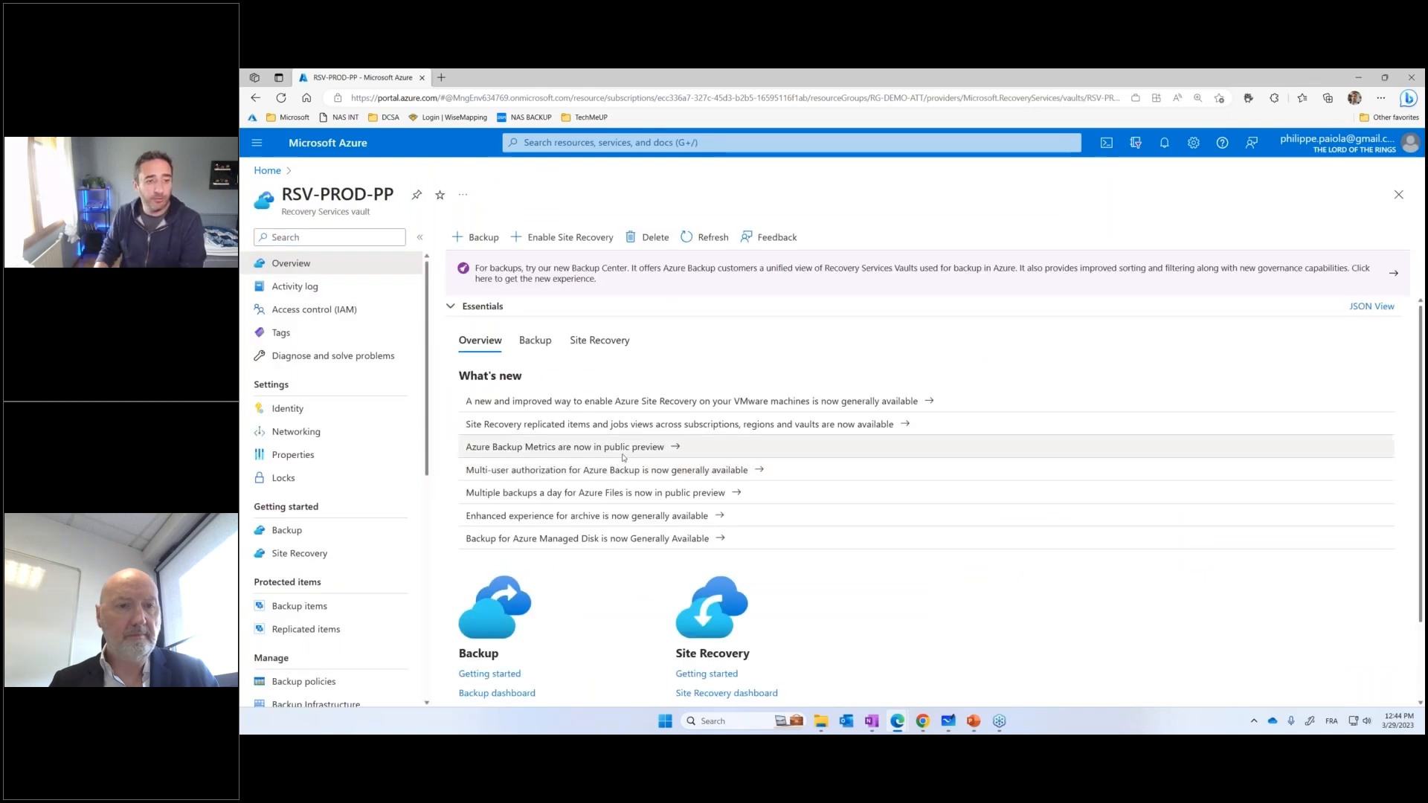
Open the Backup Reports page of the RSV-PROD-PP vault
scroll(376, 453, down, 3)
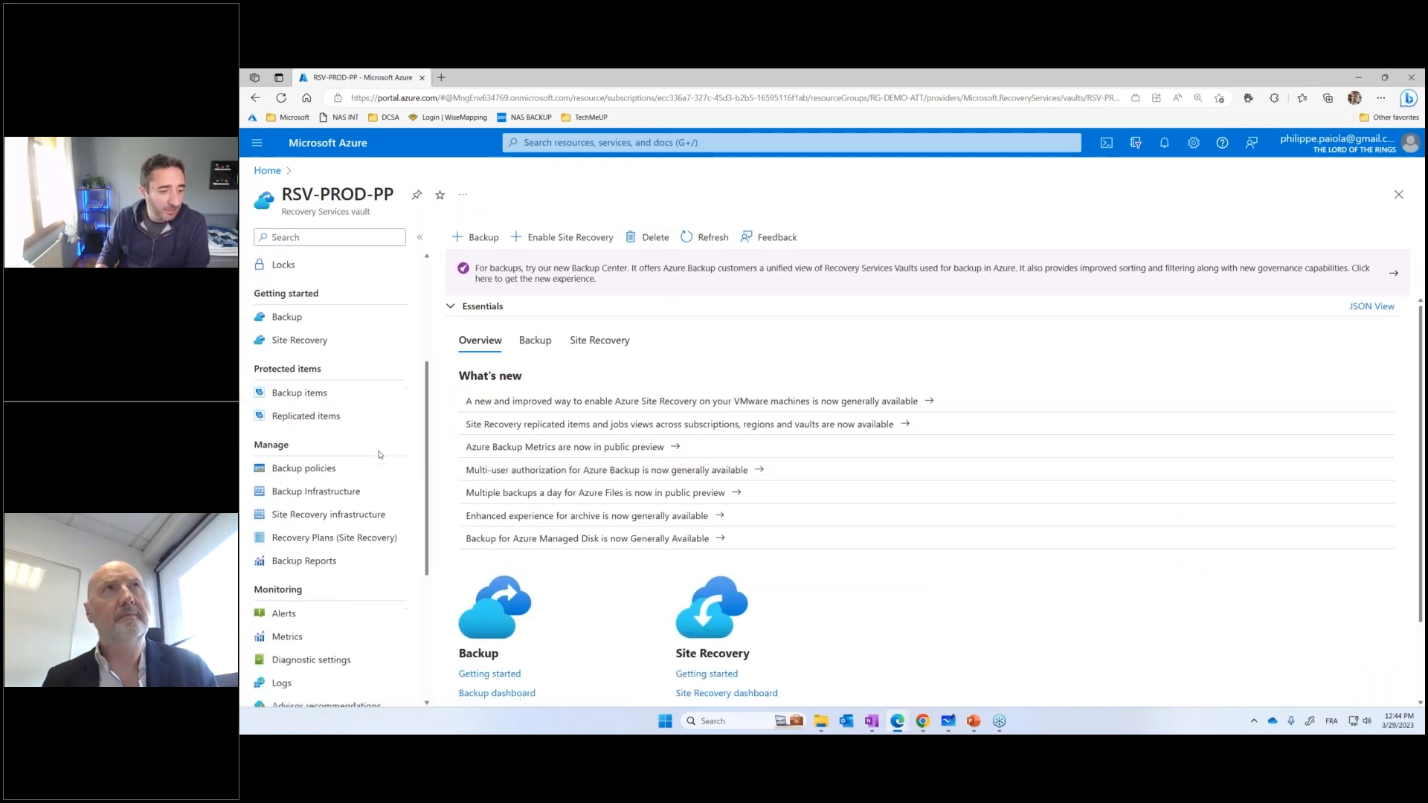
scroll(335, 461, down, 2)
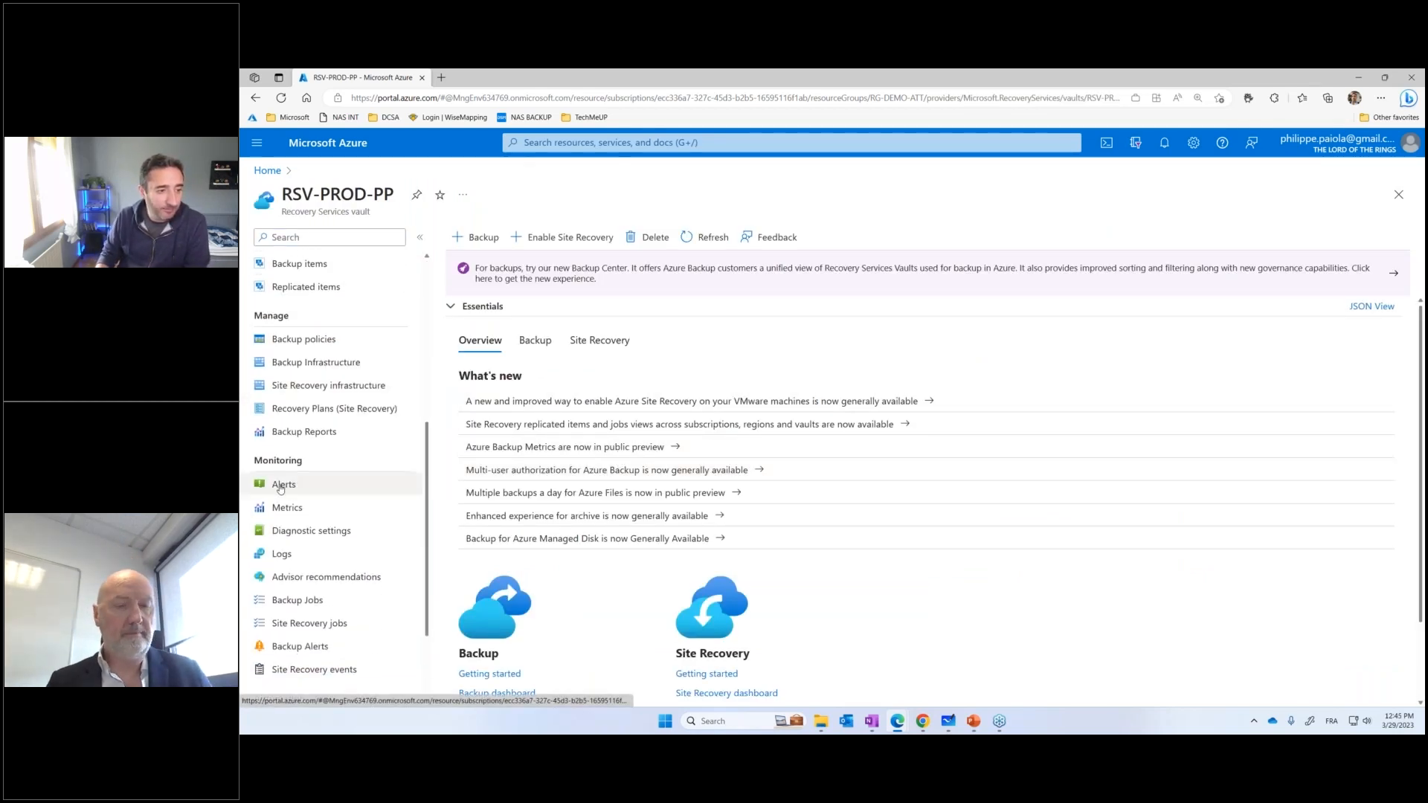
click(304, 432)
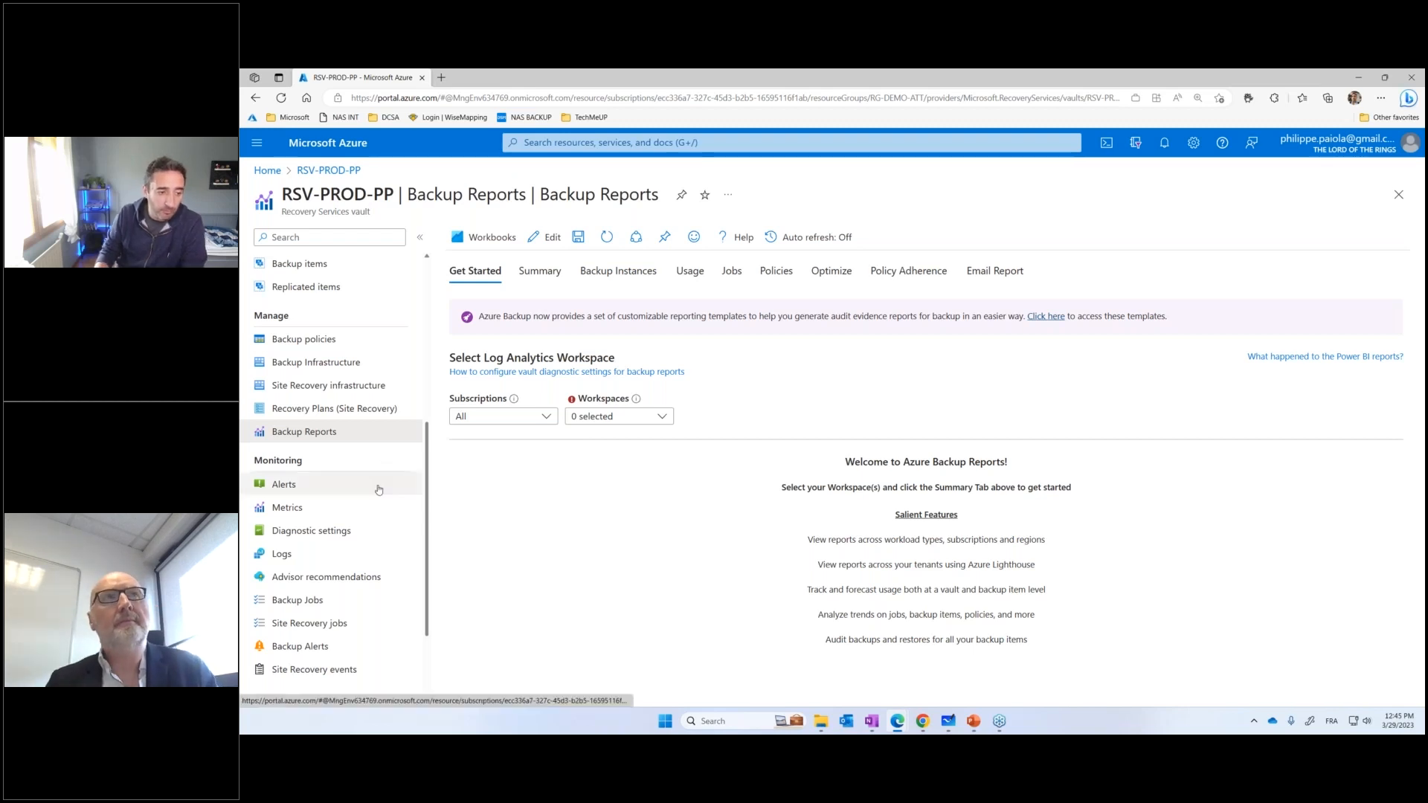
Review the vault's Backup Jobs and view the details of the w2k19 Backup operation, returning to the job list
click(333, 600)
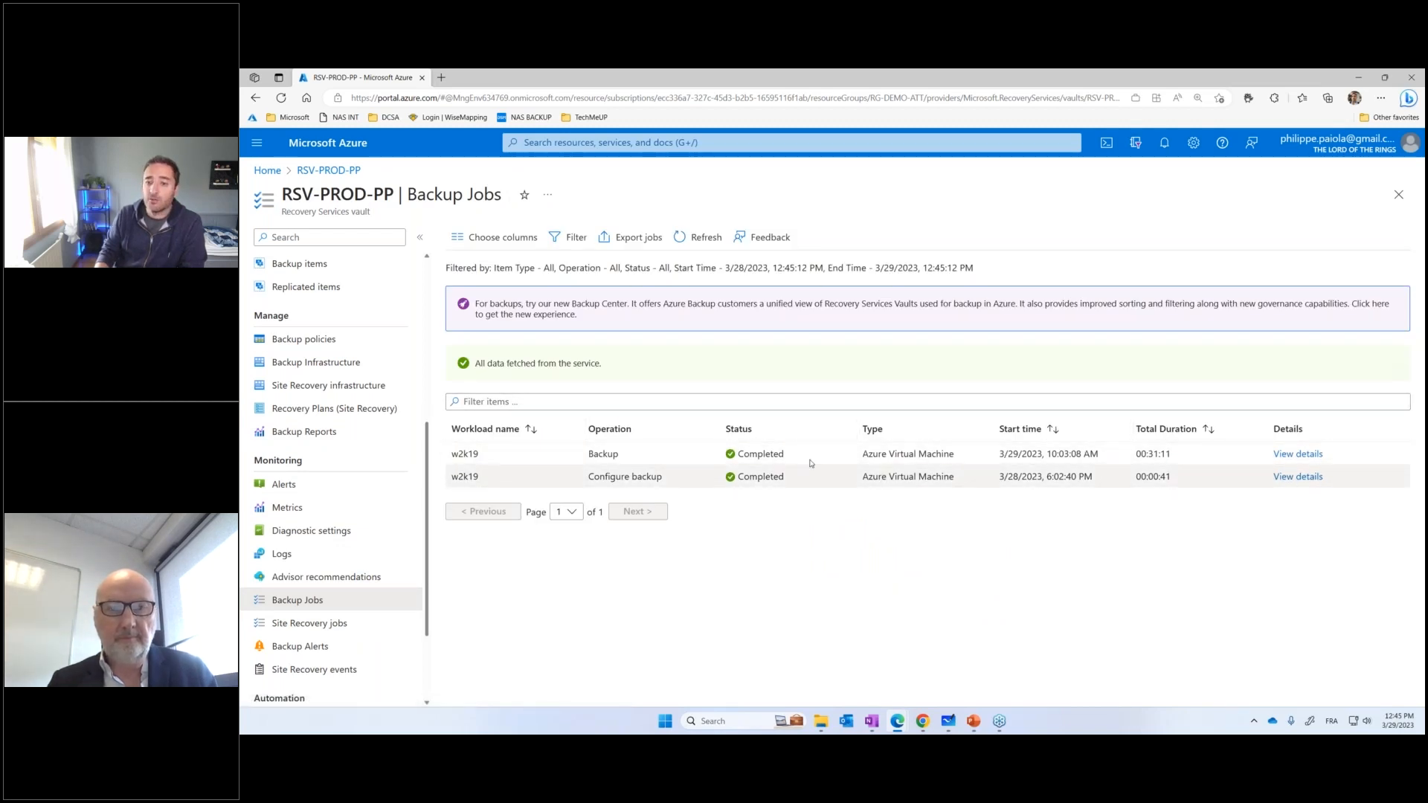
click(1303, 455)
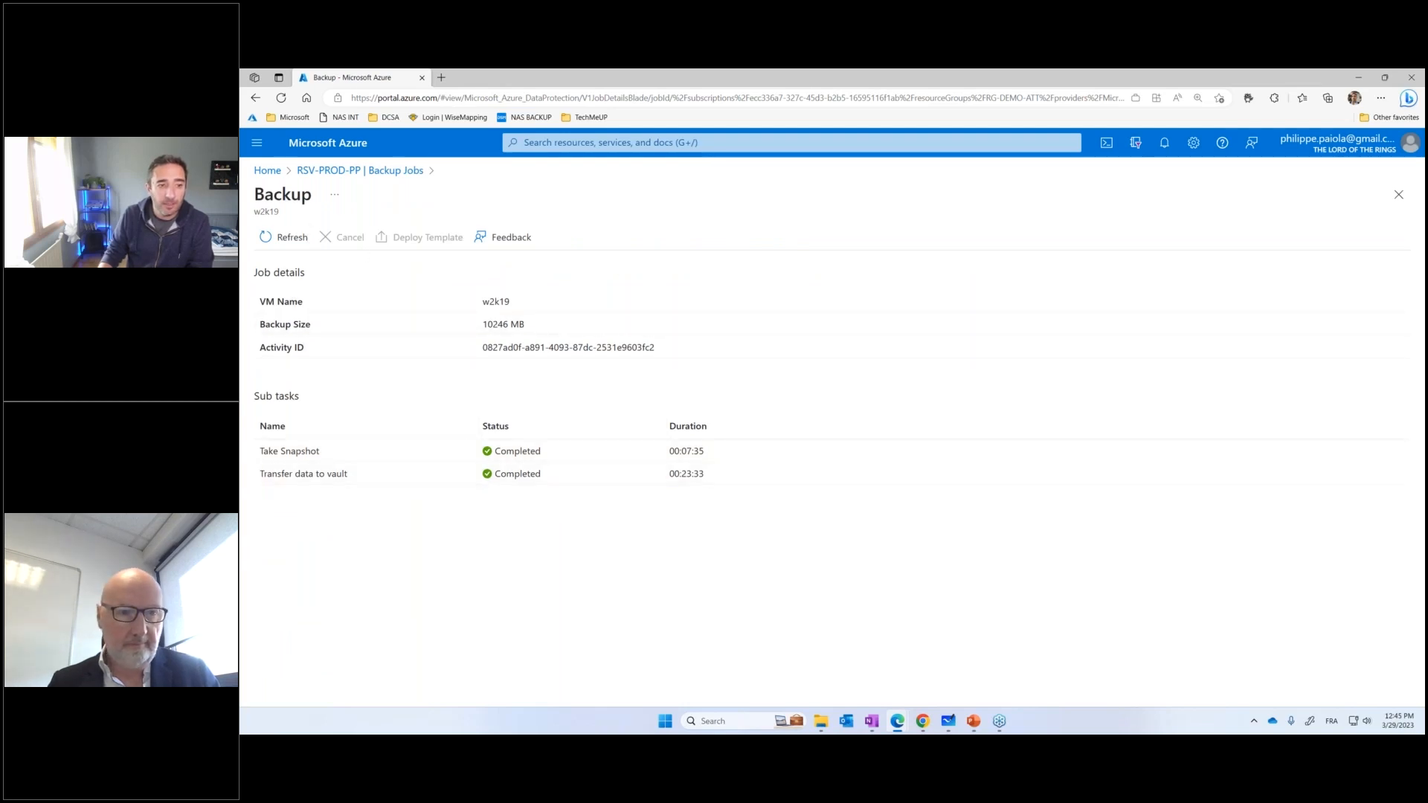
click(1398, 194)
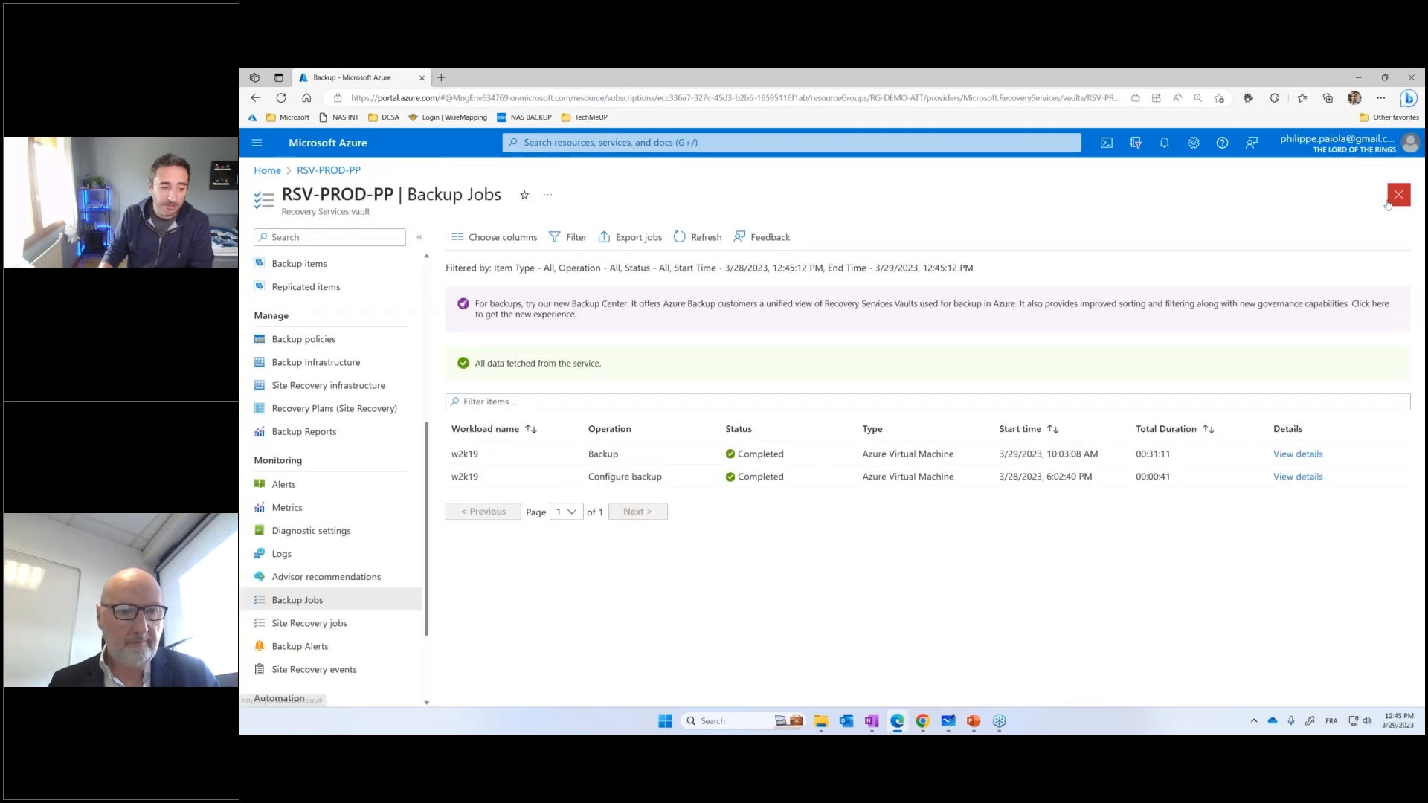
Open the vault's Backup Alerts and preview the notification settings with email notifications on, closing them without saving
click(300, 646)
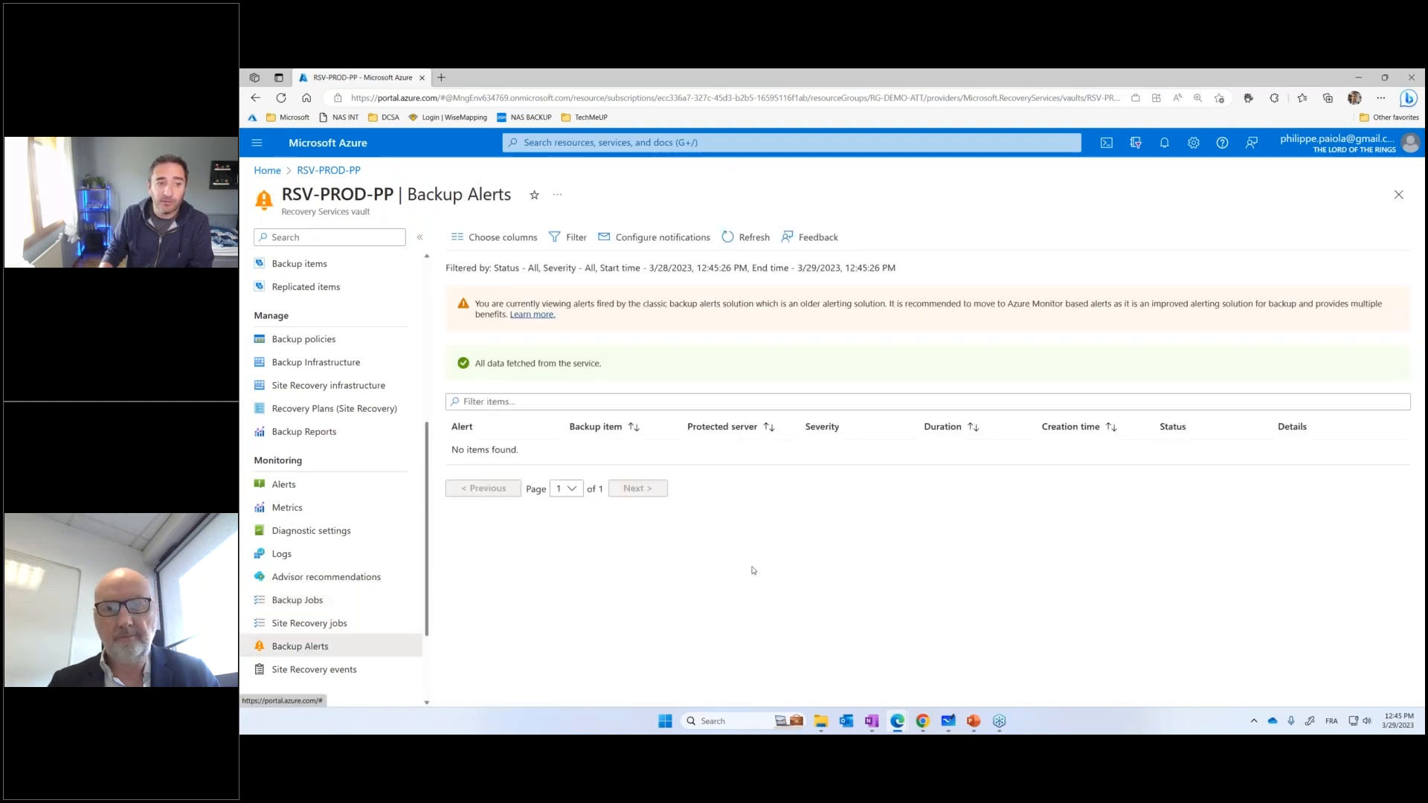
click(658, 237)
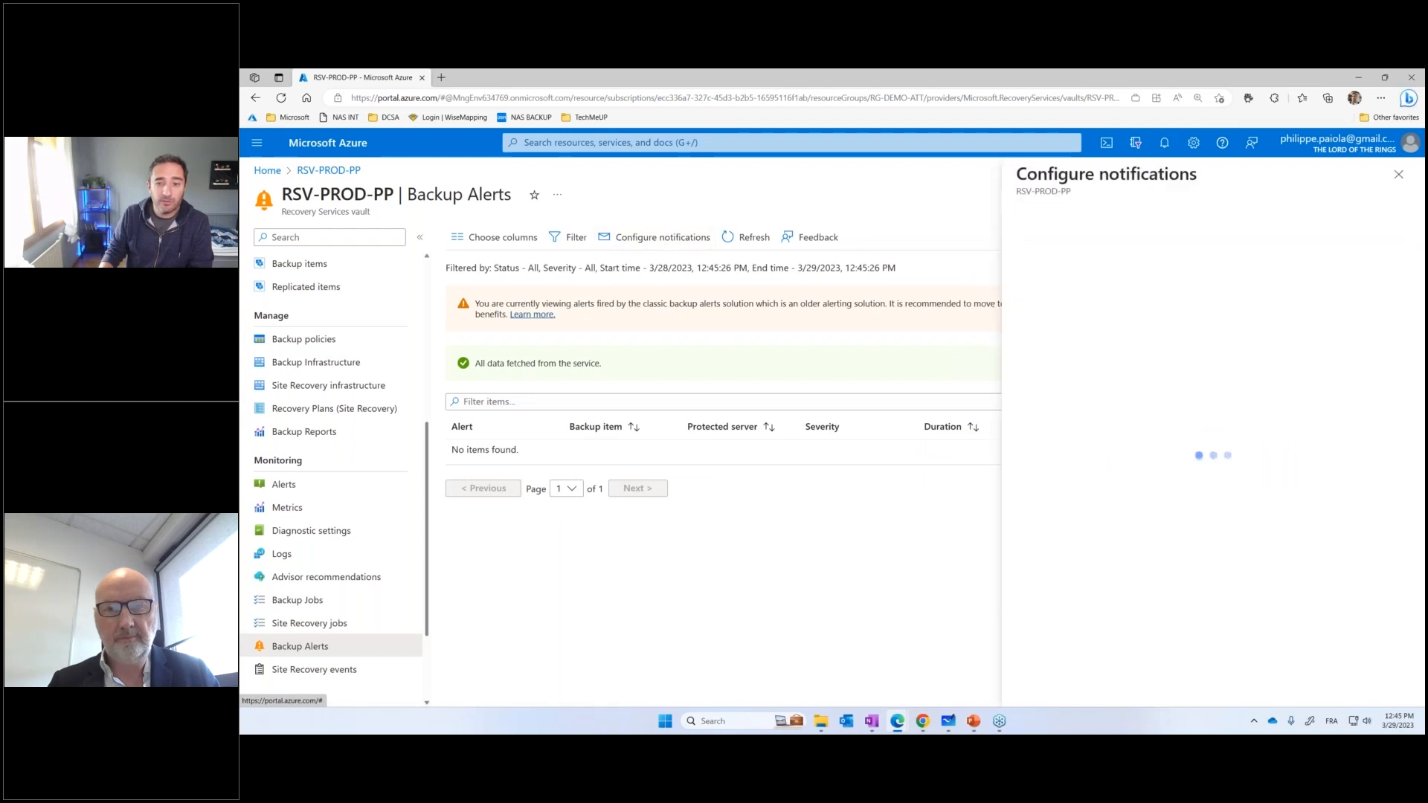
click(1131, 308)
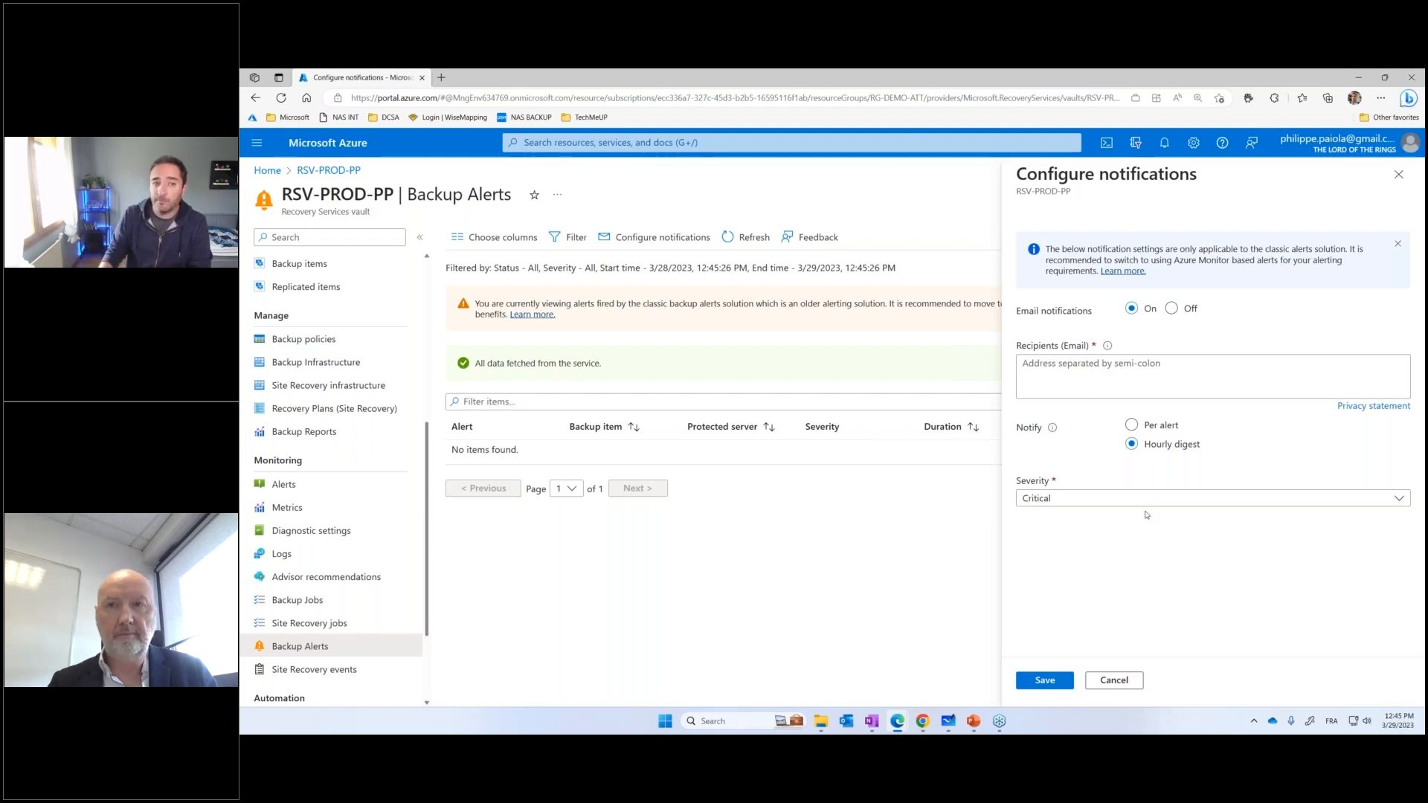
click(1398, 174)
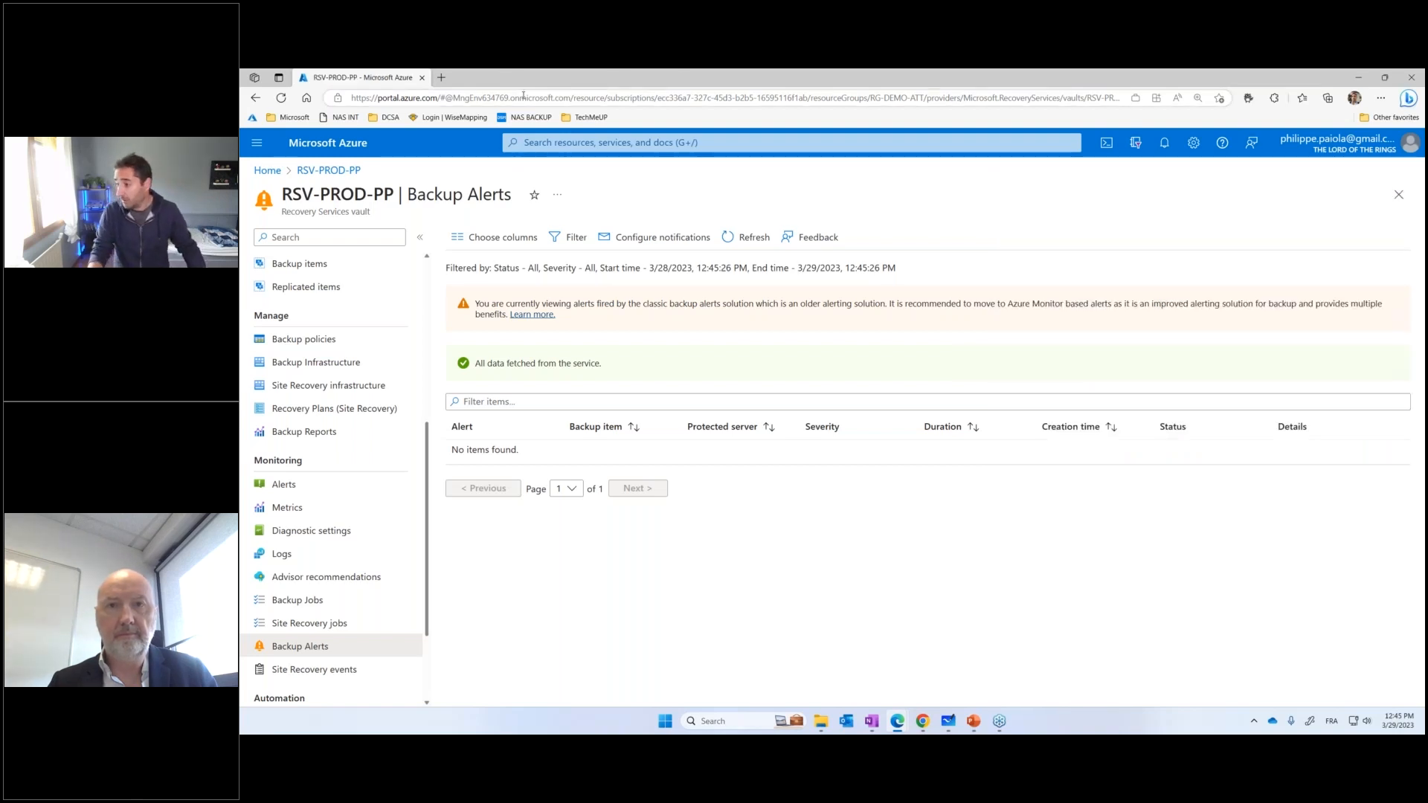
Open the French Azure pricing calculator in a new browser tab
click(441, 77)
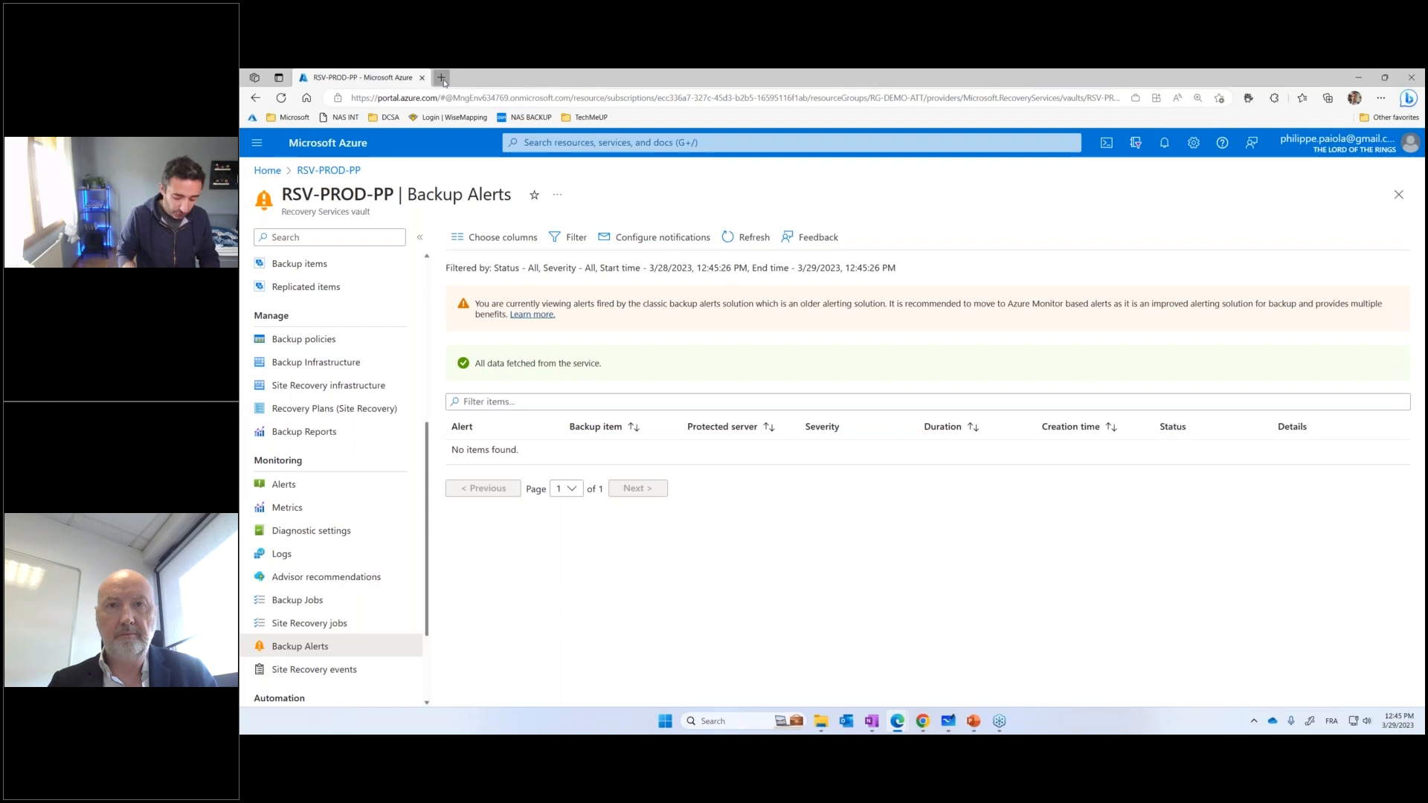
text(cal)
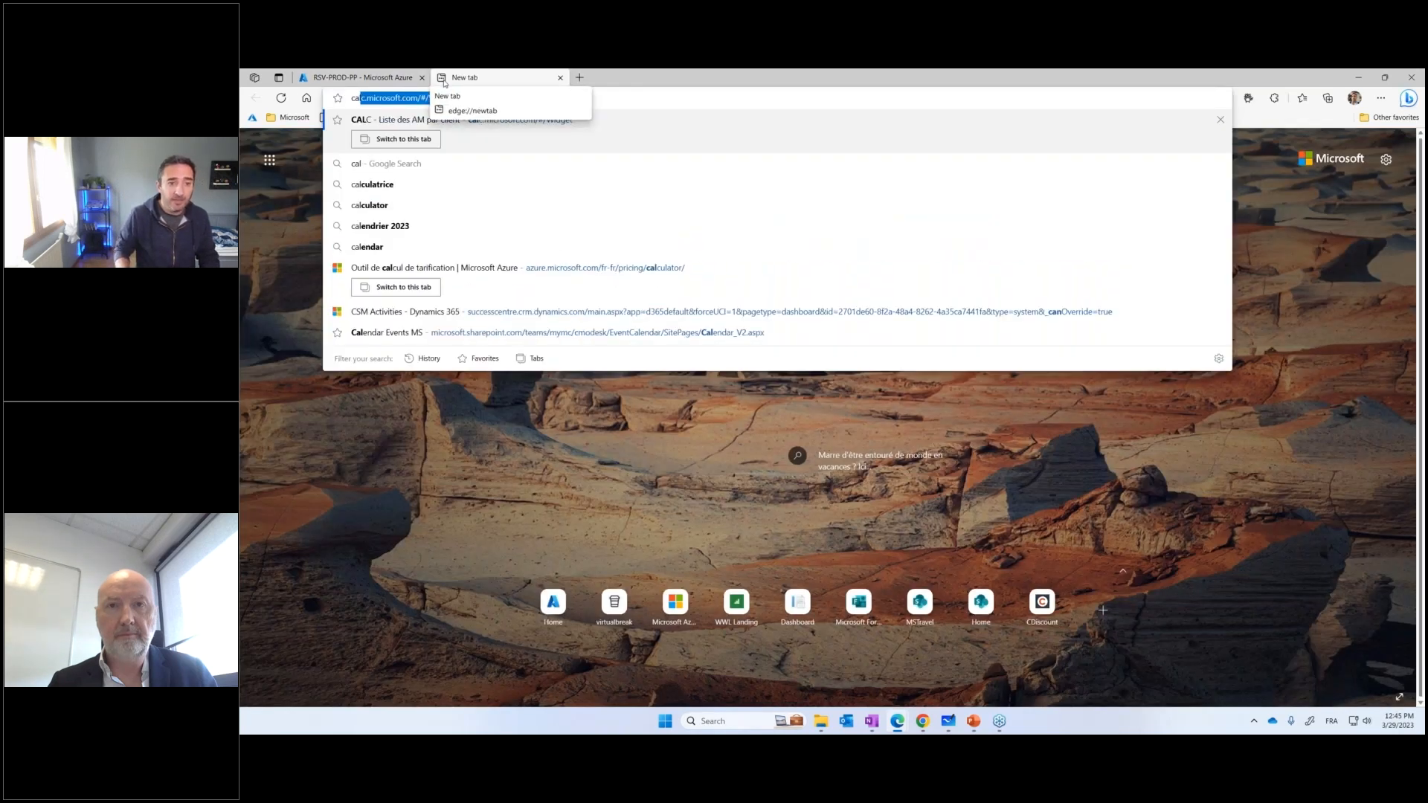
key(Up)
key(Up)
key(Up)
key(Return)
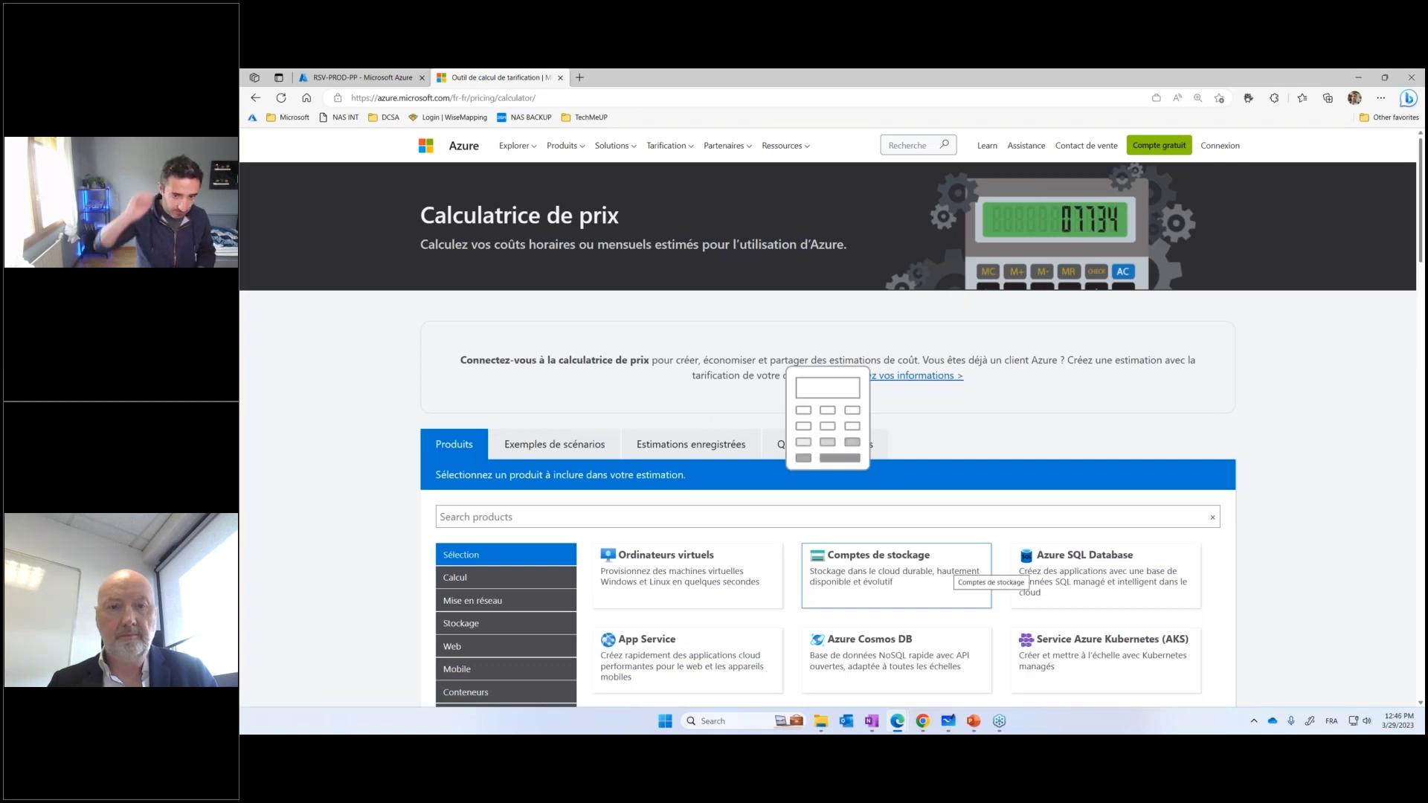
Search the calculator's products for sauve, add Sauvegarde Azure to the estimate and display its settings
click(890, 519)
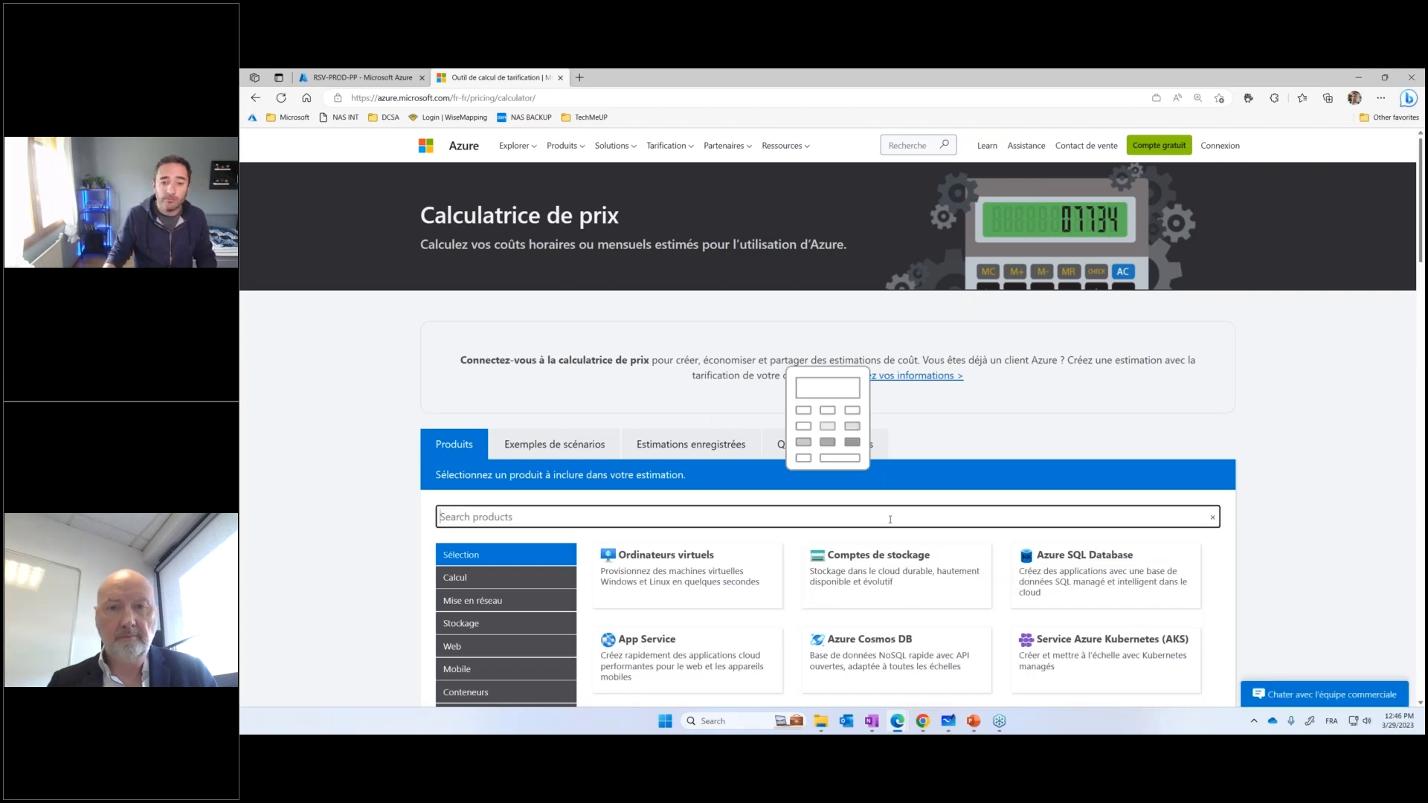
text(sauve)
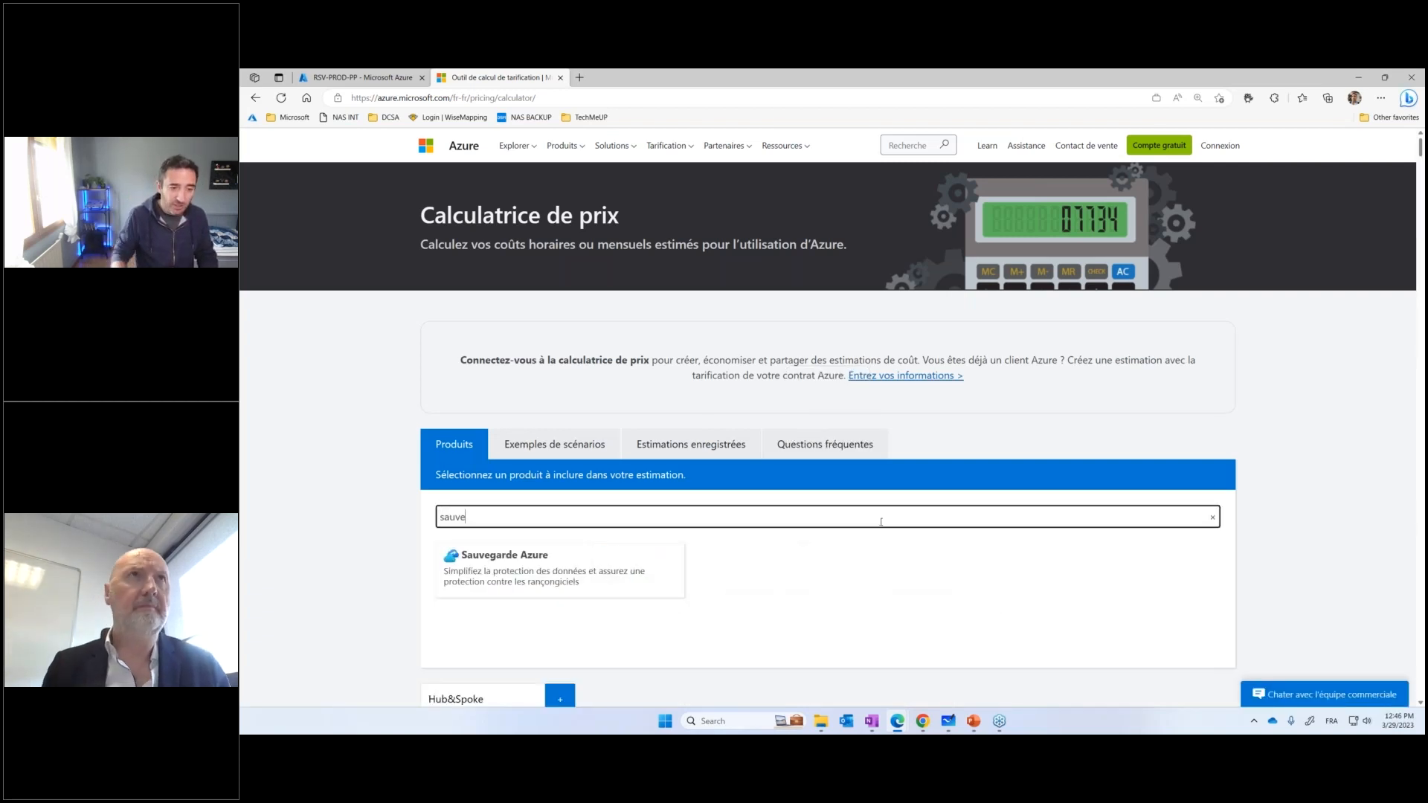
click(476, 97)
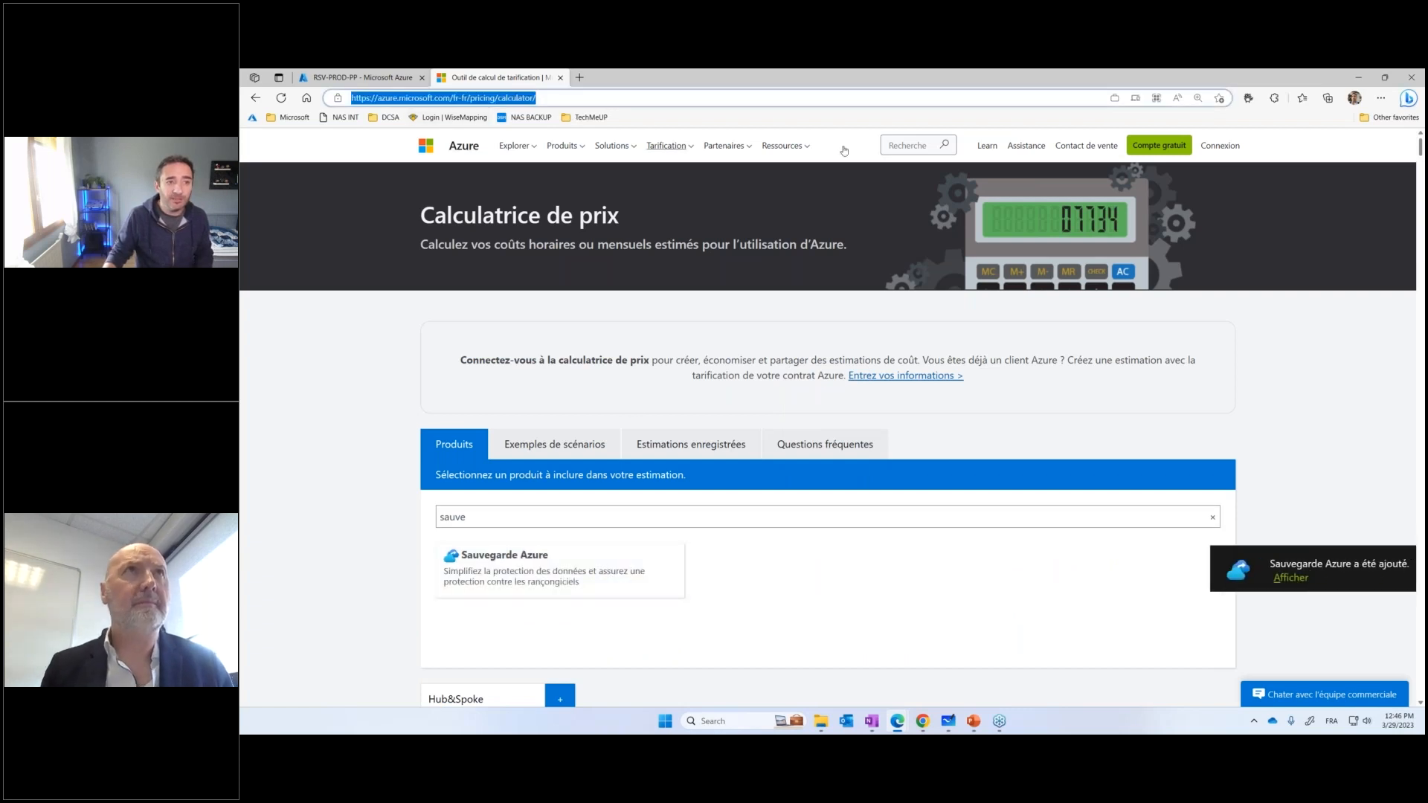
key(alt+Tab)
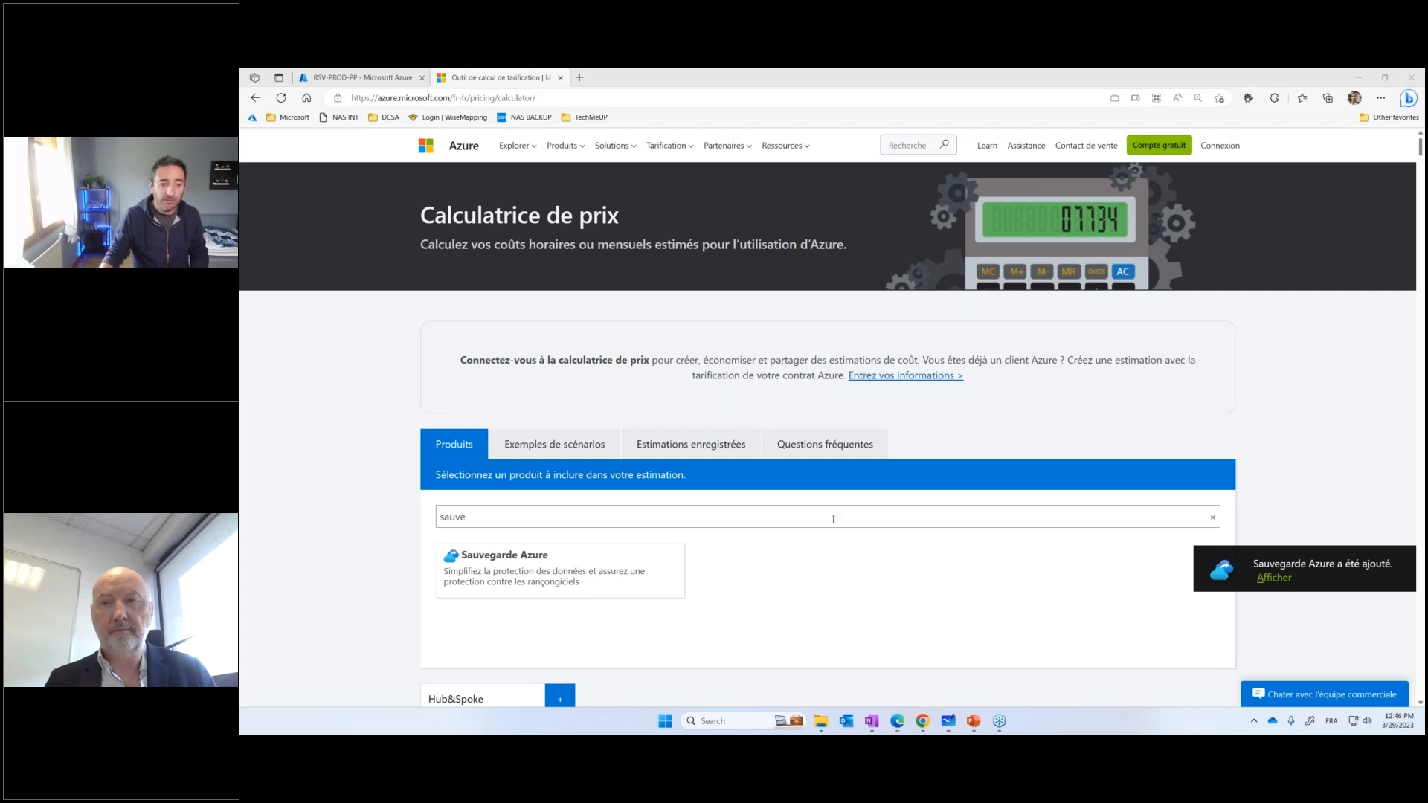
click(565, 576)
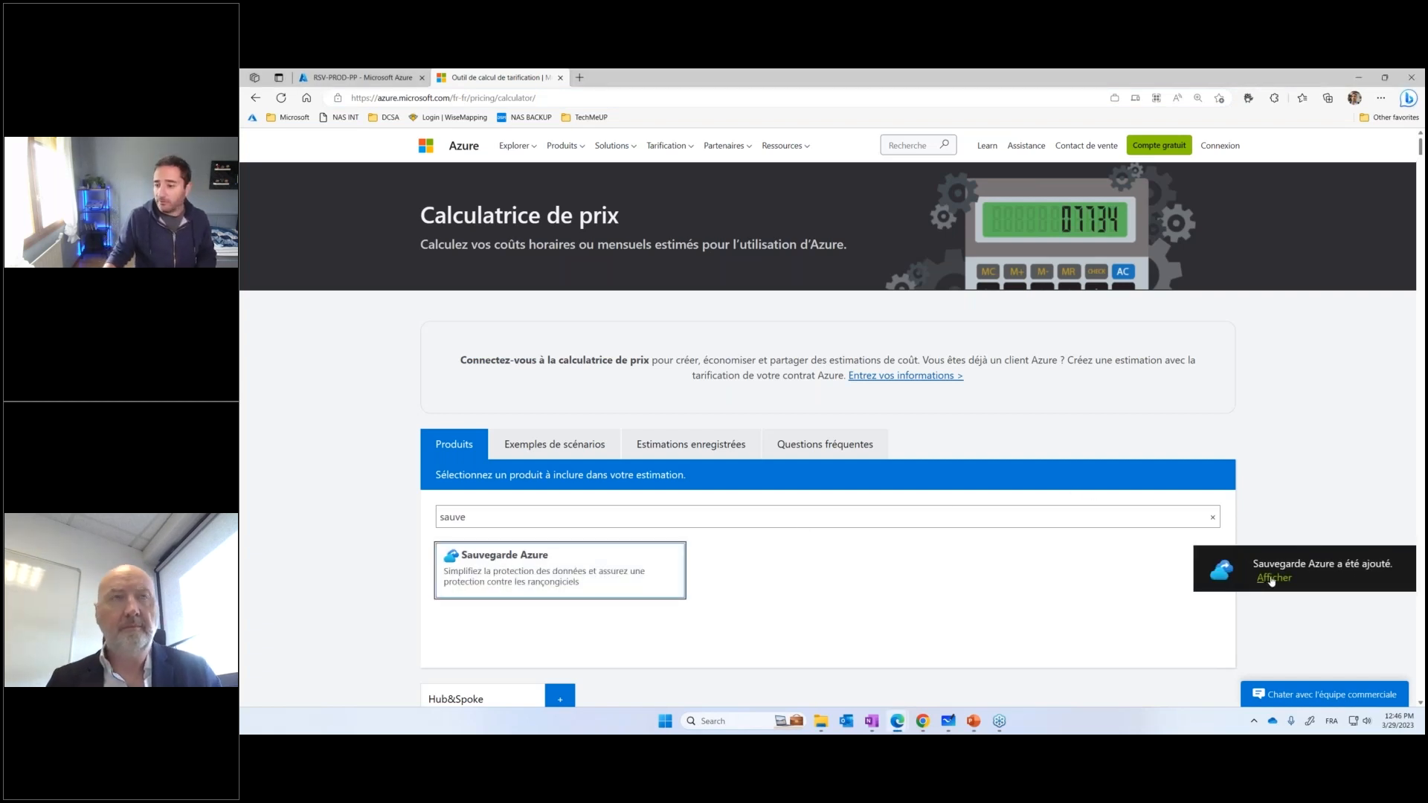
click(1272, 580)
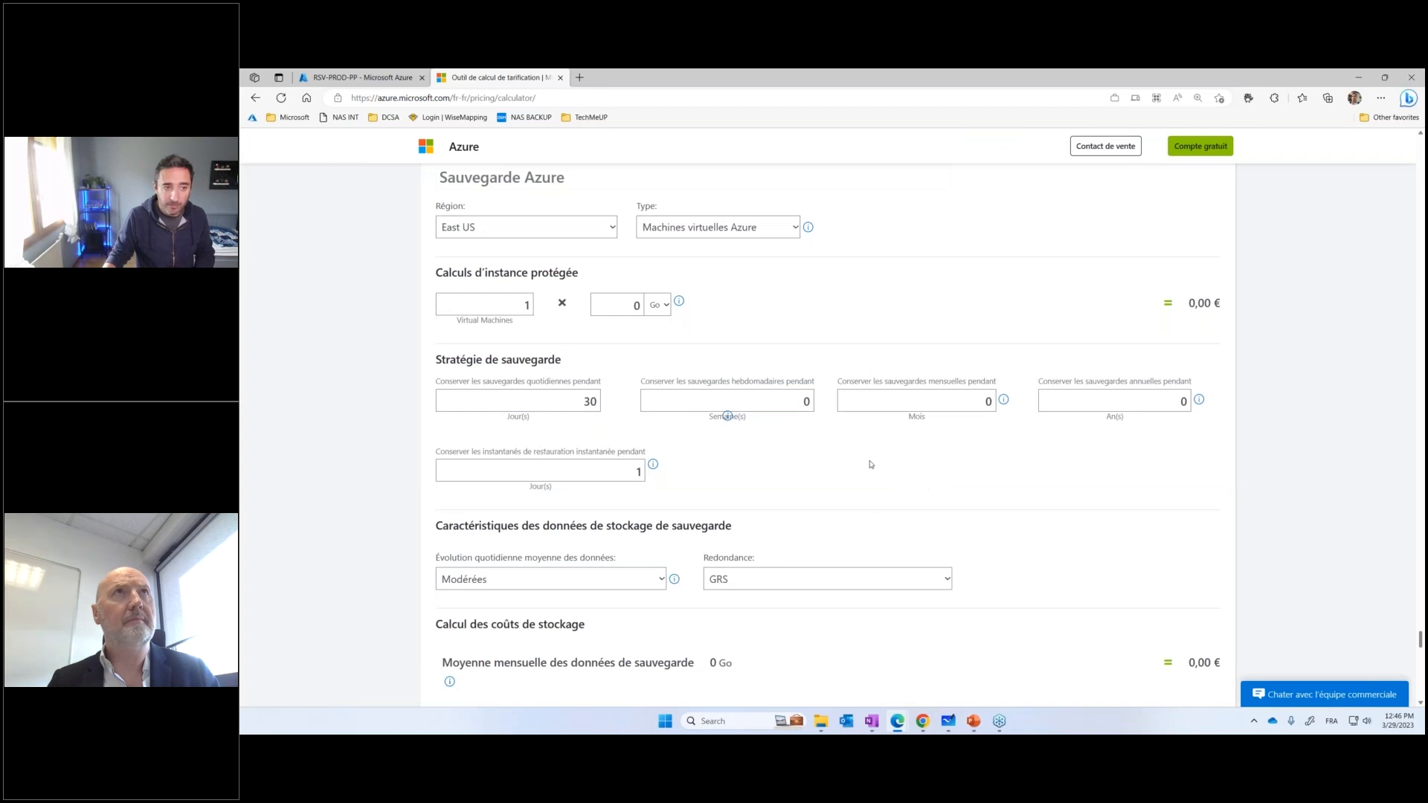
Set the region of the Sauvegarde Azure estimate to France Central
click(583, 228)
scroll(519, 345, down, 1)
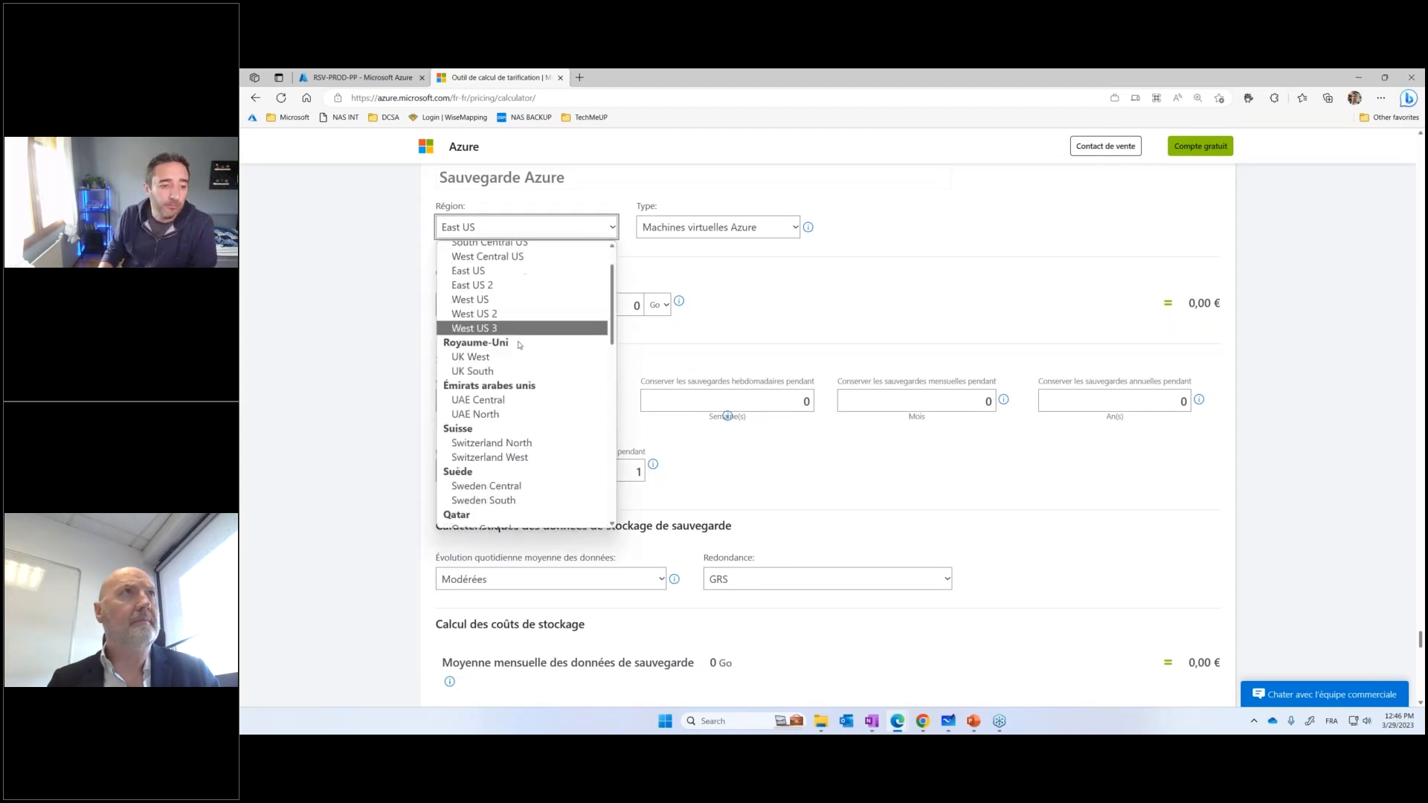
scroll(519, 344, down, 8)
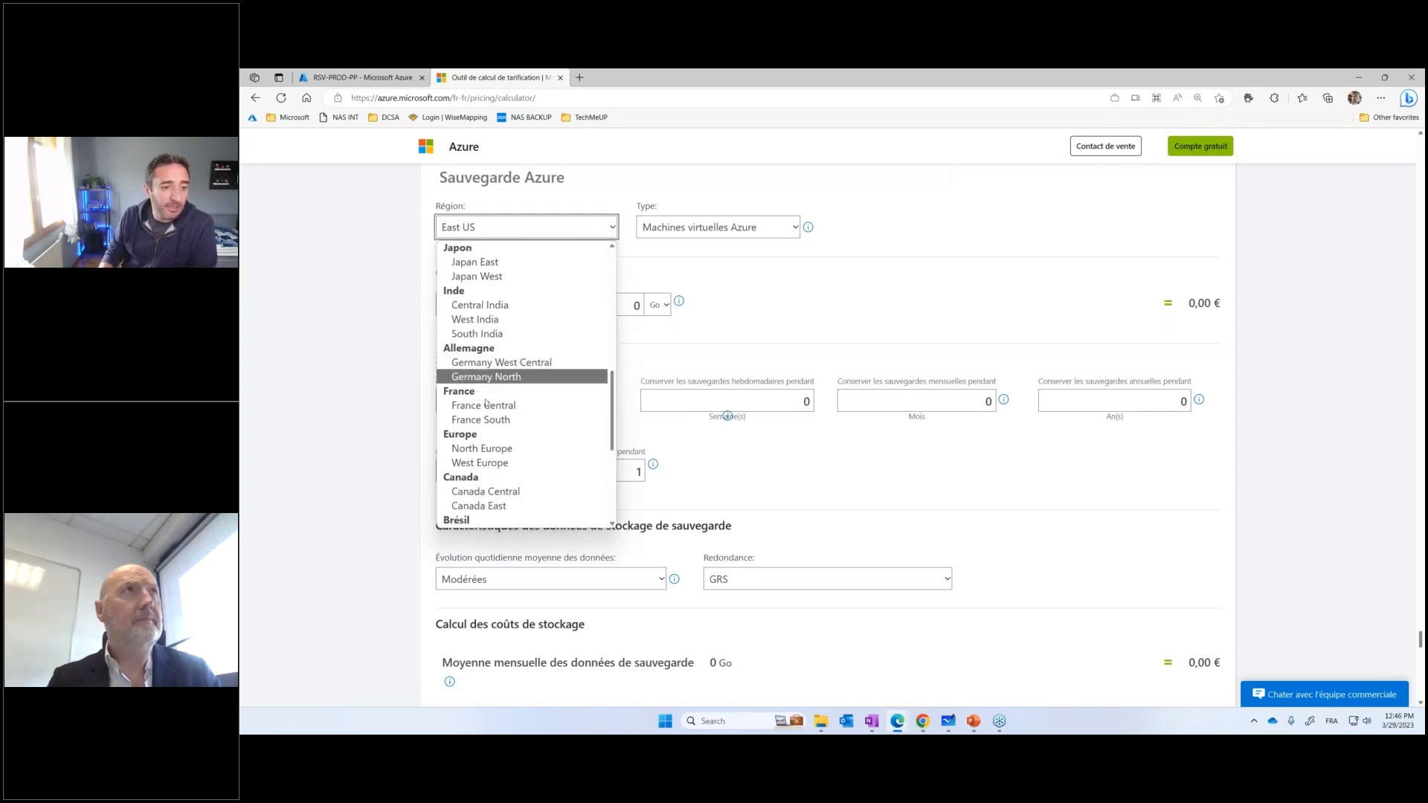
click(485, 405)
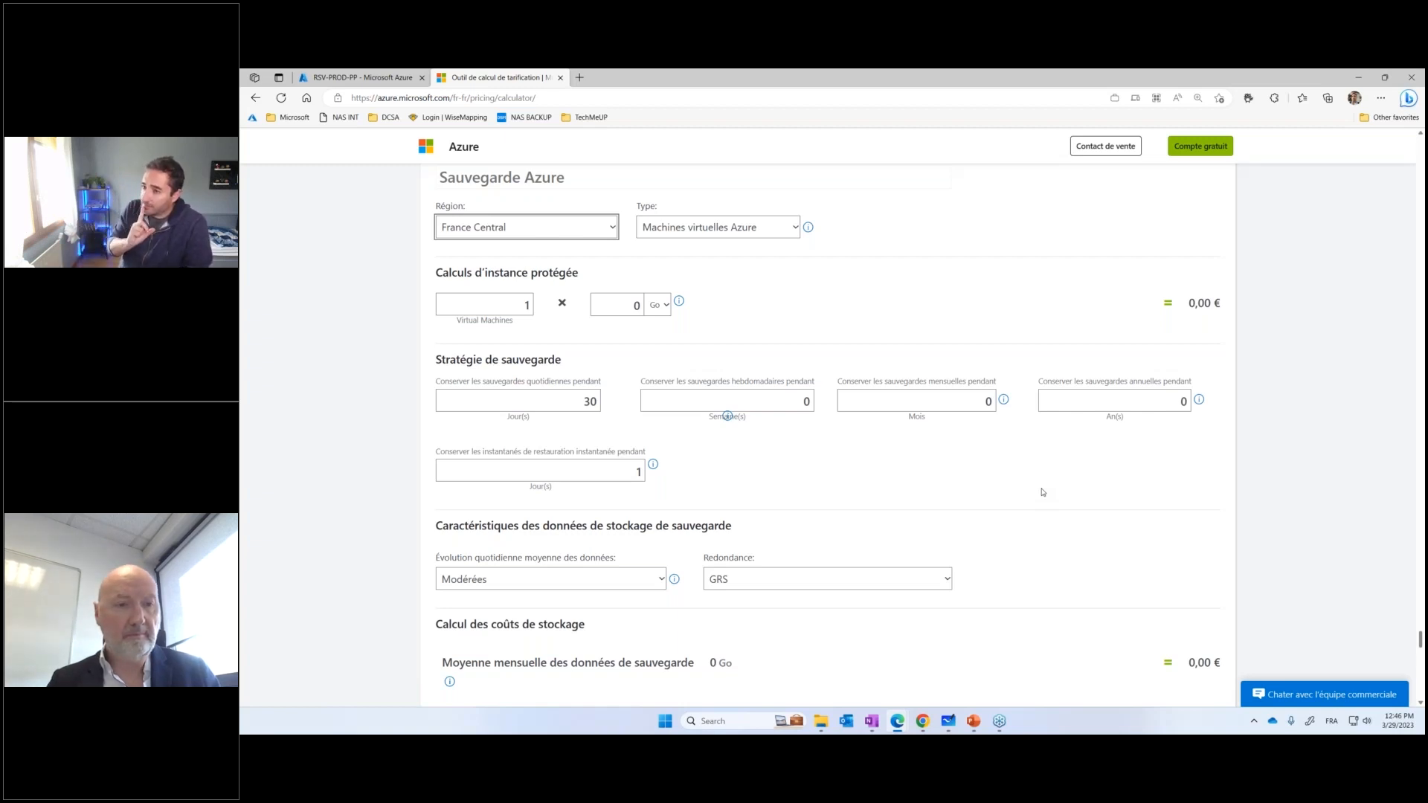
Set the protected instance size of the one virtual machine to 51 Go and review the retention and storage costs
click(631, 305)
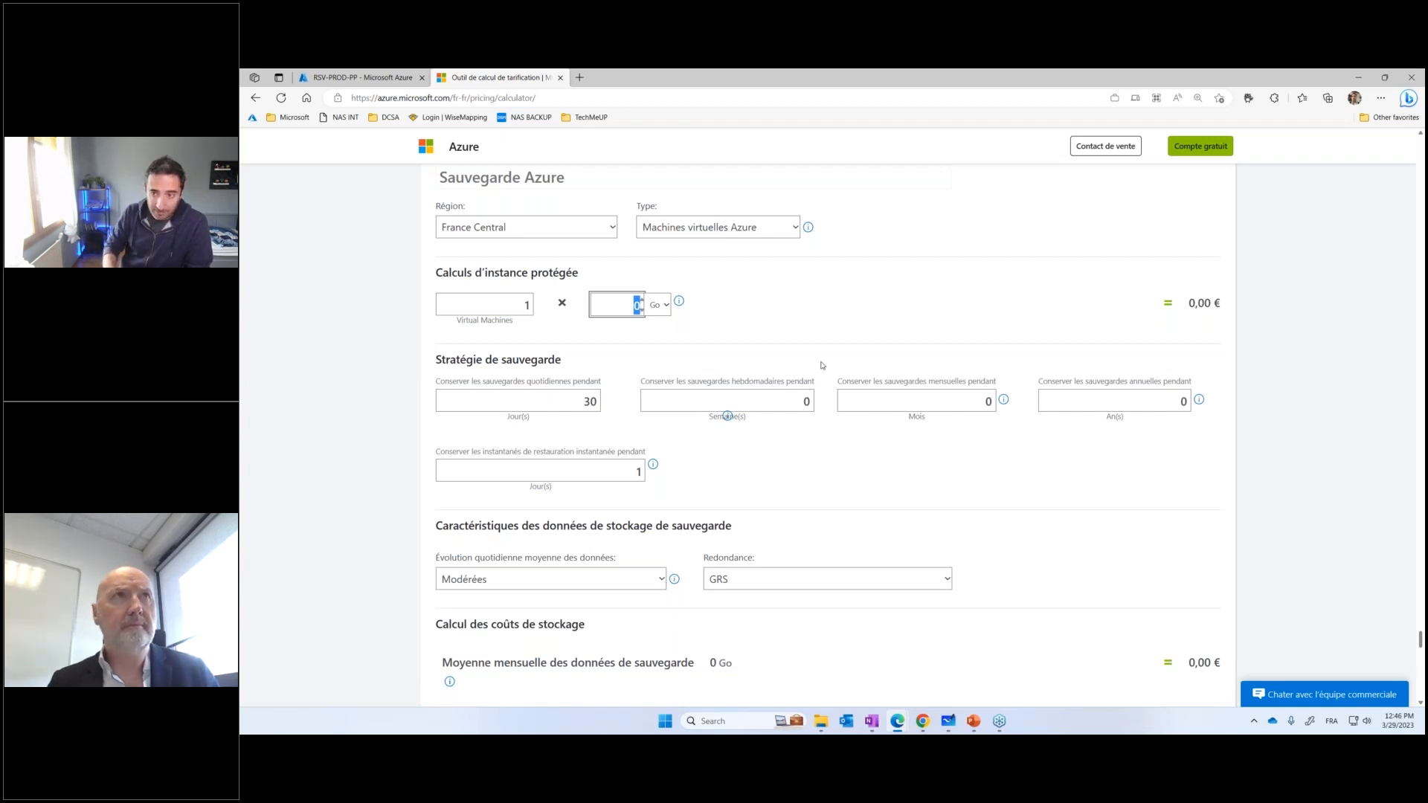
text(50)
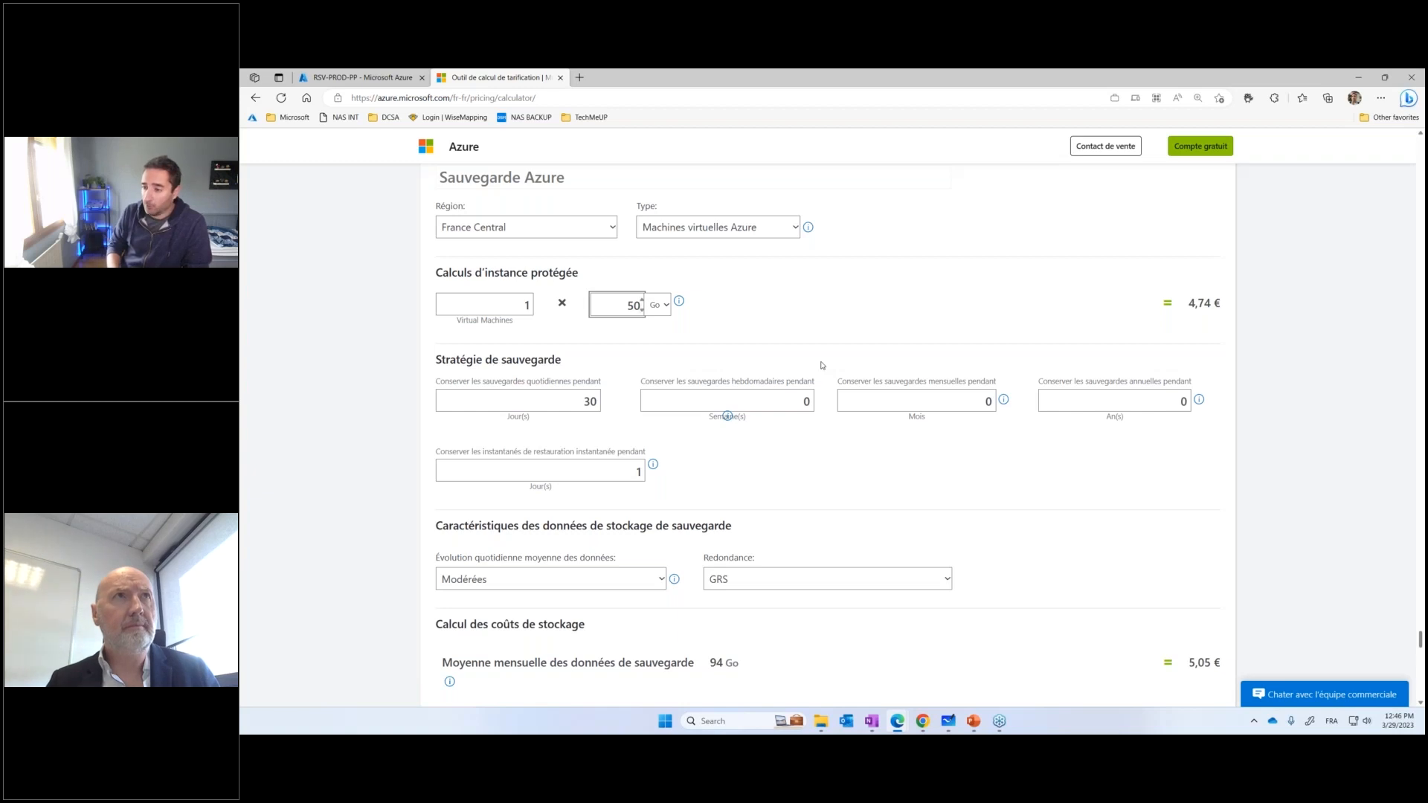
key(BackSpace)
text(51)
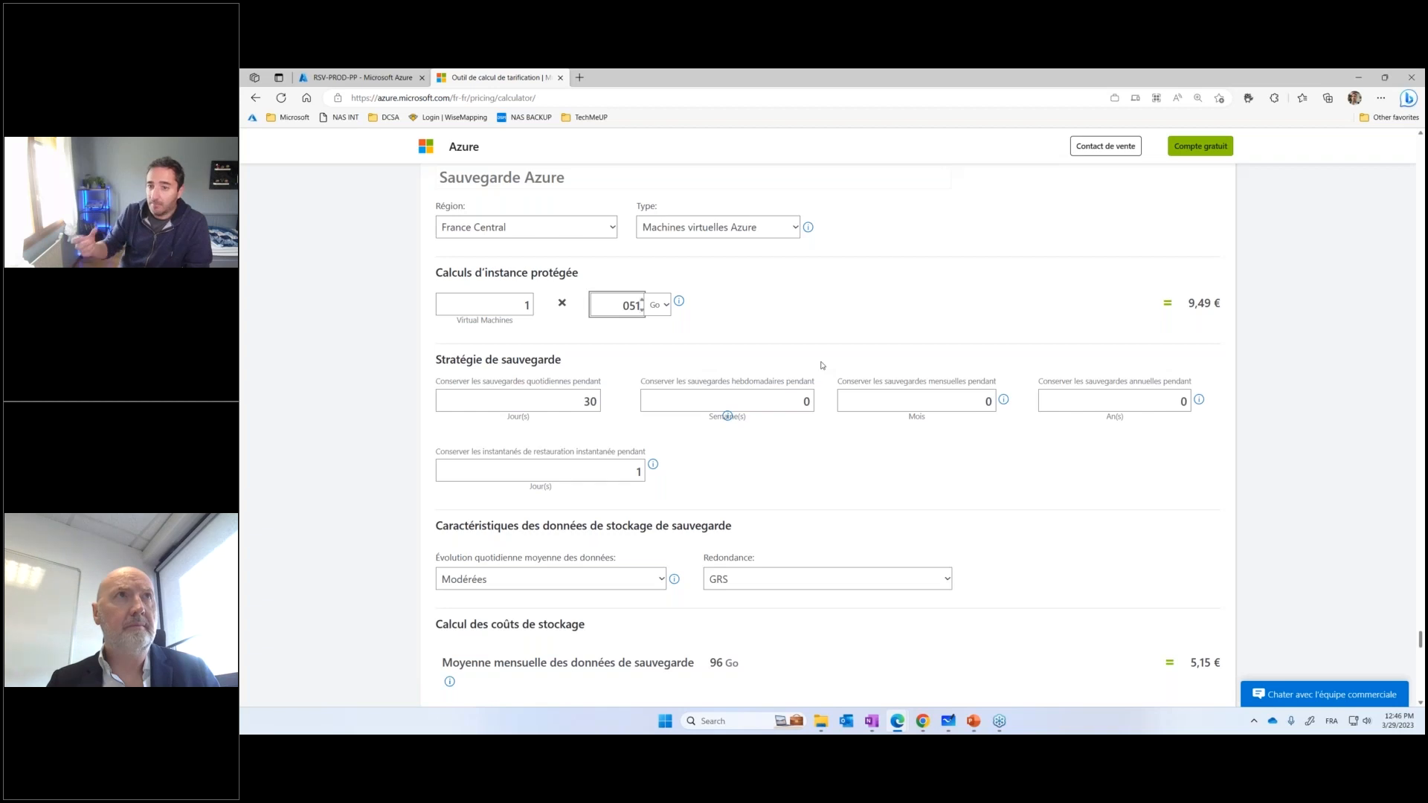
click(953, 351)
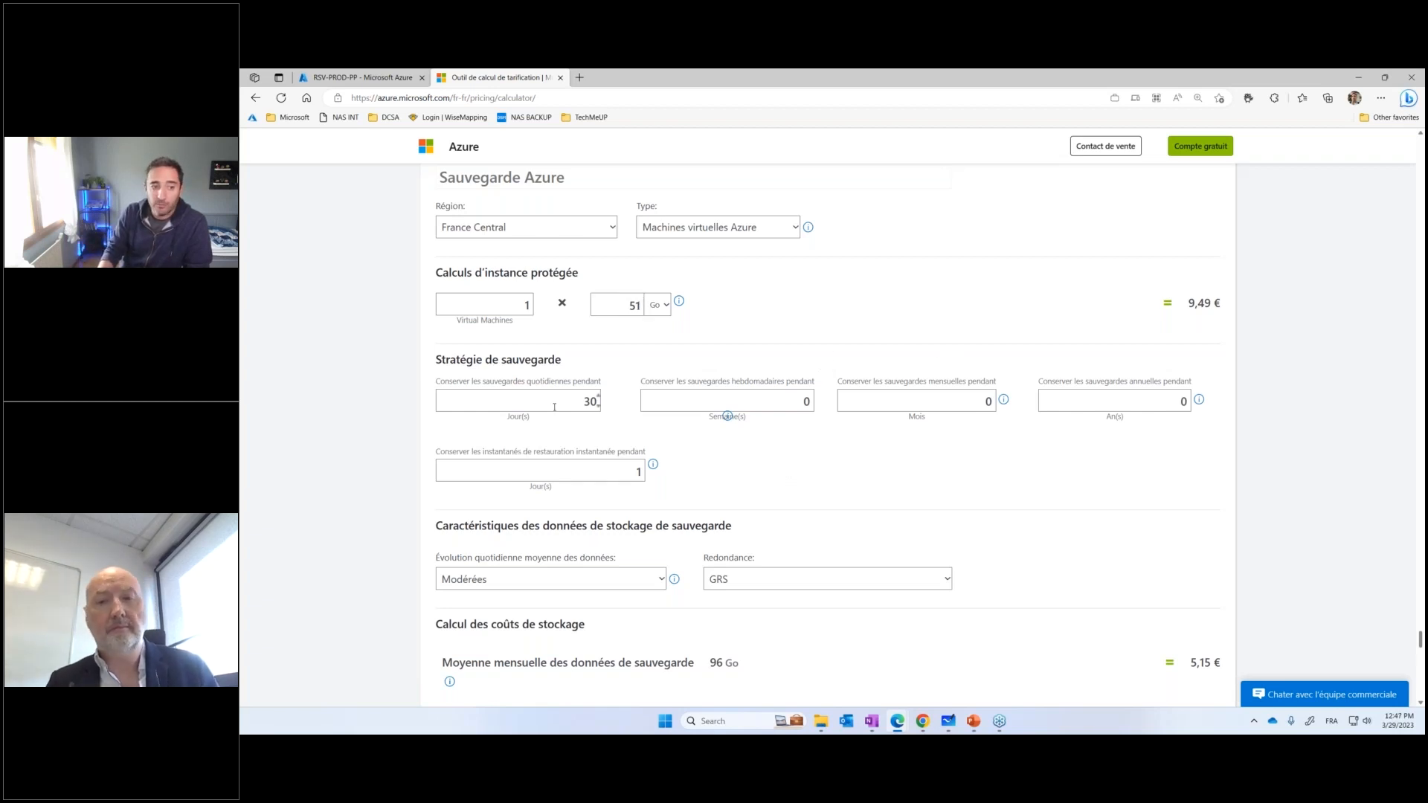
scroll(578, 418, down, 2)
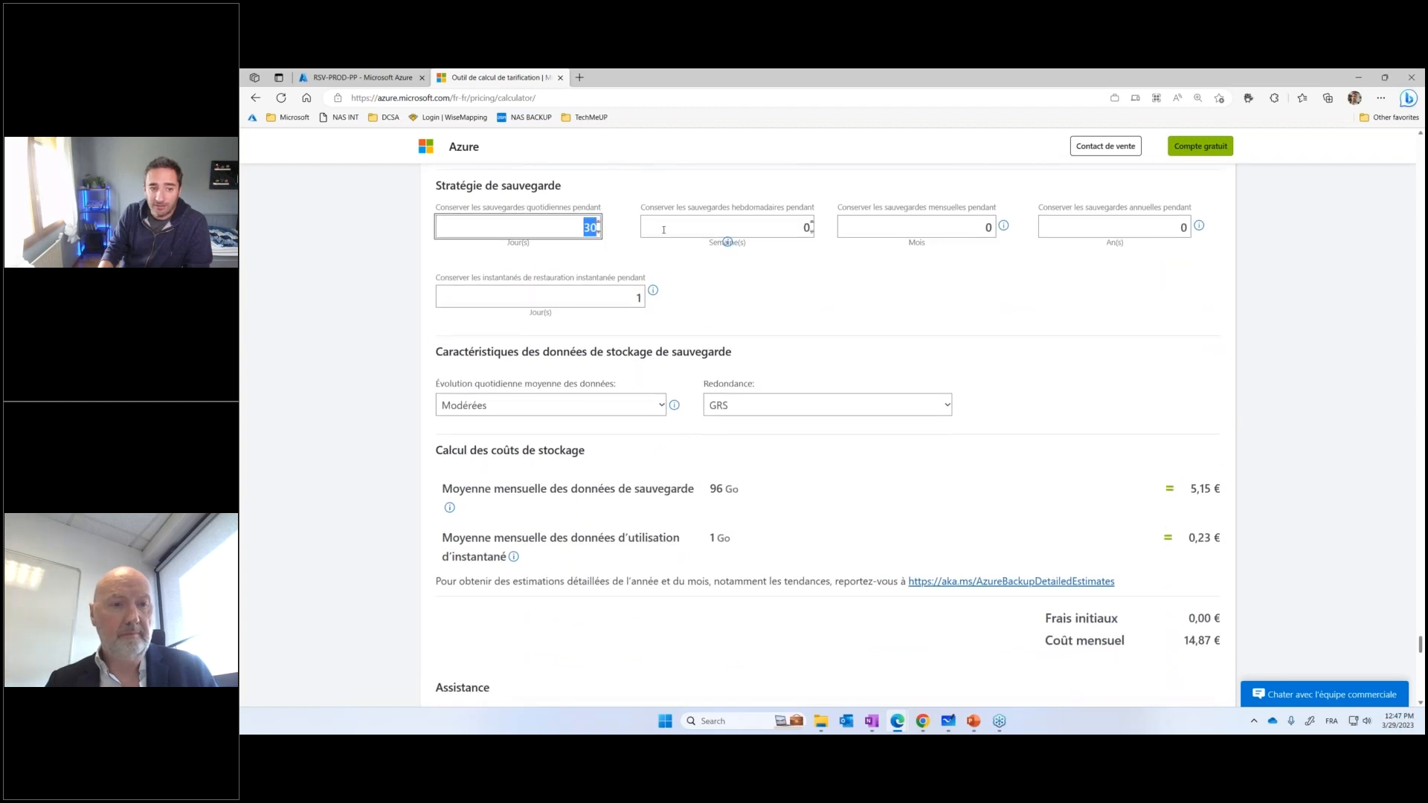
Review the instant restore snapshot retention and the available storage redundancy options of the virtual machine backup estimate
scroll(796, 294, up, 1)
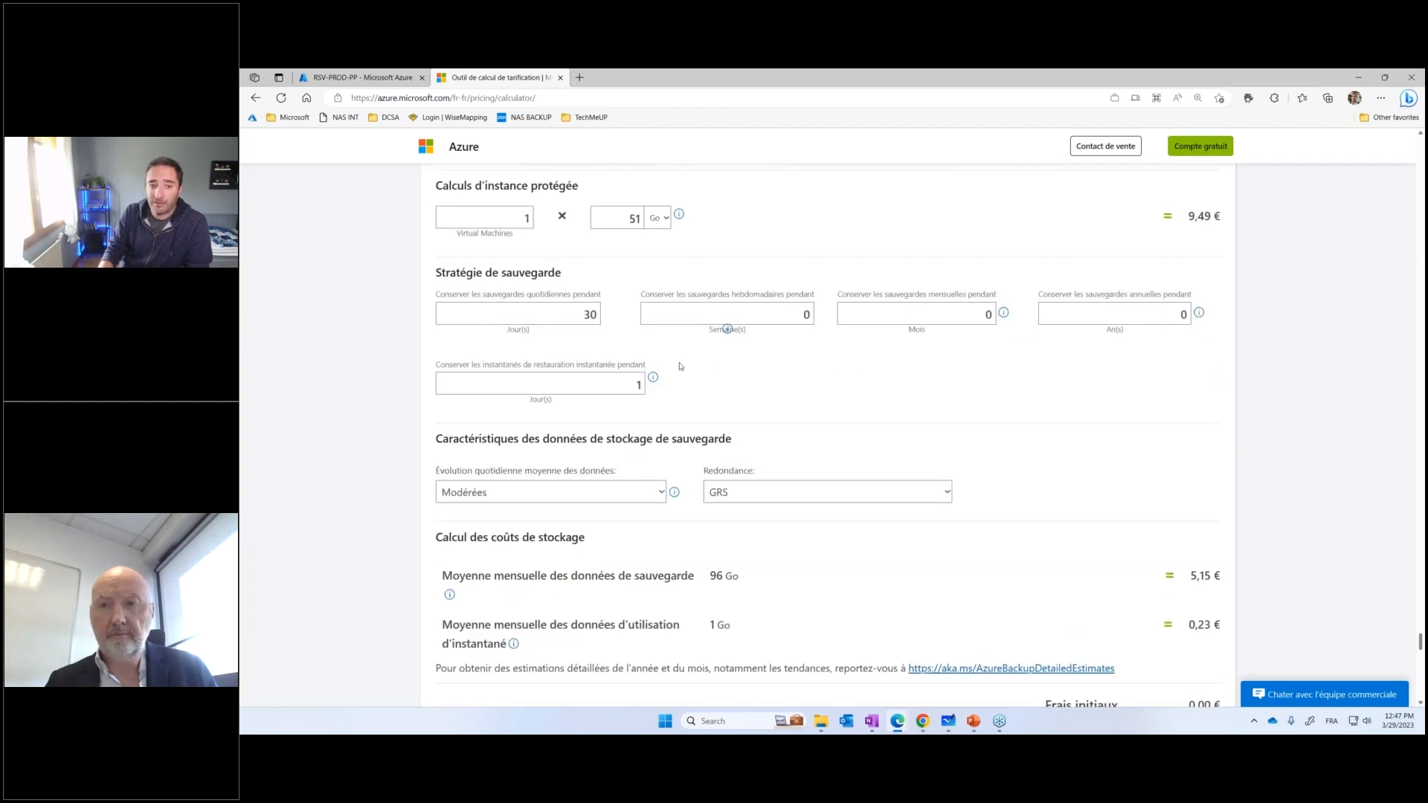
double_click(613, 387)
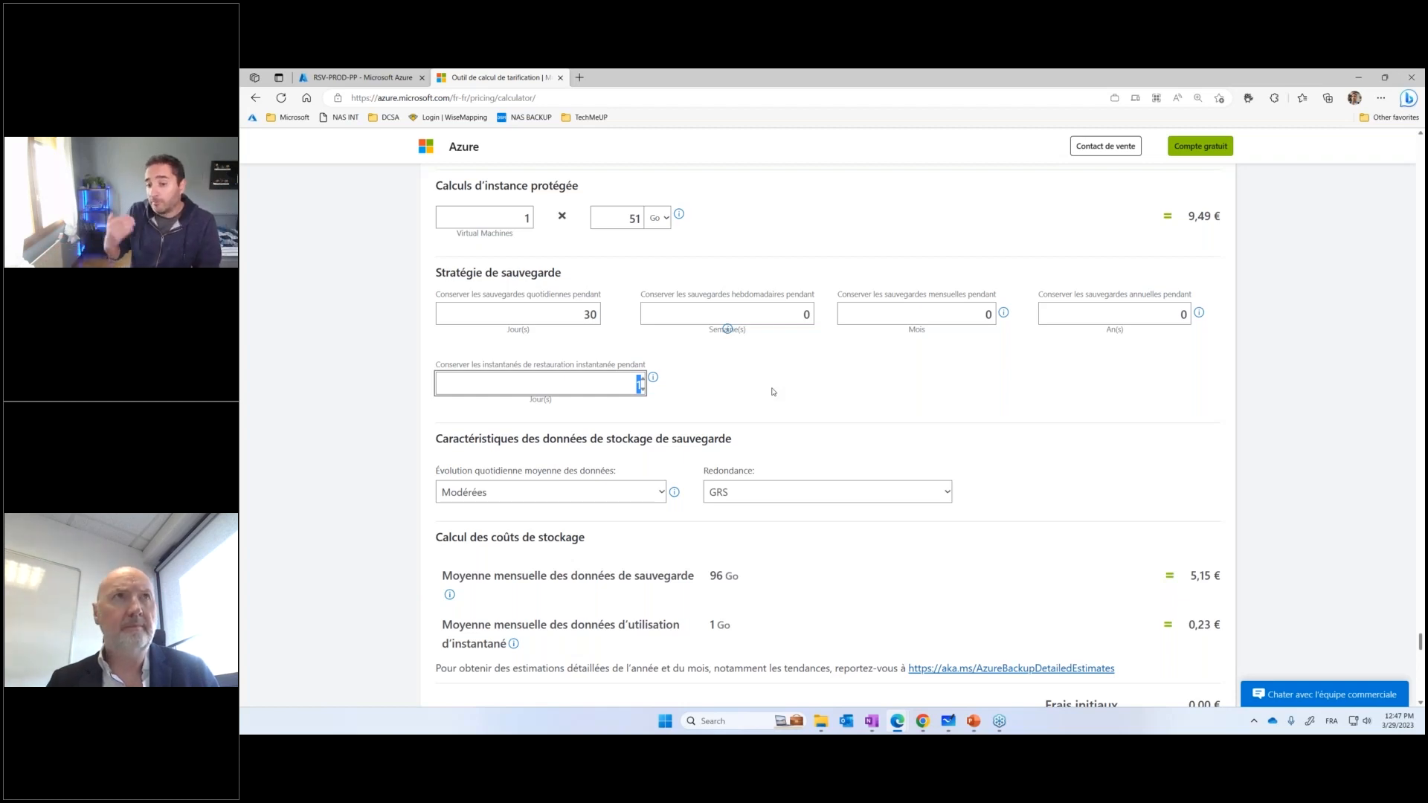
click(784, 494)
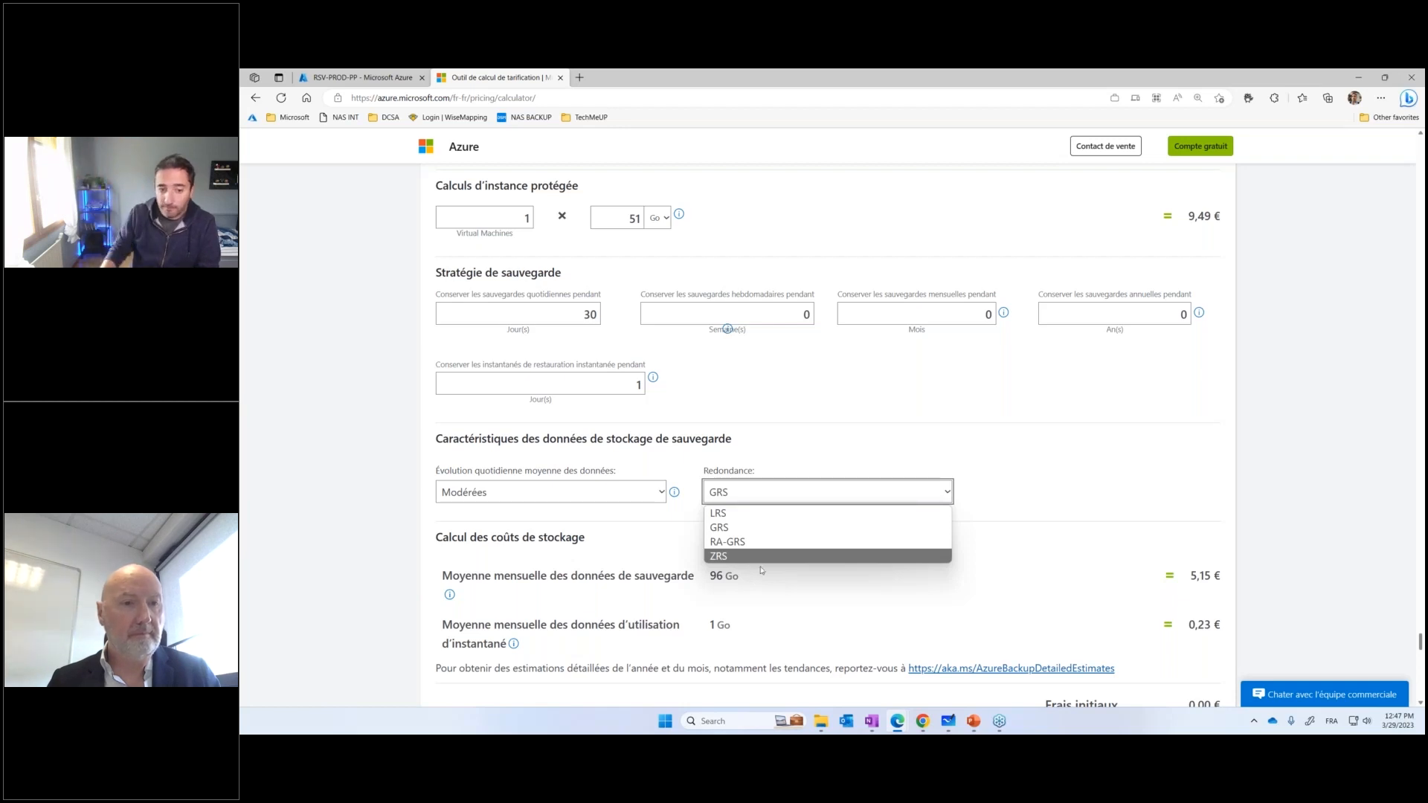
click(841, 606)
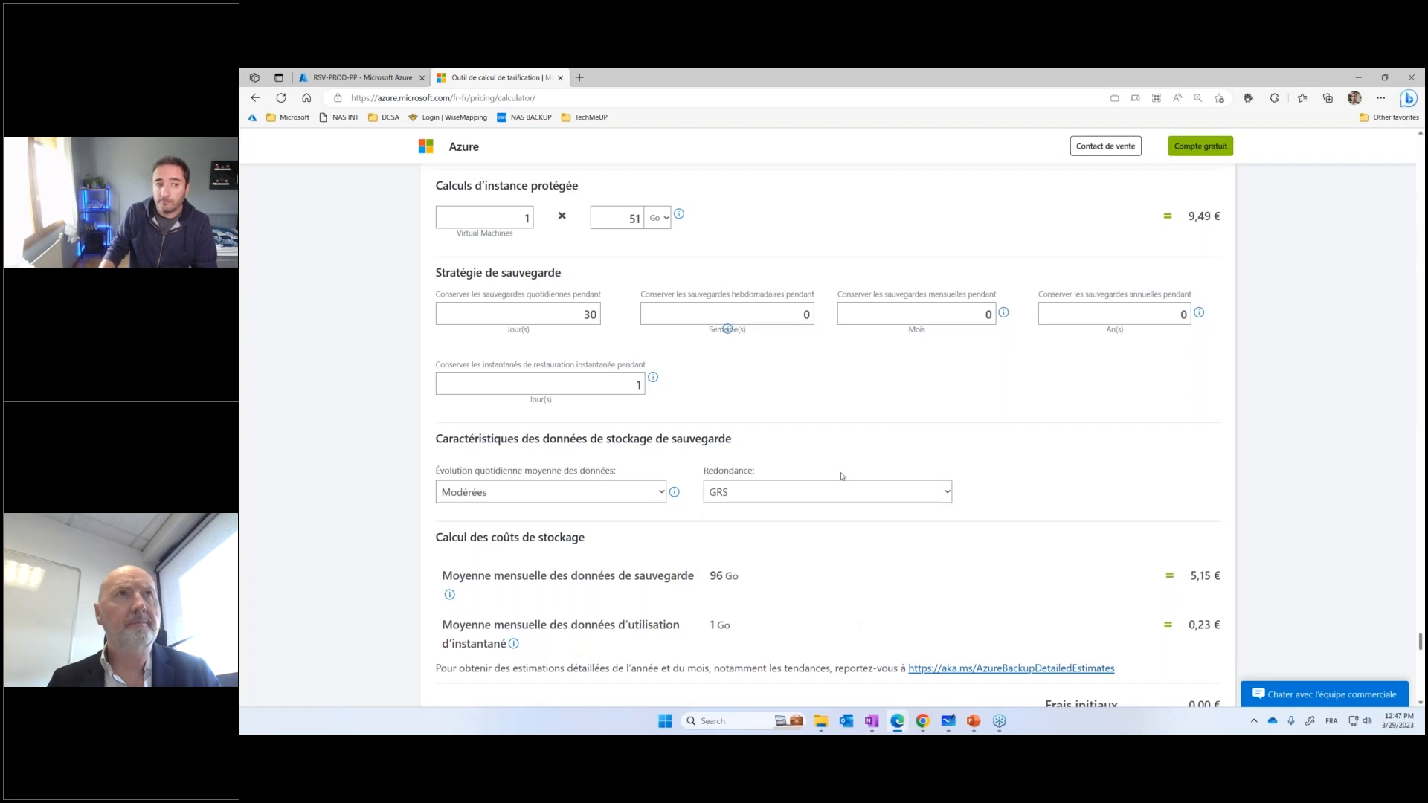
Switch the Sauvegarde Azure estimate's type to Serveurs locaux and after that to Fichiers Azure to compare their costs
scroll(843, 477, up, 2)
click(689, 317)
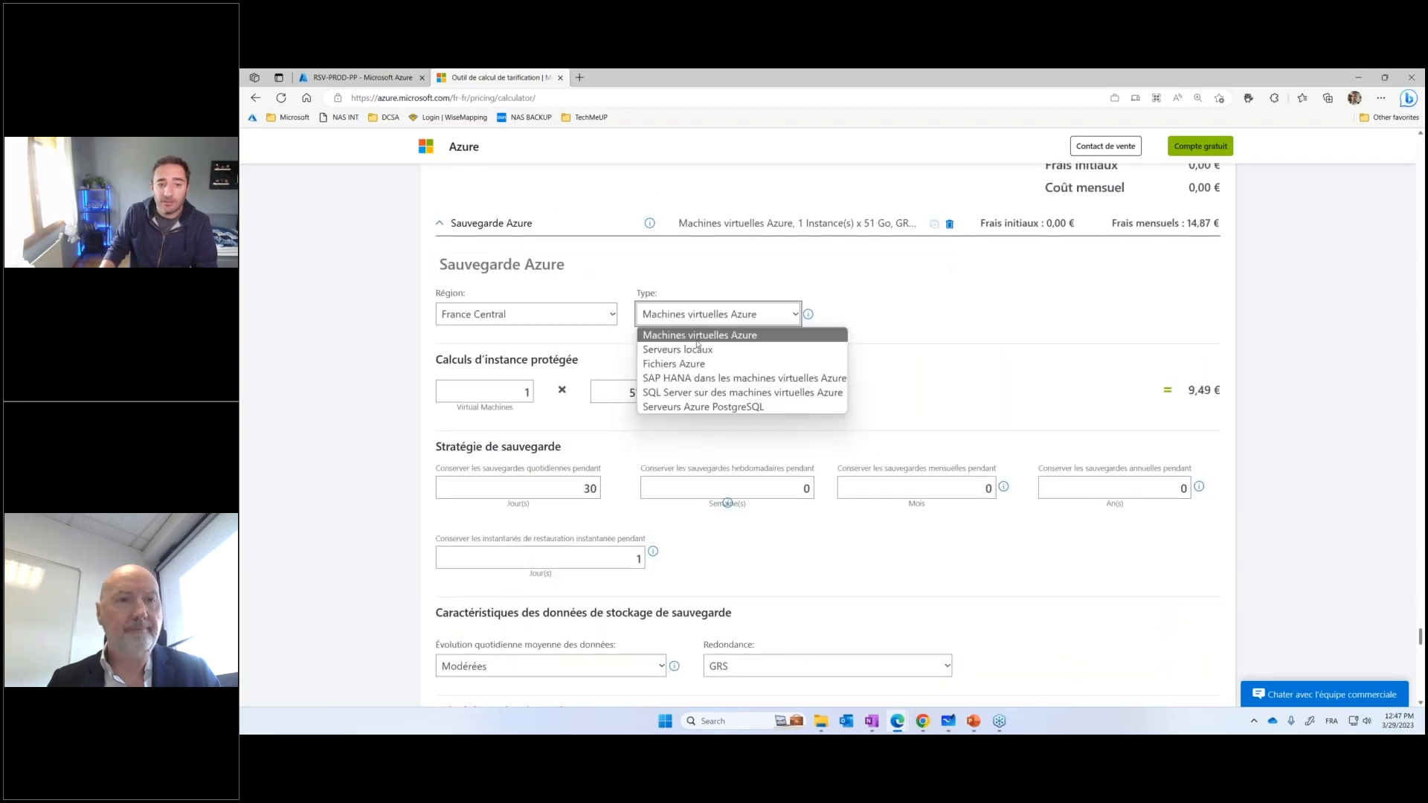
click(698, 350)
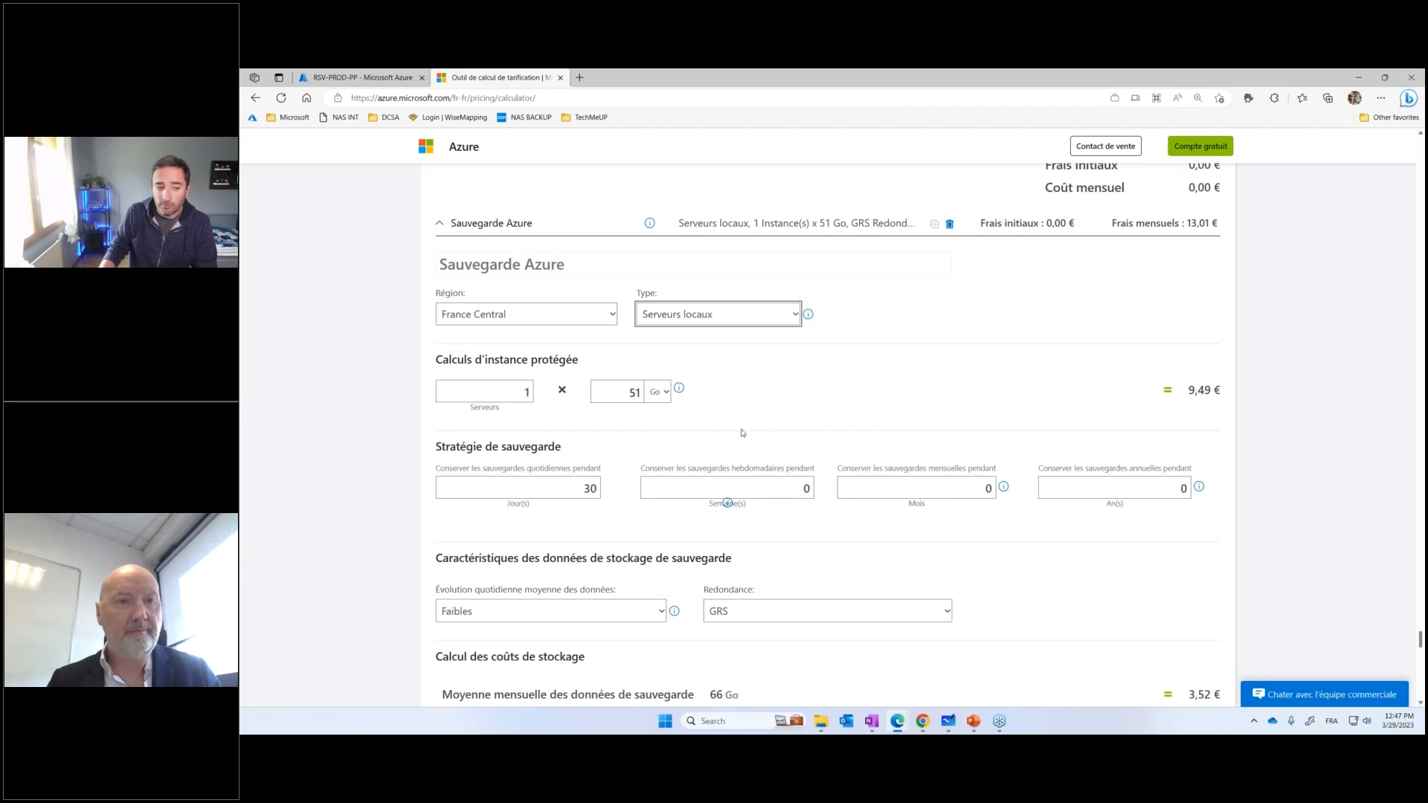
click(706, 316)
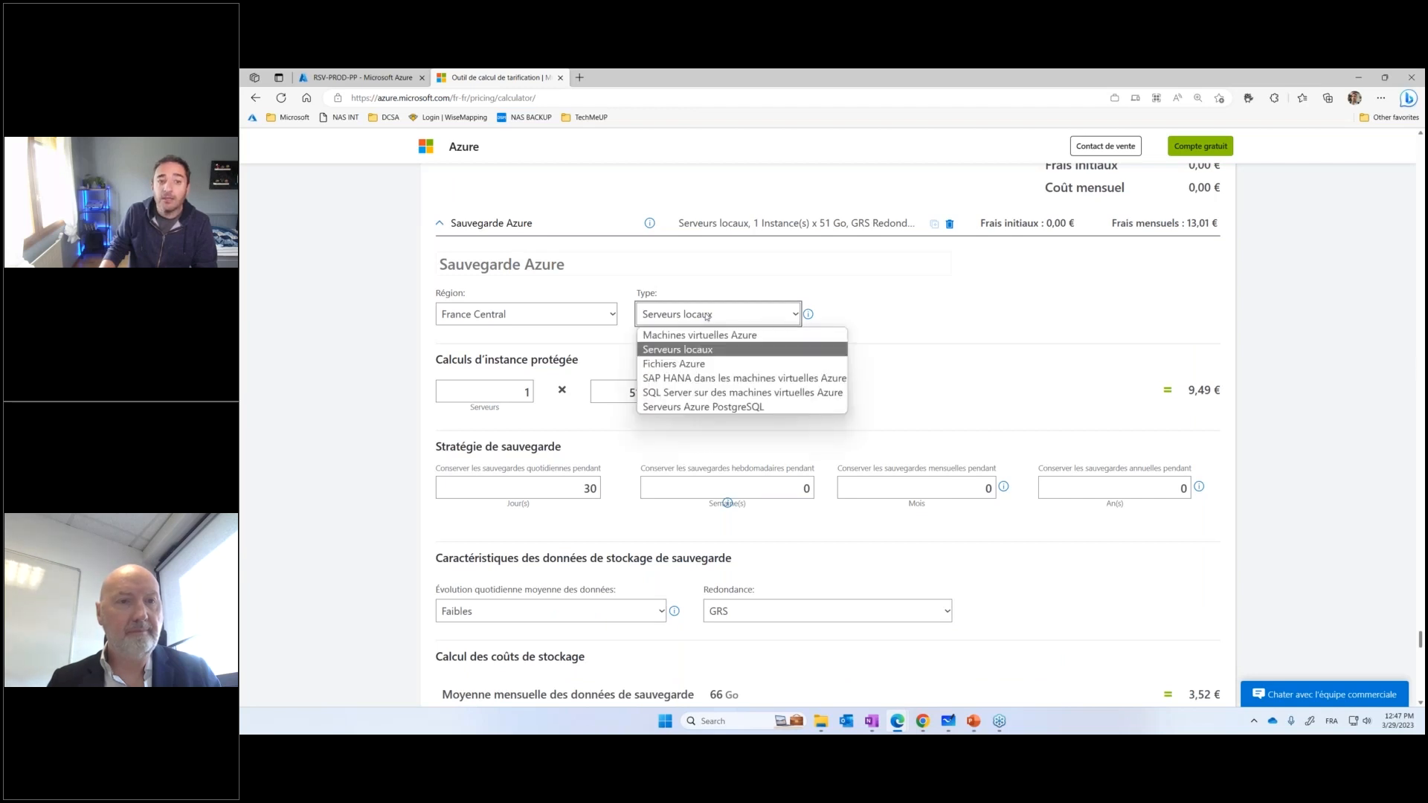
click(686, 364)
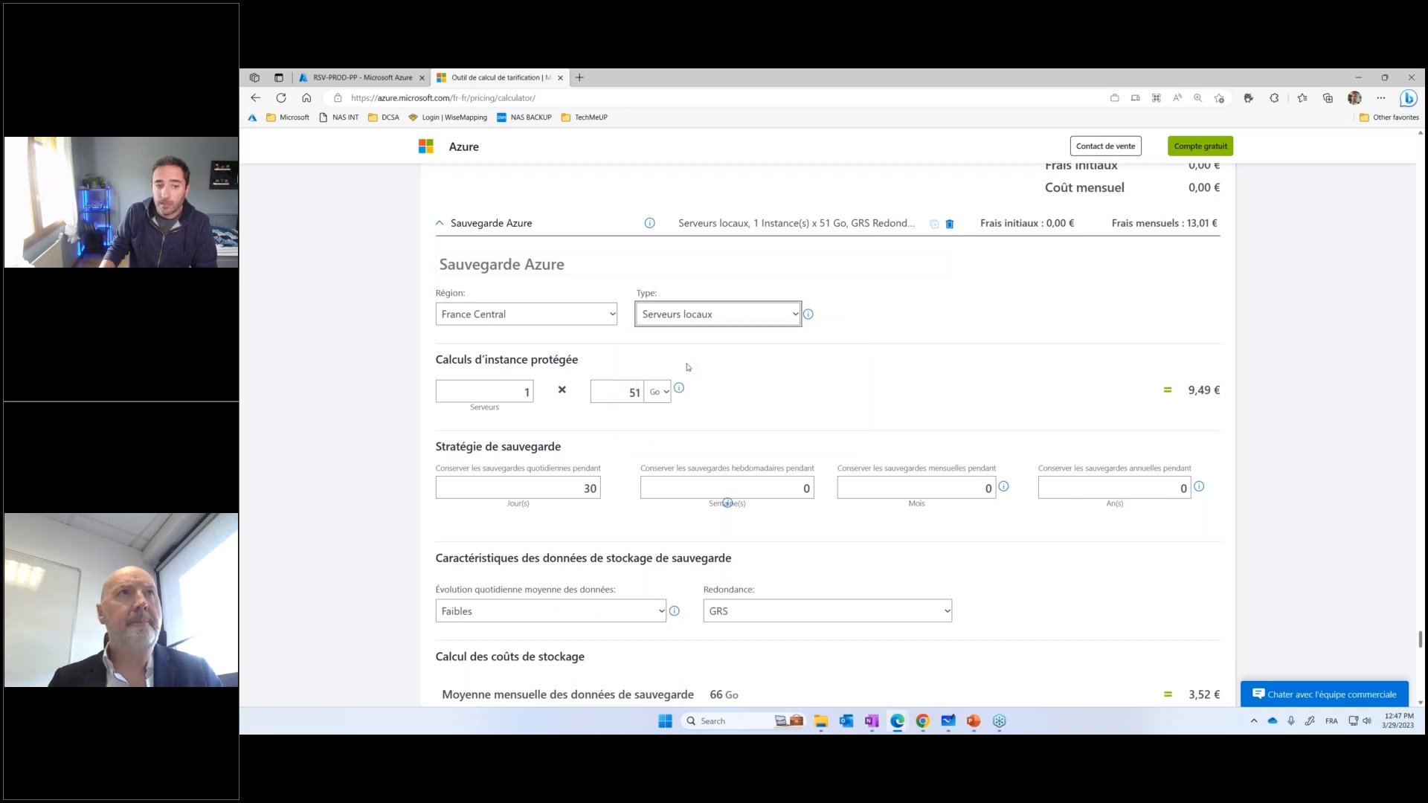
Return to the RSV-PROD-PP vault in the Azure portal, open its Backup Goal page and display the Azure workload types available for backup
click(361, 77)
click(328, 171)
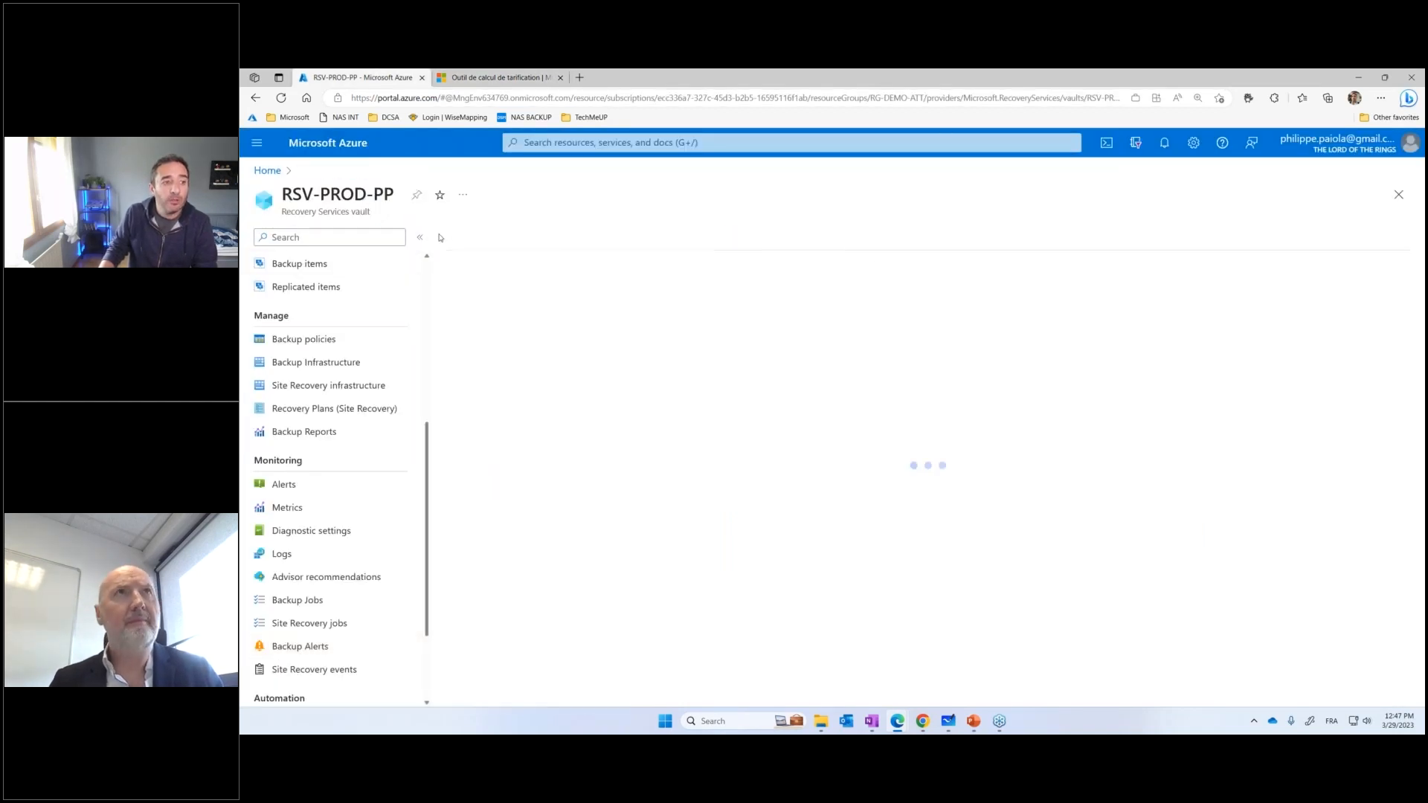
click(478, 238)
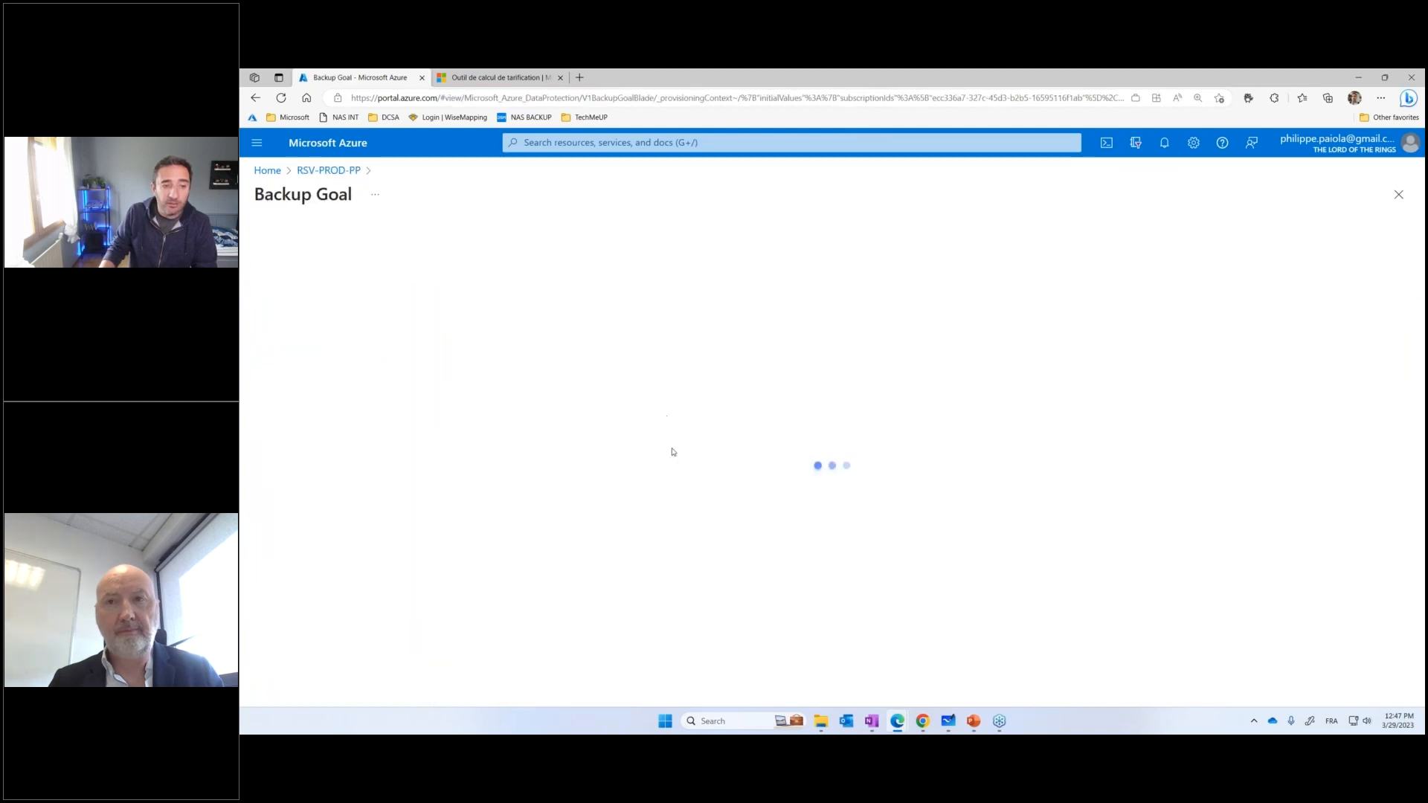
click(345, 311)
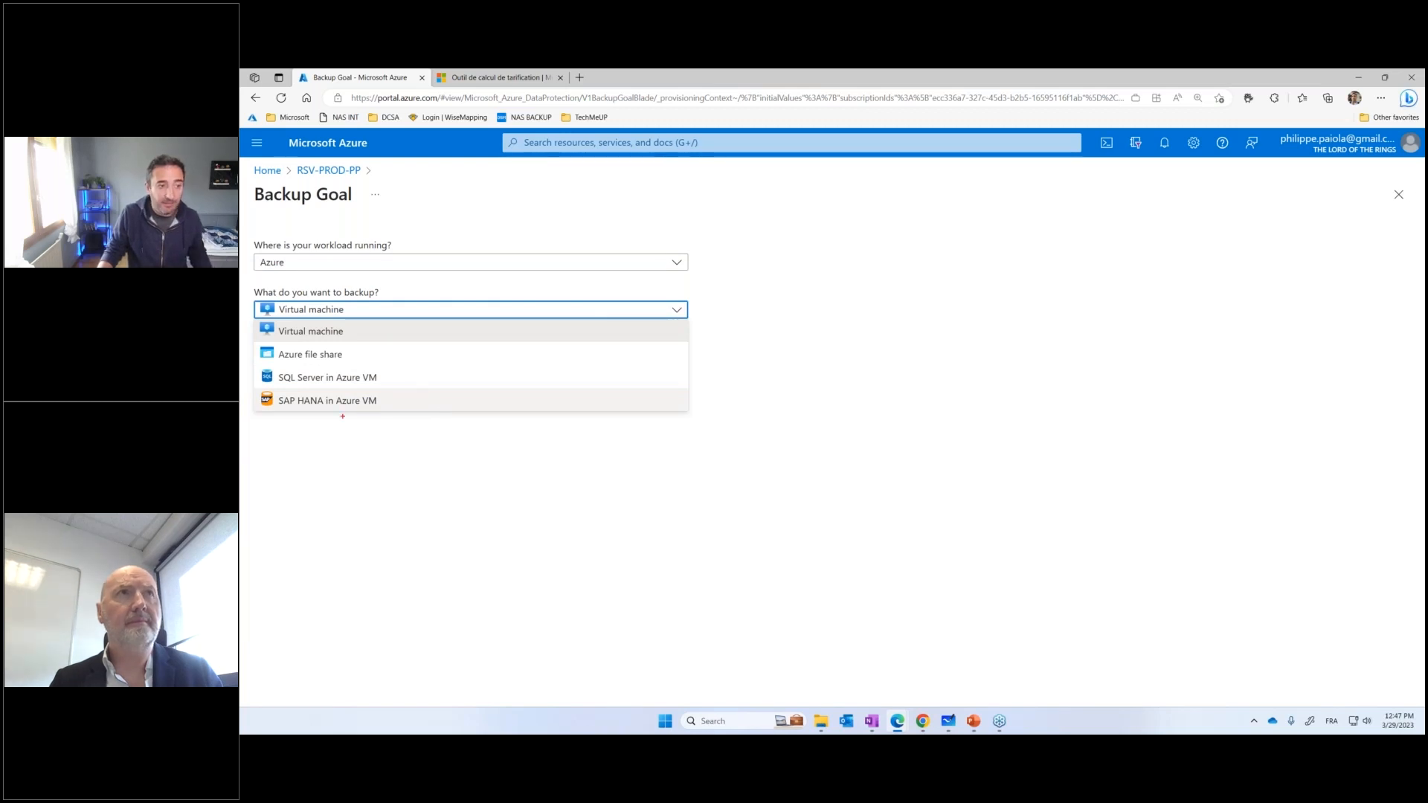
Point red arrows at SAP HANA and SQL Server in Azure VM, circle the workload types, and clear the annotations and close the list
drag(304, 414, 358, 467)
mouse_move(340, 372)
mouse_down()
mouse_move(440, 327)
mouse_move(253, 301)
mouse_move(404, 480)
mouse_move(457, 355)
mouse_up()
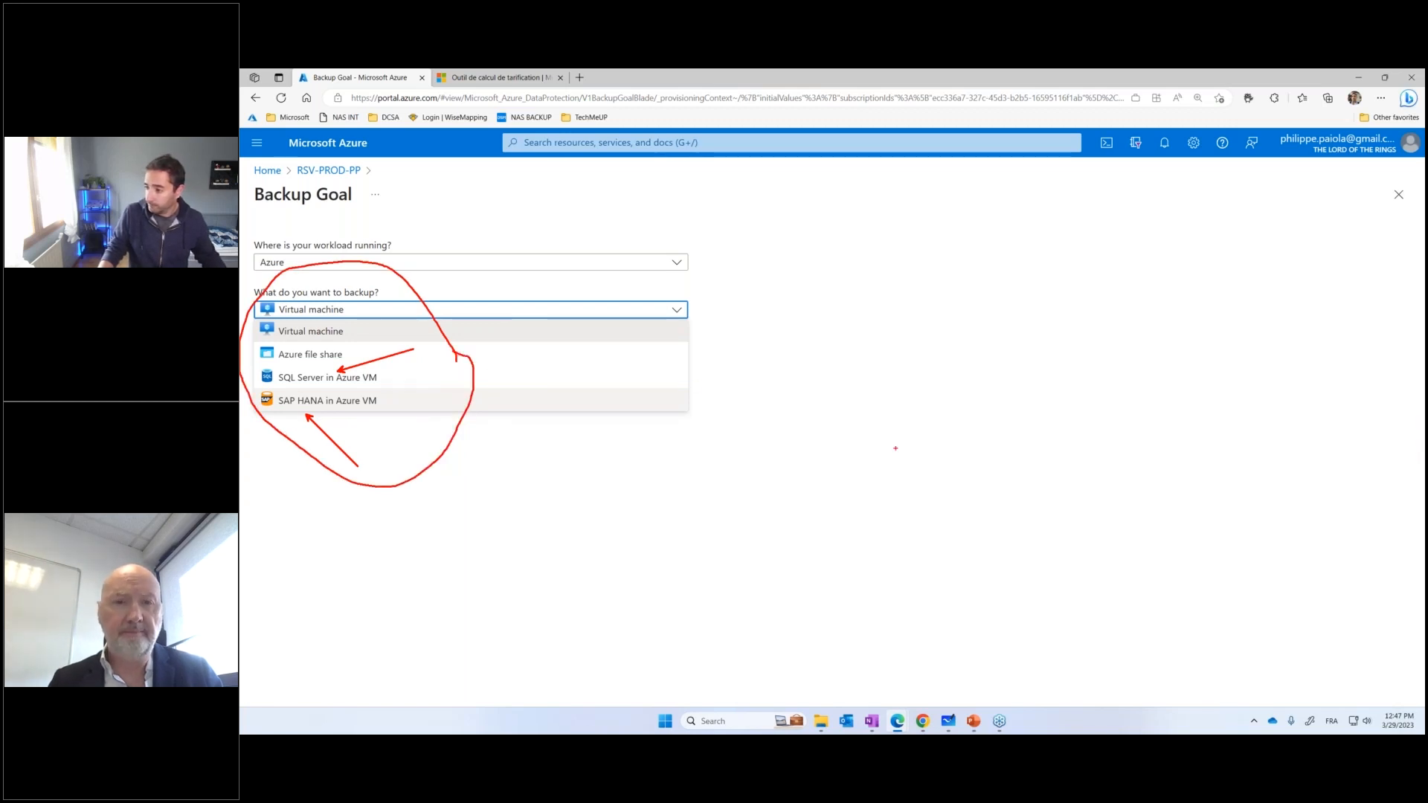
key(Escape)
click(468, 488)
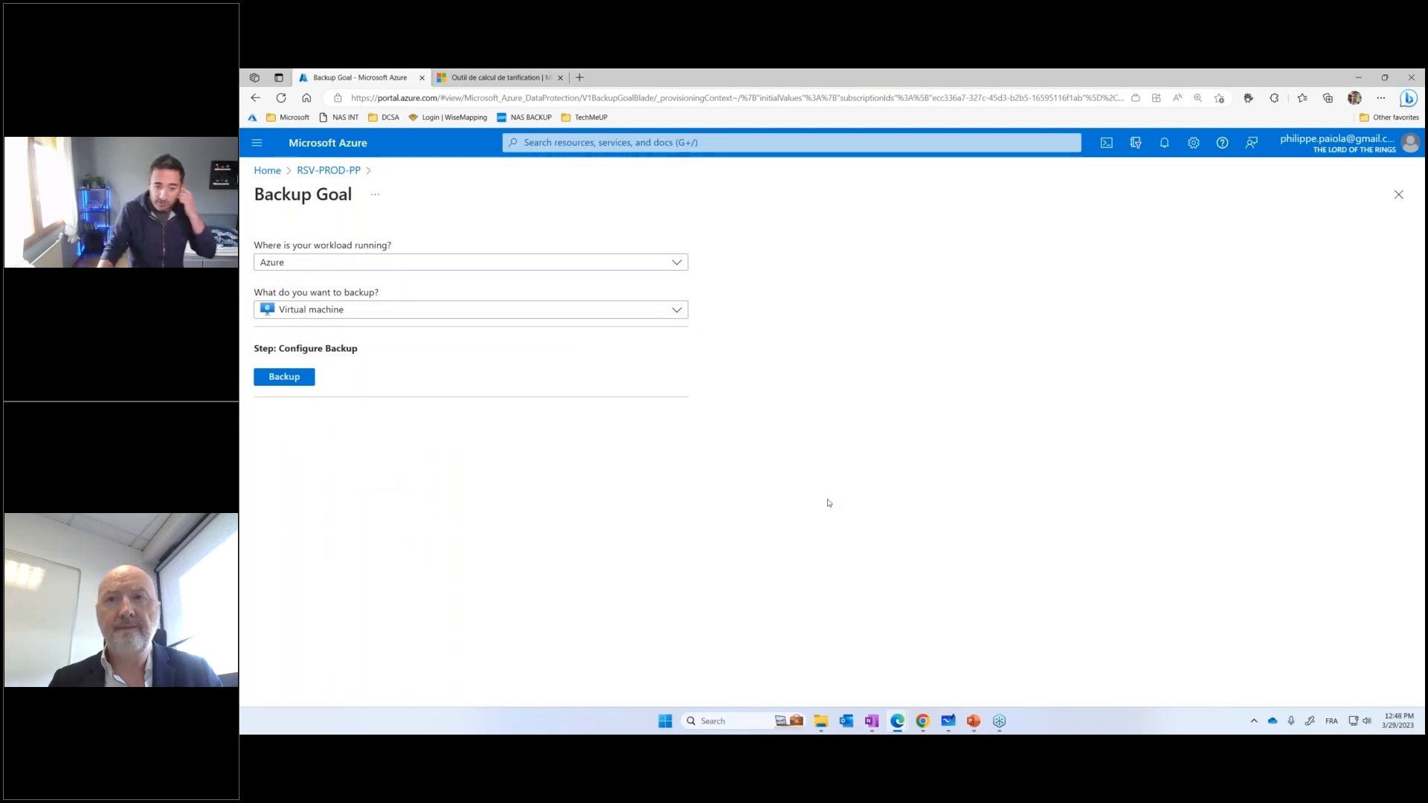
Show the PowerPoint summary slide "Ce qu'il faut retenir" and switch back to the Azure portal's Backup Goal page
click(973, 720)
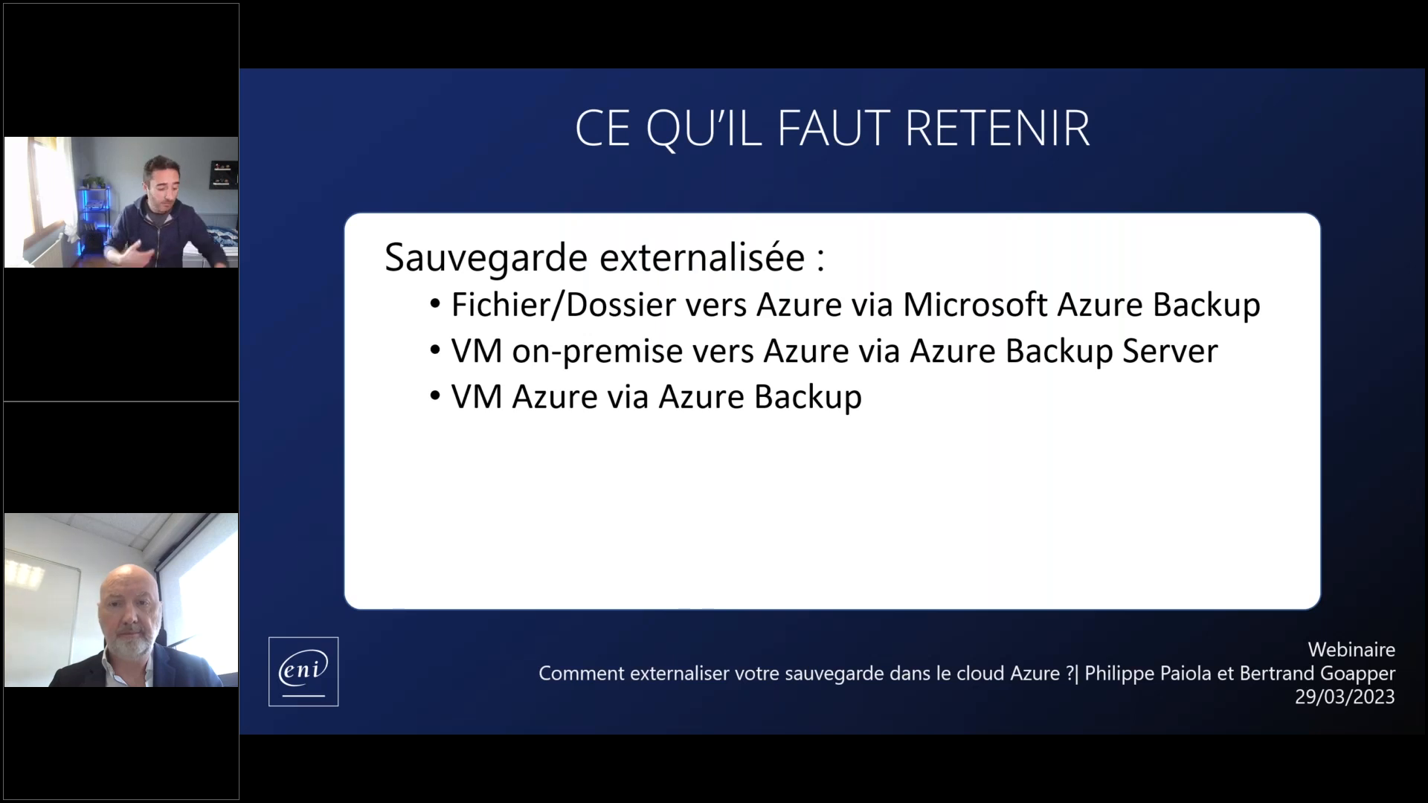
key(alt+Tab)
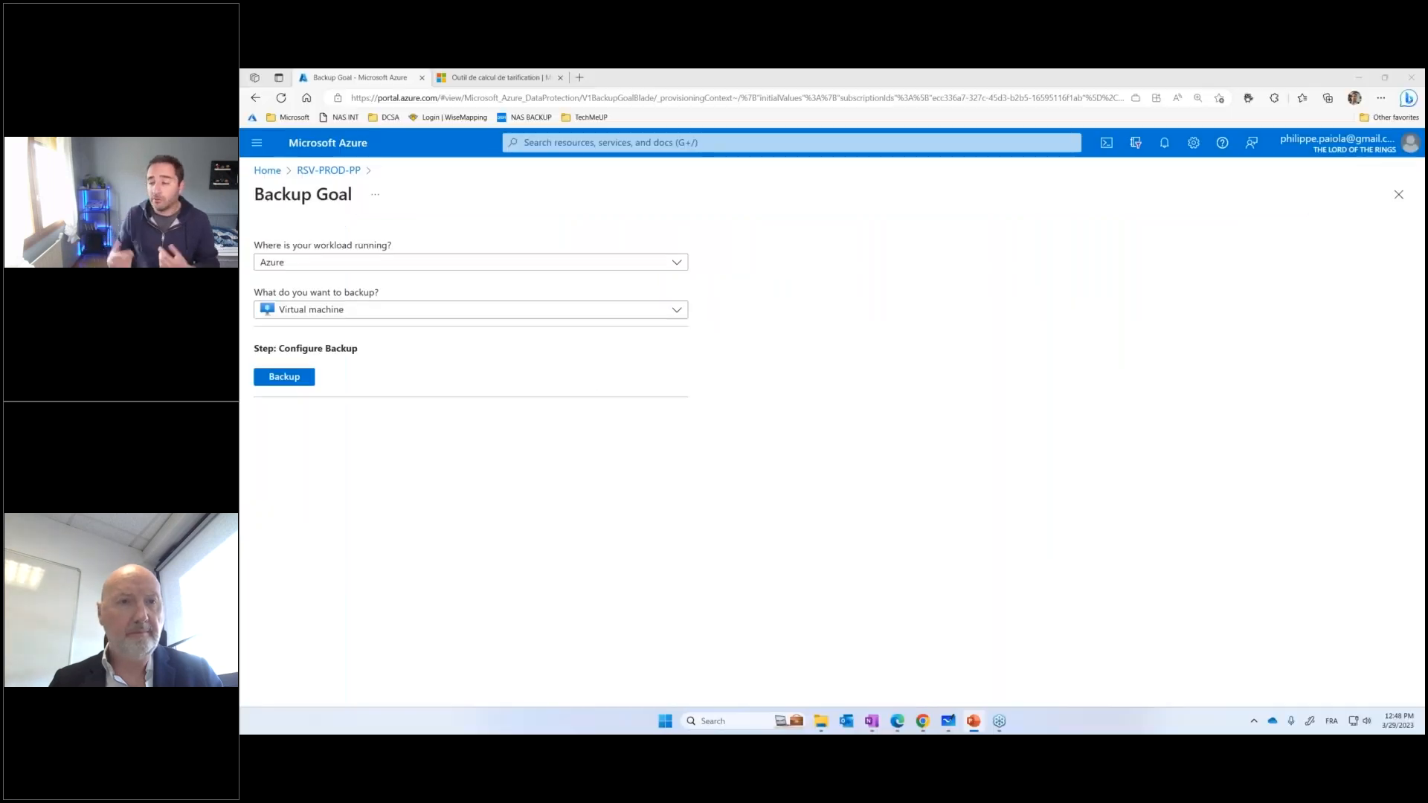